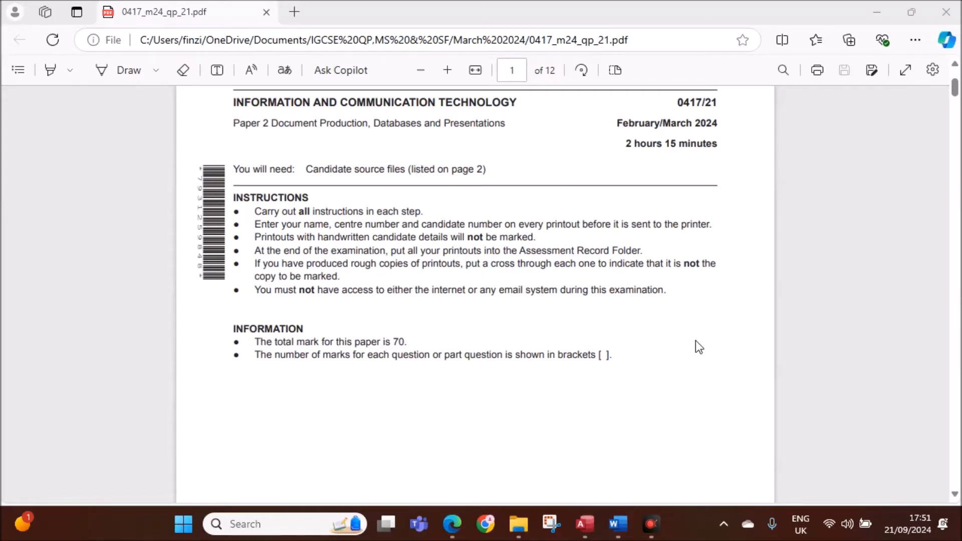
Step: Find Task 3 – Database in the question paper and read question 11 on importing c02games.csv
scroll(696, 346, "down", 20)
scroll(696, 352, "down", 20)
scroll(698, 357, "down", 8)
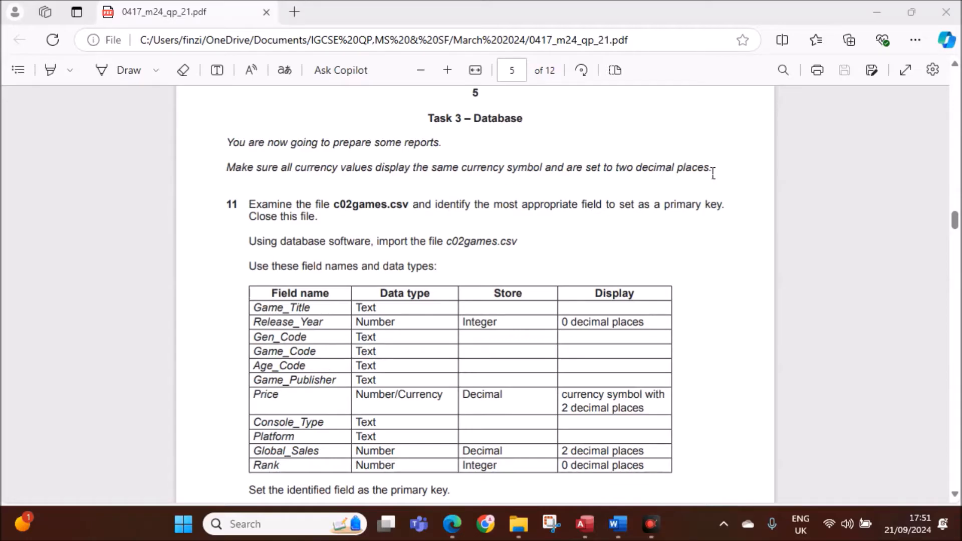
scroll(477, 285, "down", 2)
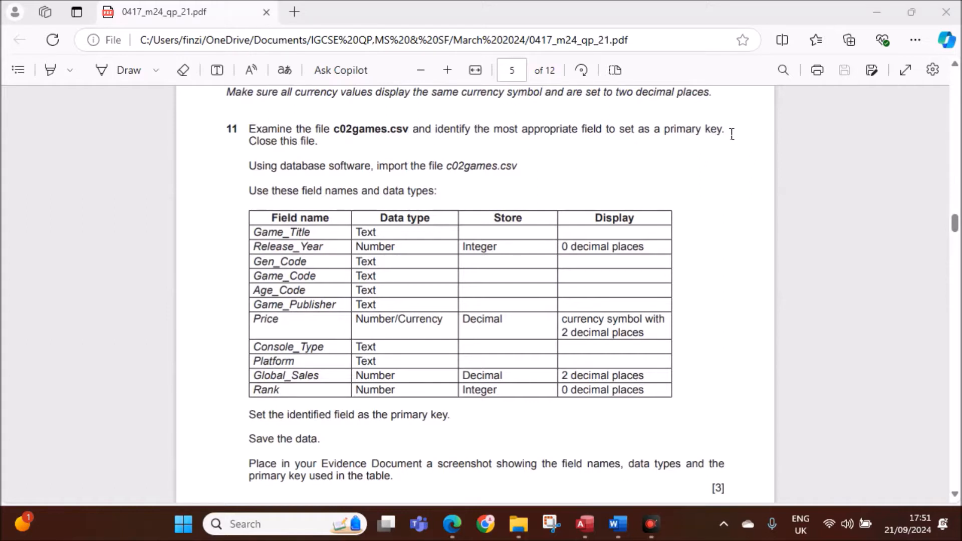
Step: Switch to the c02games file in Excel and examine the Gen_Code and Age_Code columns for repeated values
mouse_move(589, 528)
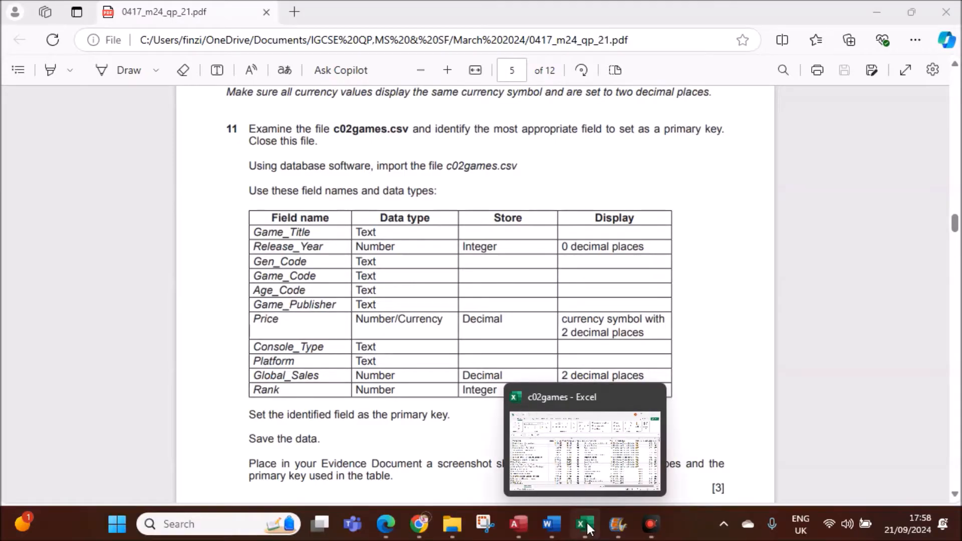
left_click(587, 524)
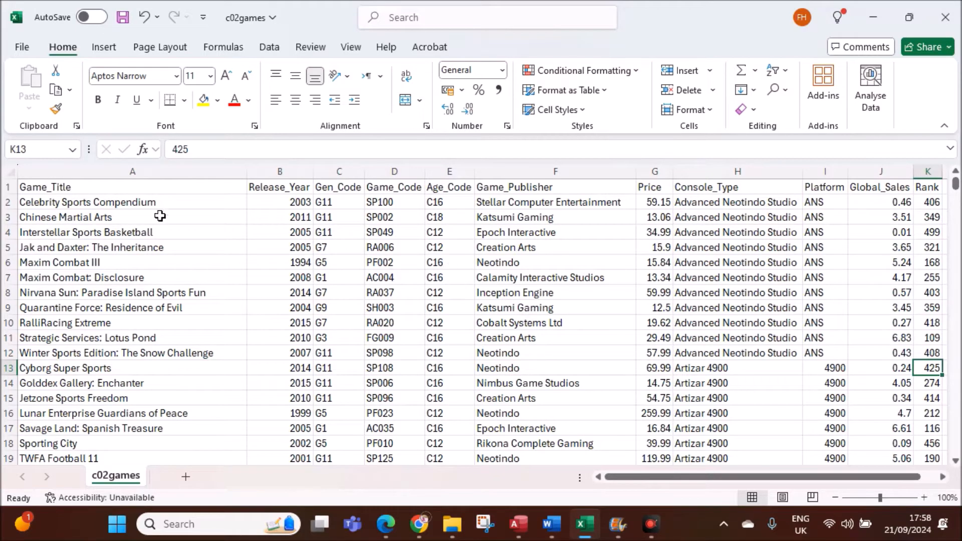
left_click_drag(130, 204, 581, 218)
left_click(539, 351)
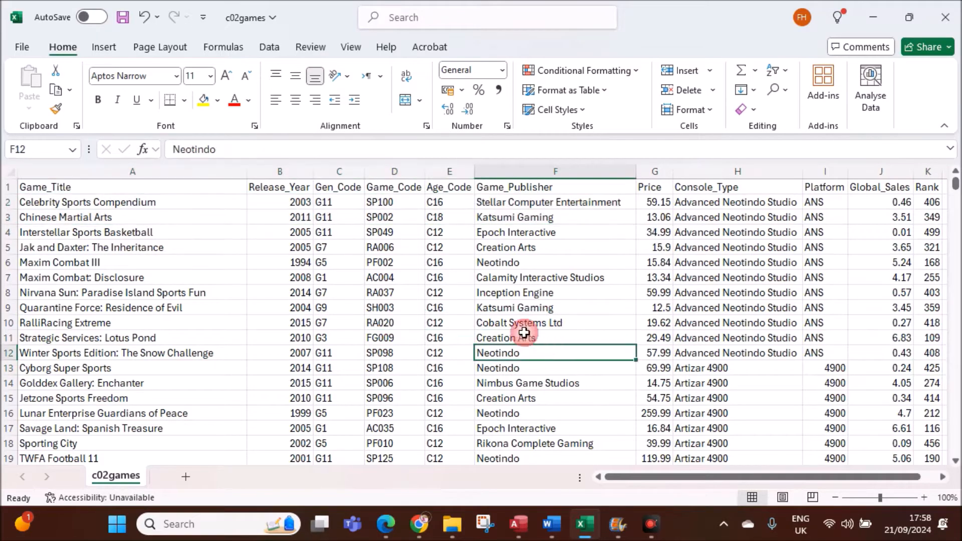
left_click(344, 171)
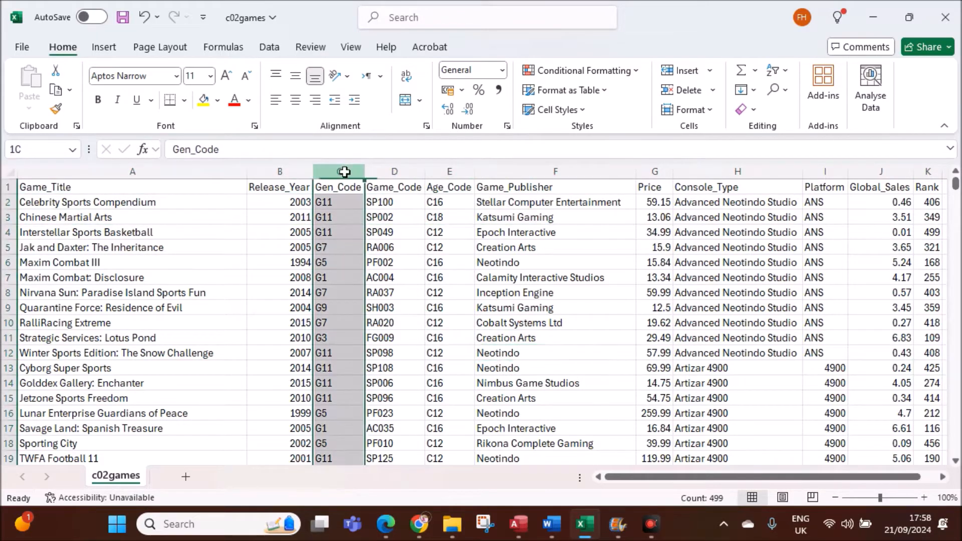
left_click(354, 260)
left_click_drag(331, 203, 328, 301)
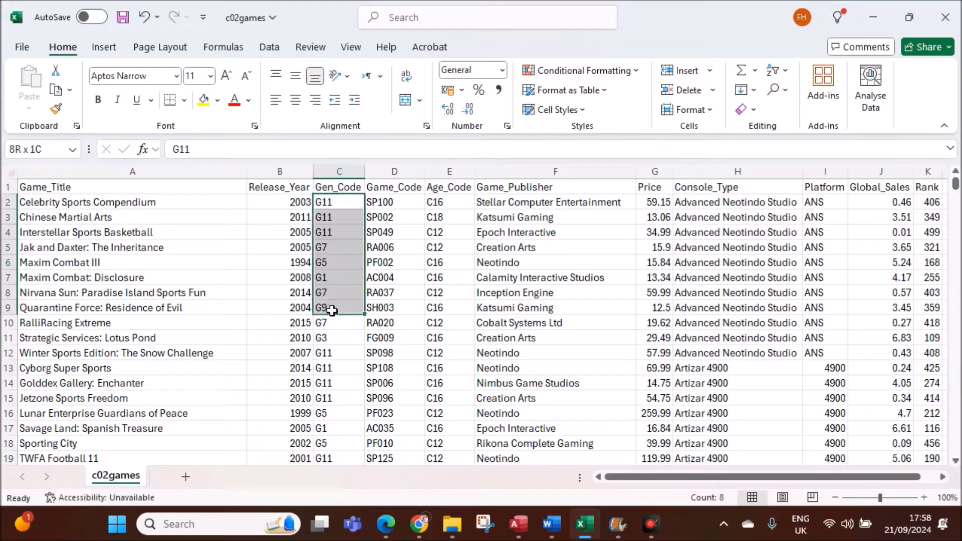
left_click(464, 215)
left_click(460, 171)
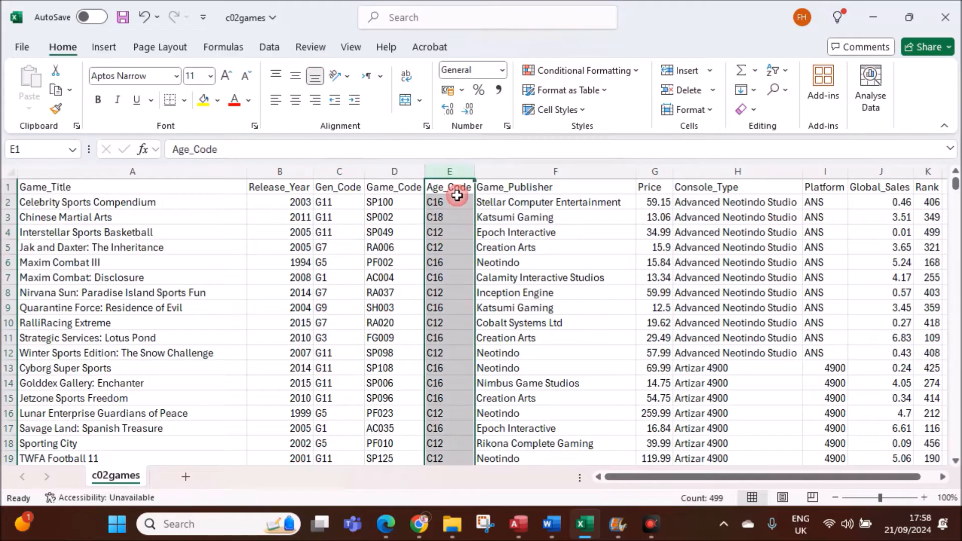
left_click_drag(450, 217, 444, 305)
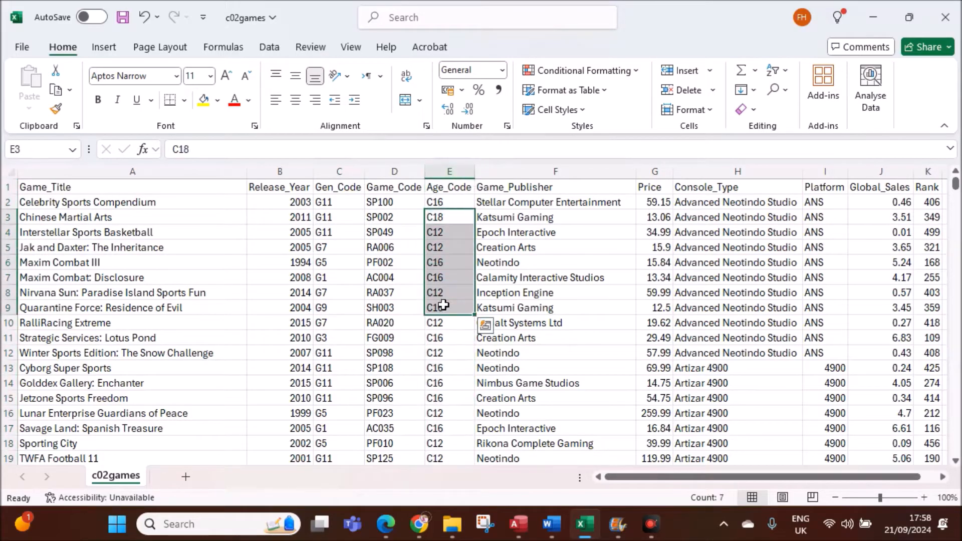
Step: Examine the Game_Code column's values as a possible primary key
left_click(393, 171)
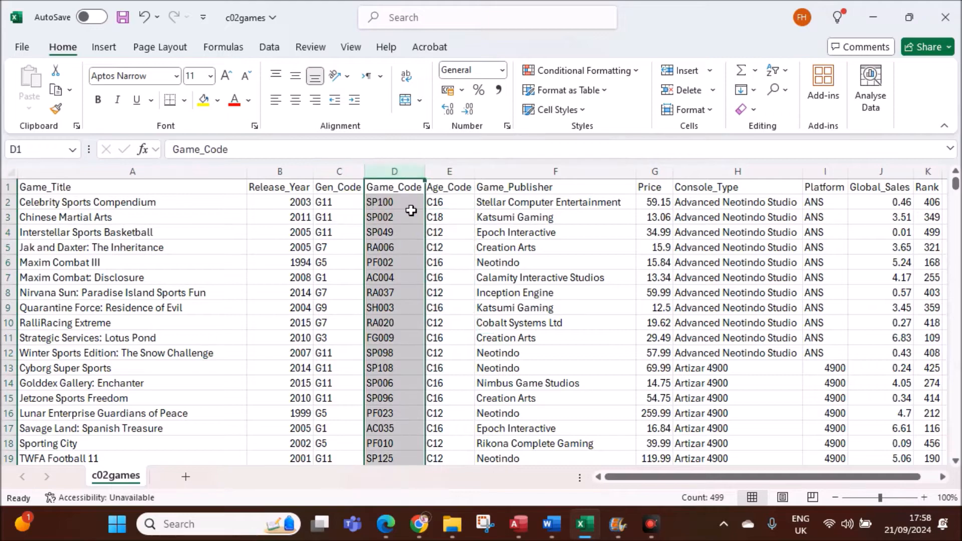
scroll(408, 286, "down", 2)
scroll(408, 287, "down", 1)
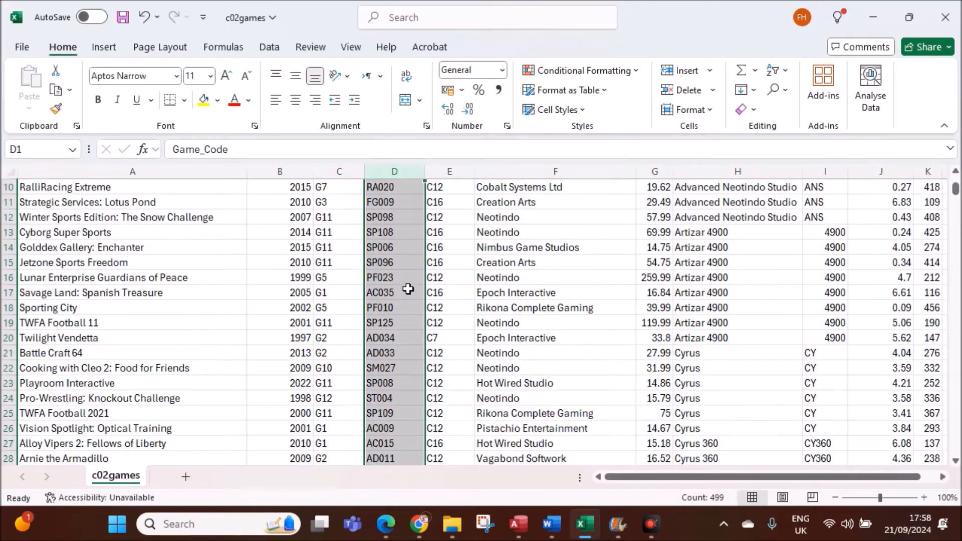
scroll(407, 287, "up", 3)
left_click(406, 232)
left_click(399, 263)
left_click(399, 228)
Step: Apply a Duplicate Values conditional formatting rule to the Game_Code column with Light Red Fill with Dark Red Text
left_click(394, 172)
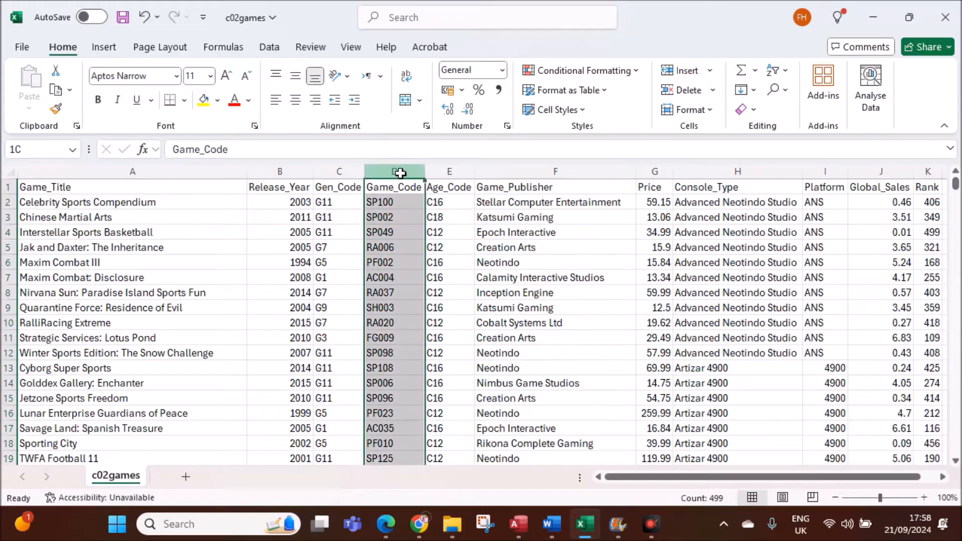
left_click(271, 46)
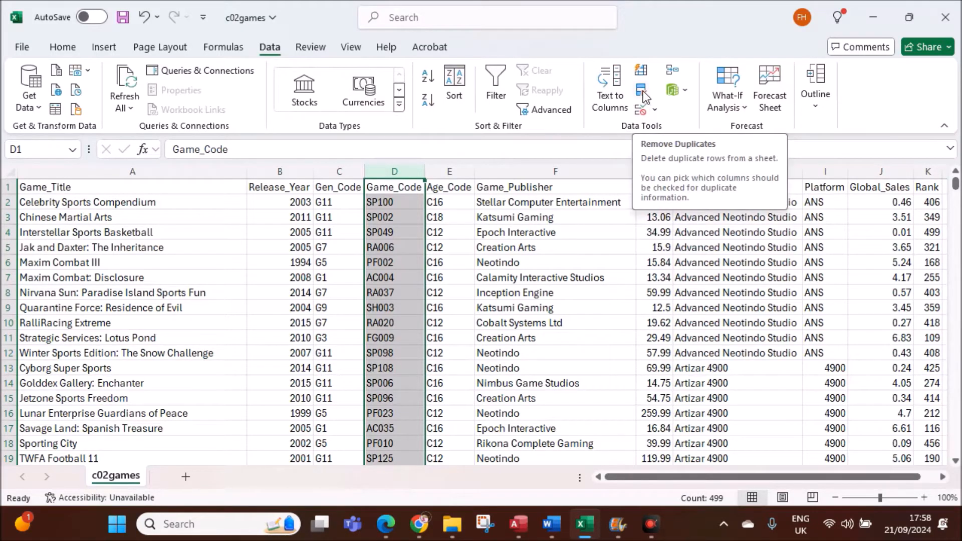
left_click(63, 47)
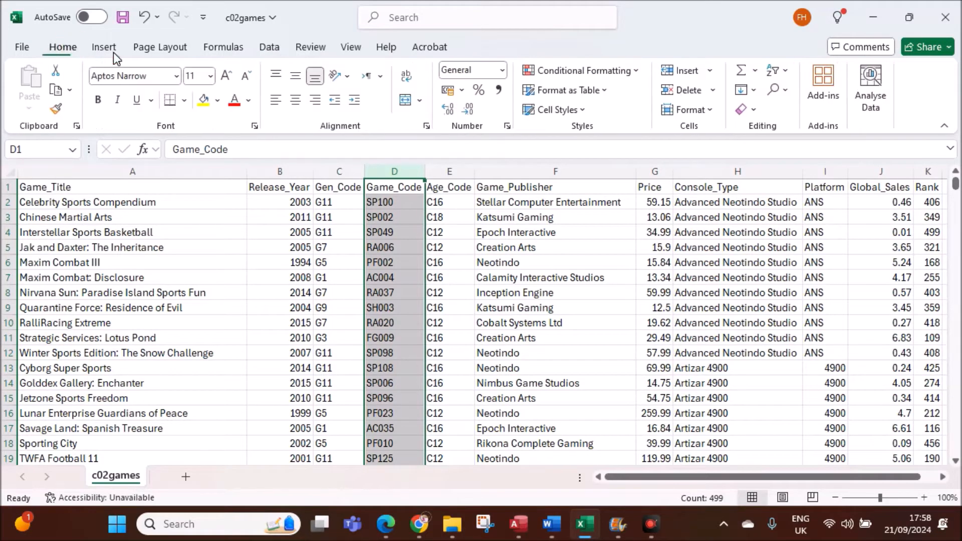
left_click(595, 73)
mouse_move(634, 98)
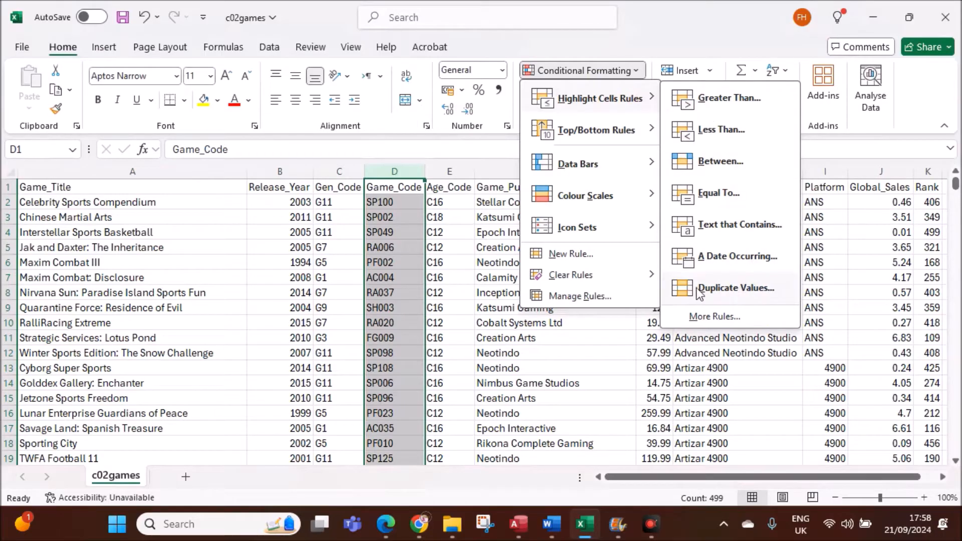
left_click(728, 287)
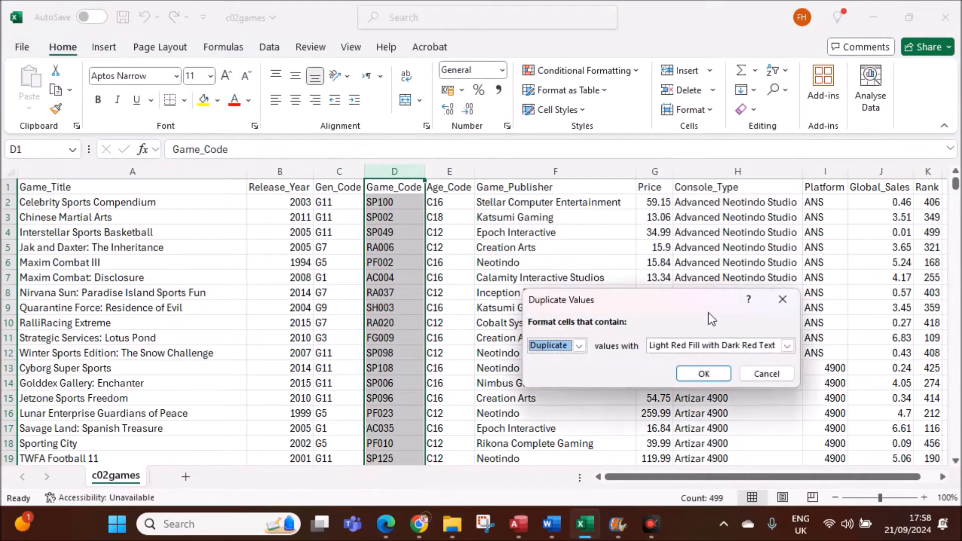
left_click(704, 374)
Step: Check the whole Game_Code column for highlighted duplicates and close the c02games file
scroll(396, 381, "down", 19)
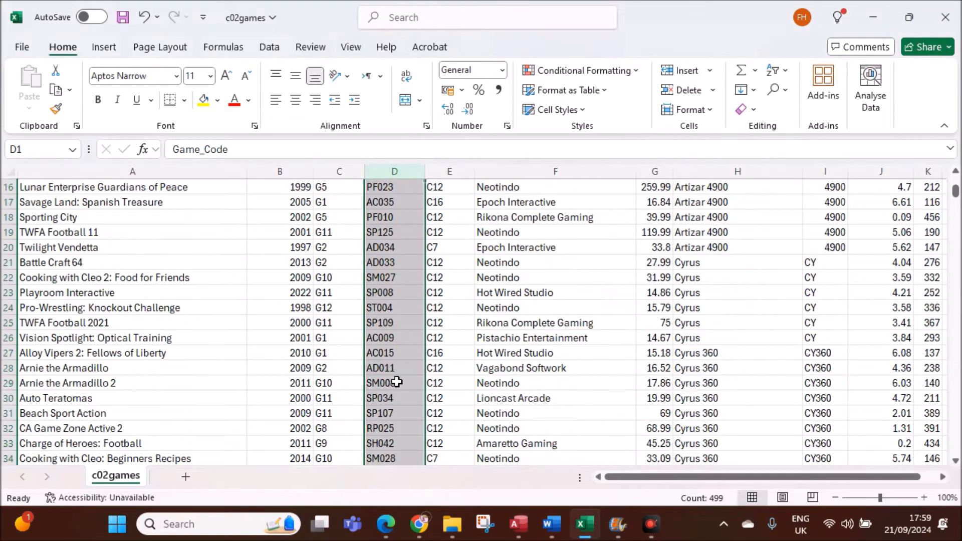
scroll(396, 386, "down", 20)
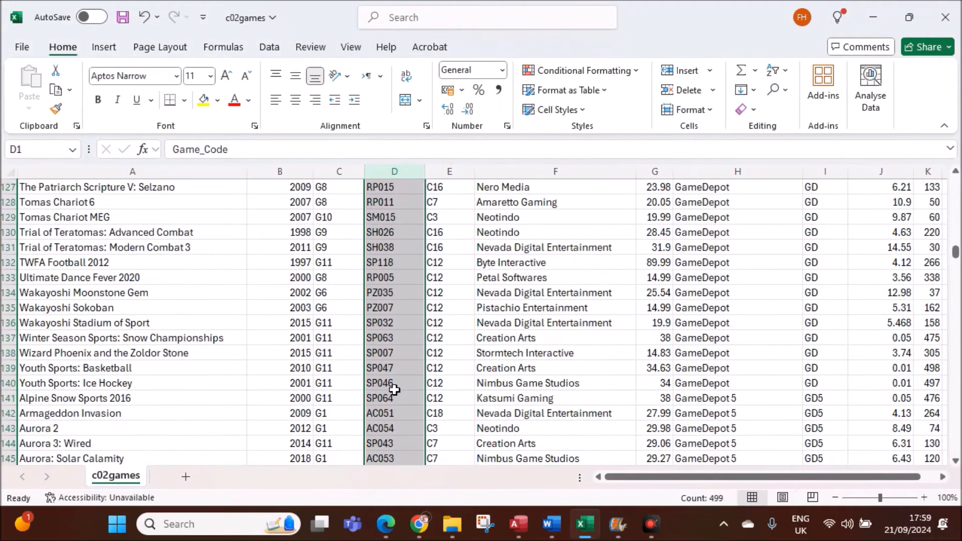
scroll(394, 390, "down", 20)
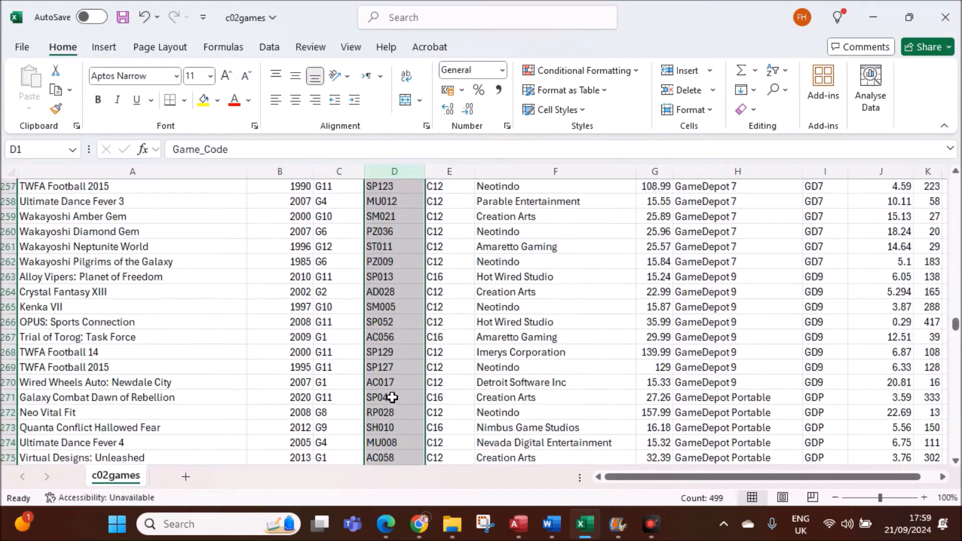
scroll(391, 397, "down", 20)
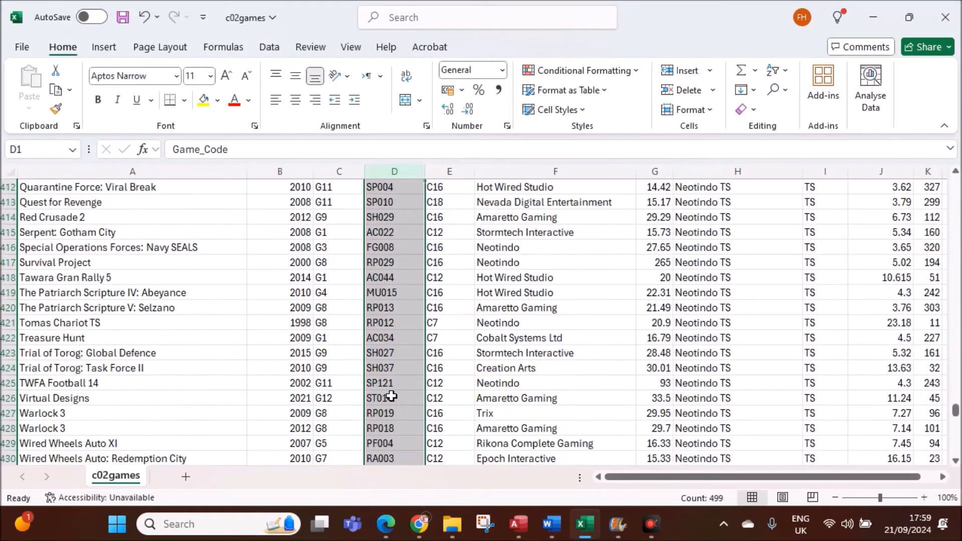
scroll(754, 327, "up", 20)
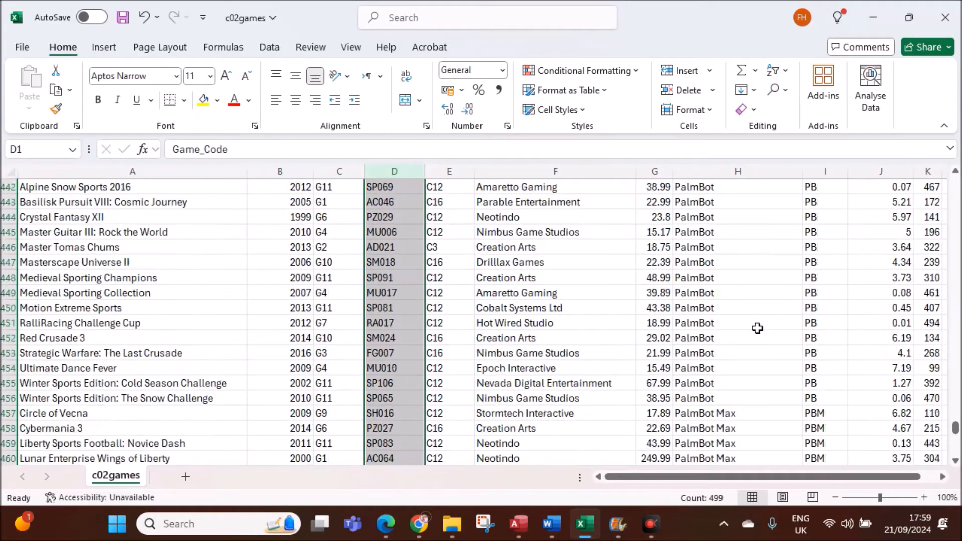
scroll(750, 328, "up", 20)
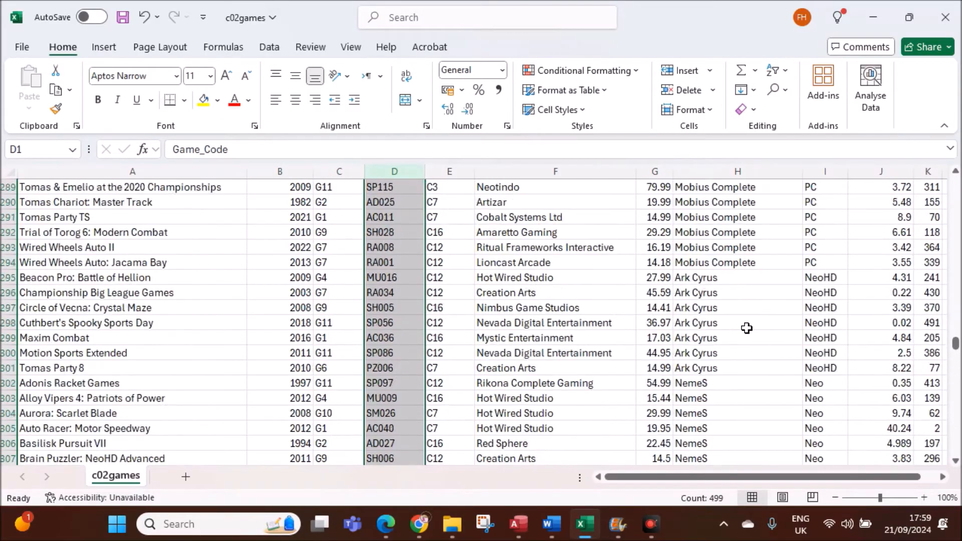
scroll(742, 327, "up", 14)
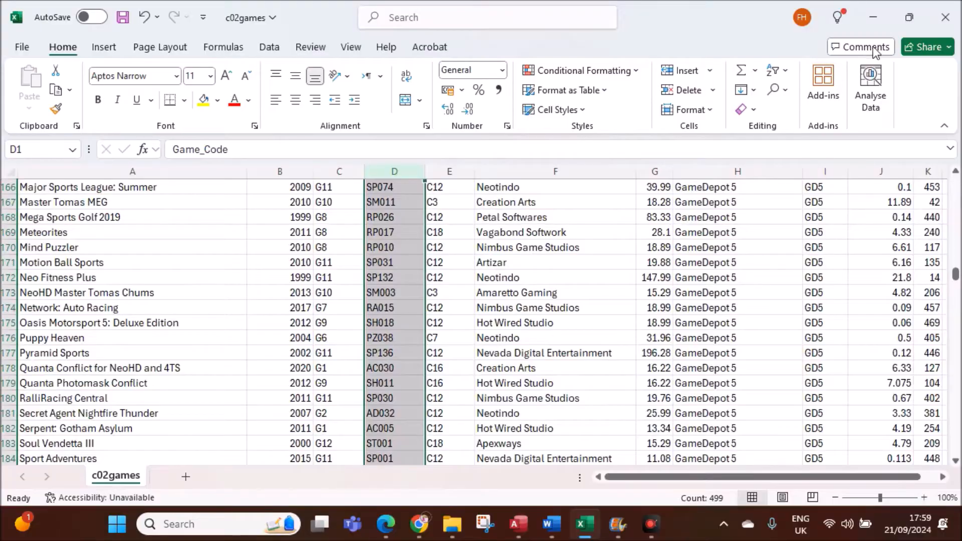
left_click(946, 18)
left_click(496, 280)
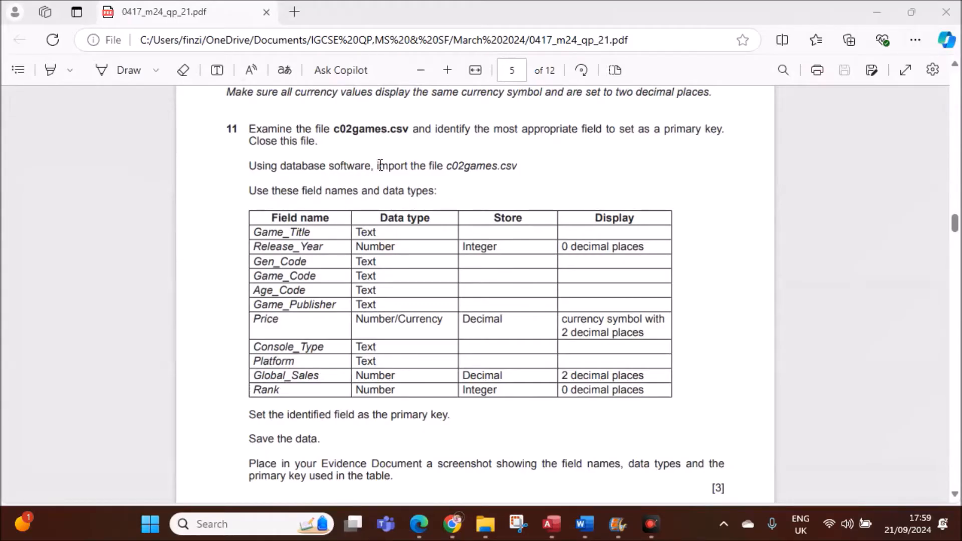
Step: Switch to the Access new database in Access and start importing external data from a text file
left_click_drag(381, 166, 522, 169)
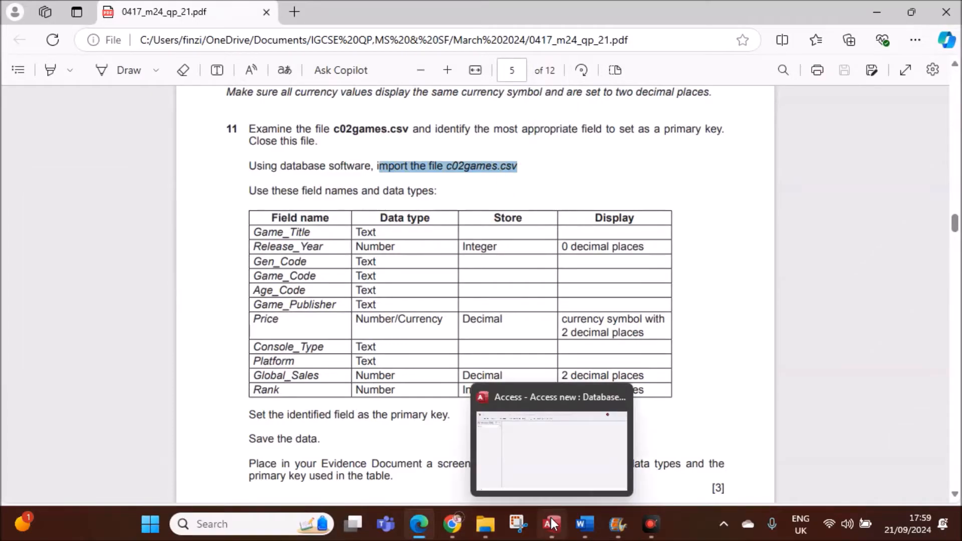
left_click(551, 523)
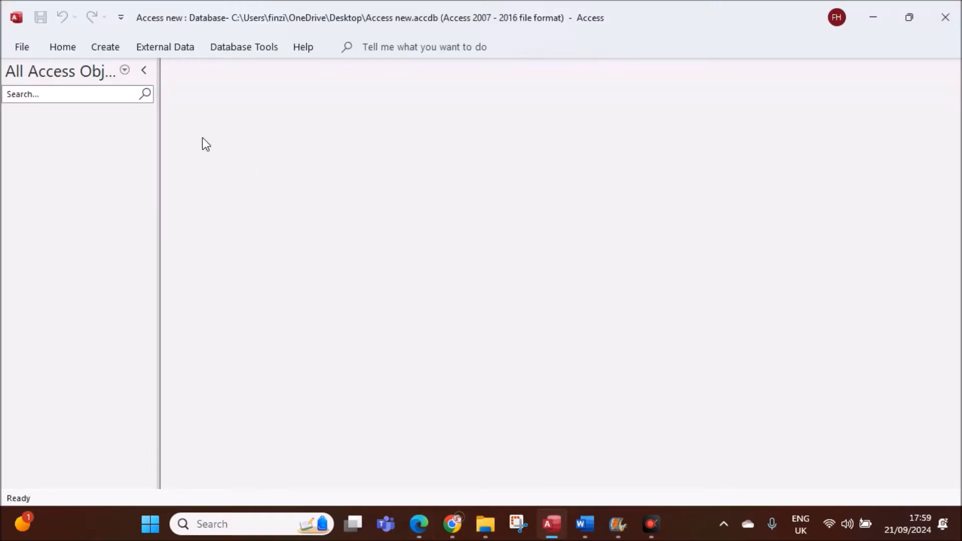
left_click(156, 48)
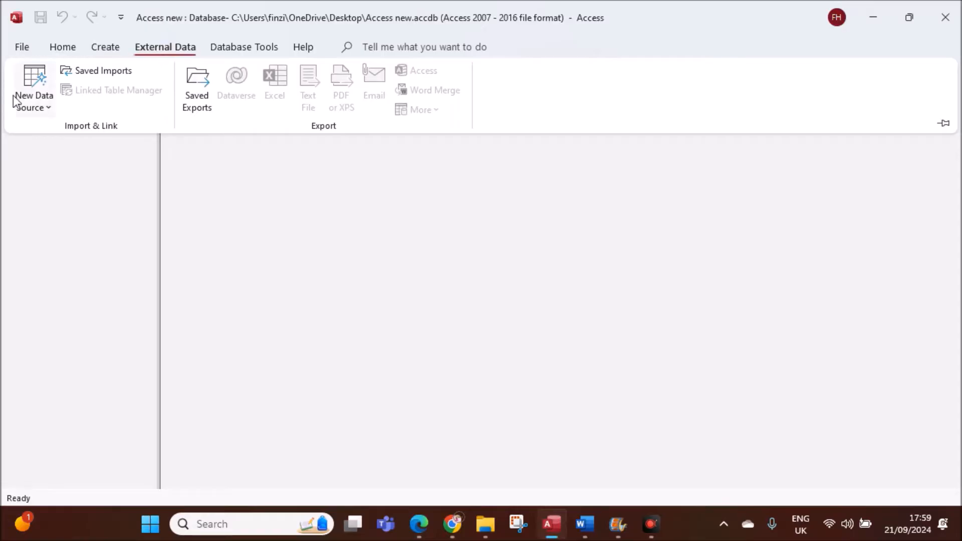
left_click(36, 109)
left_click(103, 141)
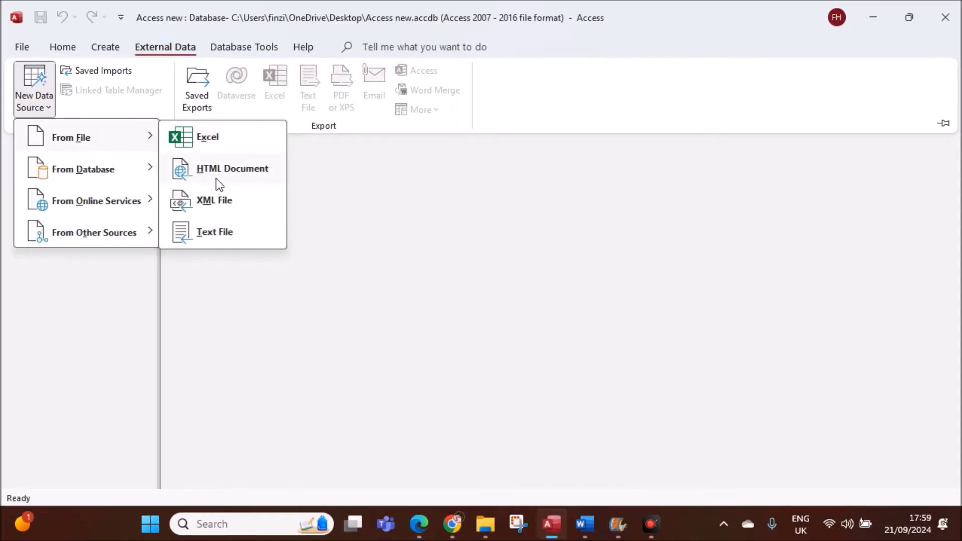
left_click(217, 236)
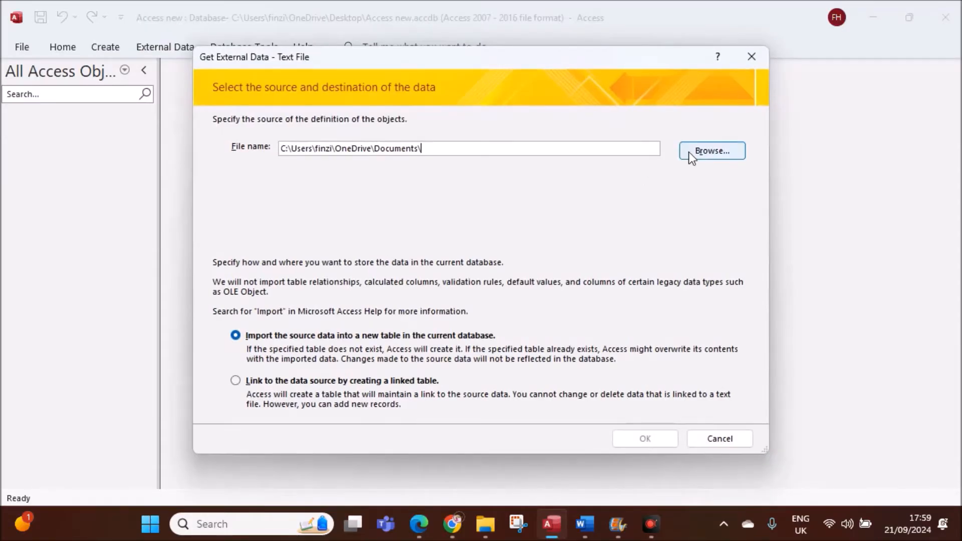
Step: Choose c02games from the Desktop folder March 2024 P21 as the source to import into a new table
left_click(689, 155)
left_click(253, 216)
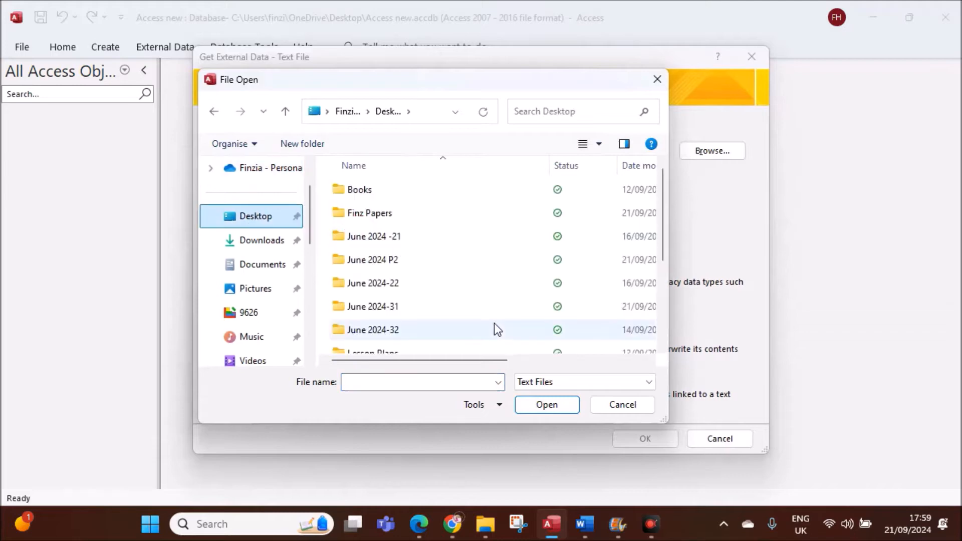
scroll(428, 331, "down", 2)
scroll(427, 330, "up", 1)
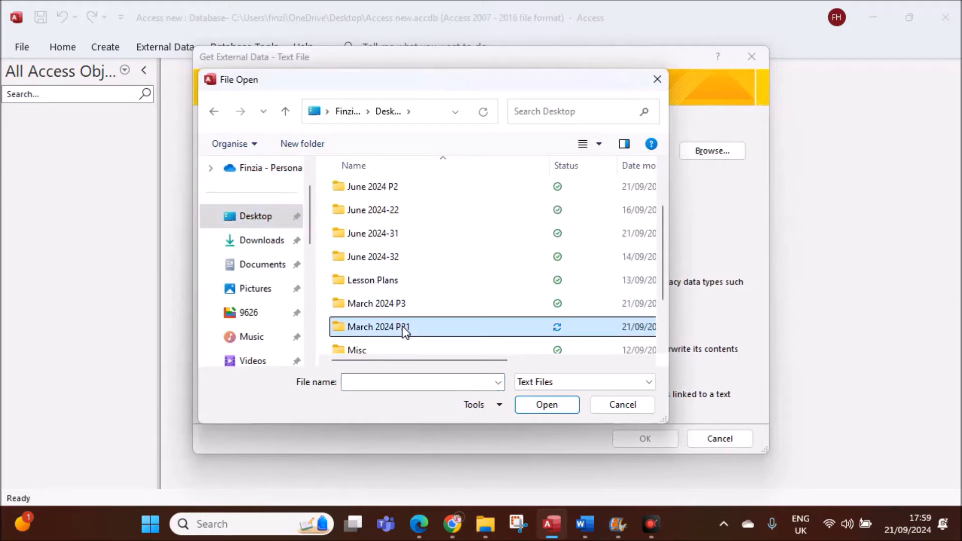
double_click(402, 327)
double_click(370, 236)
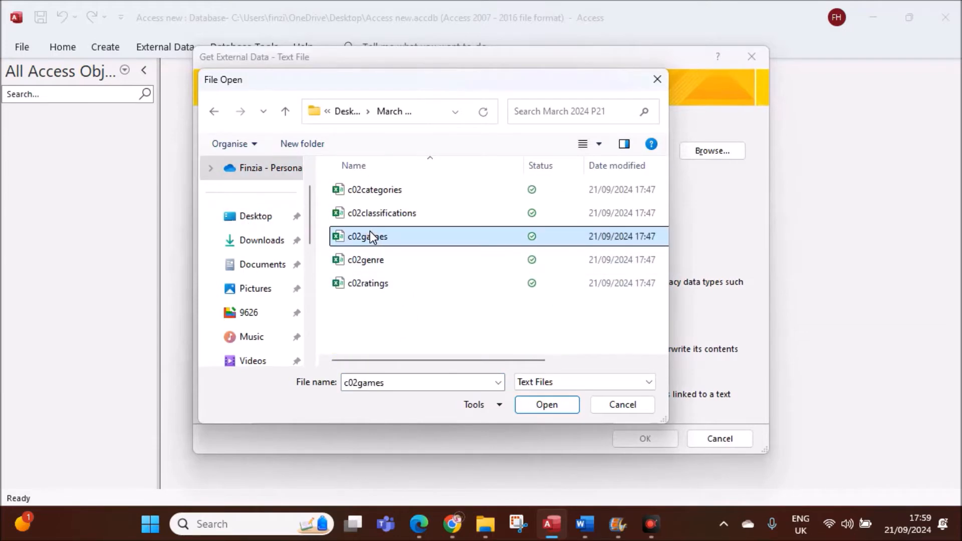
left_click(639, 440)
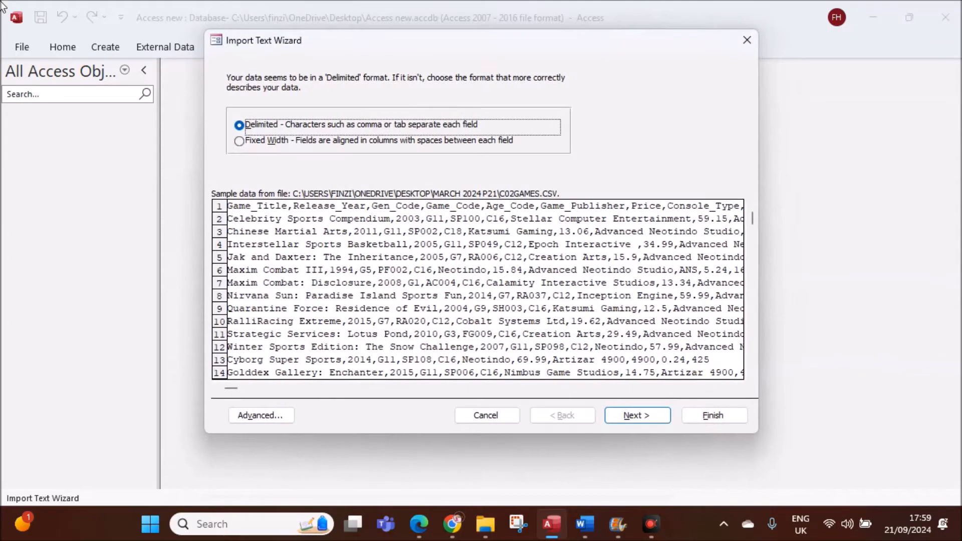
Step: Set the import to delimited format with comma separators and the first row as field names, and continue to the field options
left_click(640, 417)
left_click(273, 156)
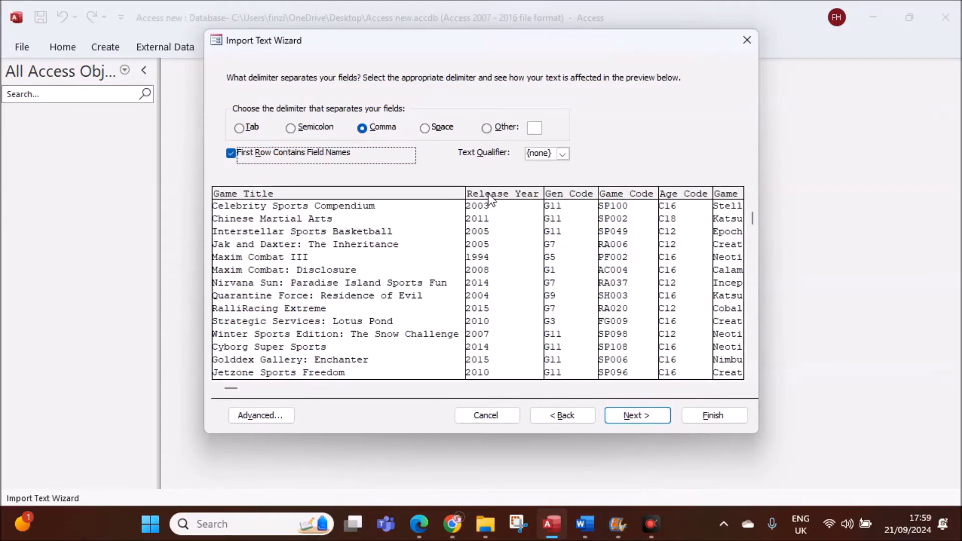
left_click(653, 416)
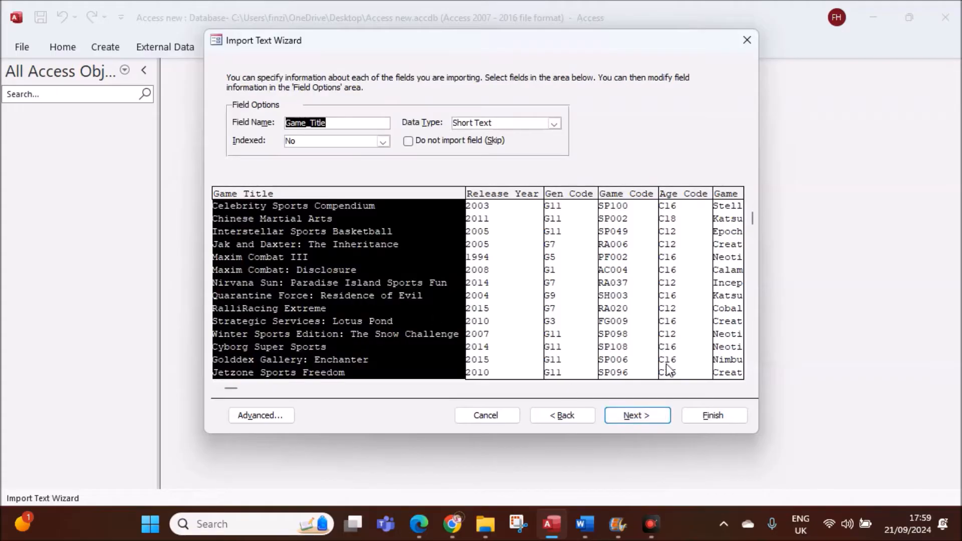
Step: Continue to the primary key options and choose Game_Code as the table's own primary key
left_click(635, 416)
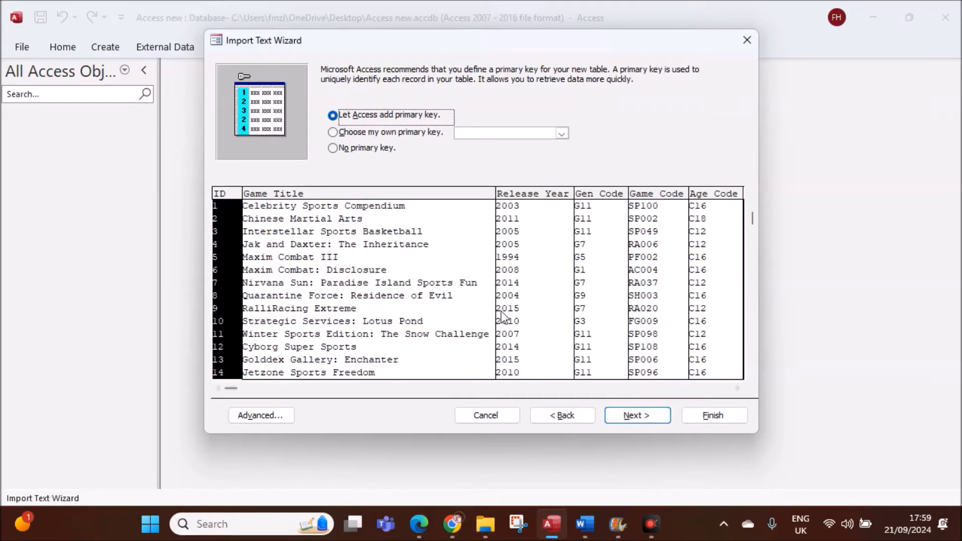
left_click(380, 134)
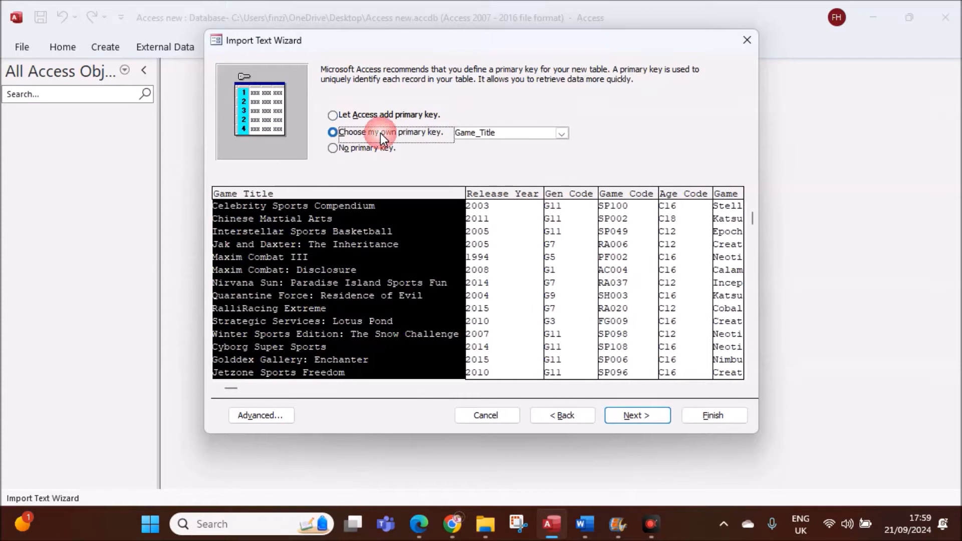
left_click(631, 196)
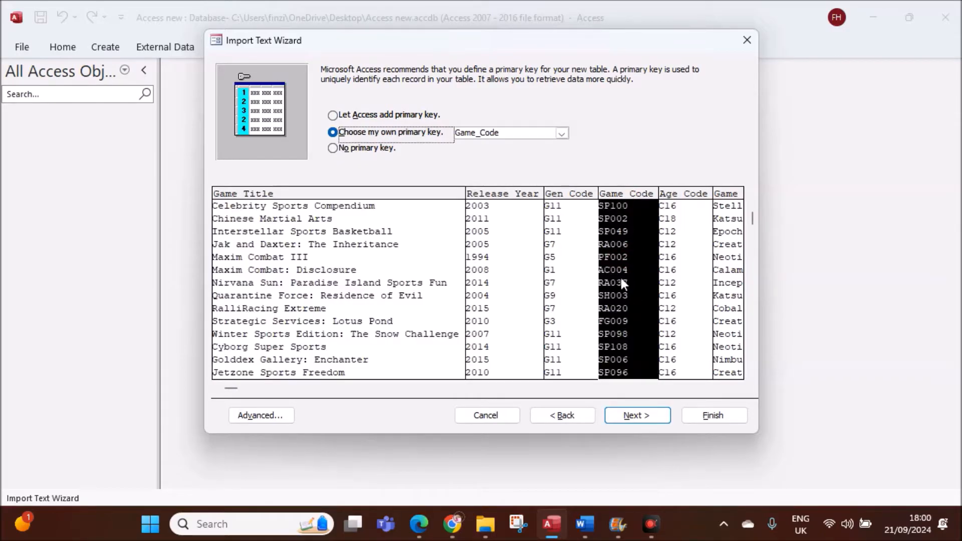
Step: Review question 11's required field names and data types in the exam paper, and open the advanced import specification for C02games in Access
left_click(418, 530)
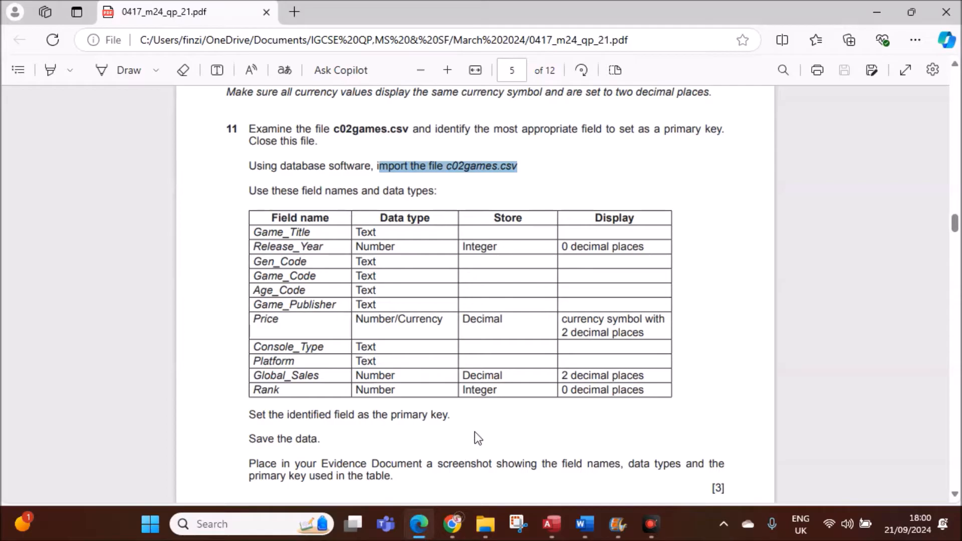
scroll(478, 431, "down", 3)
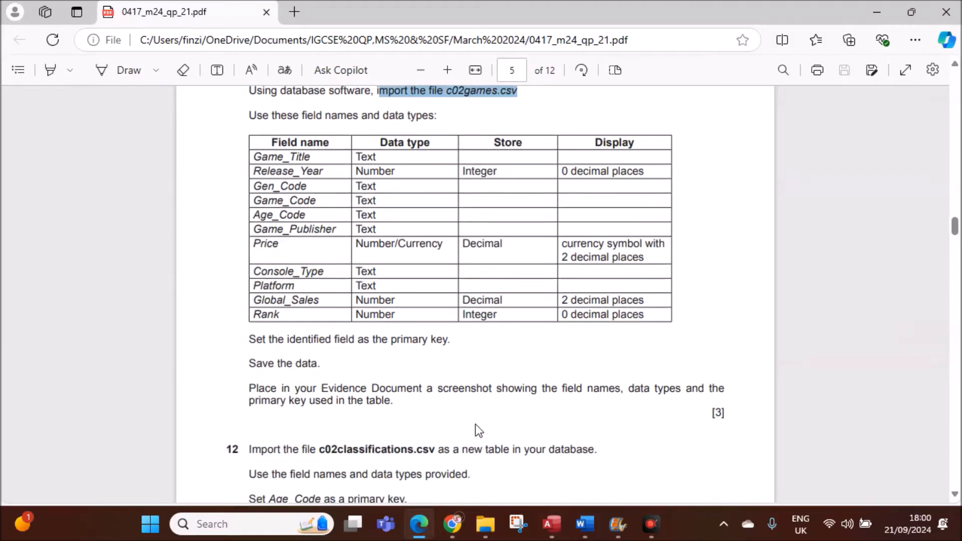
scroll(479, 430, "up", 3)
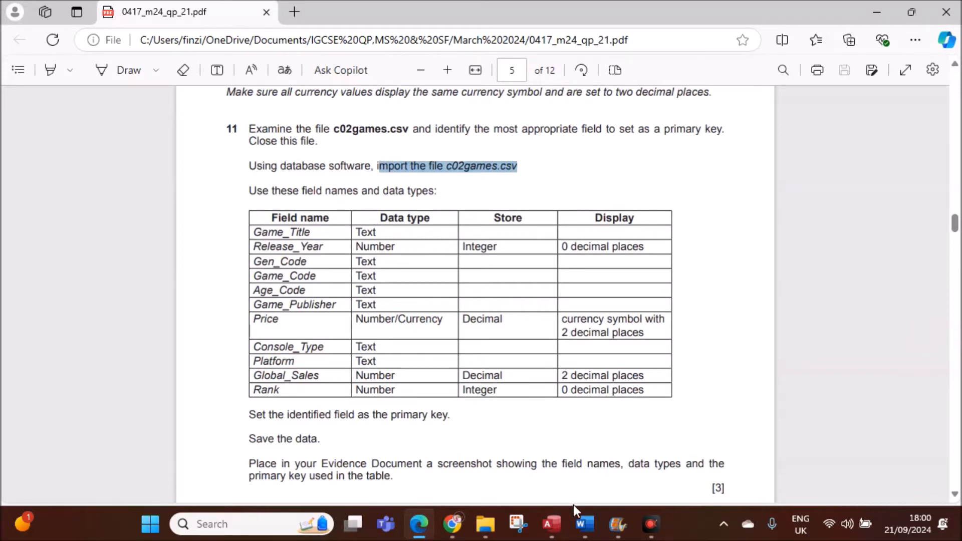
left_click(553, 524)
left_click(260, 416)
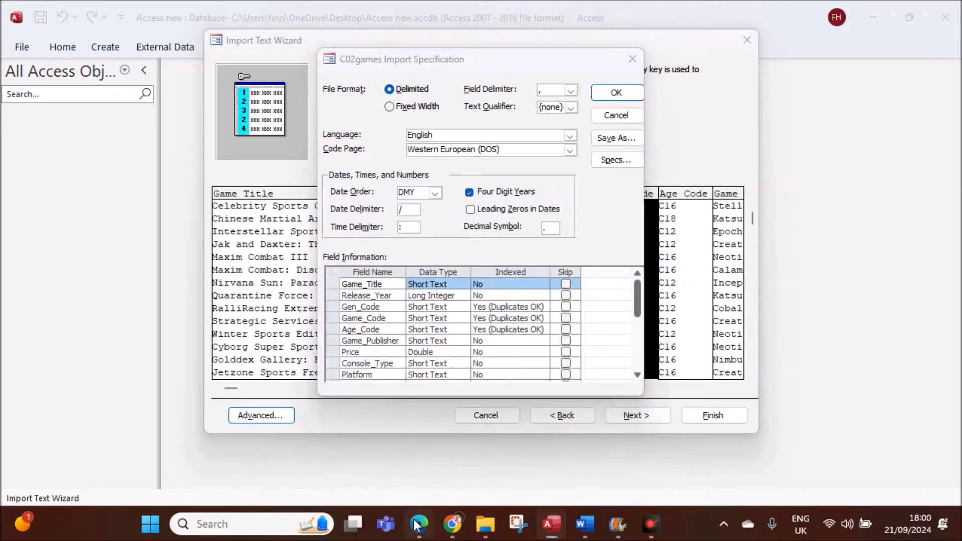
Step: Compare the specification with the exam paper's field table and set the Price field's data type to Currency
left_click(419, 524)
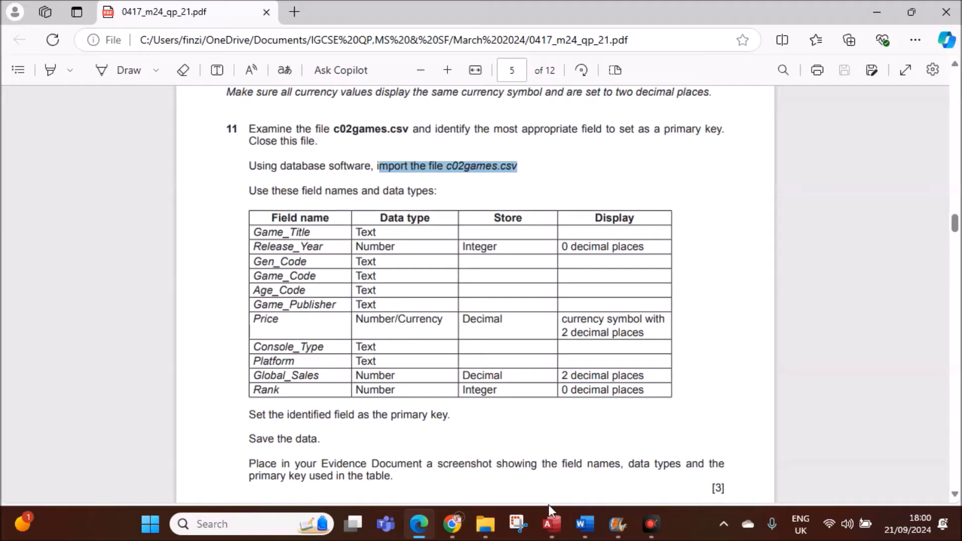
left_click(551, 521)
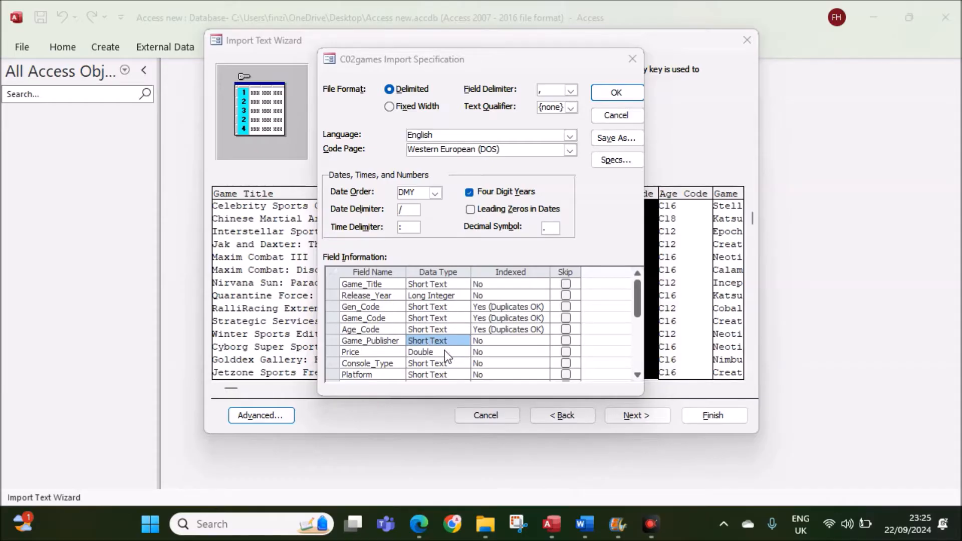
left_click(444, 352)
left_click(464, 352)
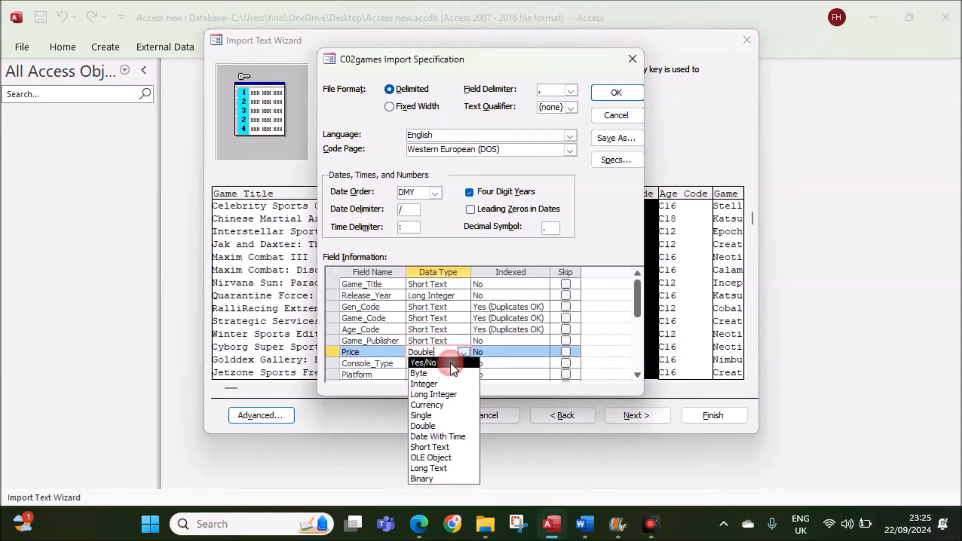
left_click(427, 404)
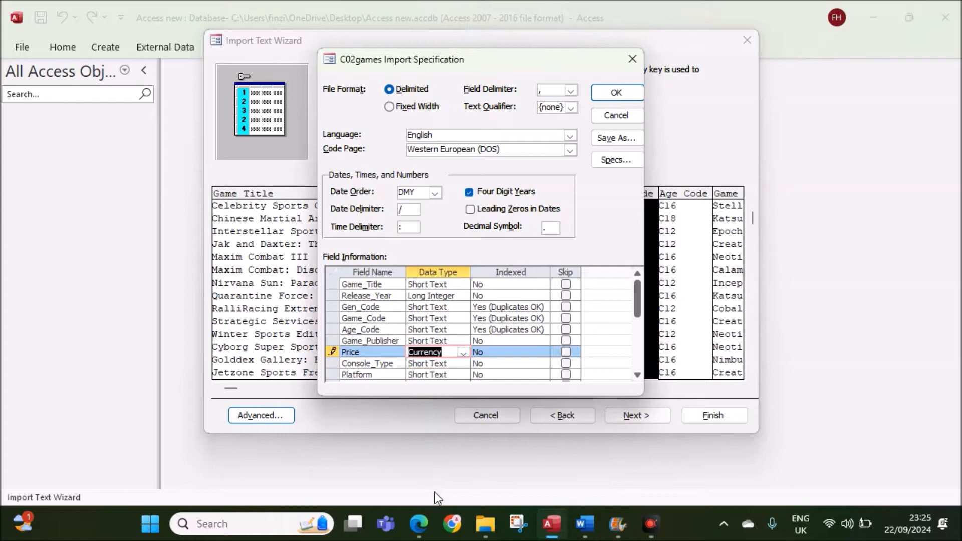
Step: Check the Global_Sales and Rank data types against the exam paper and accept the import specification
scroll(449, 344, "down", 1)
left_click(422, 520)
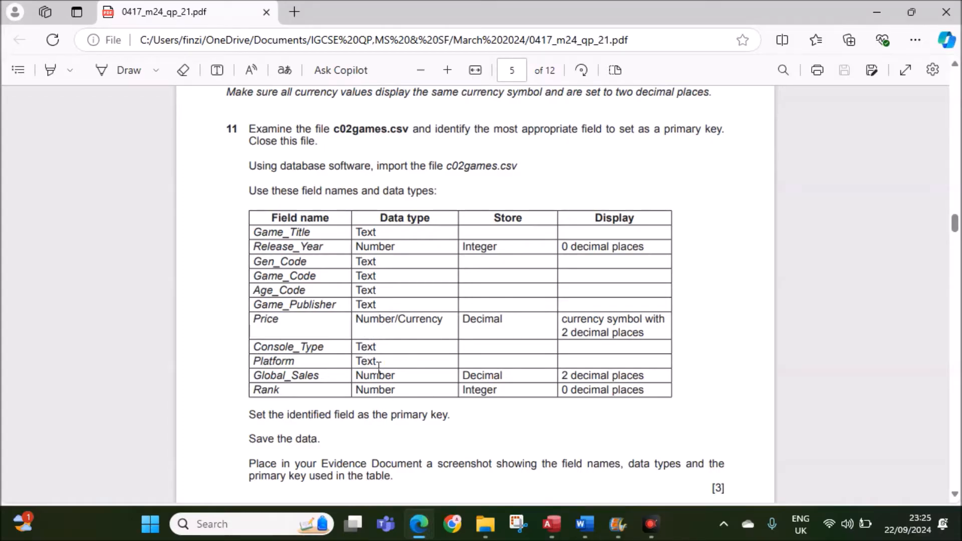
left_click(554, 521)
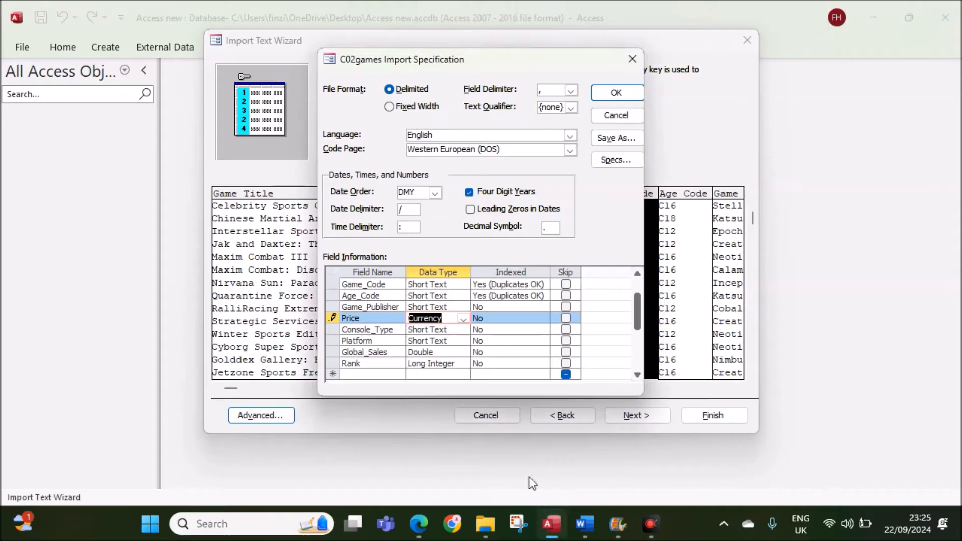
left_click(430, 352)
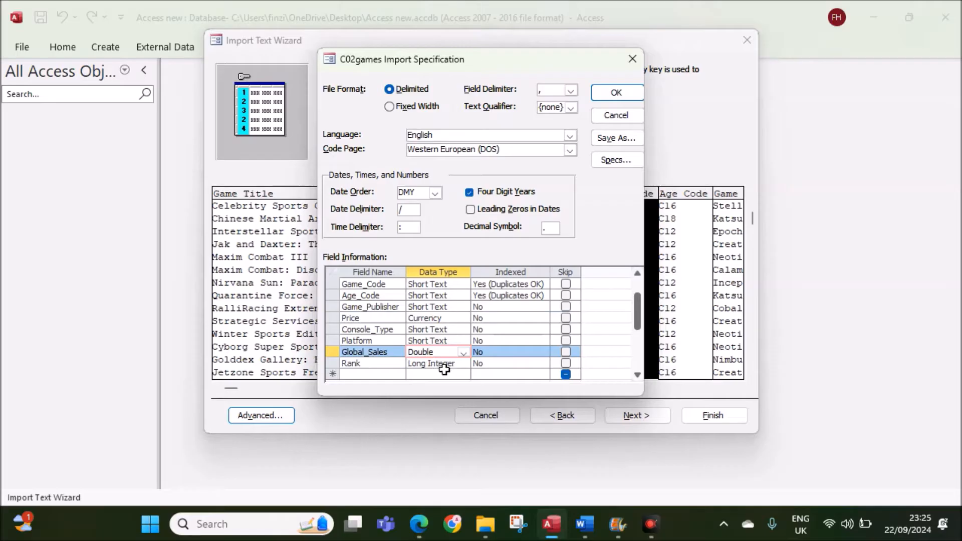
left_click(604, 95)
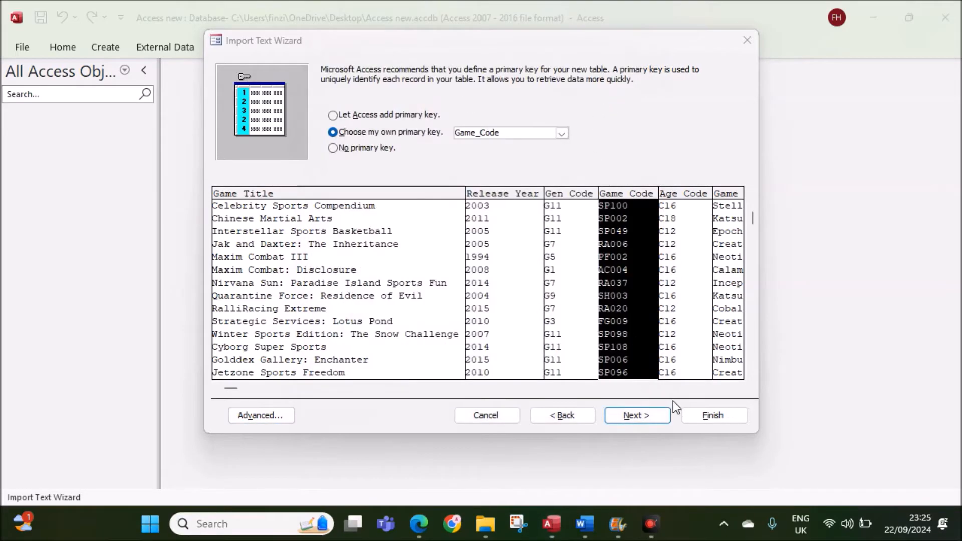
Step: Finish the import into the table C02games without saving the import steps
left_click(640, 414)
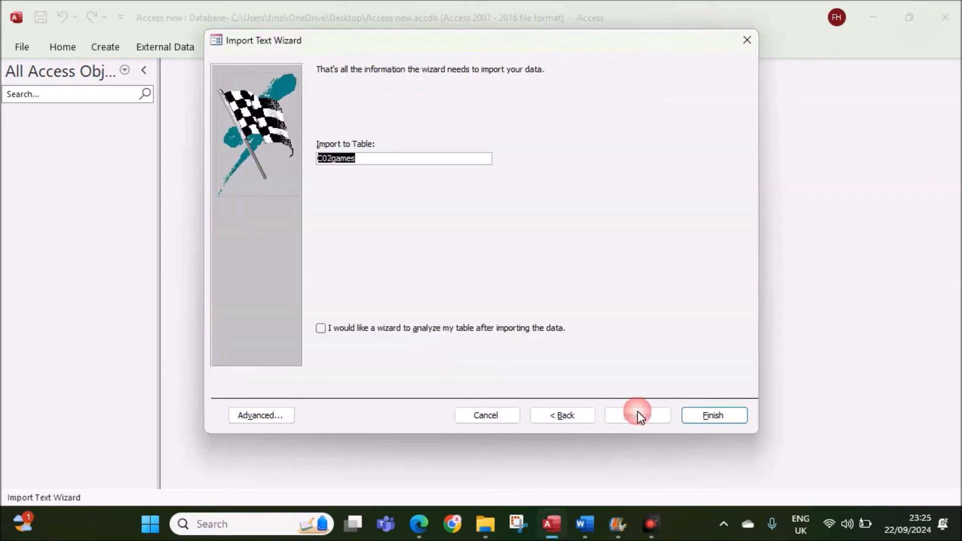
left_click(714, 417)
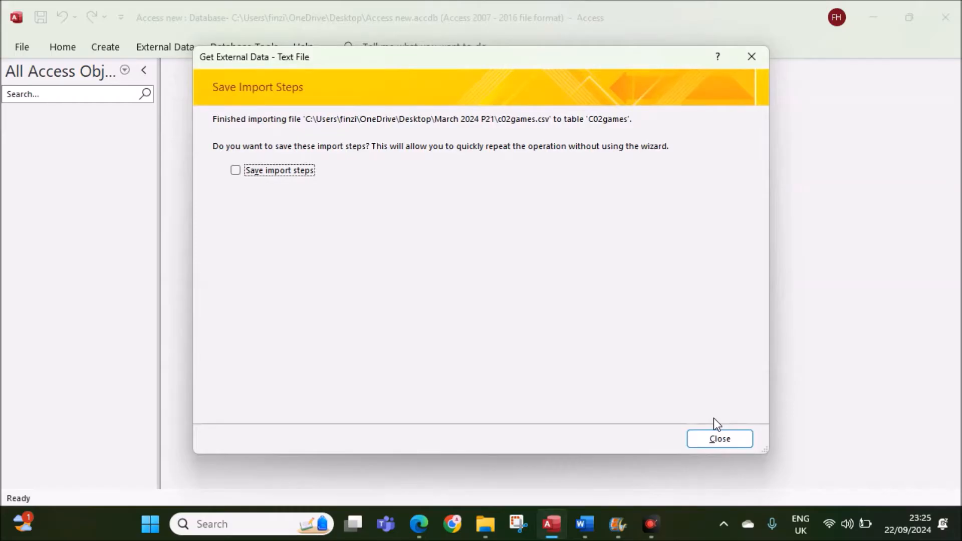
left_click(712, 441)
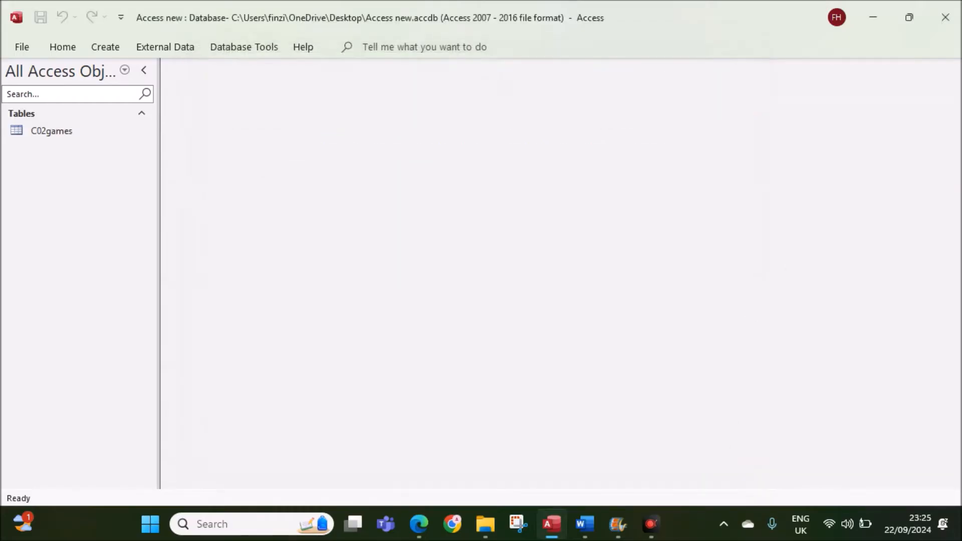
Step: Open the C02games table in Design View
left_click(61, 131)
right_click(61, 131)
left_click(102, 163)
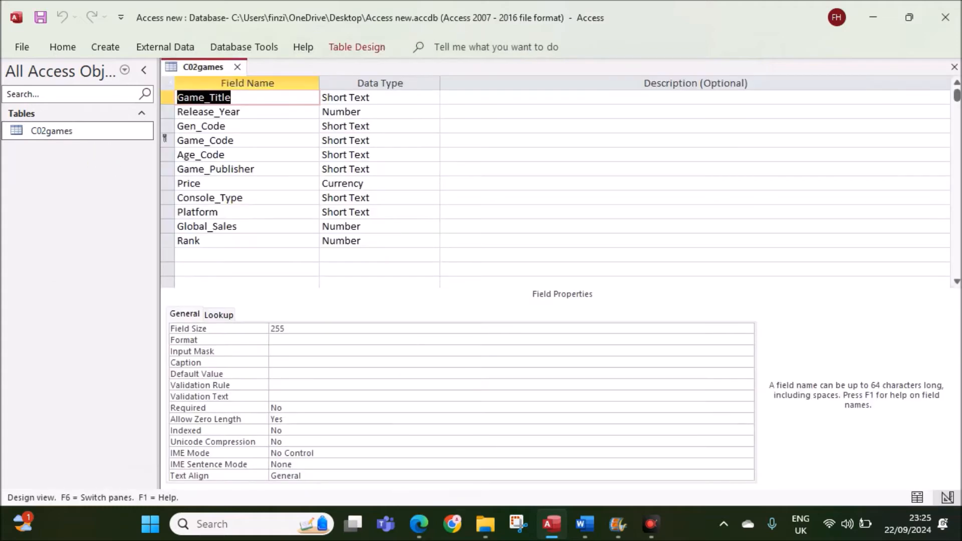
Step: Check the display requirements in the exam paper and set the Price field's decimal places to 2 in Access
left_click(419, 524)
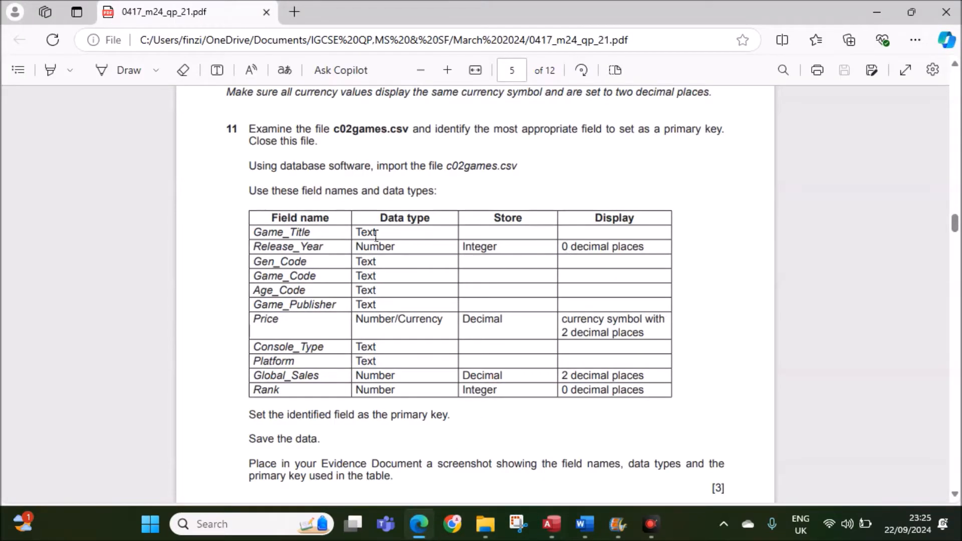
left_click_drag(572, 248, 651, 245)
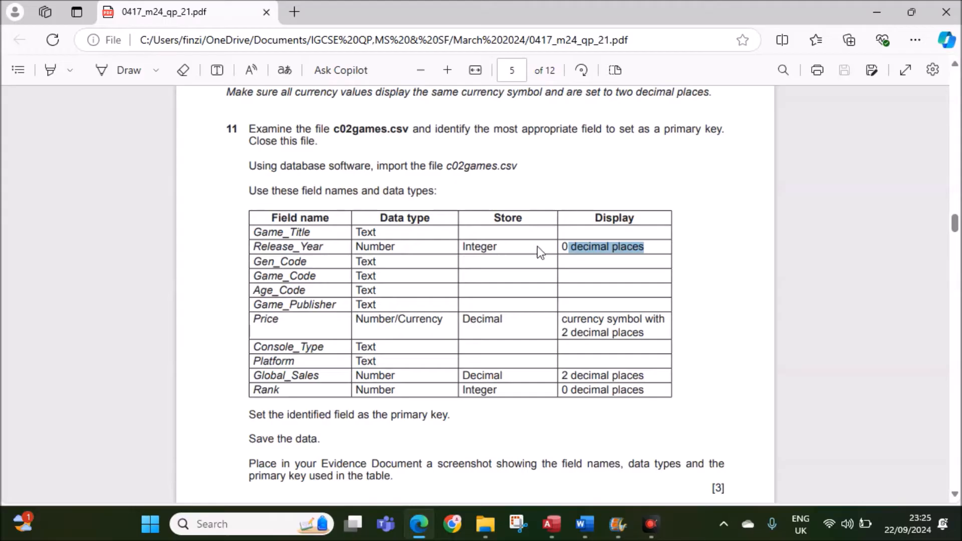
left_click_drag(564, 247, 654, 249)
left_click(551, 523)
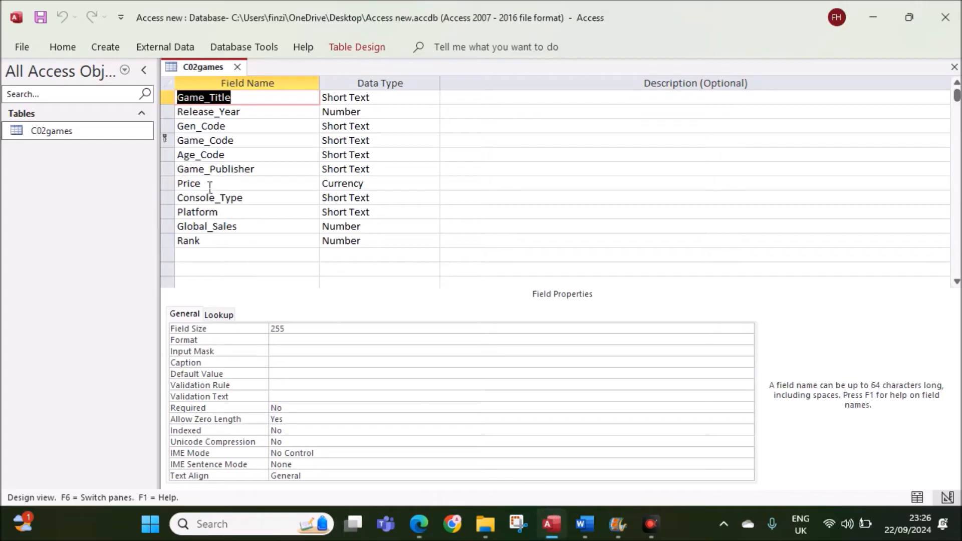
left_click(210, 185)
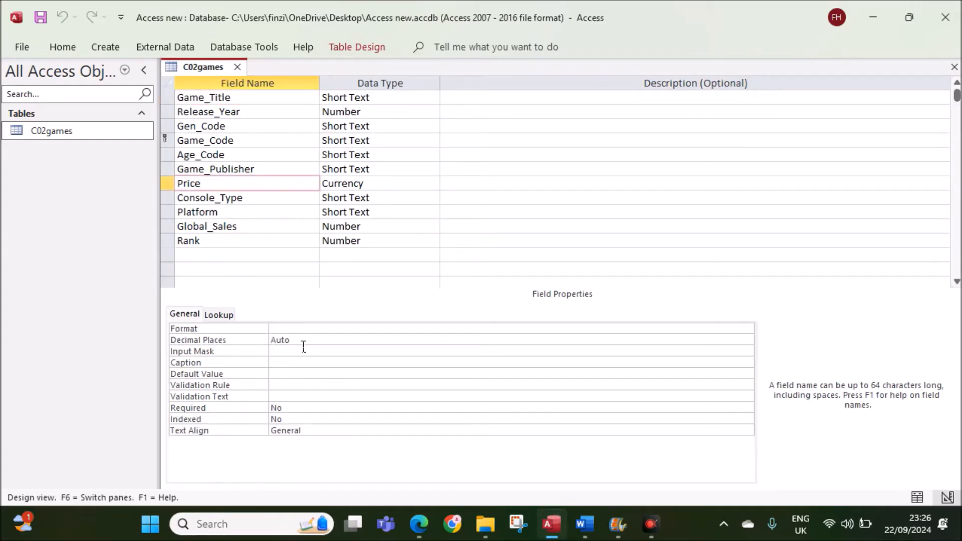
left_click_drag(301, 335, 260, 339)
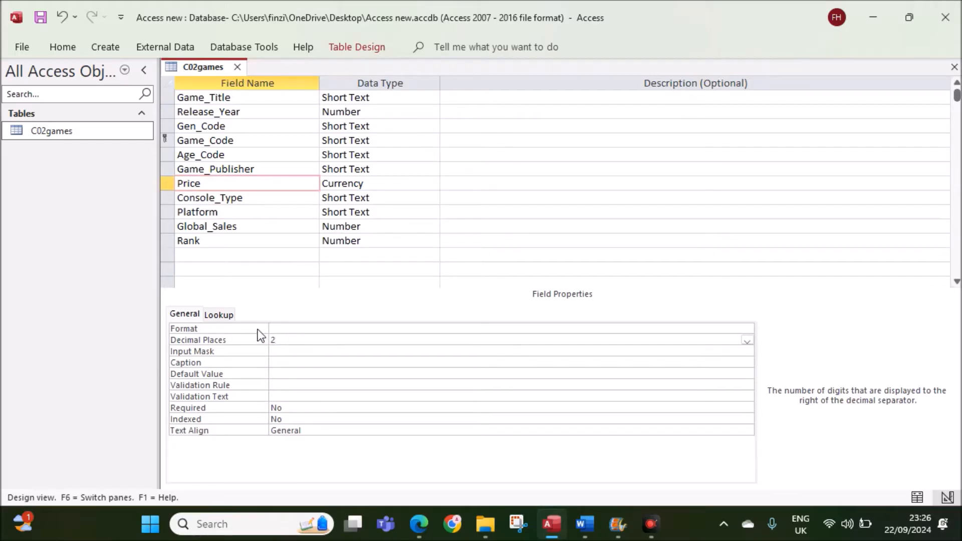
Step: Check the Global_Sales display requirement in the exam paper and set that field's decimal places to 2 in Access
left_click(419, 524)
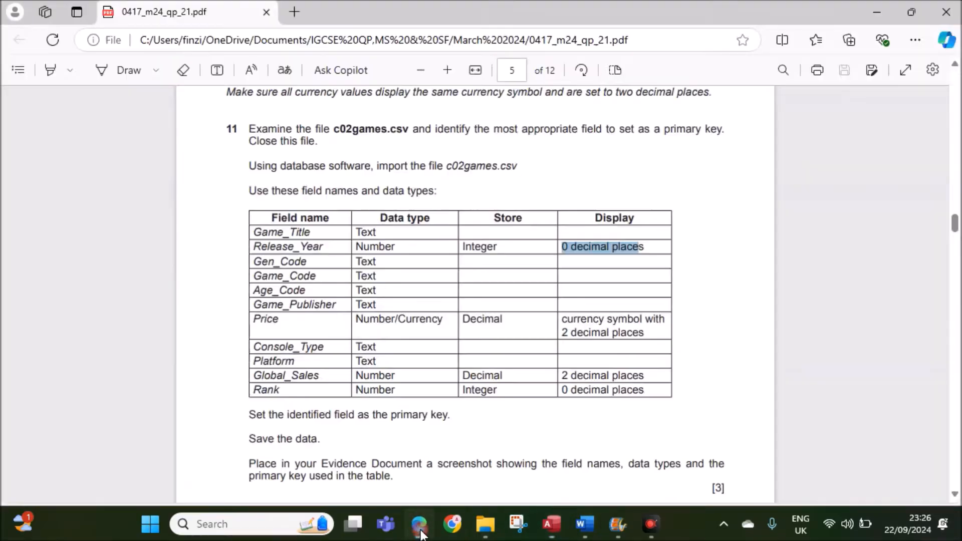
left_click(580, 376)
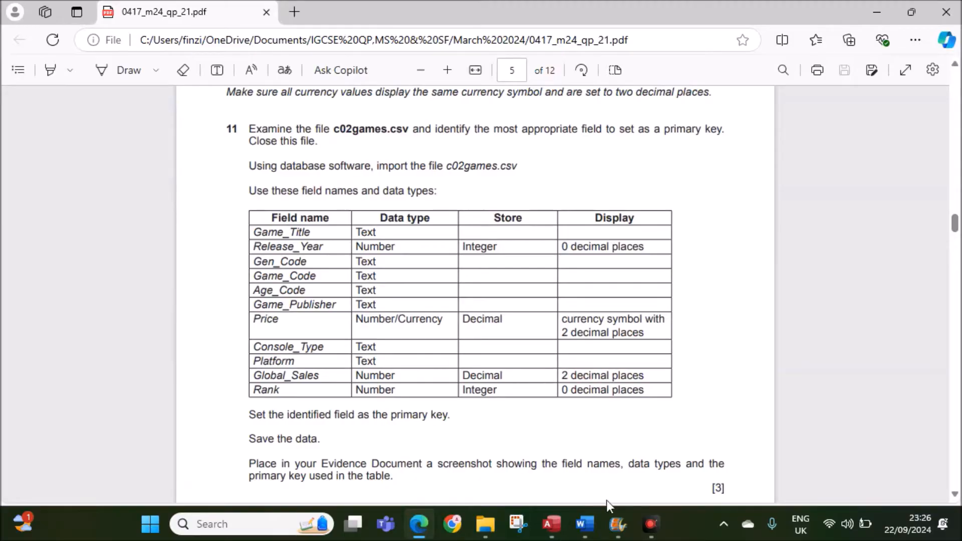
left_click(551, 524)
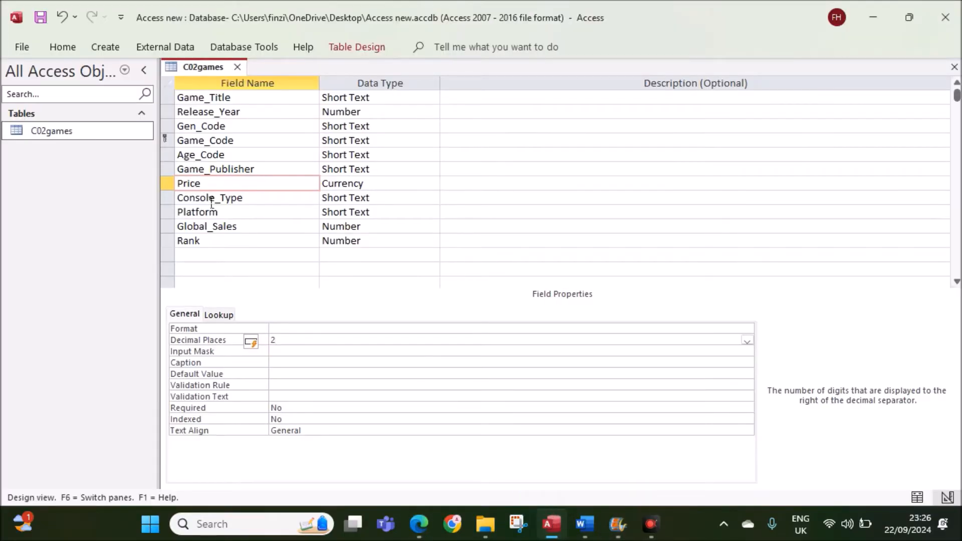
left_click(220, 227)
left_click_drag(295, 350, 246, 343)
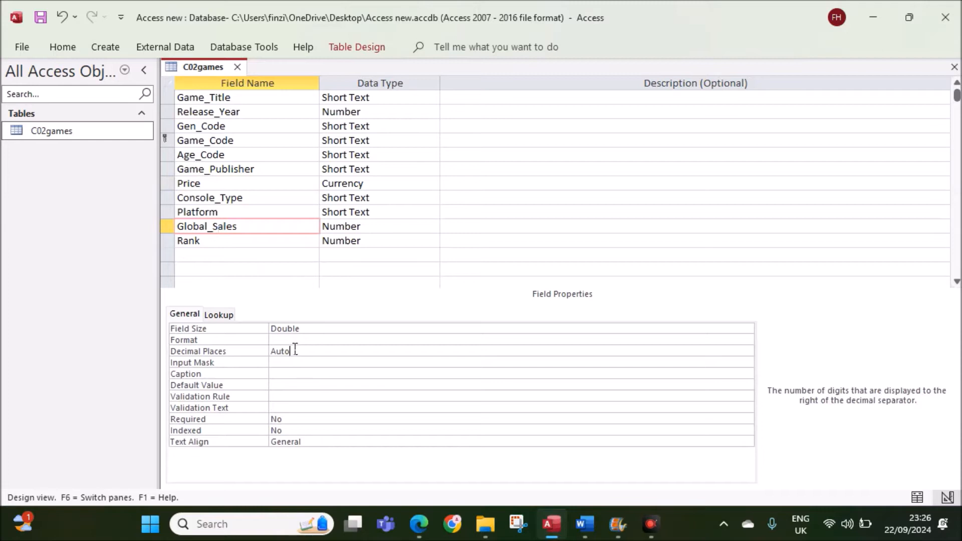
type("2")
Step: Set the Global_Sales field's format to Fixed
left_click(294, 340)
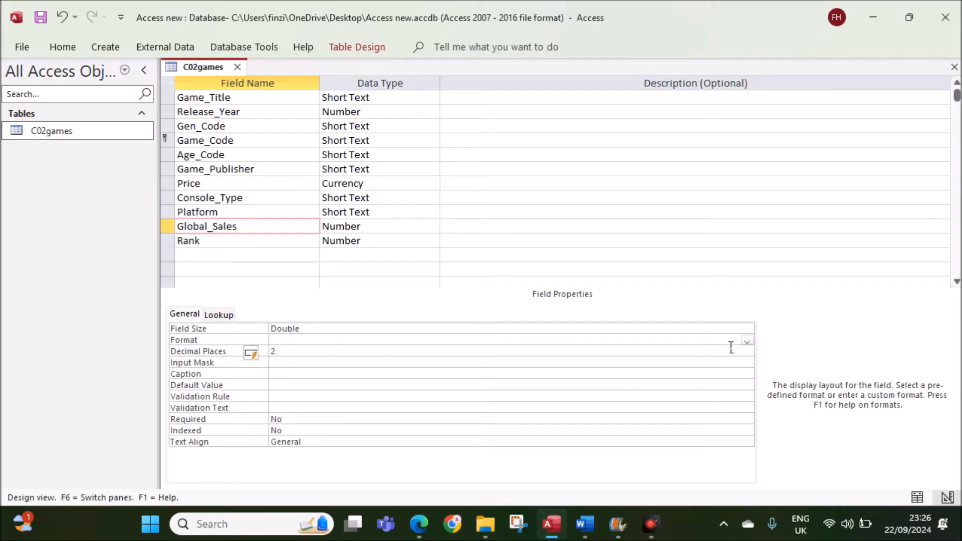
left_click(746, 341)
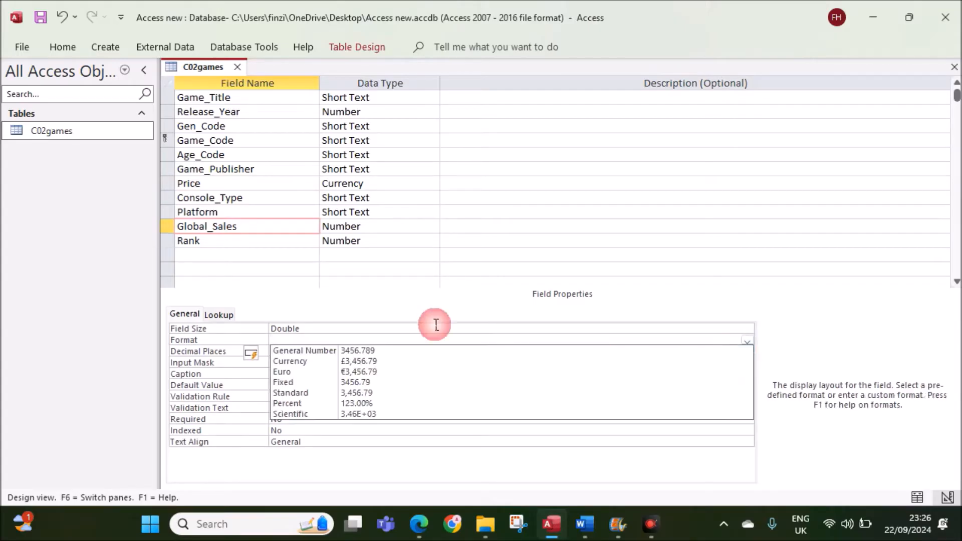
left_click(286, 382)
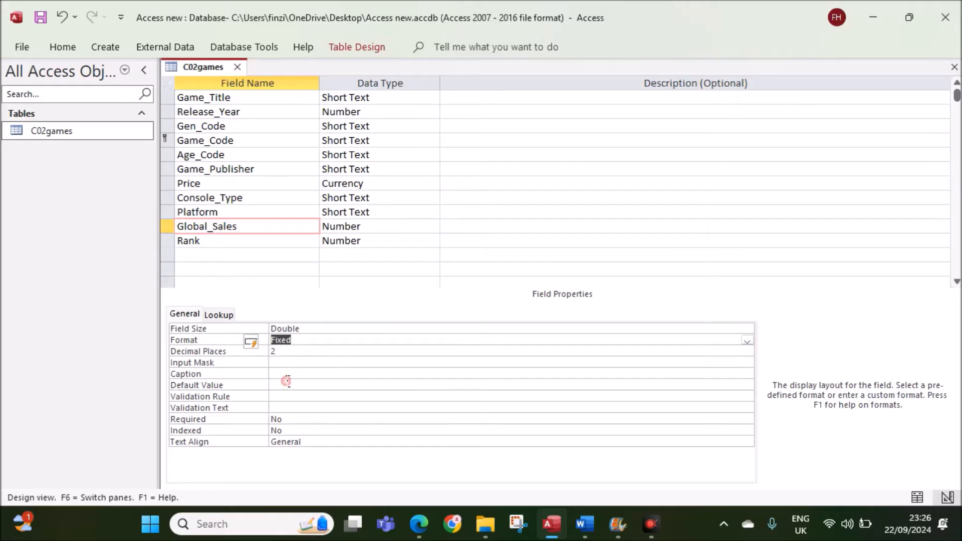
left_click(317, 341)
Step: Check question 11's requirements in the exam paper, then save the C02games table design in Access
left_click(426, 521)
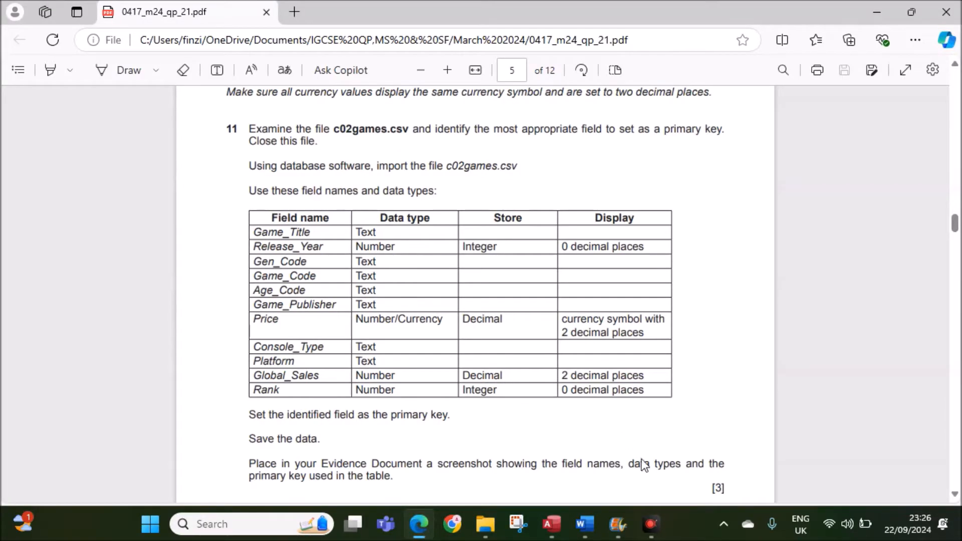
left_click(618, 523)
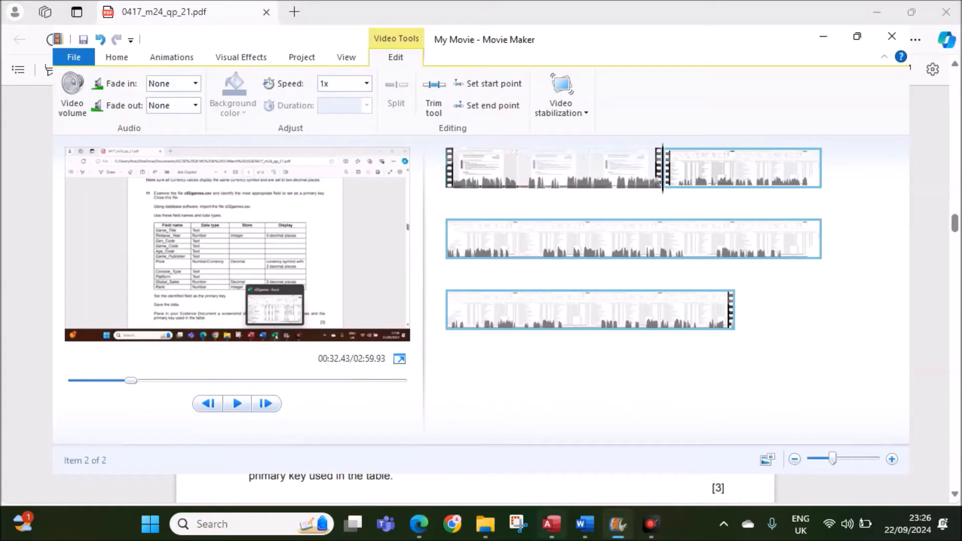
left_click(551, 523)
left_click(301, 243)
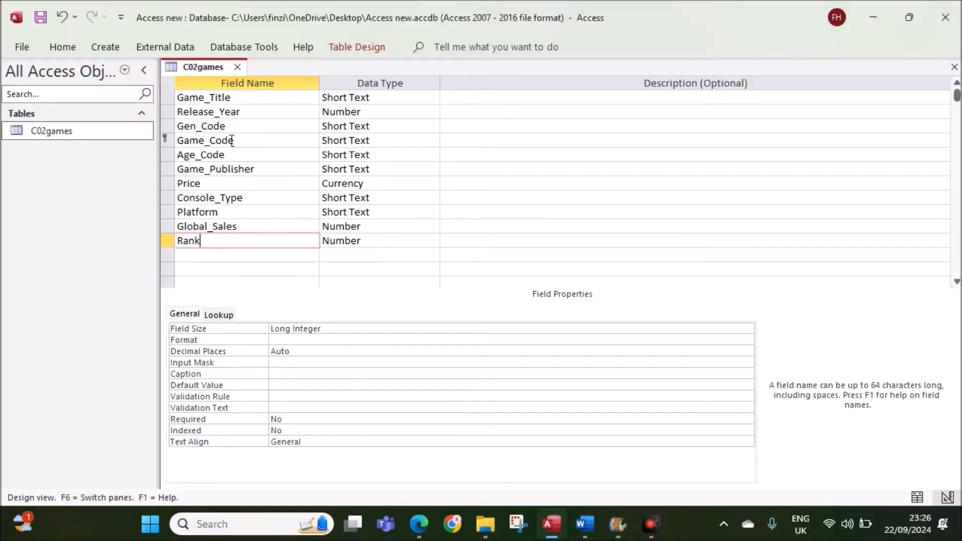
right_click(204, 64)
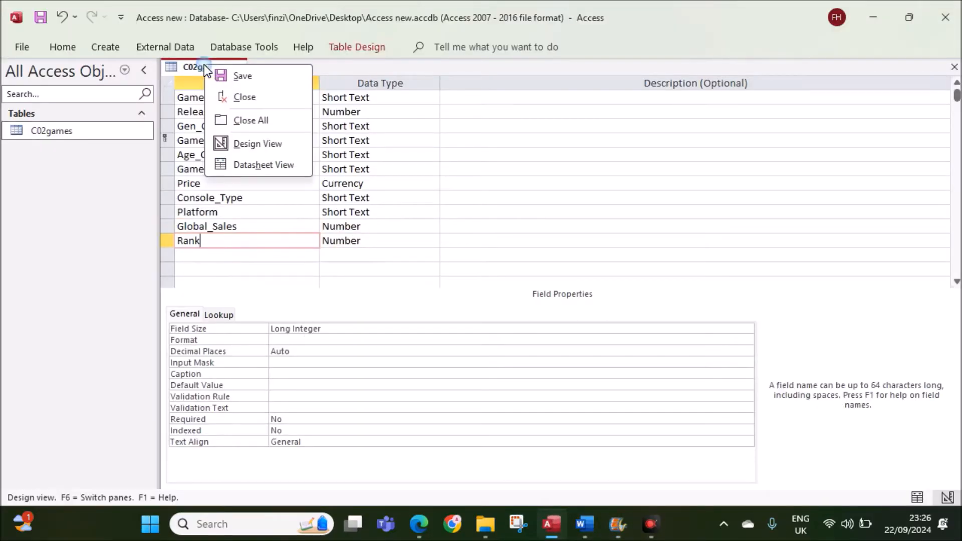
left_click(236, 77)
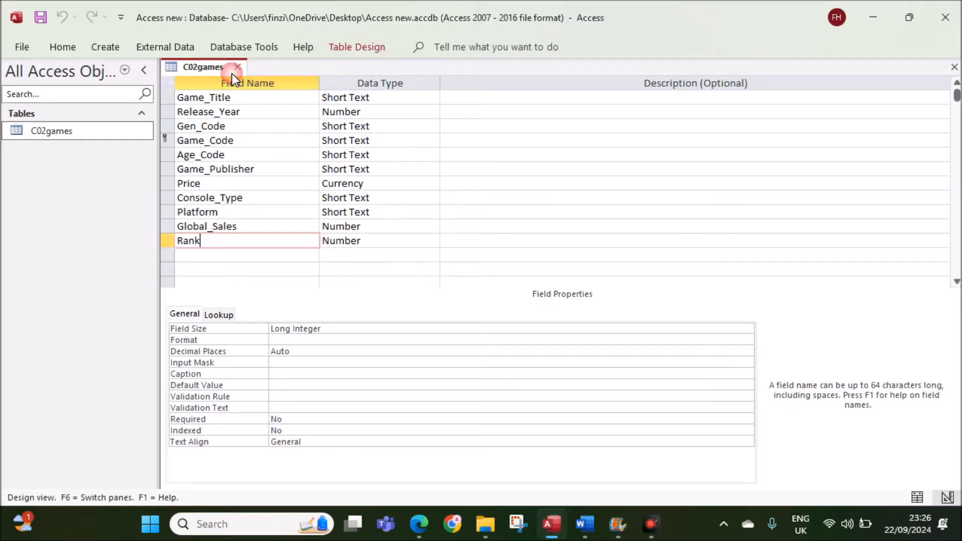
Step: Read question 11's evidence requirement in the exam paper and place the cursor under "Step 11 evidence:" in the c02evidence Word document
left_click(423, 516)
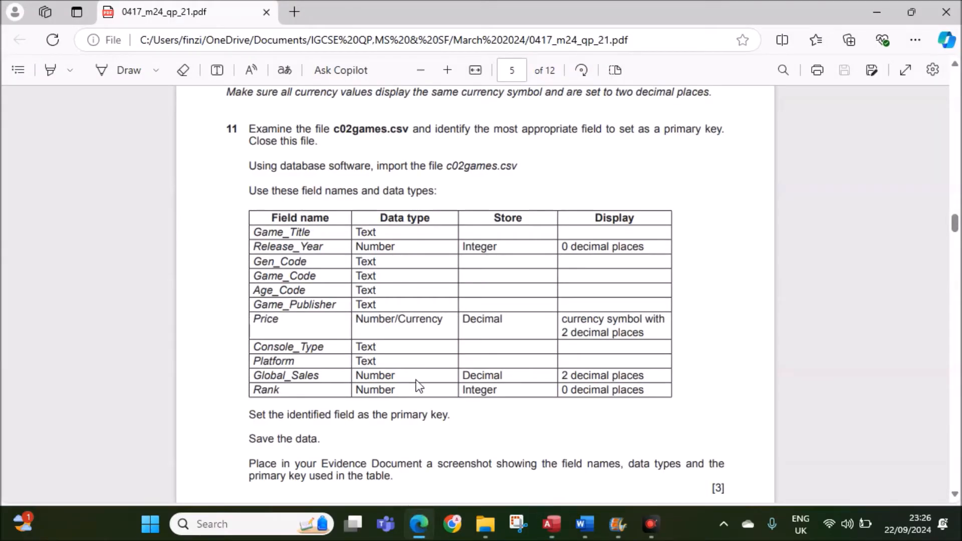
scroll(416, 380, "down", 2)
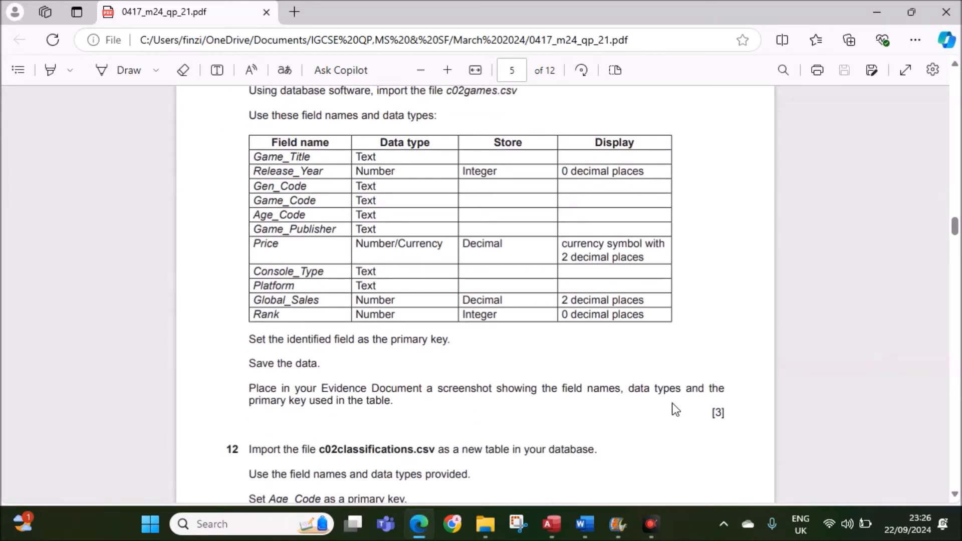
scroll(505, 420, "up", 2)
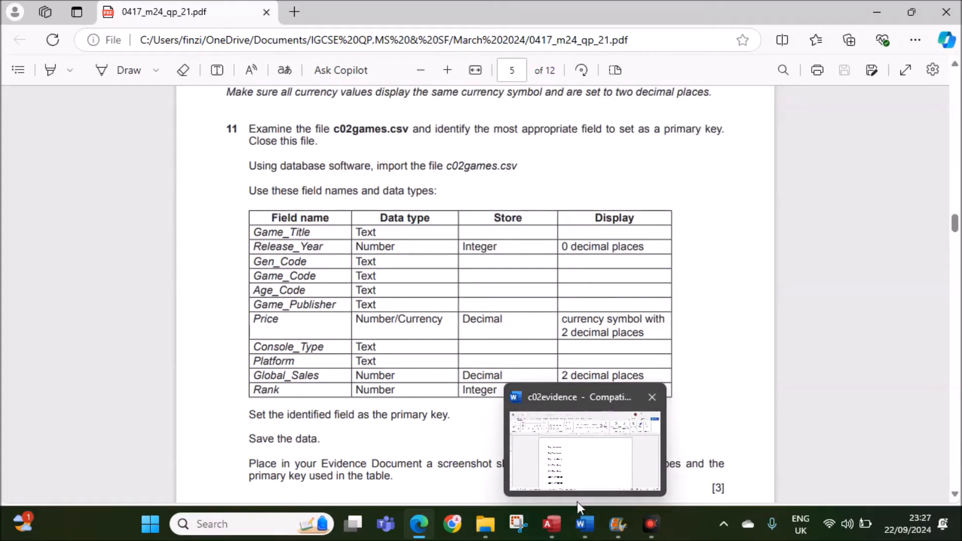
left_click(583, 522)
scroll(304, 281, "down", 1)
left_click(245, 209)
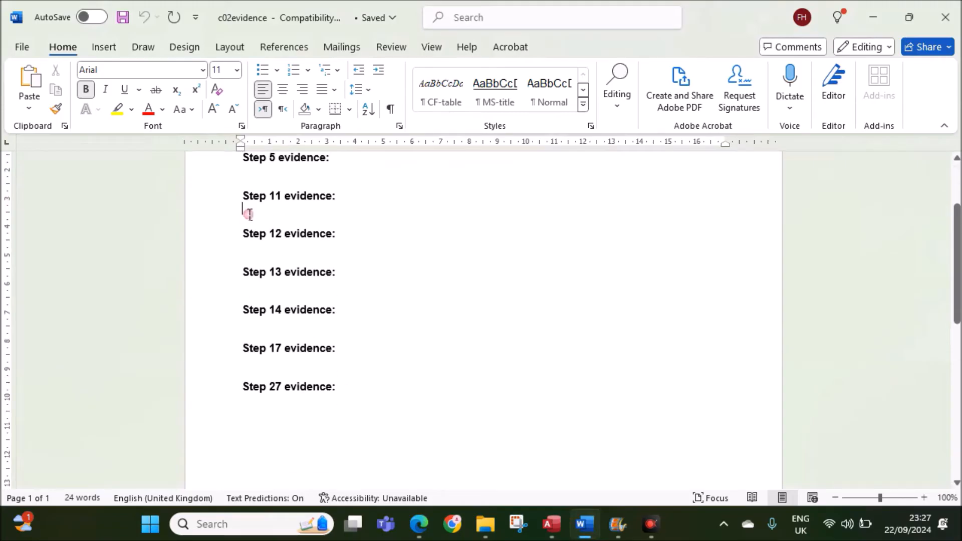
Step: Capture the C02games field names, data types and primary key from Access with Snipping Tool and paste the screenshot into the c02evidence Word document
left_click(417, 525)
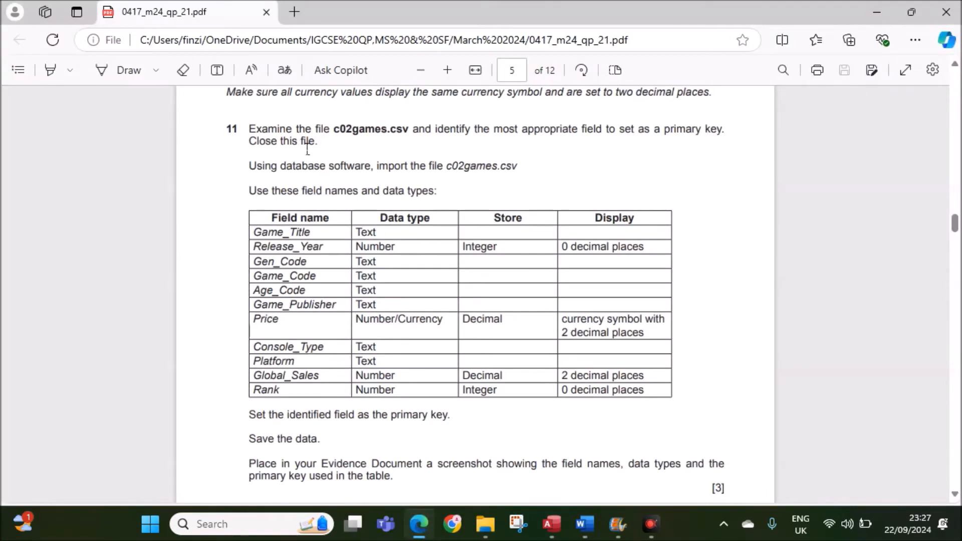
left_click(552, 524)
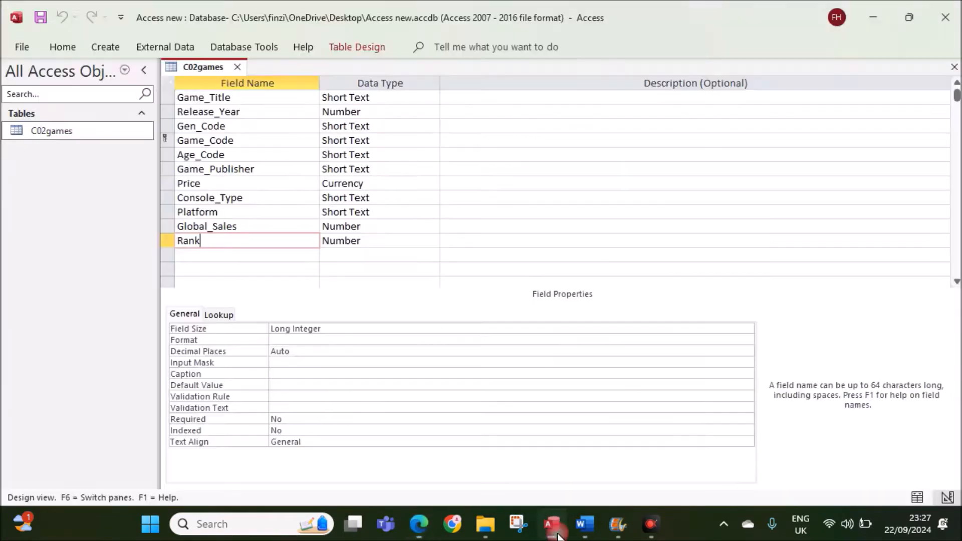
left_click(521, 532)
left_click(338, 214)
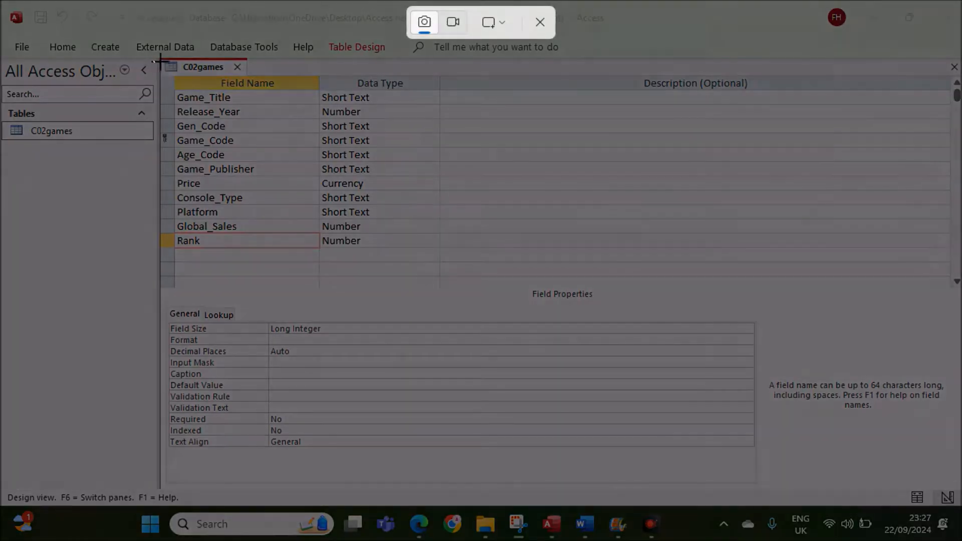
left_click_drag(157, 56, 445, 257)
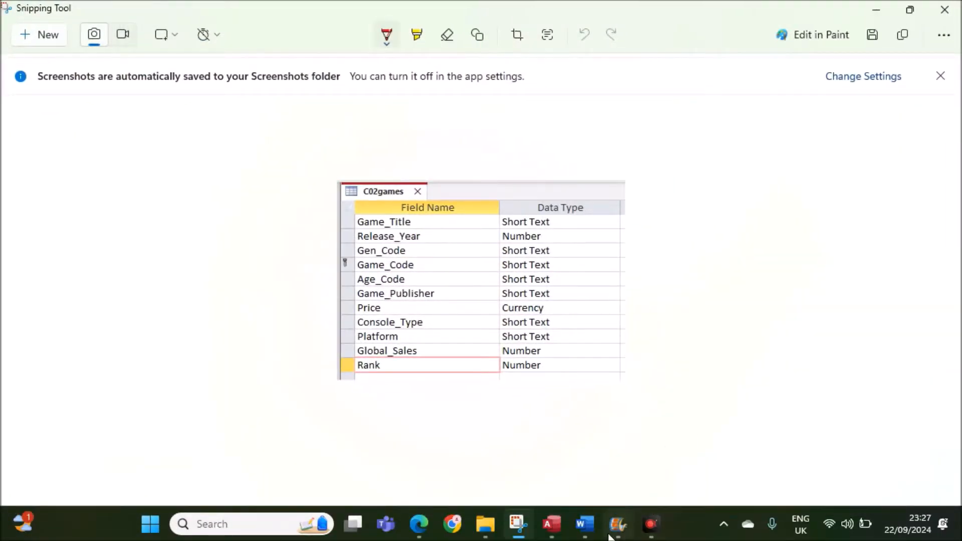
left_click(585, 524)
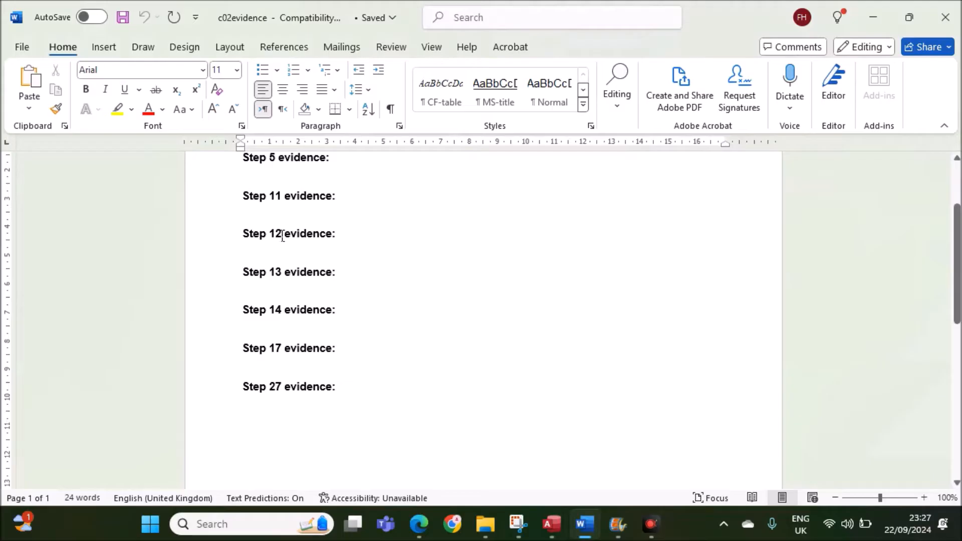
key("ctrl+v")
Step: Read question 12 in the exam paper, then close the C02games table in Access
left_click(419, 523)
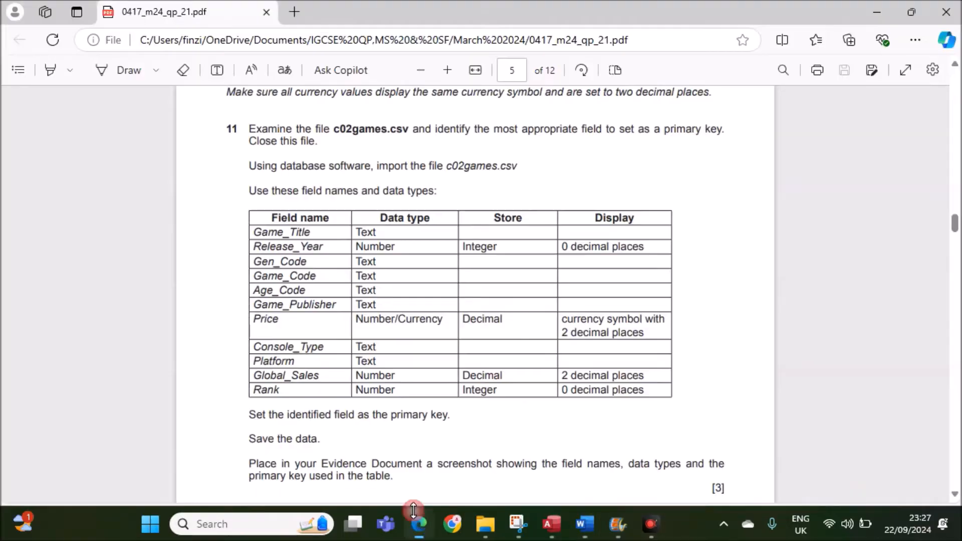
scroll(366, 373, "down", 5)
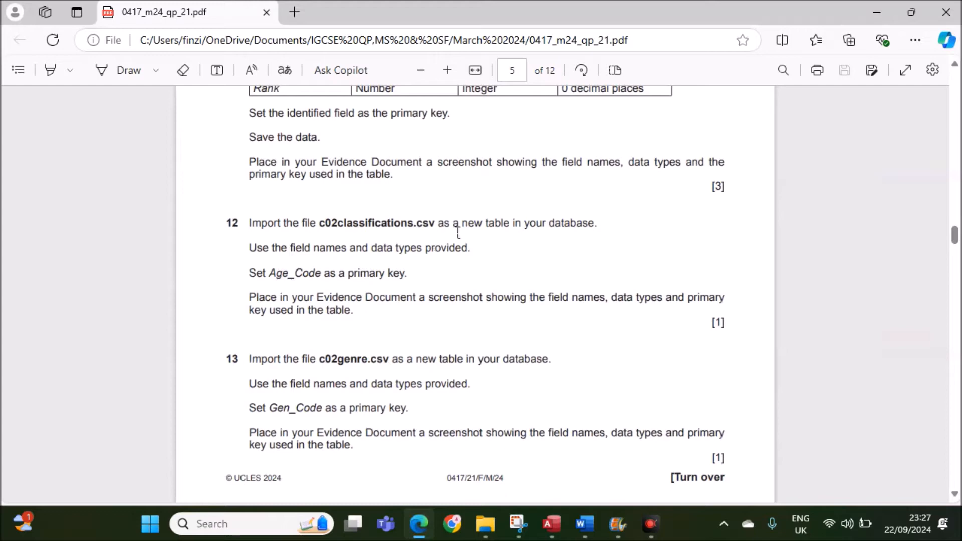
left_click(550, 523)
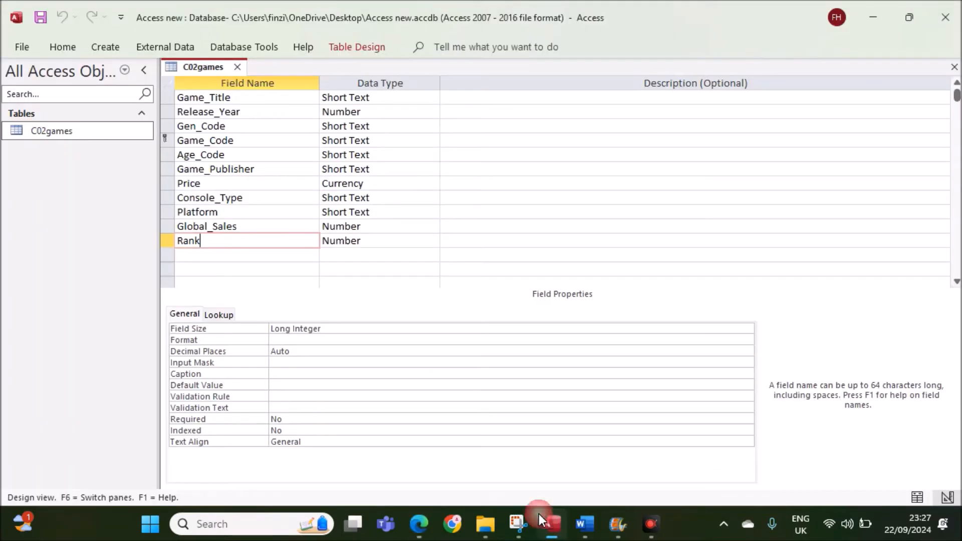
left_click(235, 67)
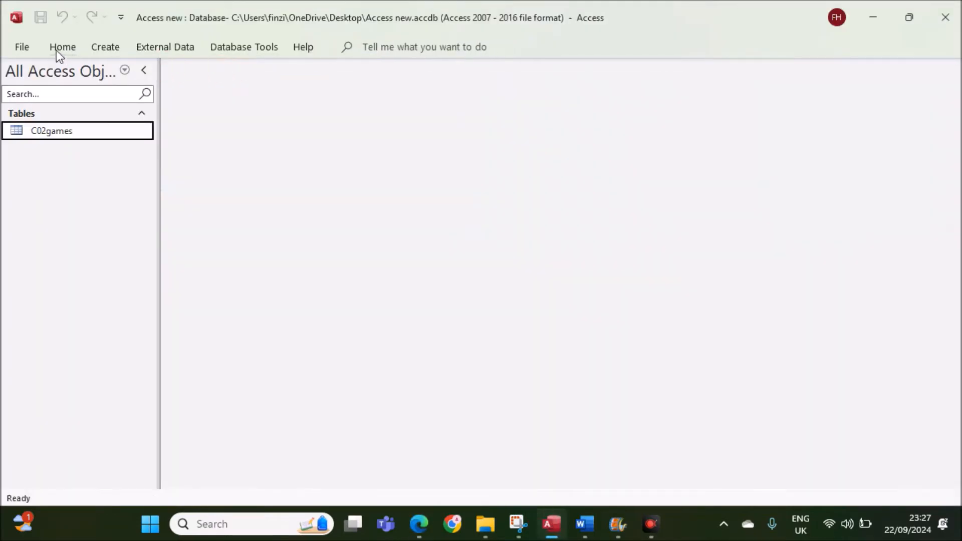
Step: Start a text file import of c02classifications from the March 2024 P21 folder into a new table
left_click(170, 52)
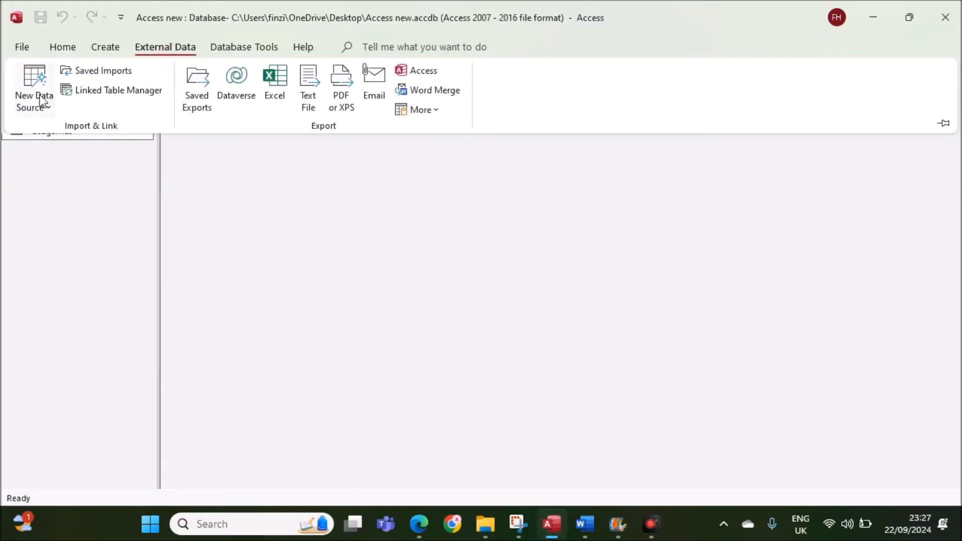
left_click(31, 106)
mouse_move(88, 137)
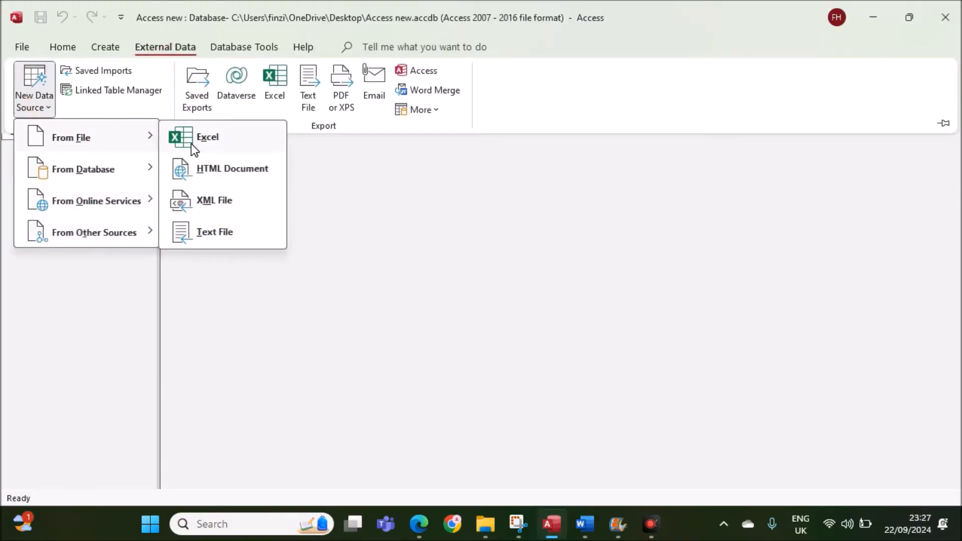
left_click(219, 234)
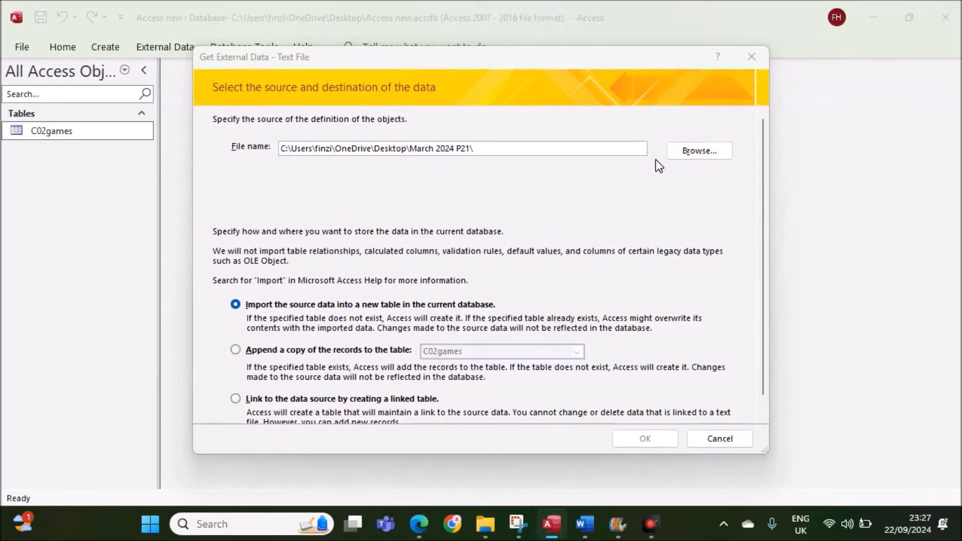
left_click(686, 150)
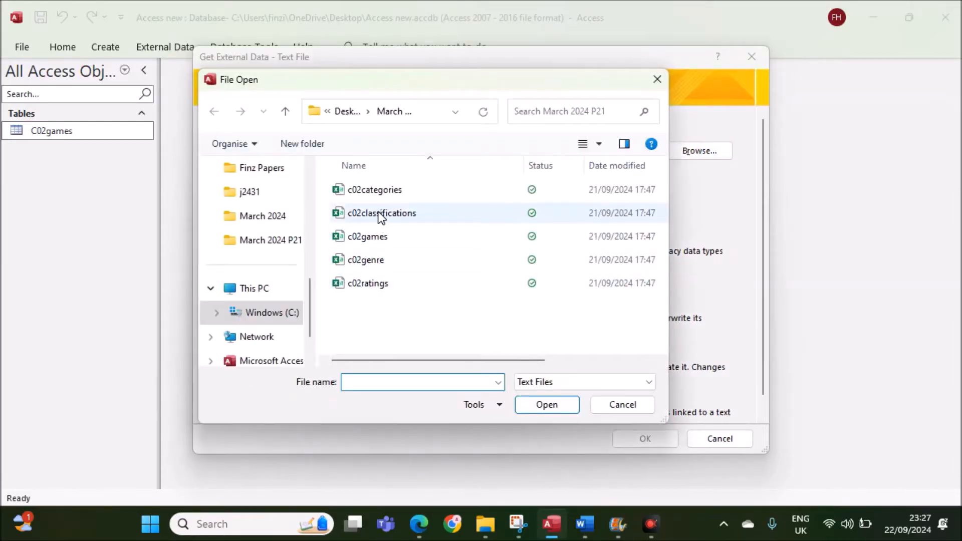
double_click(379, 215)
left_click(624, 438)
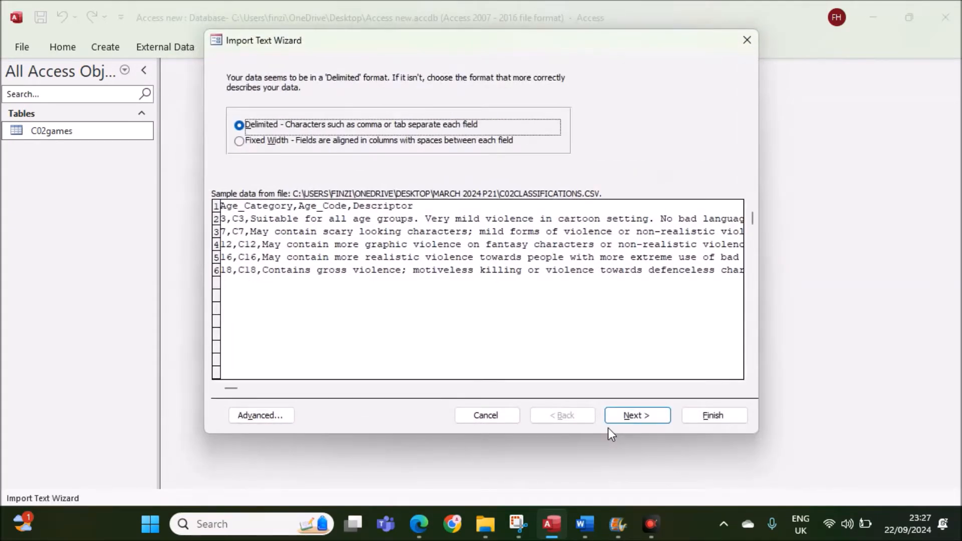
Step: Import the data as comma-delimited with the first row as field names, keeping the provided field data types
left_click(624, 414)
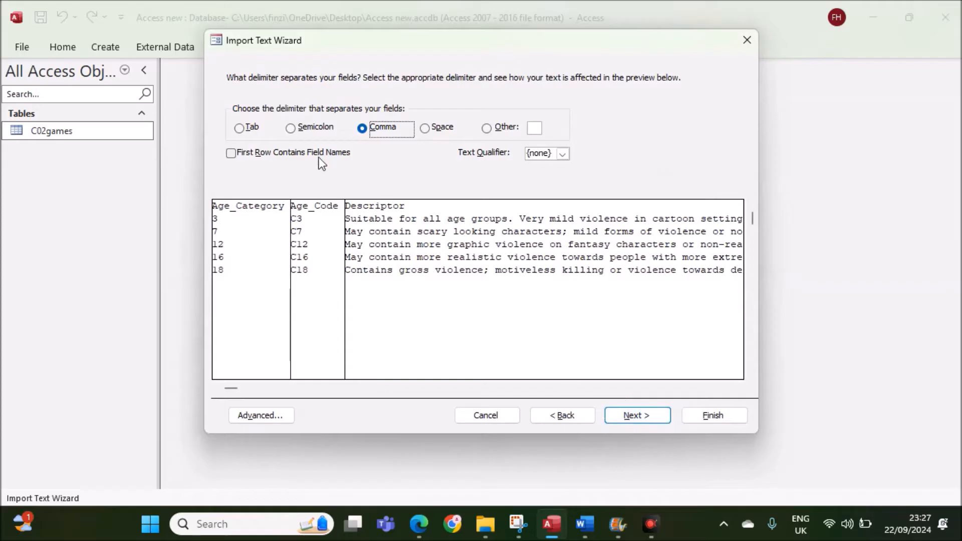
left_click(315, 154)
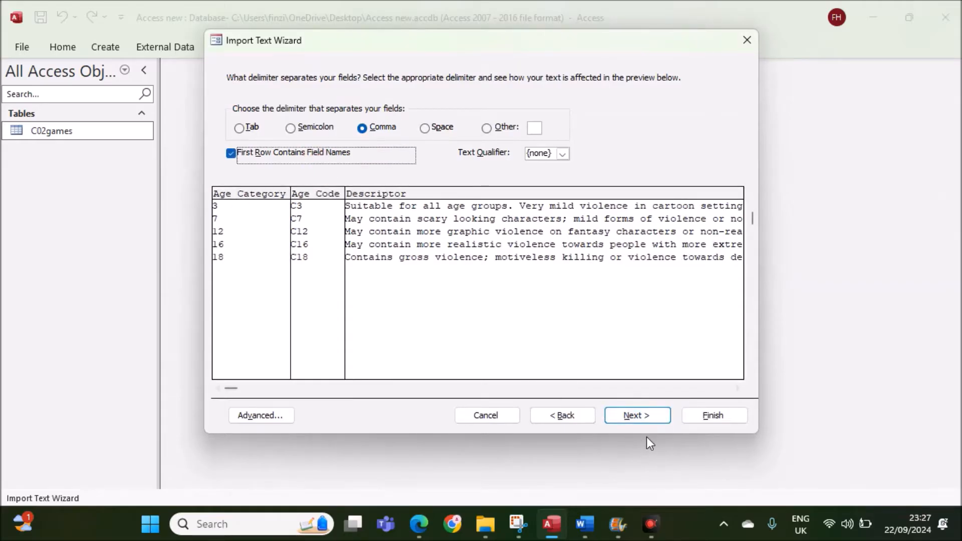
left_click(652, 418)
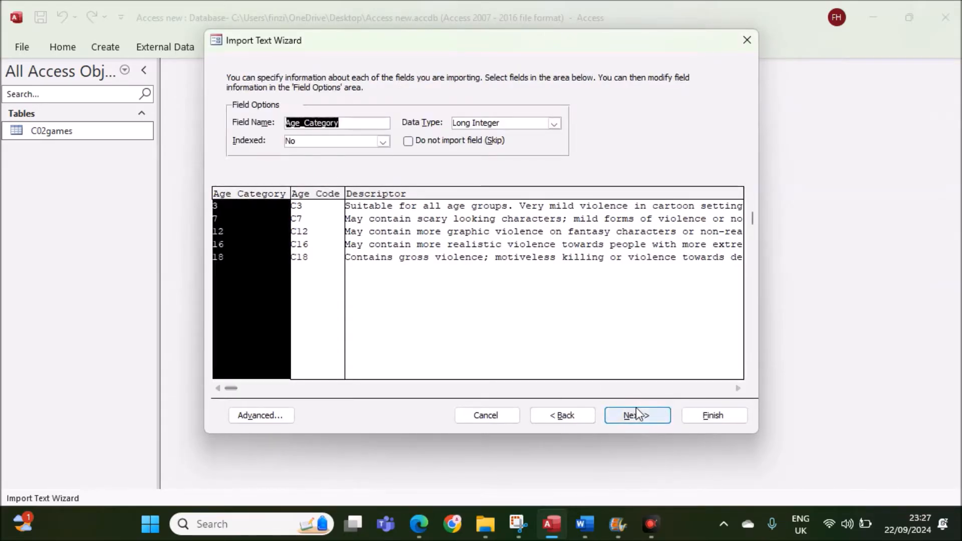
left_click(637, 411)
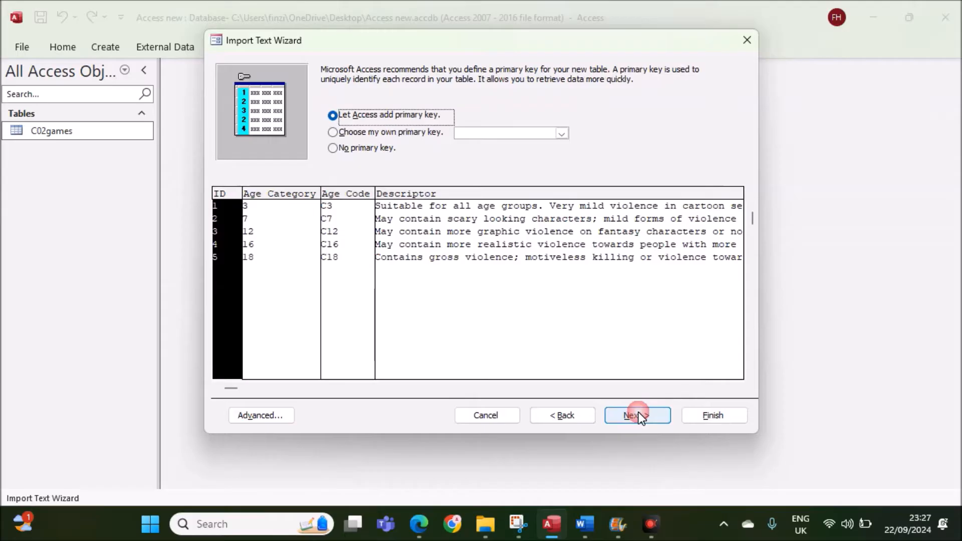
Step: Following question 12 in the exam paper, set Age_Code as the primary key in Access and finish the import to the C02classifications table
left_click(425, 525)
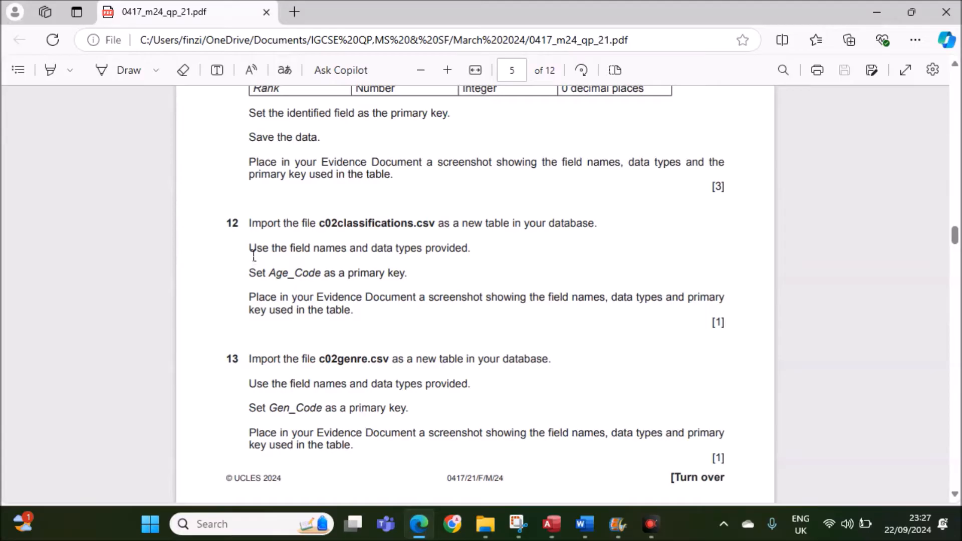
left_click_drag(254, 247, 477, 256)
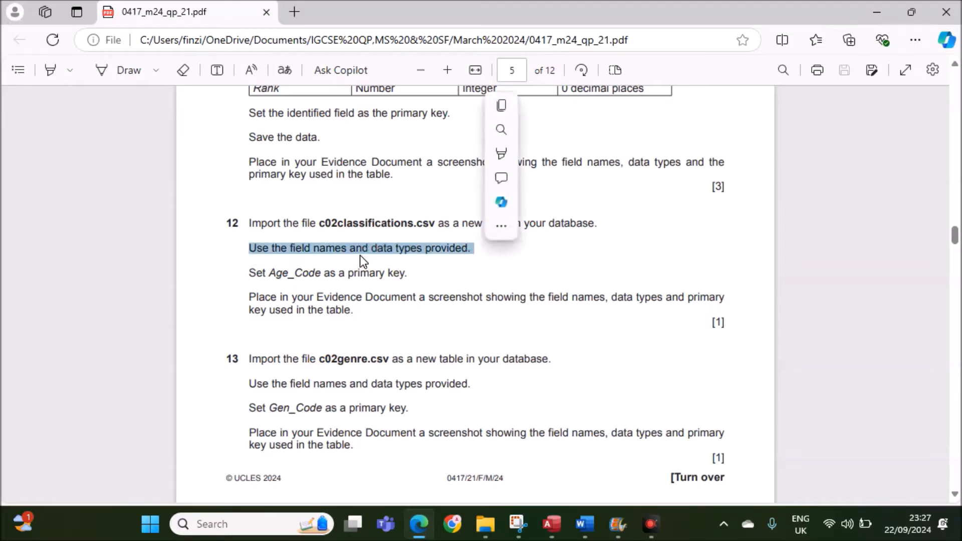
left_click_drag(267, 272, 418, 274)
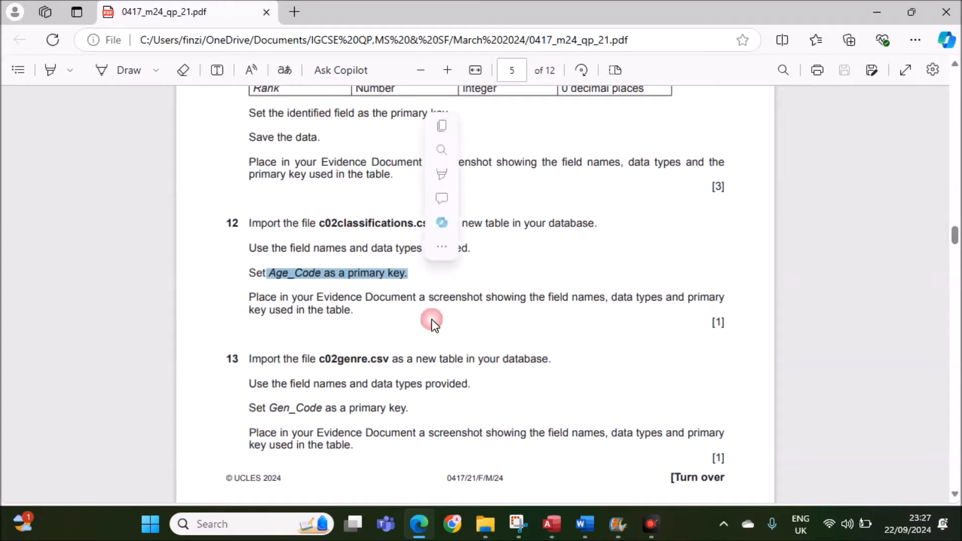
left_click(551, 524)
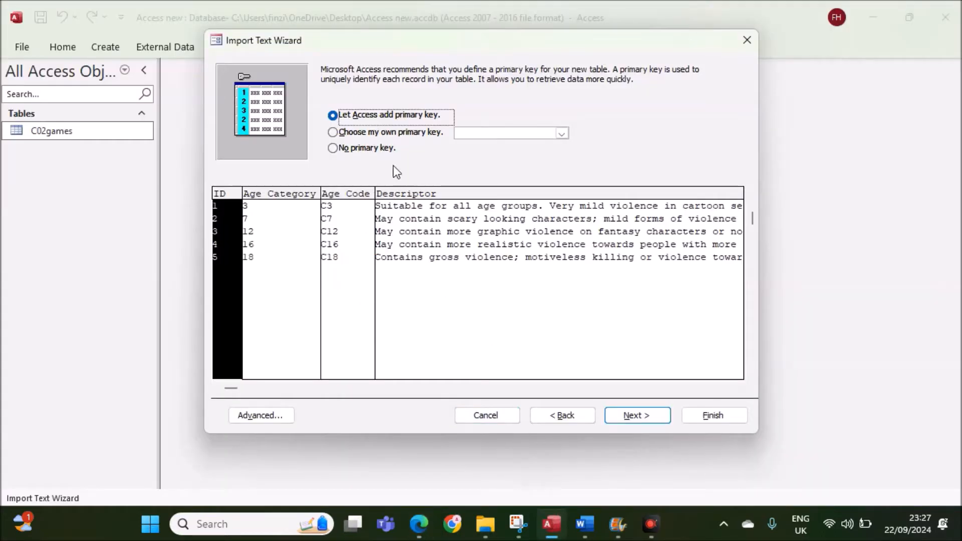
left_click(380, 134)
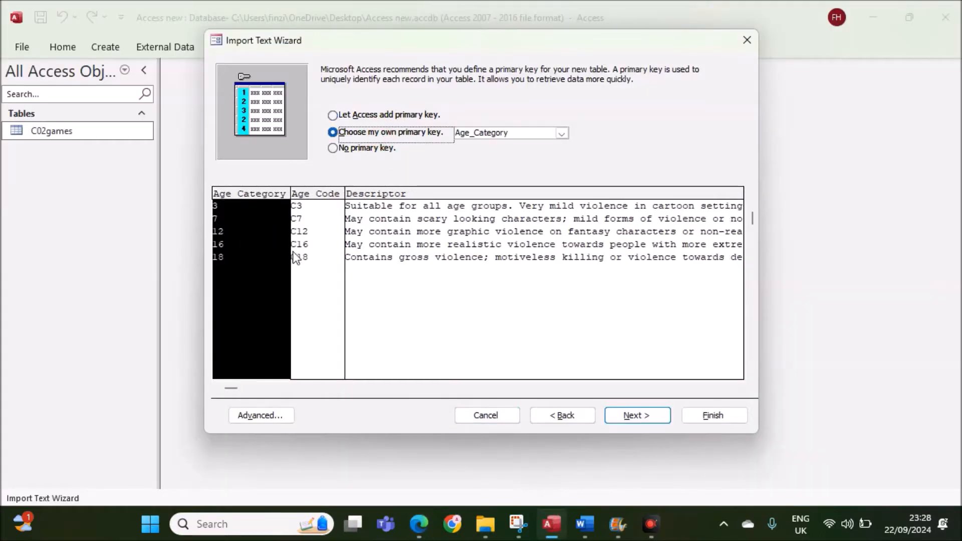
left_click(308, 230)
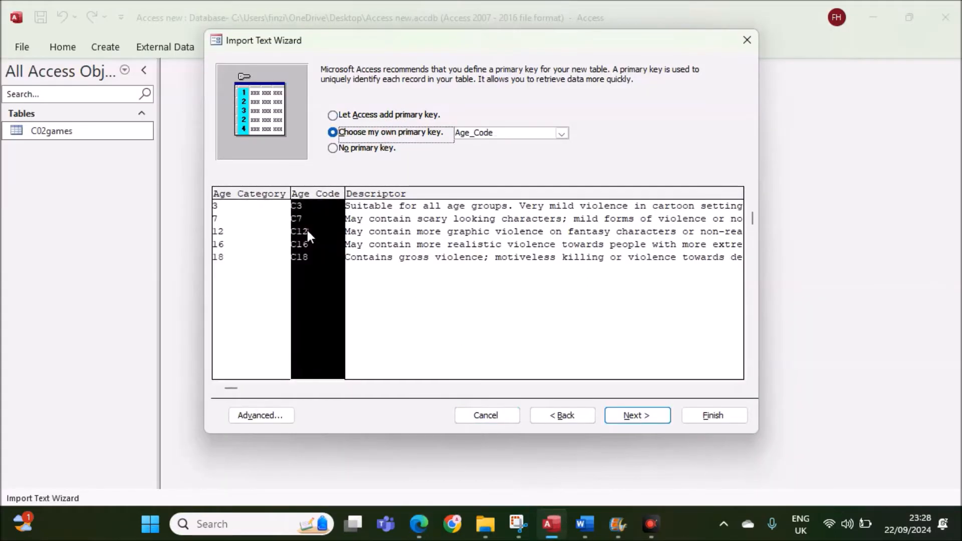
left_click(627, 417)
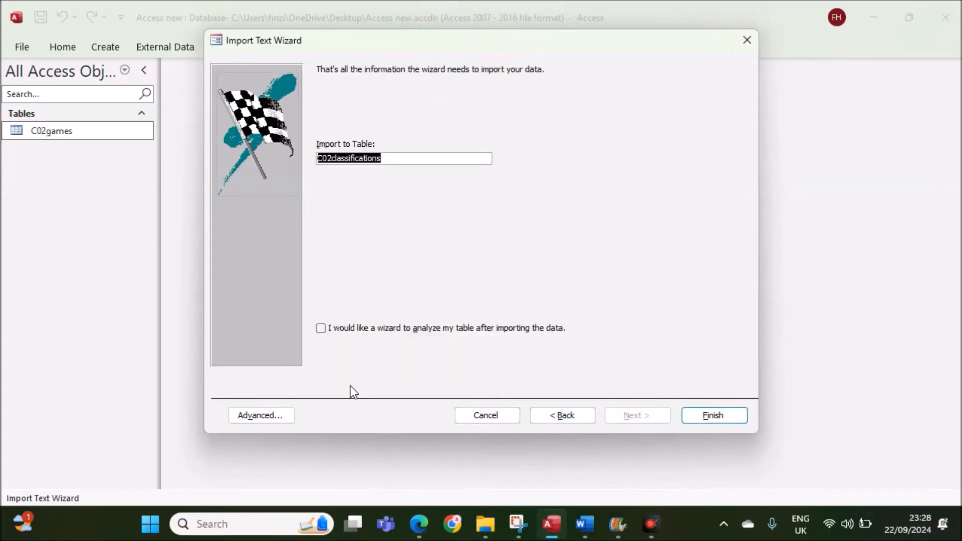
left_click(717, 412)
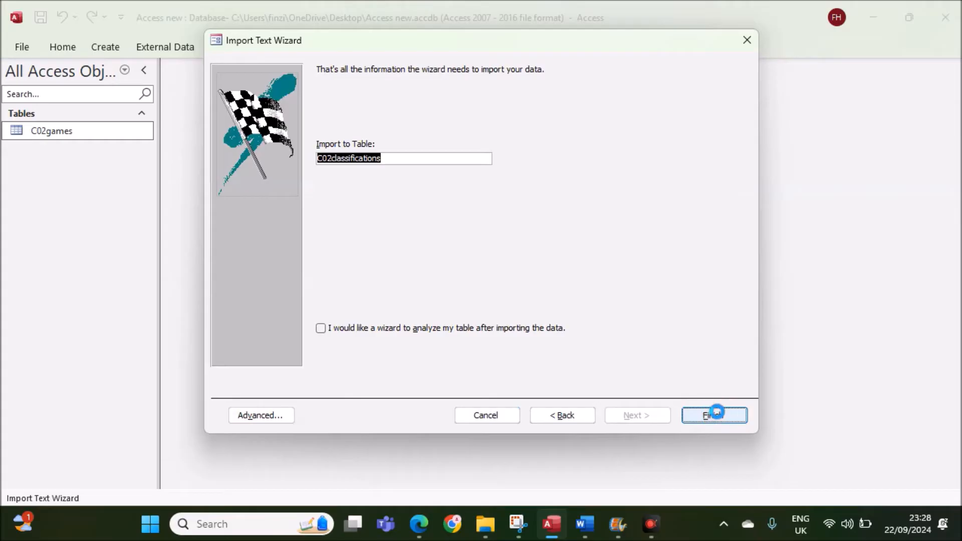
Step: Close the finished import without saving its steps, then read question 12's screenshot requirement in the exam paper
left_click(718, 438)
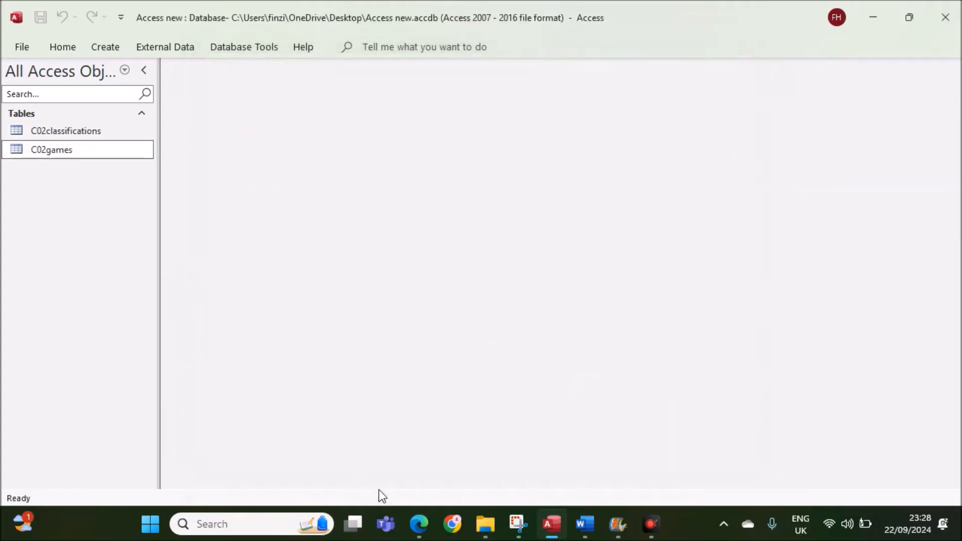
left_click(420, 523)
left_click_drag(351, 299, 662, 300)
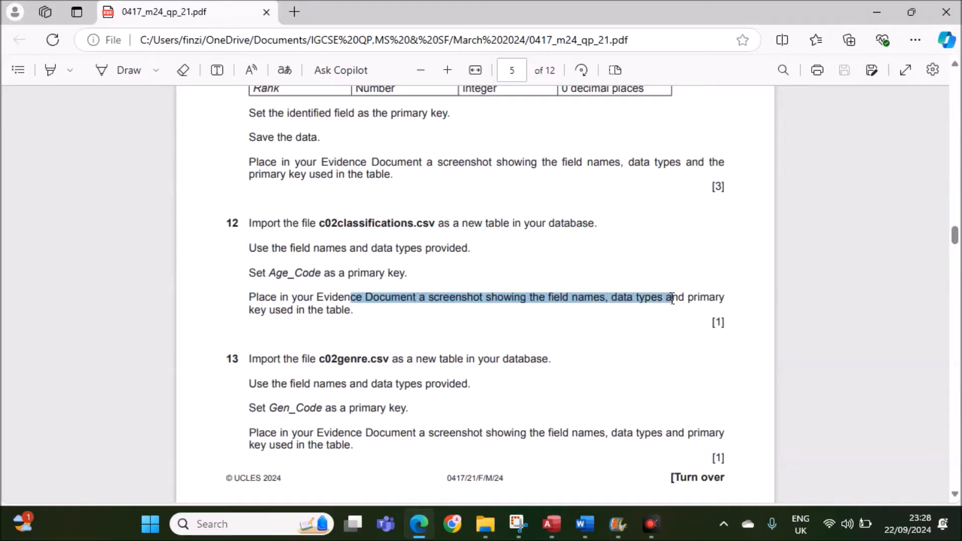
Step: Switch to Access and open the C02classifications table in Design View
left_click(552, 522)
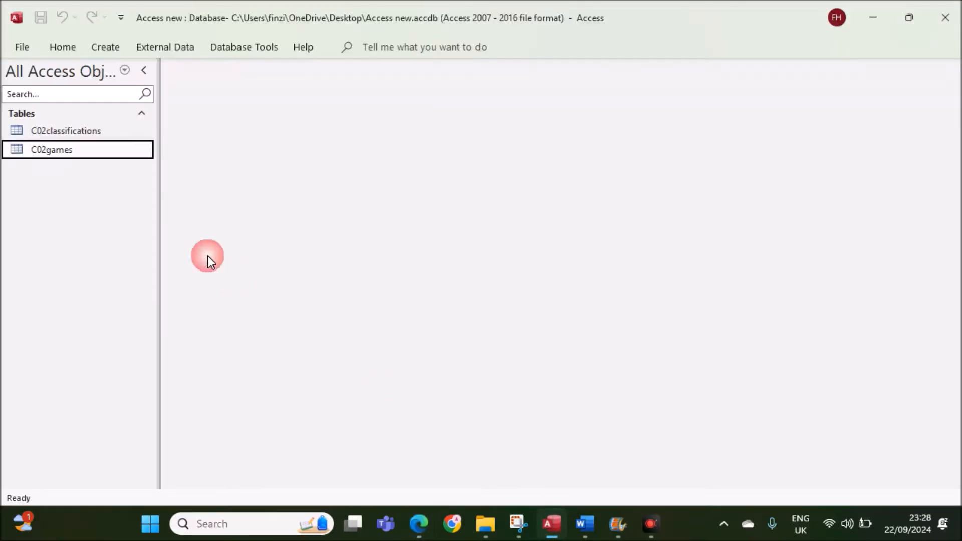
right_click(104, 151)
left_click(118, 129)
right_click(118, 129)
left_click(152, 161)
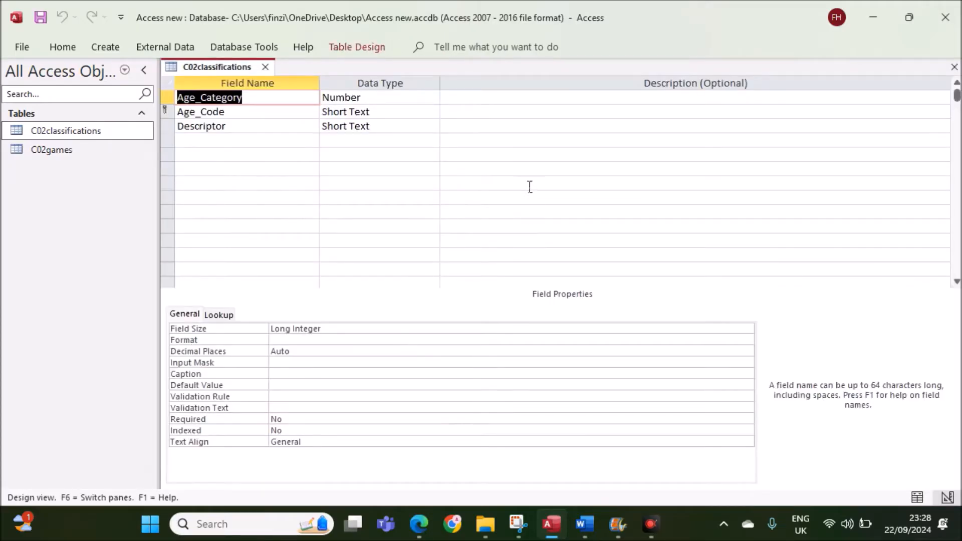
left_click(519, 155)
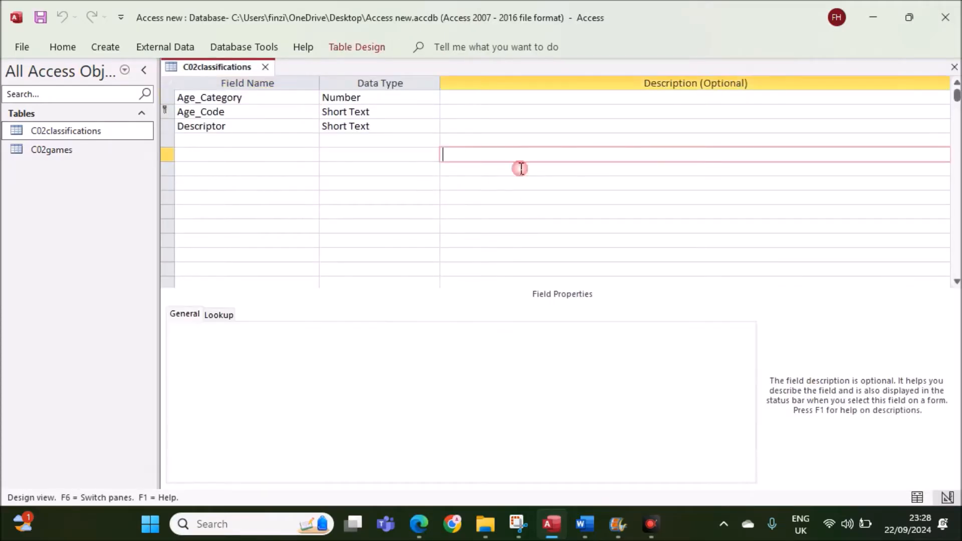
Step: Capture the C02classifications field names, data types and primary key with a new Snipping Tool screenshot
left_click(518, 524)
left_click(39, 33)
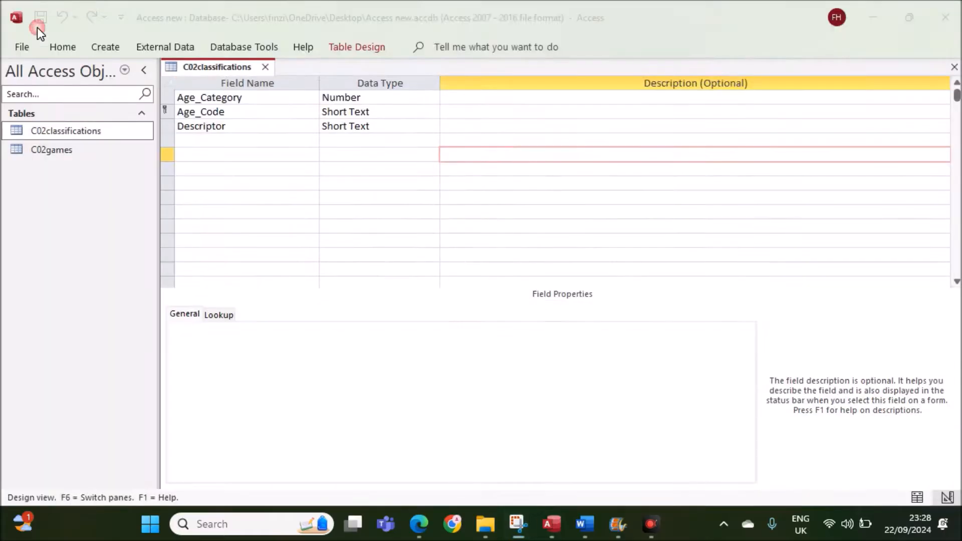
left_click_drag(162, 53, 441, 146)
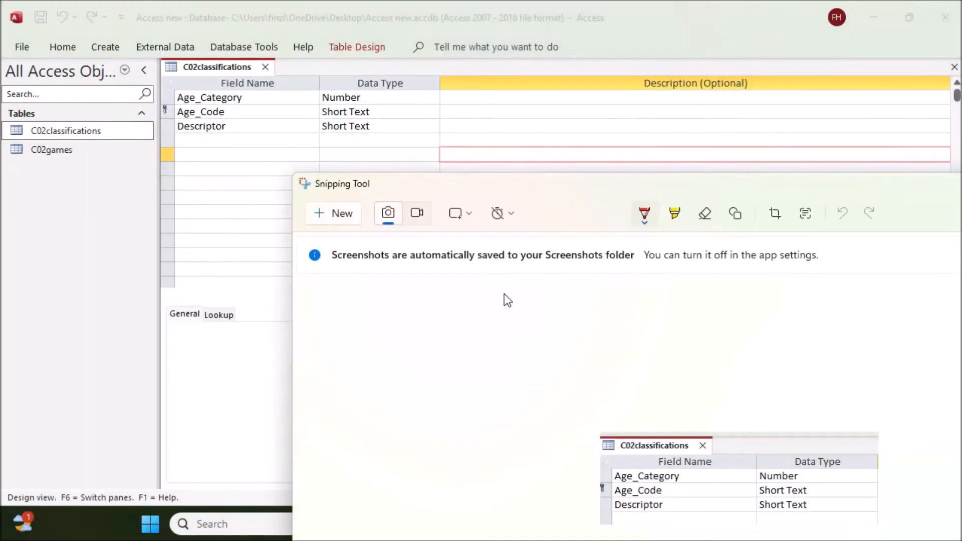
double_click(510, 188)
Step: Paste the C02classifications screenshot under the Step 12 evidence heading in the c02evidence Word document
mouse_move(584, 524)
left_click(559, 458)
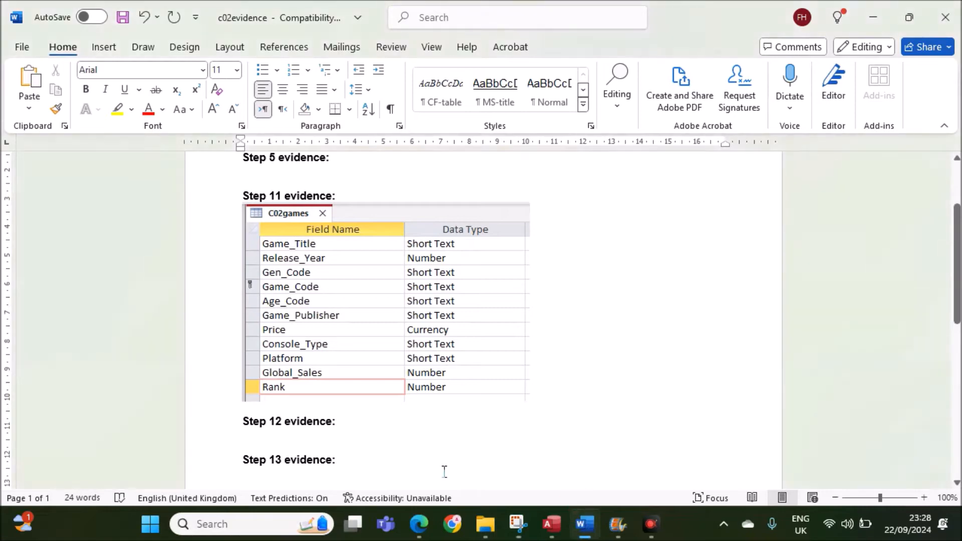
left_click(423, 515)
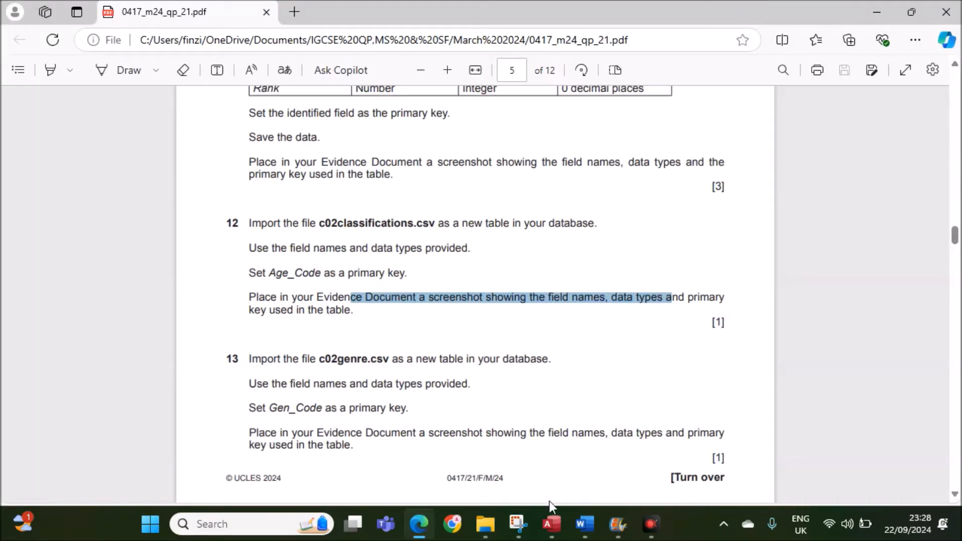
left_click(581, 524)
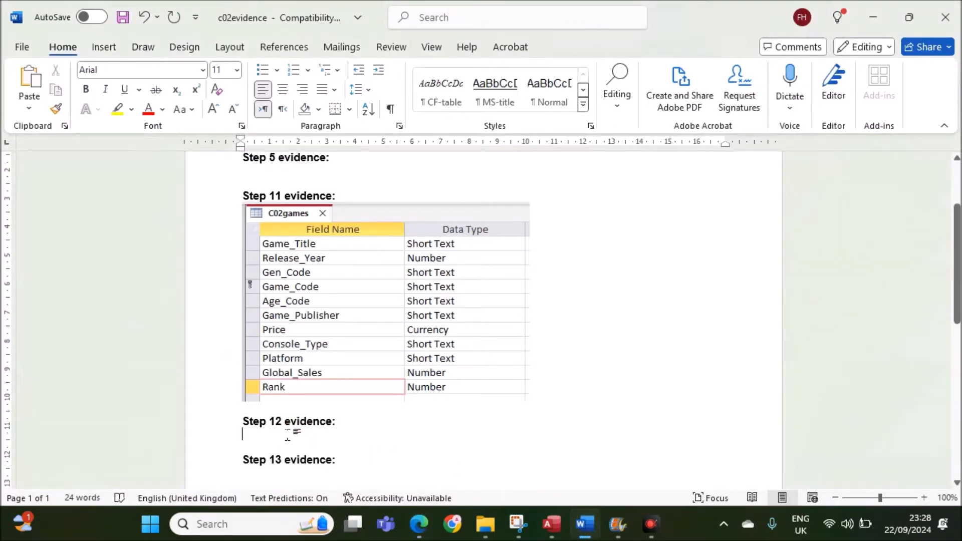
key("ctrl+v")
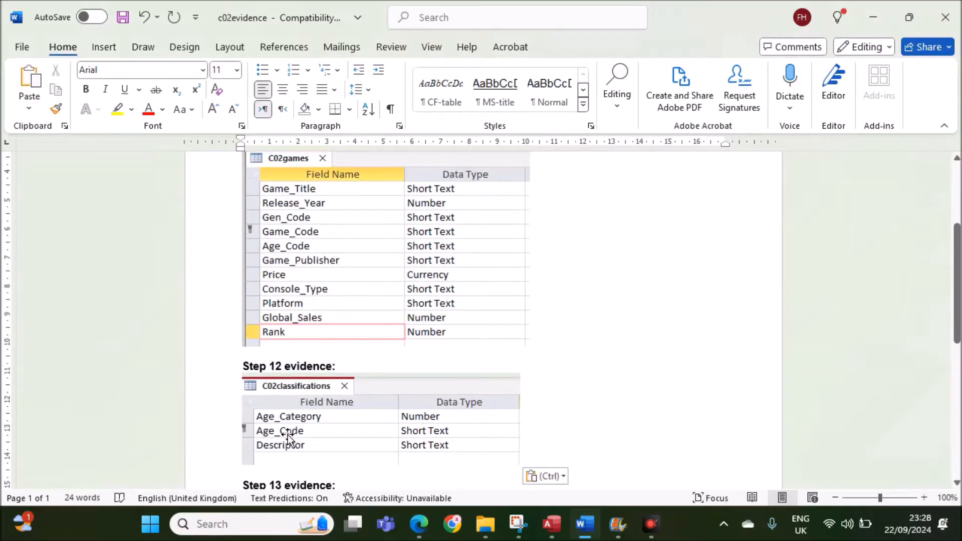
Step: Read question 13 in the exam paper, then close the C02classifications table in Access
left_click(419, 524)
scroll(394, 407, "down", 2)
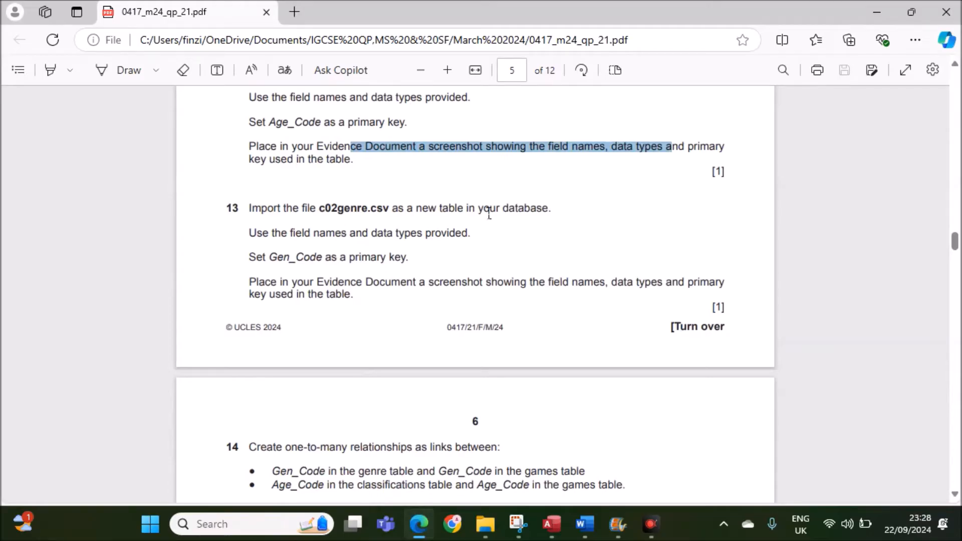
left_click(551, 524)
left_click(265, 67)
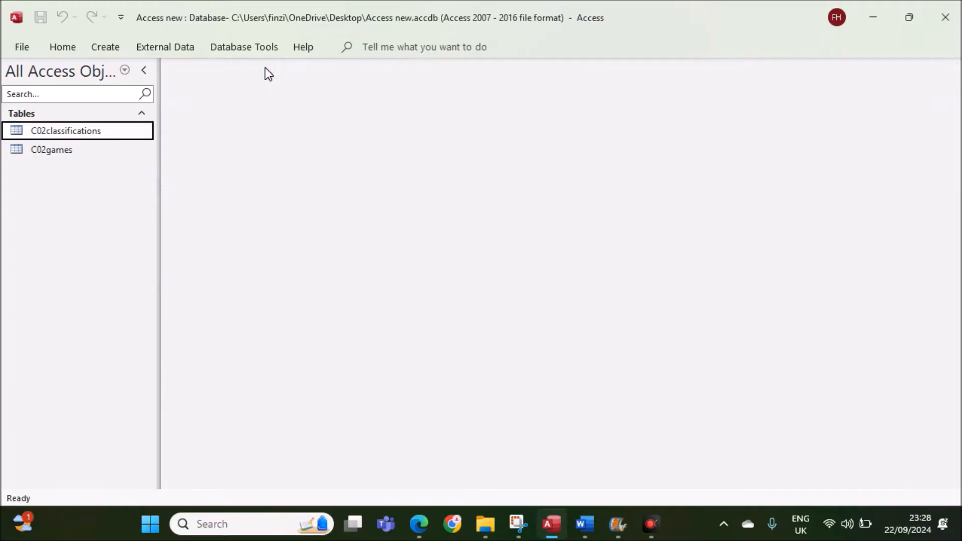
Step: Start a text file import of c02genre.csv from the March 2024 P21 folder into a new table
left_click(152, 44)
left_click(22, 104)
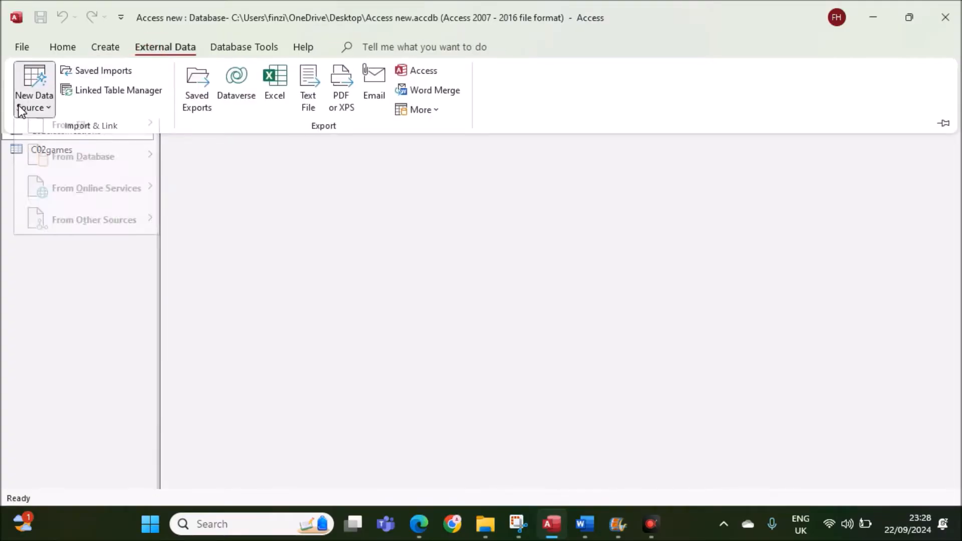
mouse_move(79, 145)
left_click(224, 236)
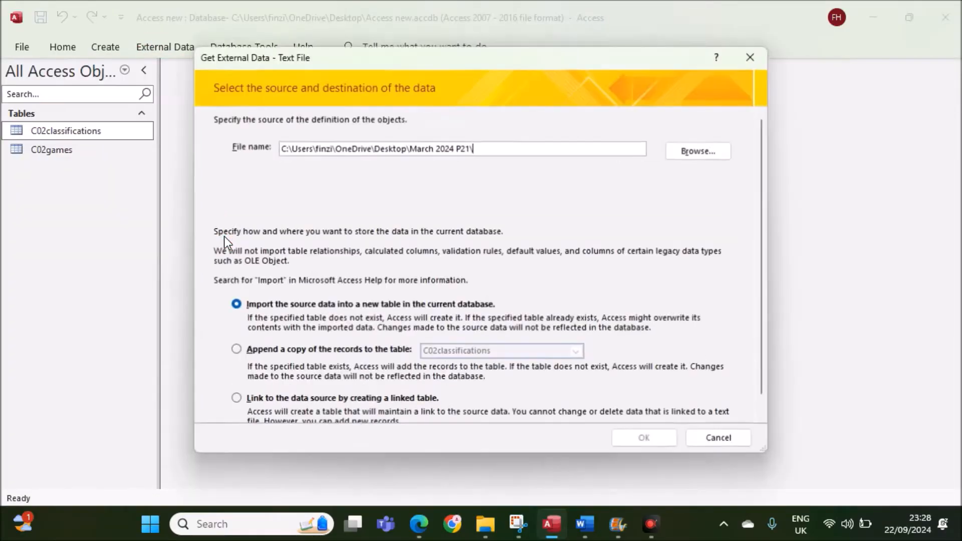
left_click(697, 153)
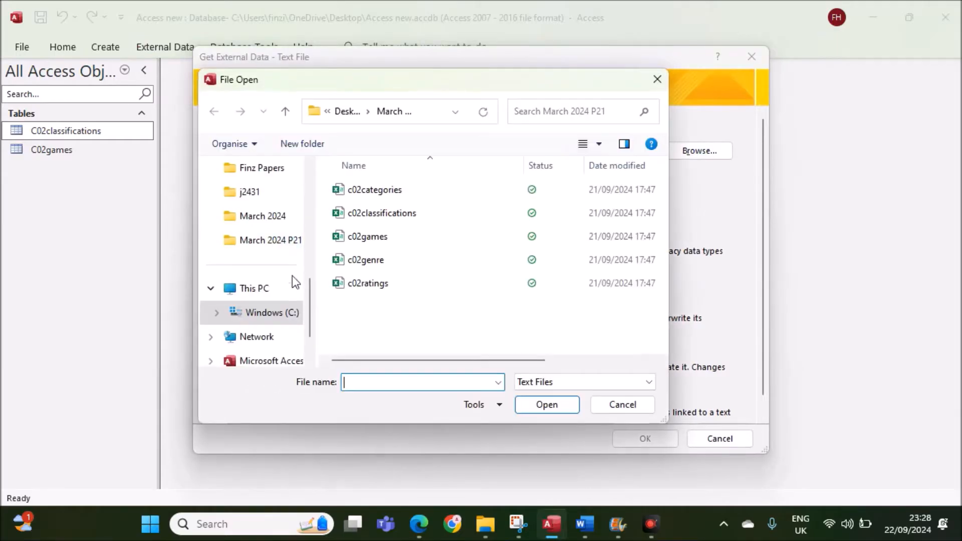
left_click(376, 261)
double_click(376, 261)
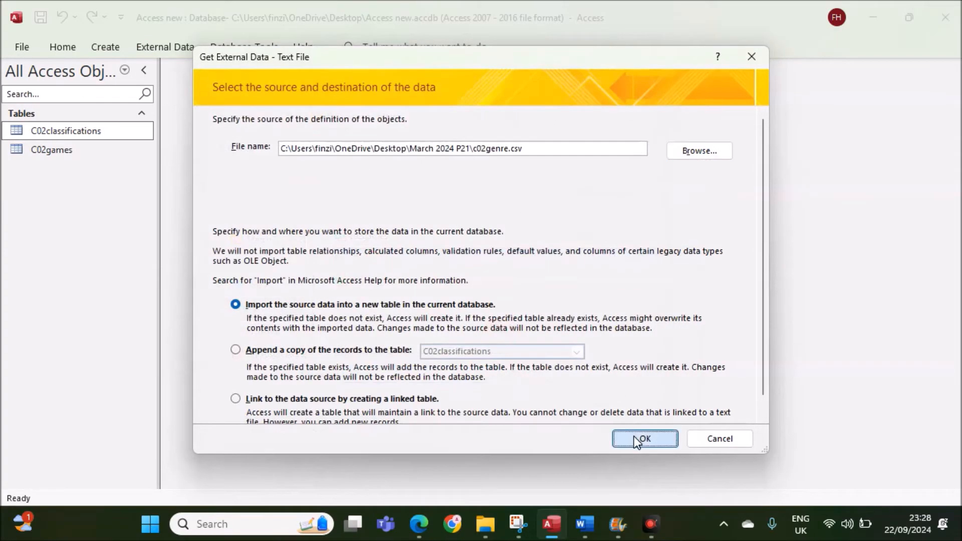
left_click(633, 436)
Step: Import the genre data as comma-delimited with the first row as field names, keeping the provided field data types
left_click(629, 416)
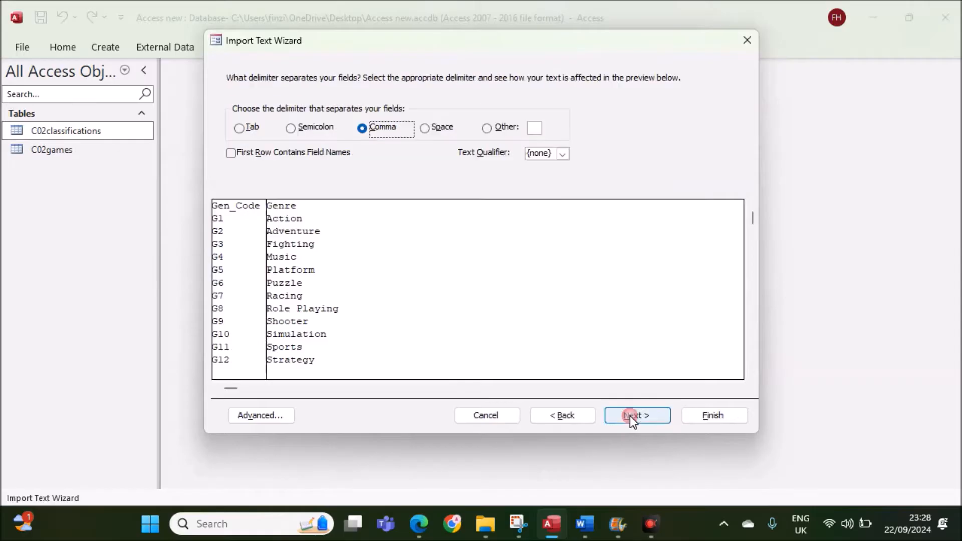
left_click(287, 152)
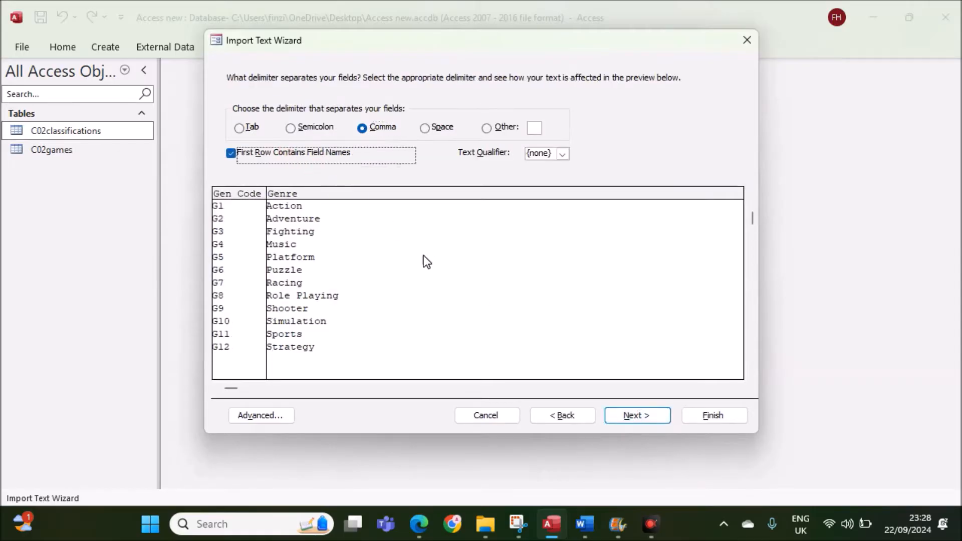
left_click(629, 416)
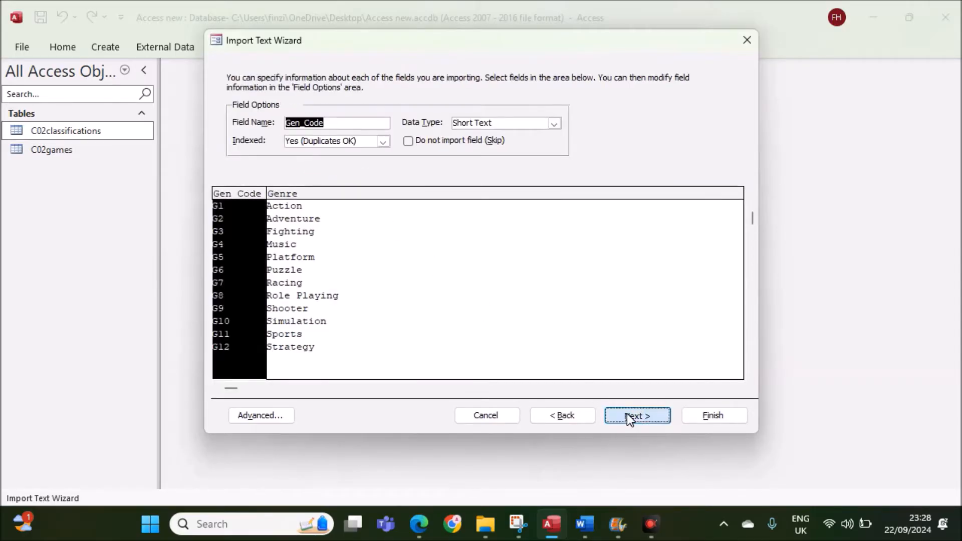
left_click(627, 415)
Step: Following question 13 in the exam paper, set Gen_Code as the primary key and finish the import to the C02genre table
left_click(396, 135)
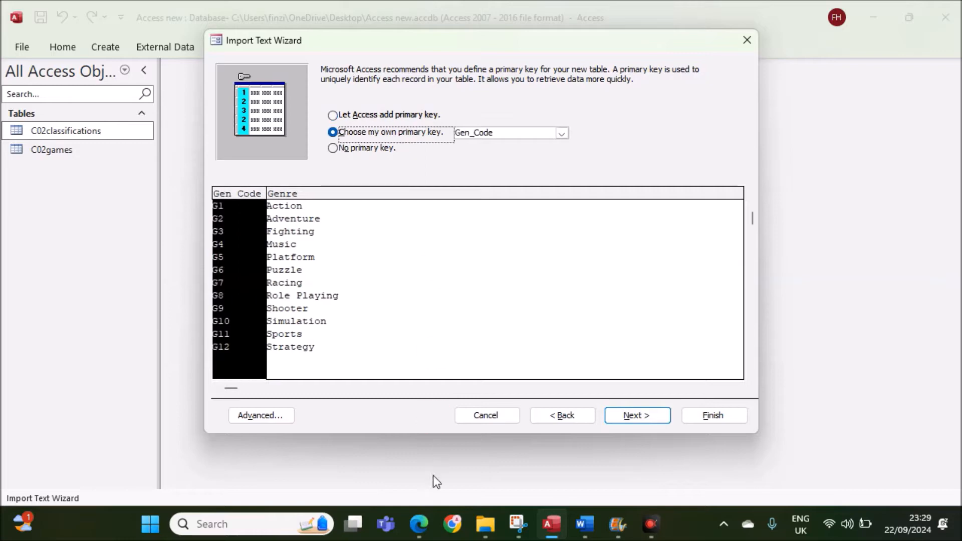
left_click(419, 524)
left_click_drag(250, 259, 412, 258)
left_click_drag(290, 233, 488, 236)
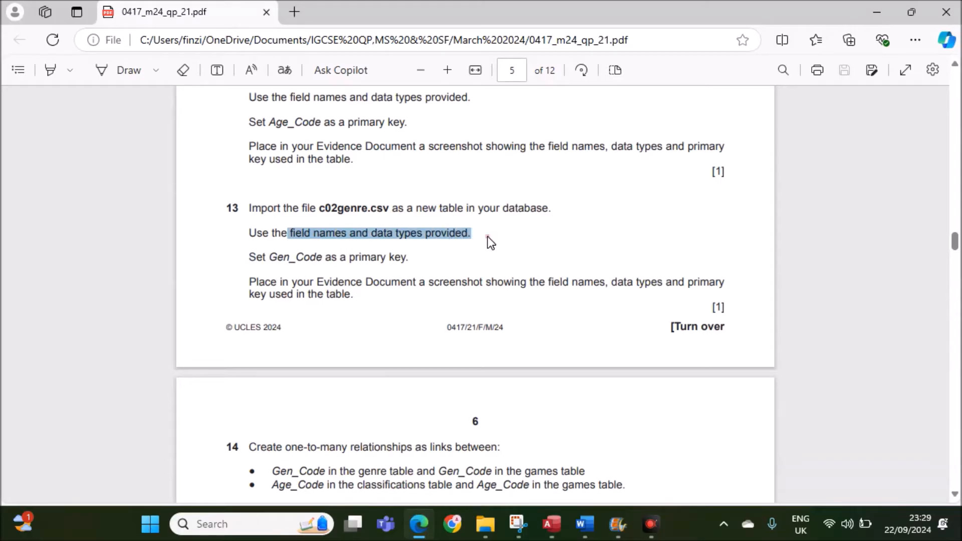
left_click(565, 521)
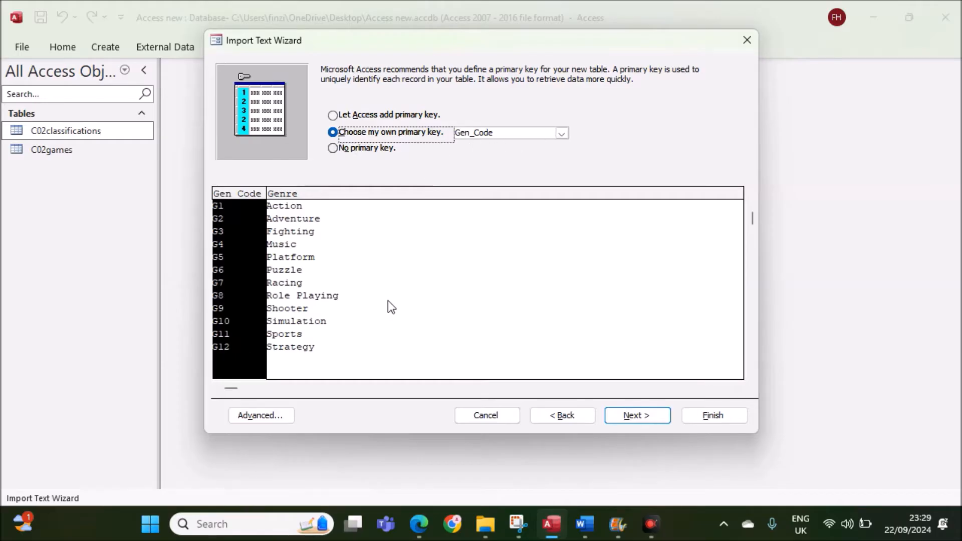
left_click(635, 417)
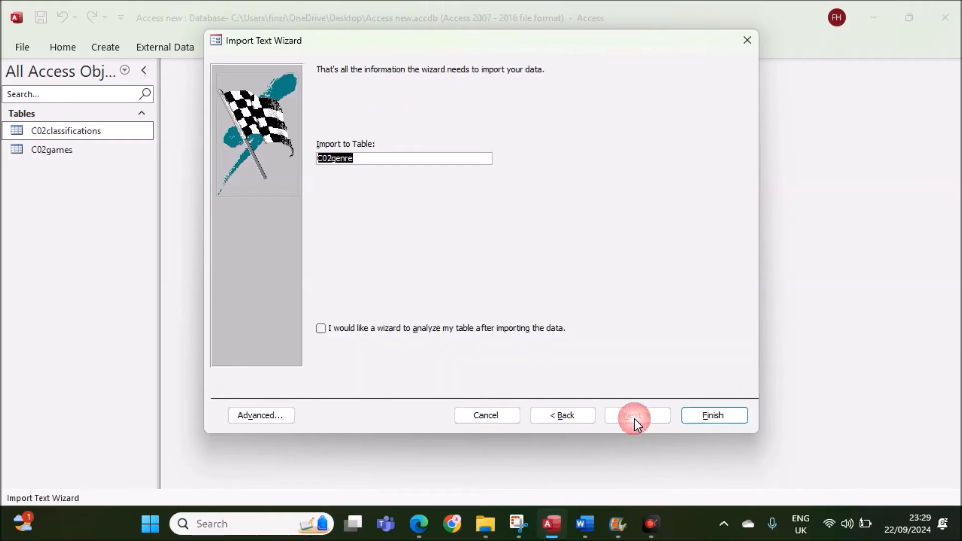
left_click(719, 417)
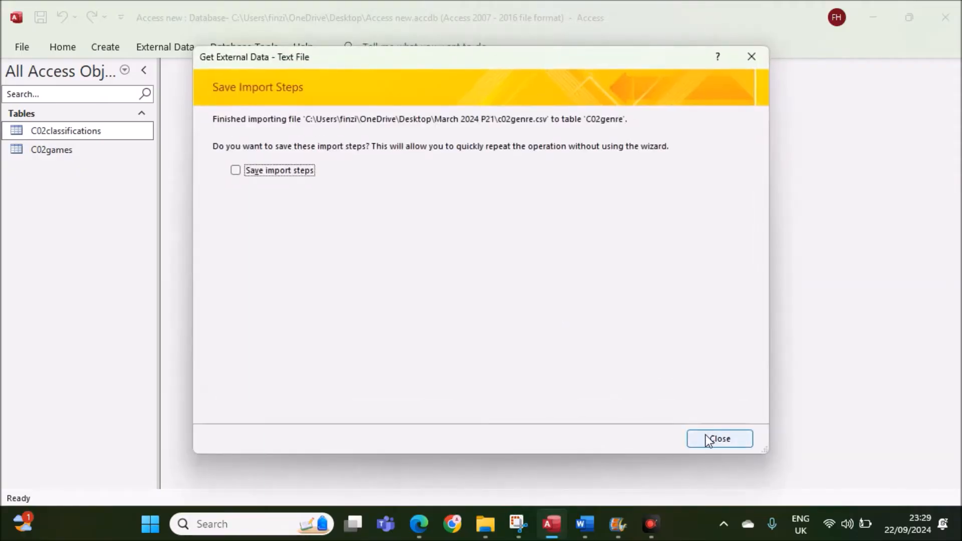
left_click(716, 436)
Step: Check question 13's screenshot requirement in the exam paper, then open the C02genre table in Design View in Access
left_click(419, 523)
left_click_drag(306, 287, 651, 284)
left_click(551, 524)
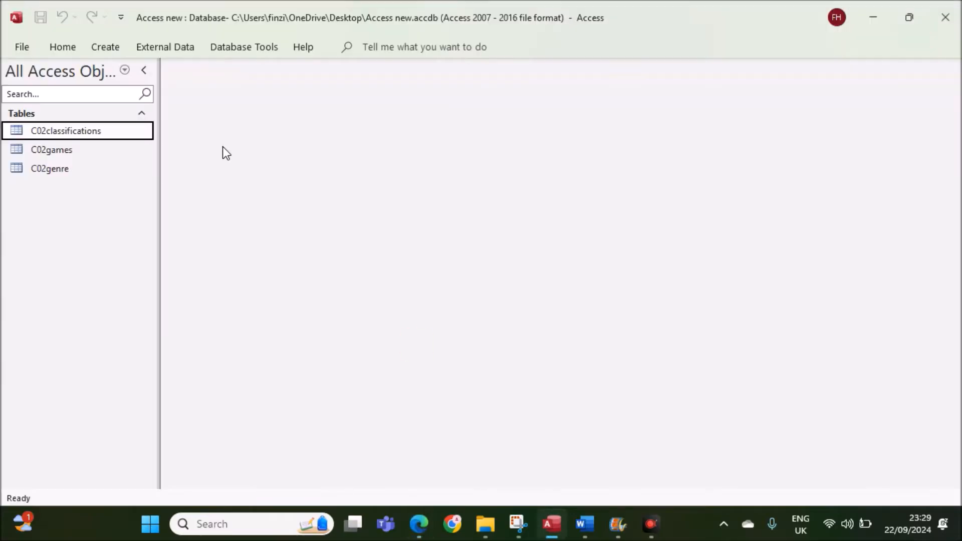
right_click(61, 169)
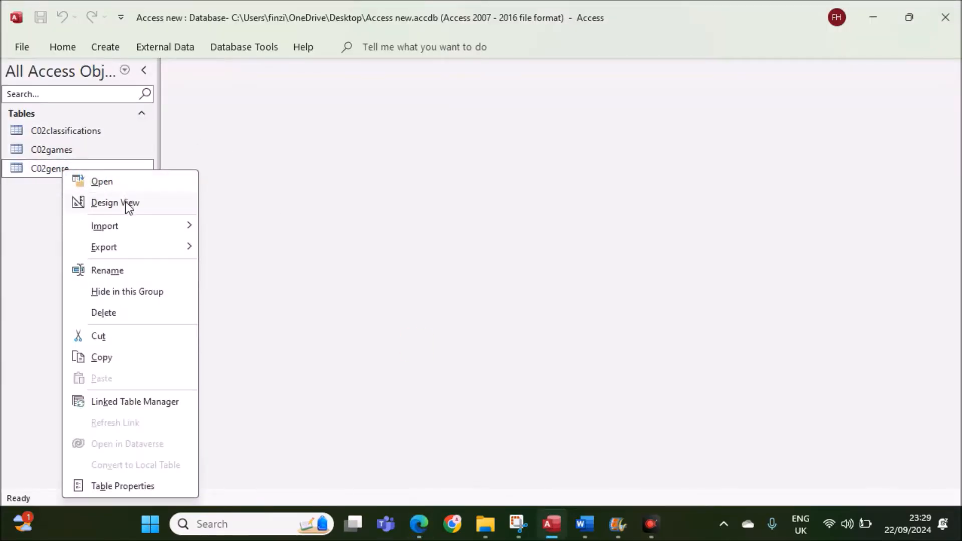
left_click(125, 201)
left_click(604, 151)
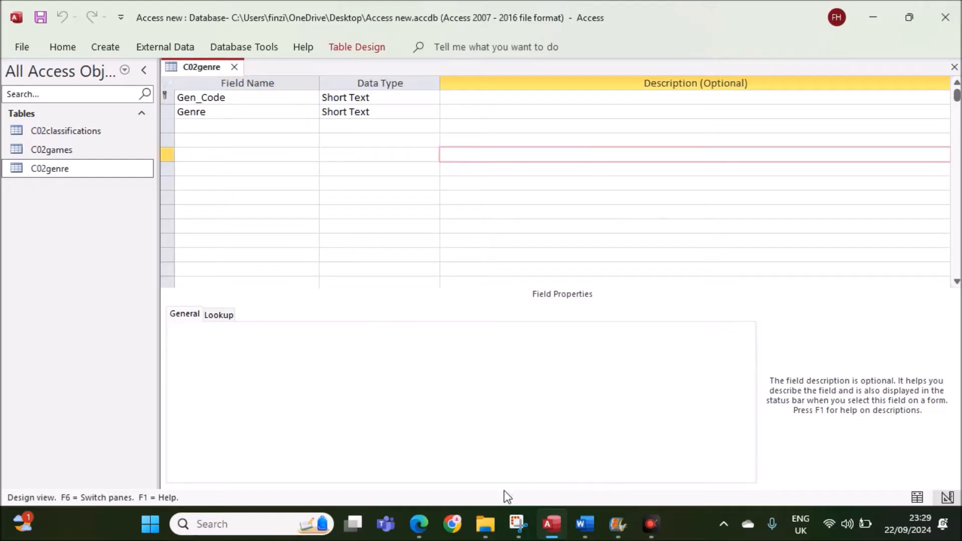
Step: Capture the C02genre field names, data types and primary key with a new Snipping Tool screenshot
left_click(519, 523)
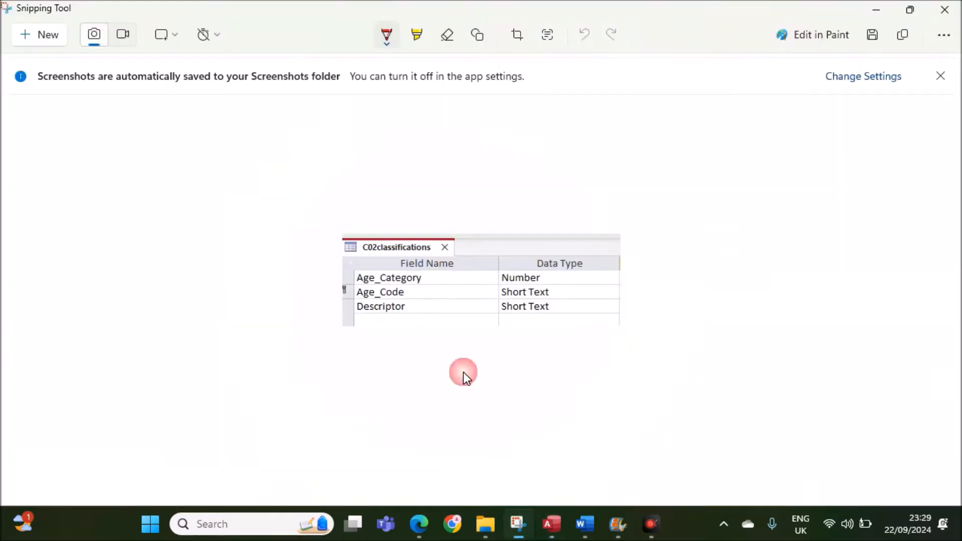
left_click(41, 37)
left_click_drag(160, 55, 449, 154)
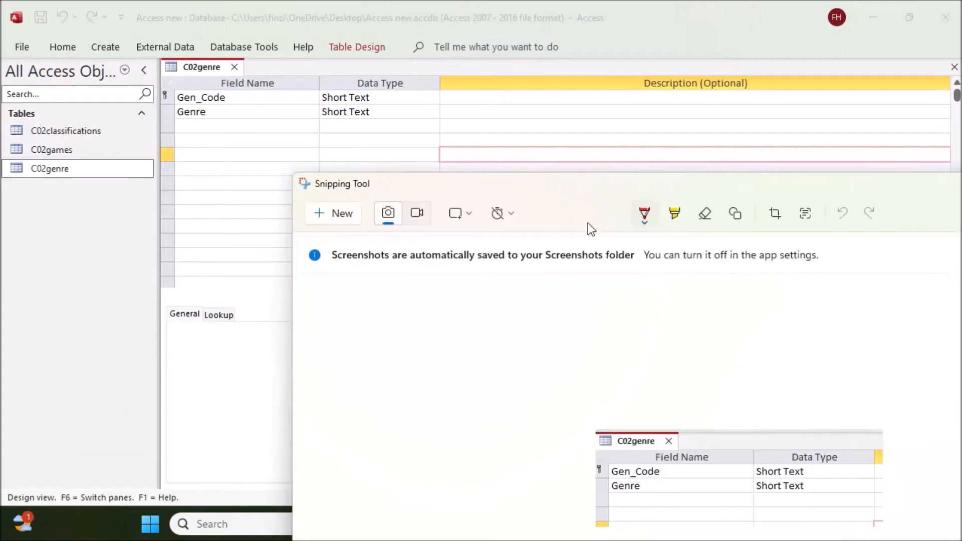
double_click(572, 188)
Step: Paste the C02genre screenshot under the Step 13 evidence heading in the c02evidence Word document
left_click(591, 524)
scroll(489, 473, "down", 4)
left_click(302, 362)
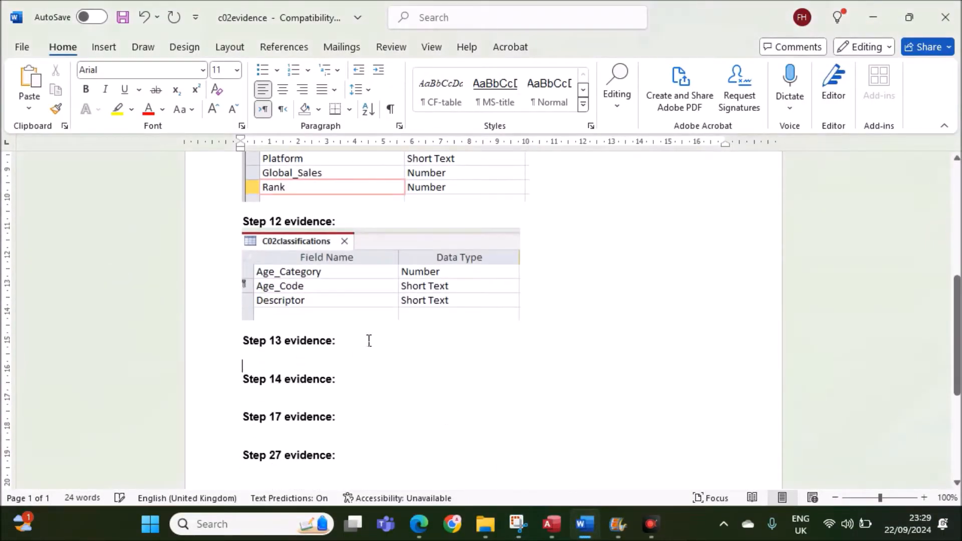
key("ctrl+v")
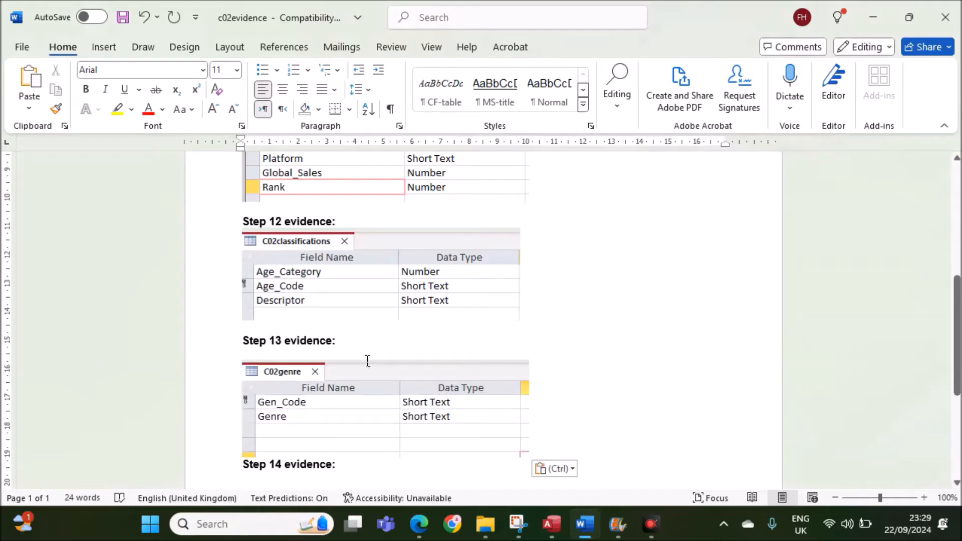
Step: Read question 14 on one-to-many relationships in the exam paper, then return to the Access database
left_click(418, 524)
scroll(353, 351, "down", 5)
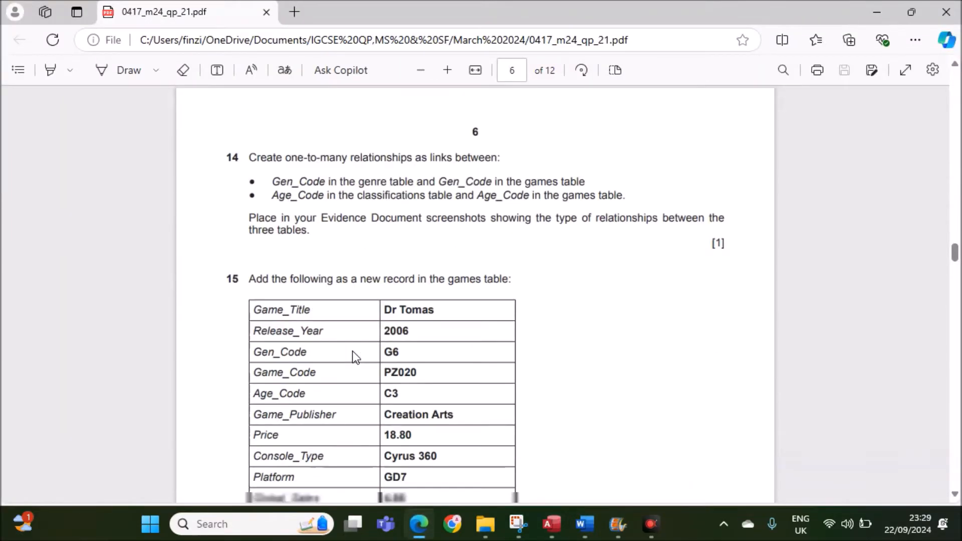
scroll(353, 350, "up", 2)
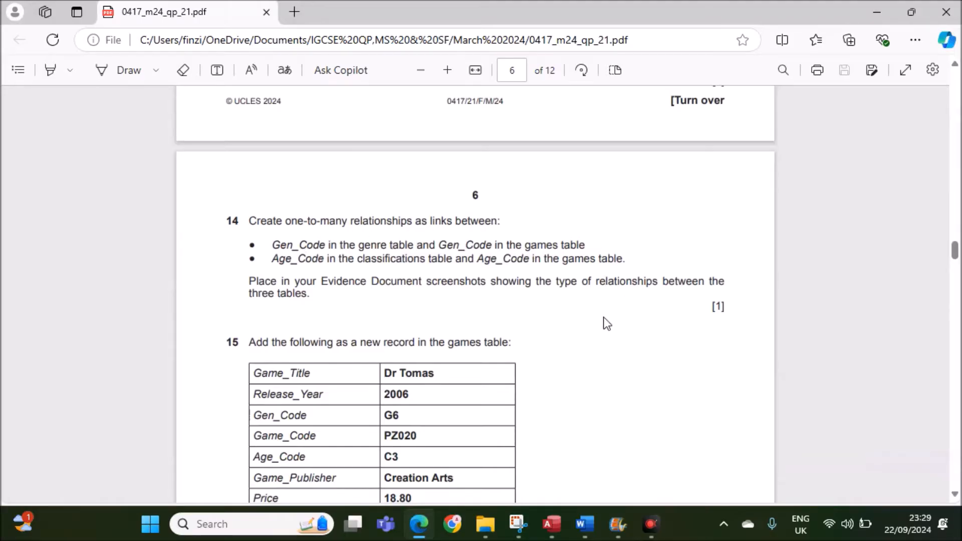
left_click(552, 524)
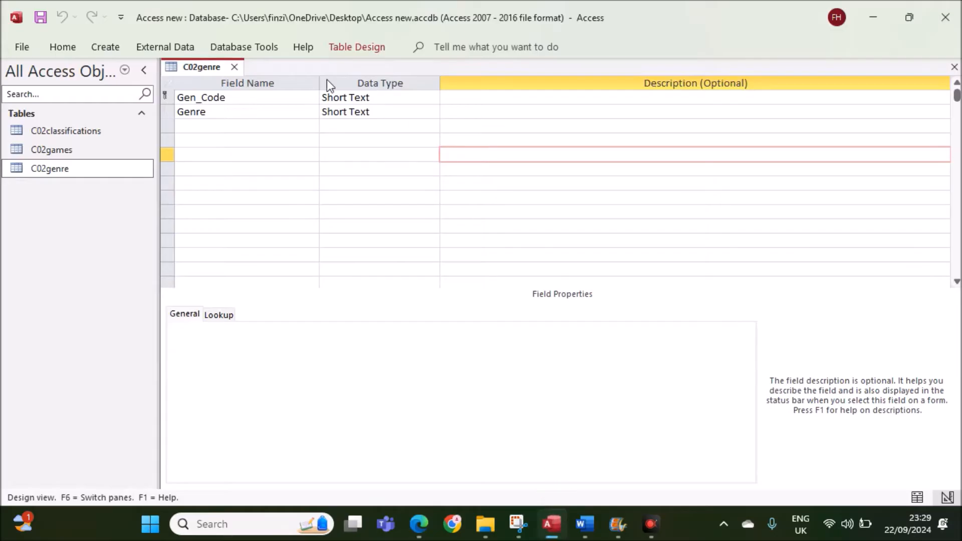
Step: Close the C02genre design and add the C02classifications, C02games and C02genre tables to the Relationships window
left_click(234, 67)
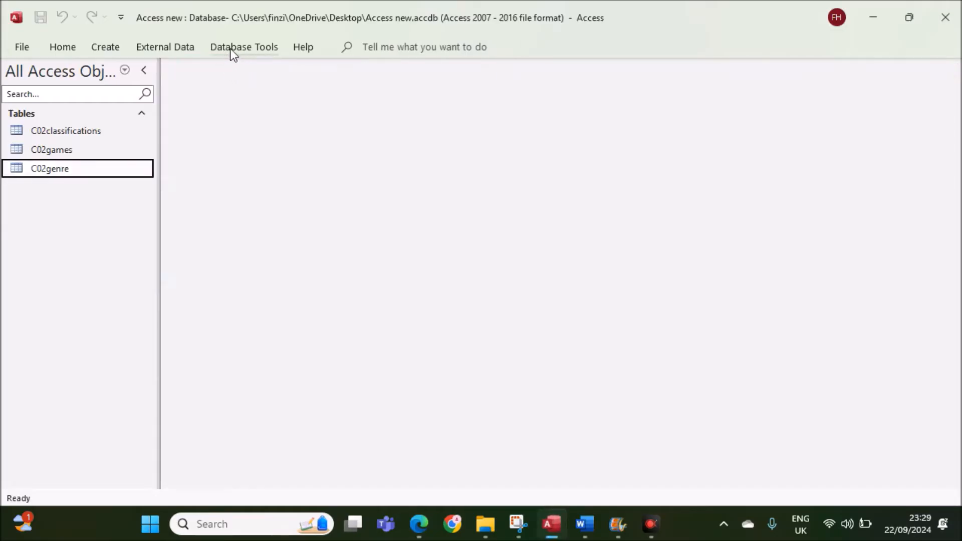
left_click(238, 47)
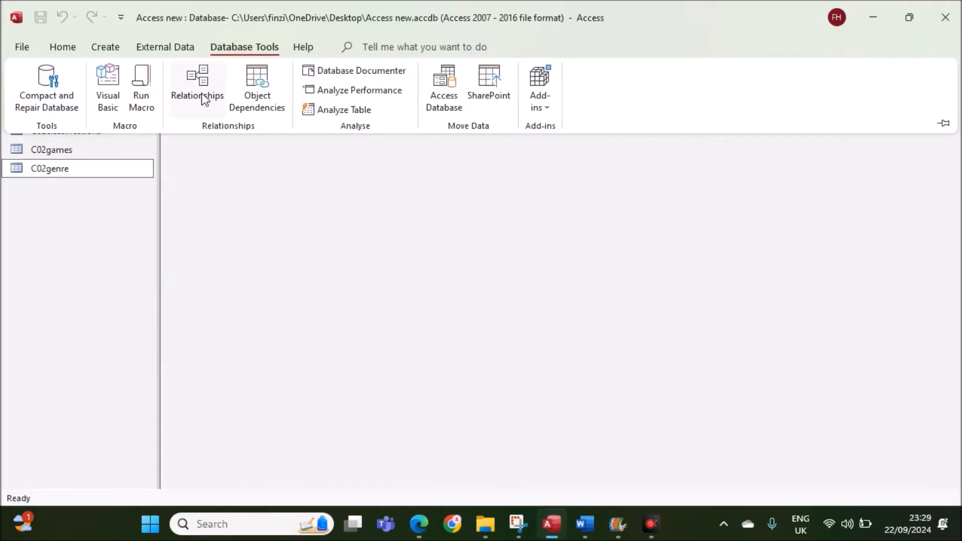
left_click(202, 94)
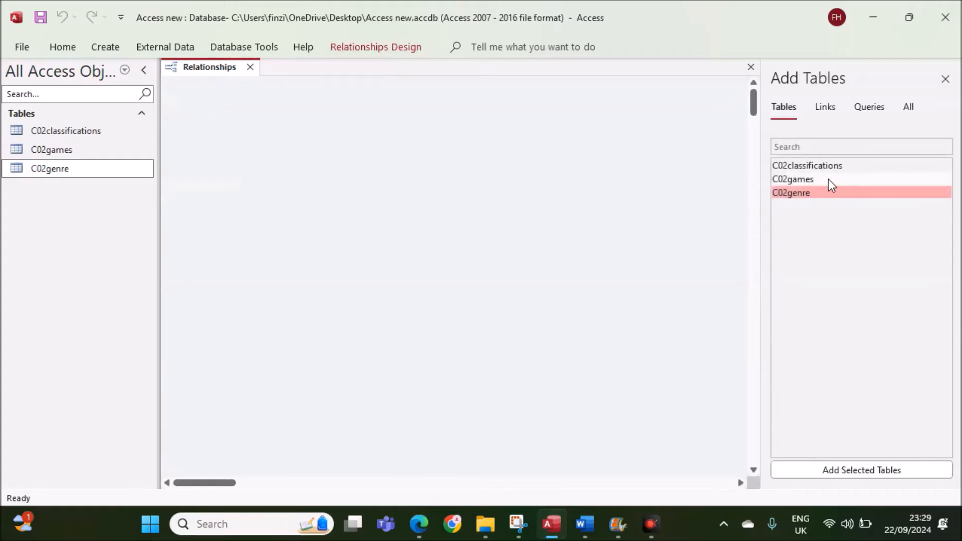
left_click(839, 166, "ctrl")
left_click(830, 179, "ctrl")
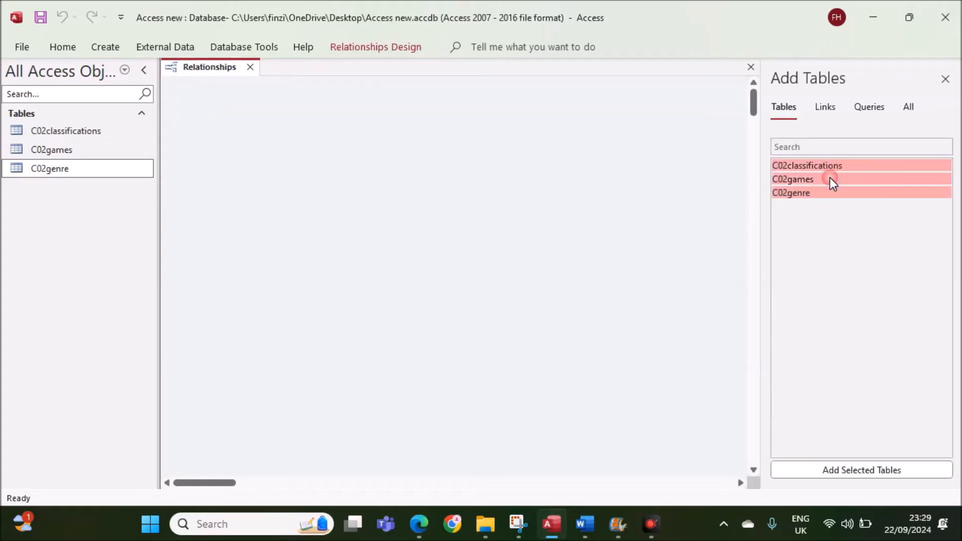
left_click_drag(816, 167, 524, 125)
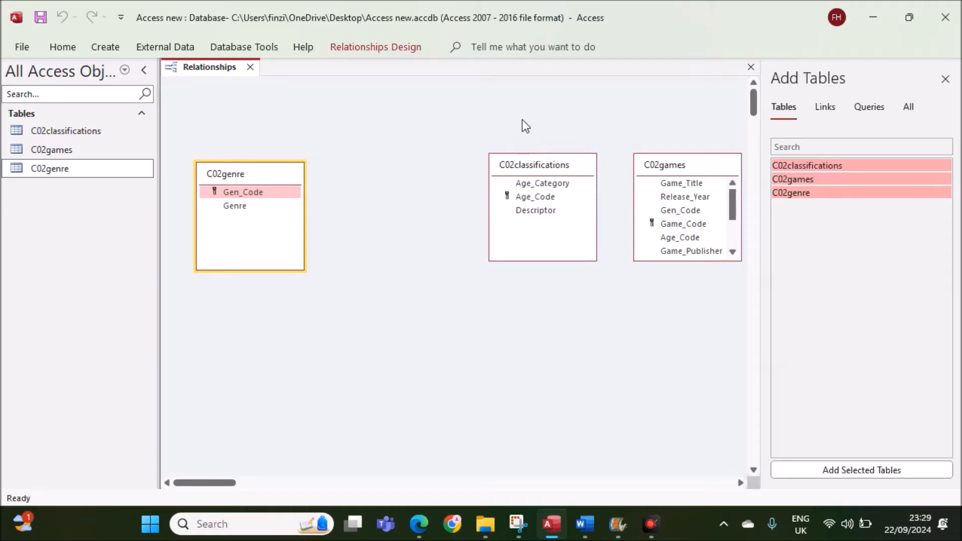
Step: Arrange the table boxes with C02games between C02genre and C02classifications, and lengthen the C02games box to show all its fields
left_click_drag(518, 164, 408, 160)
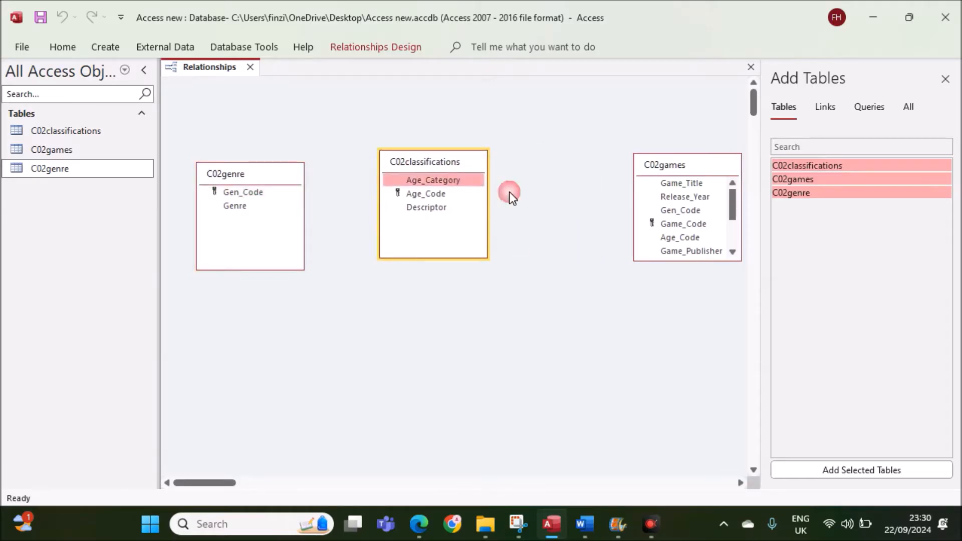
left_click_drag(681, 166, 468, 275)
left_click_drag(437, 158, 611, 165)
left_click_drag(490, 269, 445, 152)
left_click_drag(427, 260, 421, 368)
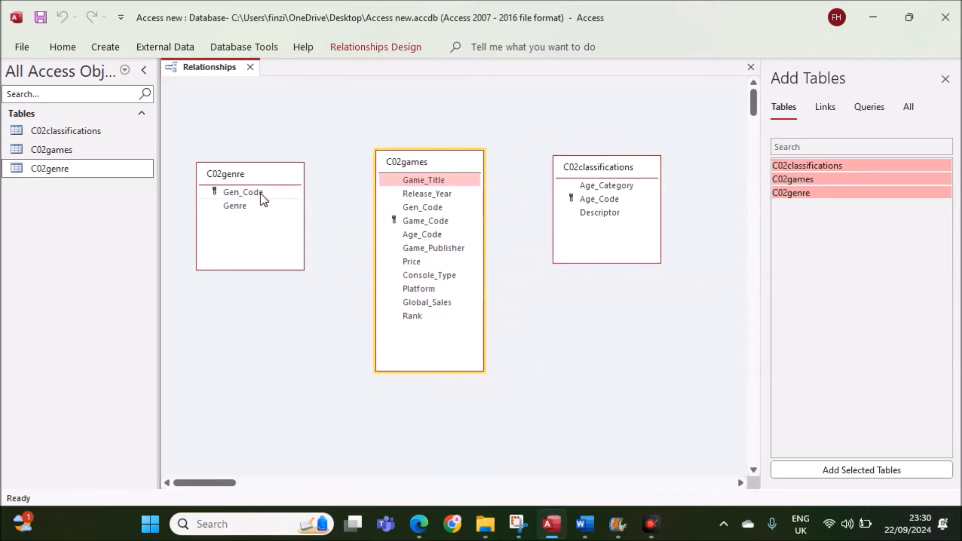
Step: Create a one-to-many relationship from Gen_Code in C02genre to Gen_Code in C02games
left_click(229, 192)
left_click_drag(239, 189, 419, 205)
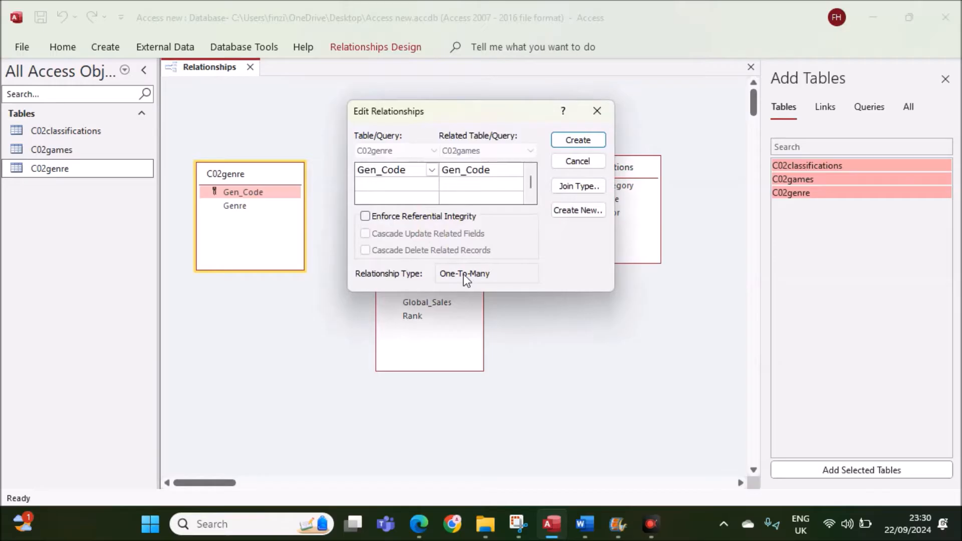
left_click(555, 143)
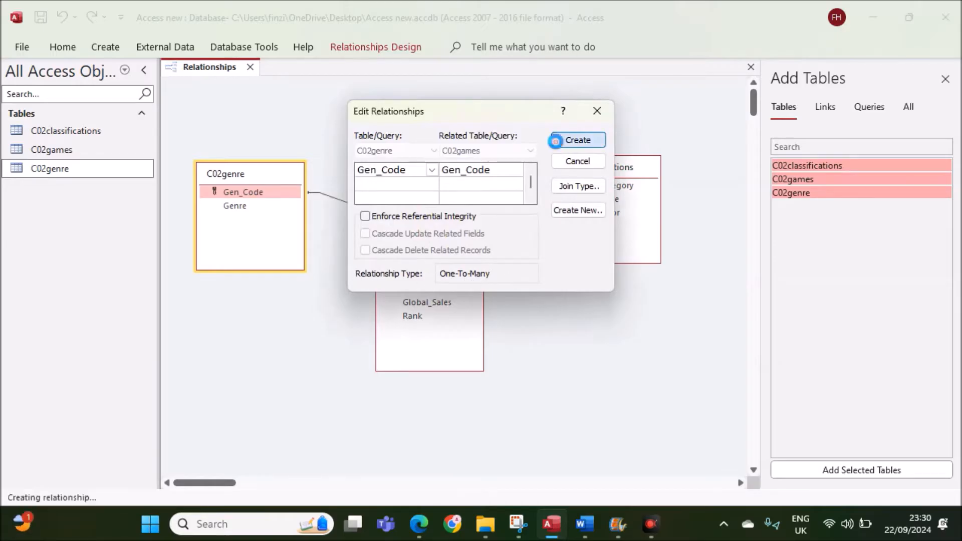
Step: Check question 14's second link in the exam paper, then create the one-to-many relationship from Age_Code in C02classifications to Age_Code in C02games
left_click(430, 522)
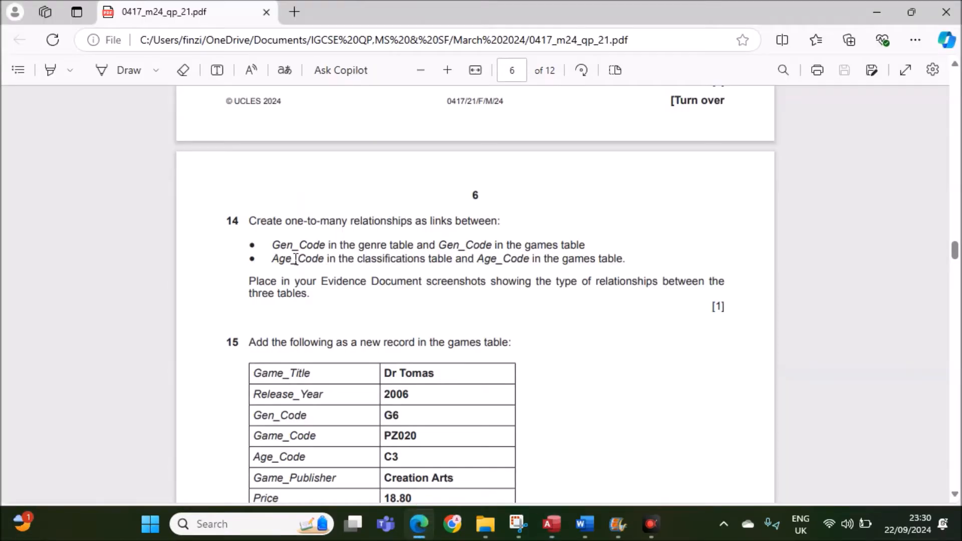
left_click_drag(277, 259, 608, 259)
left_click(551, 523)
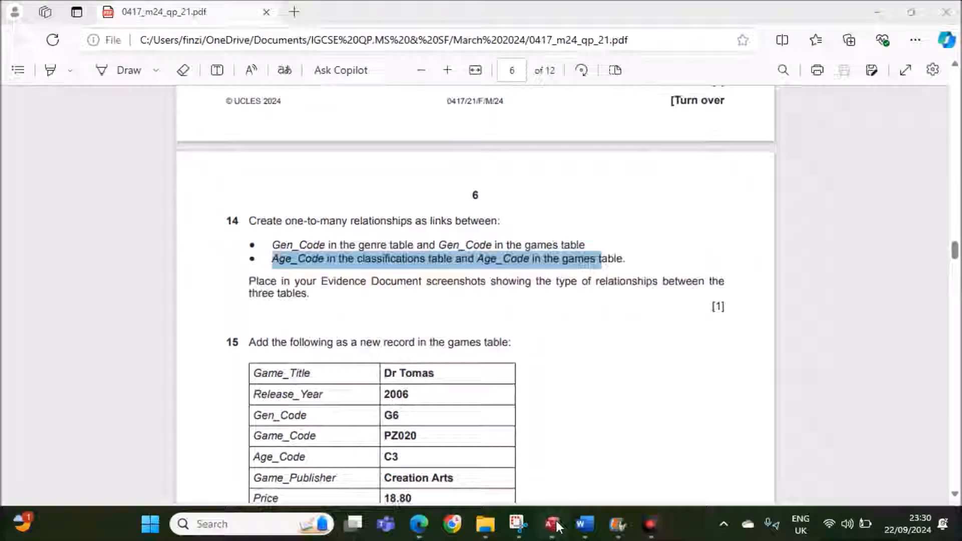
left_click(576, 198)
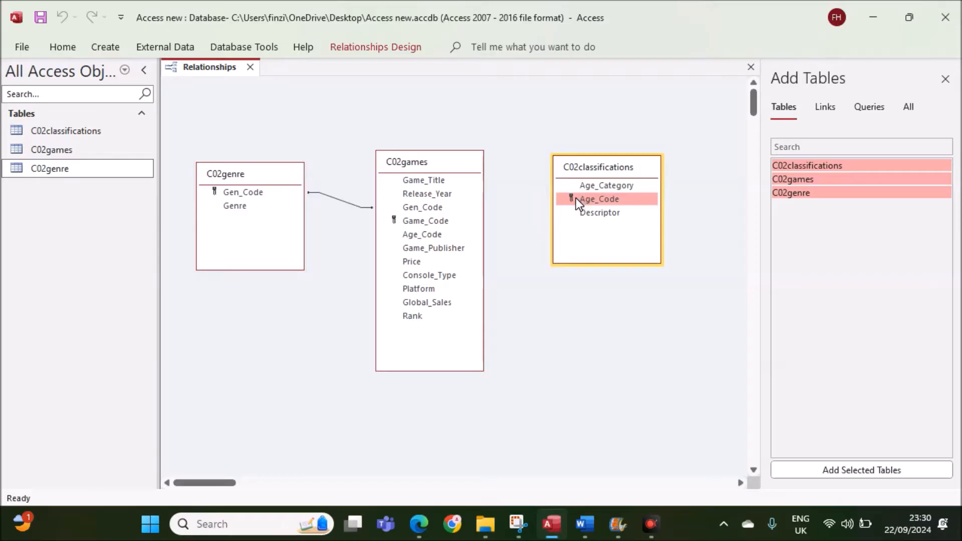
left_click_drag(576, 197, 456, 234)
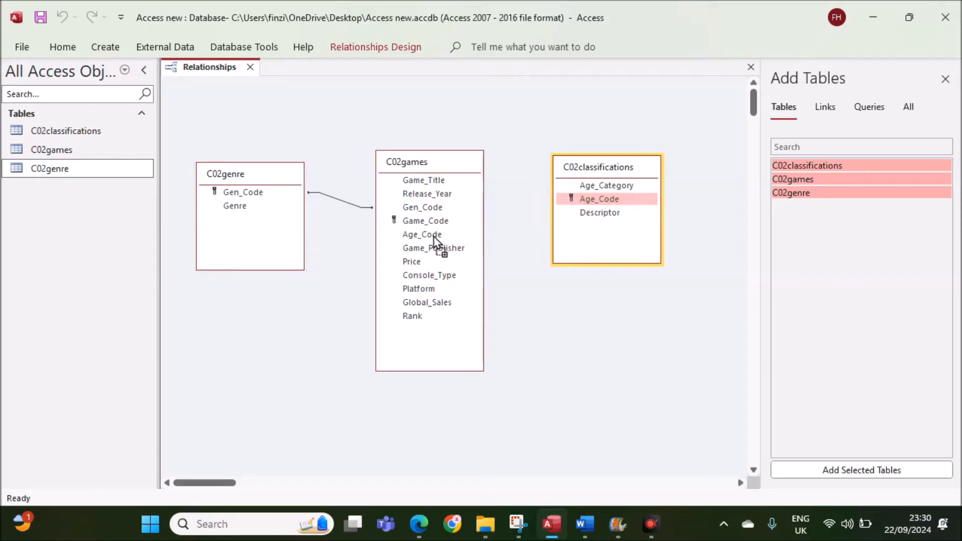
left_click_drag(433, 237, 432, 236)
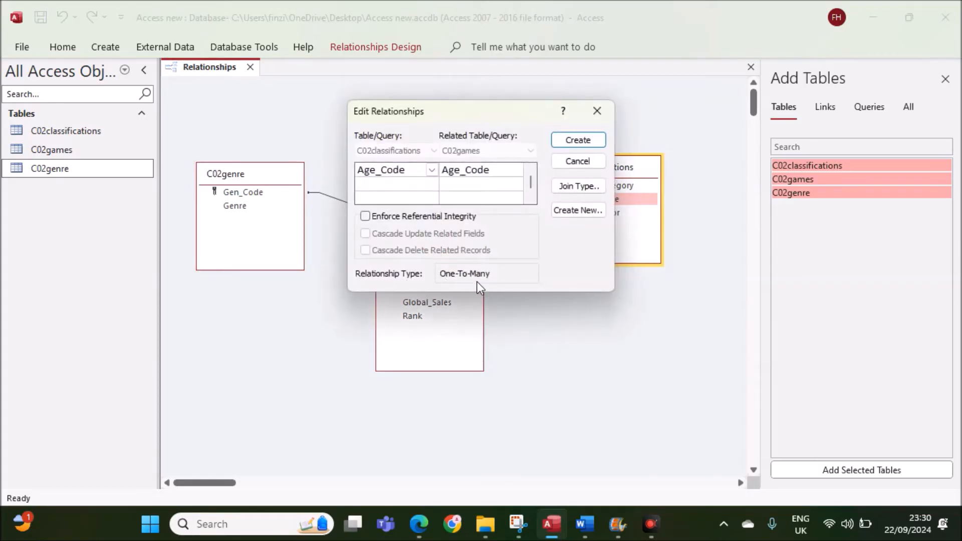
left_click(579, 140)
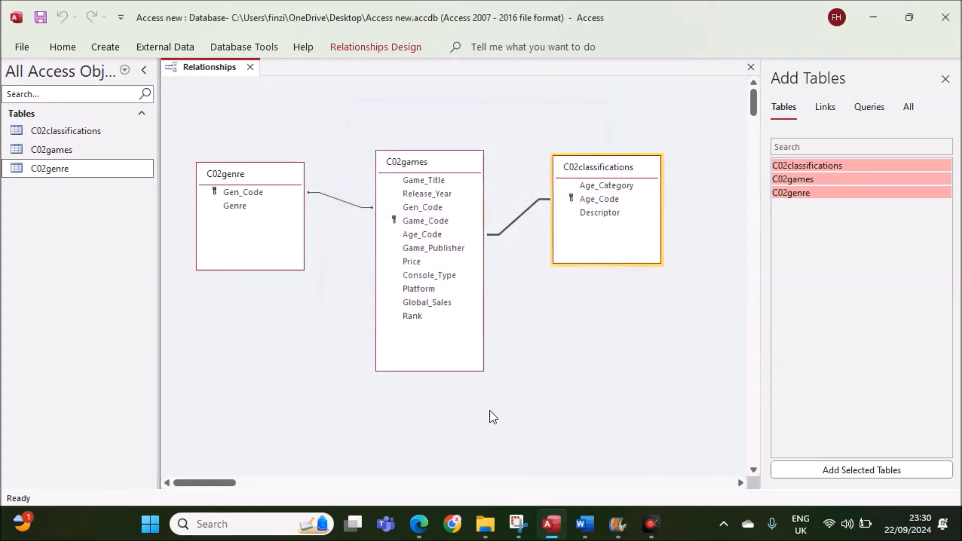
Step: Check question 14's screenshot requirement in the exam paper, then return to the Access relationships
left_click(421, 512)
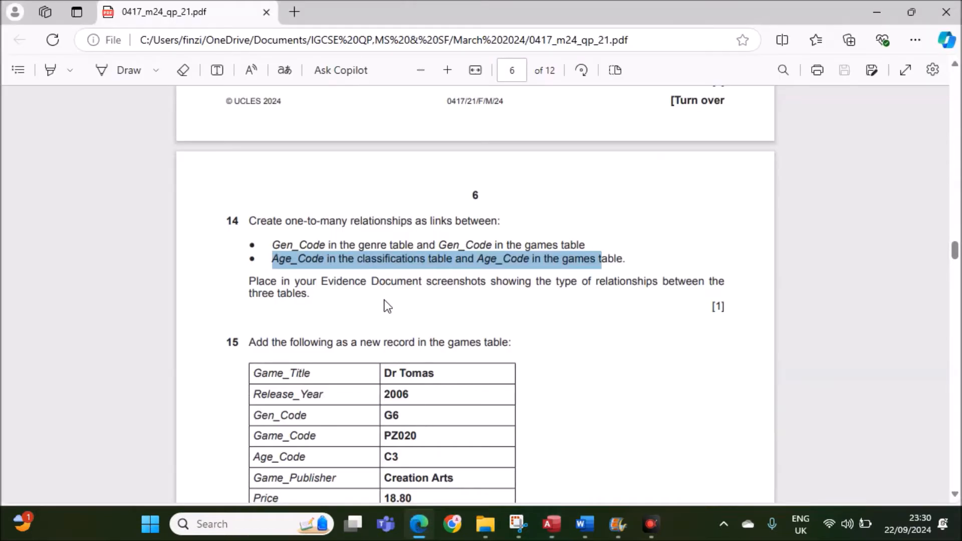
left_click_drag(390, 280, 703, 282)
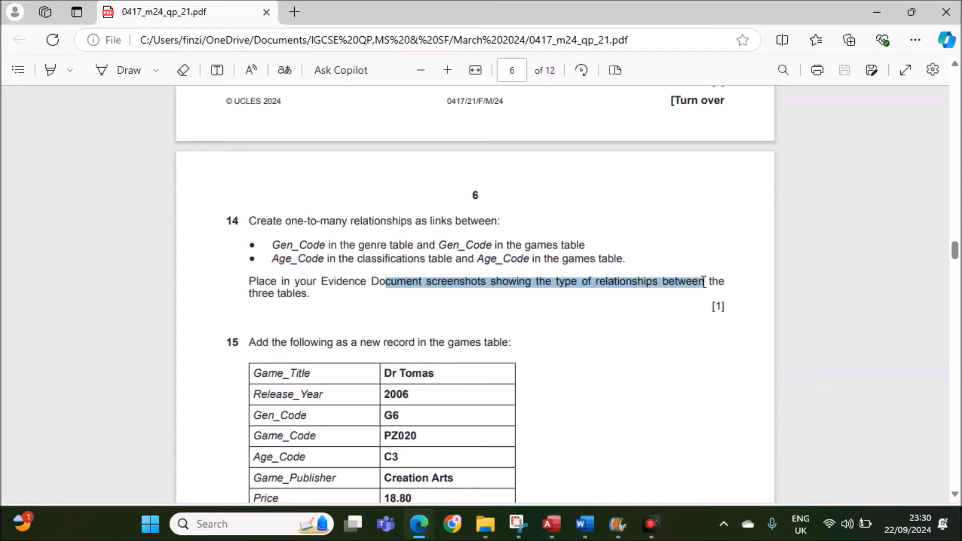
left_click(552, 525)
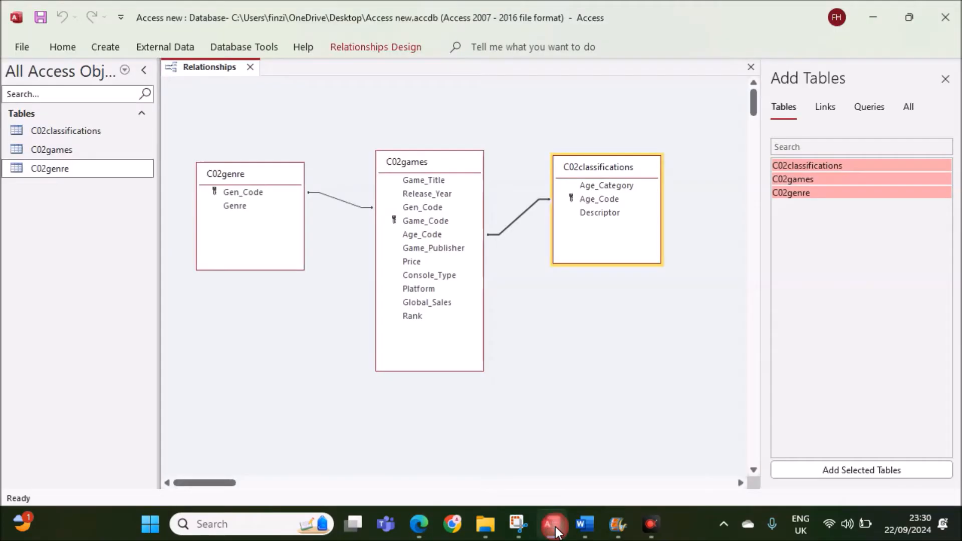
Step: Open the Gen_Code relationship for editing, move its dialog below the C02genre box, and capture it with the three linked tables in Snipping Tool
left_click(342, 201)
right_click(342, 201)
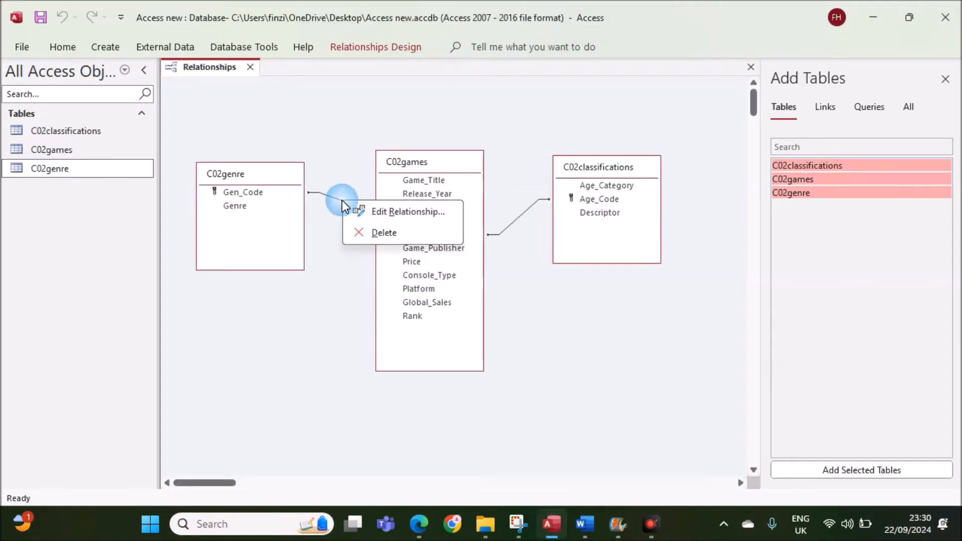
left_click(385, 213)
left_click_drag(420, 125, 250, 310)
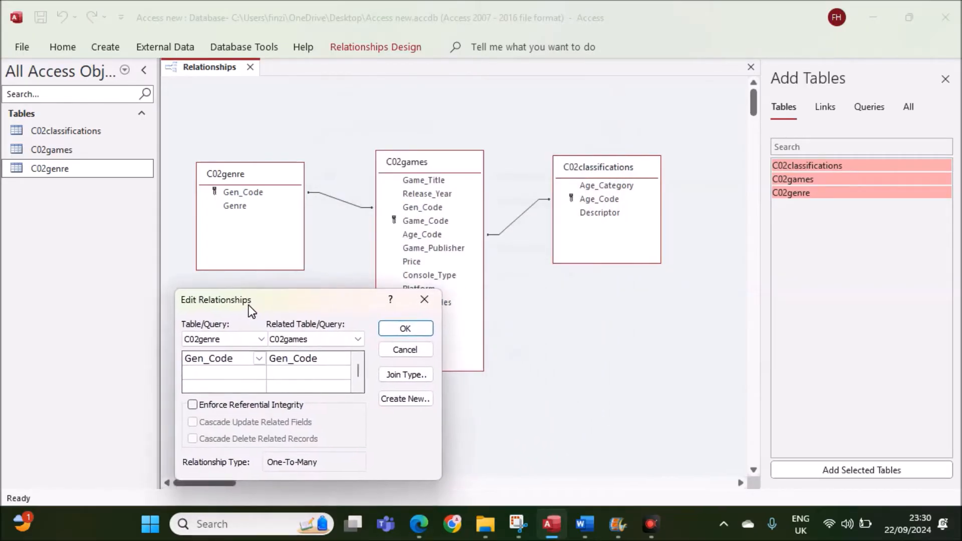
left_click(513, 523)
left_click(53, 31)
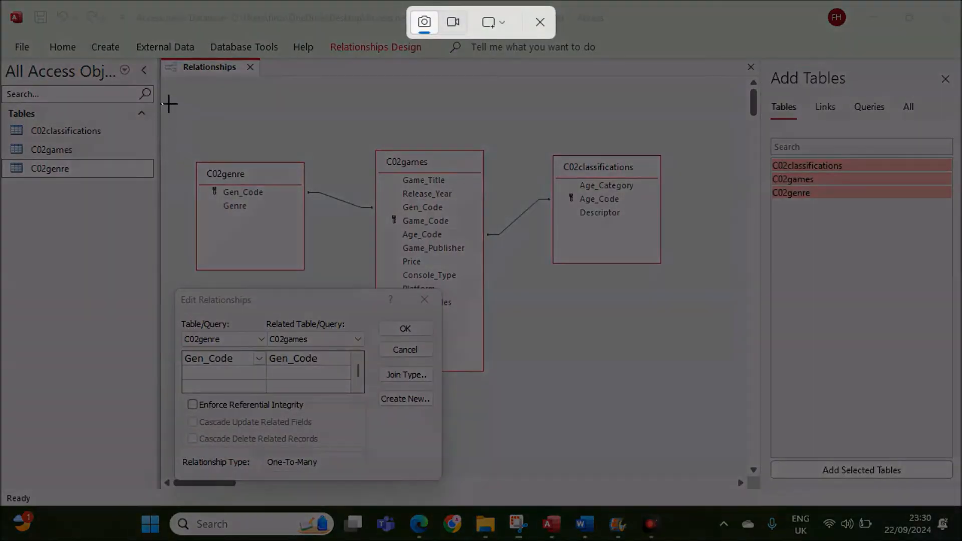
left_click_drag(169, 104, 699, 480)
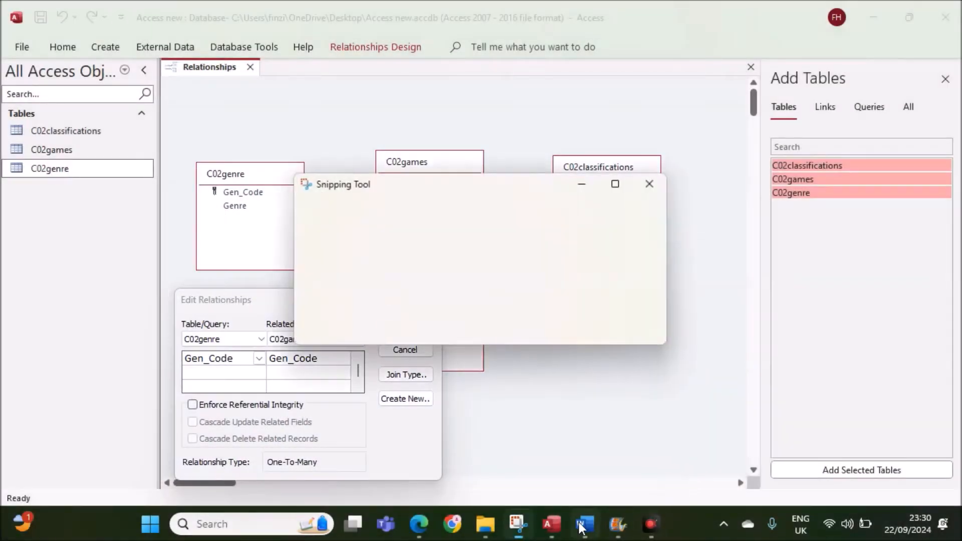
Step: Switch to the c02evidence Word document and paste the relationships screenshot for the Step 14 evidence
left_click(426, 532)
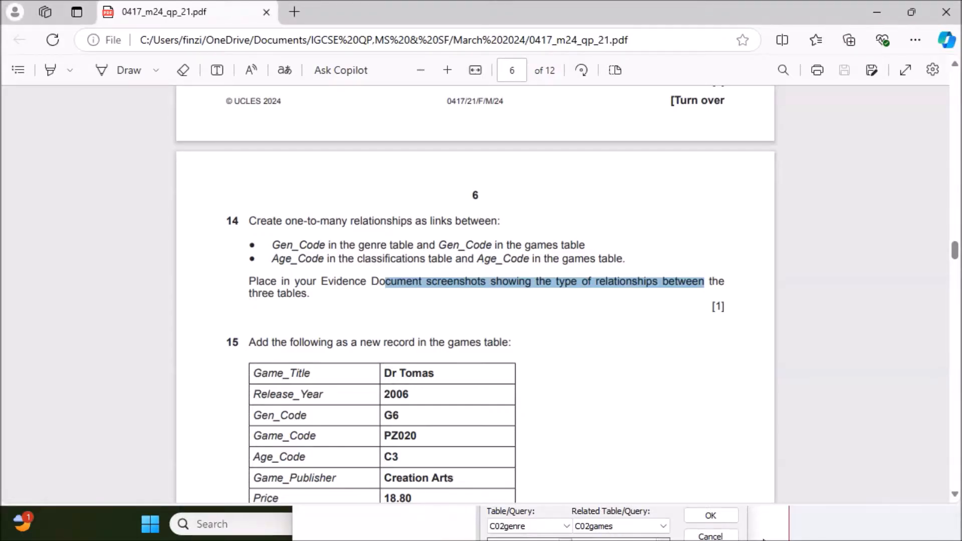
left_click(844, 530)
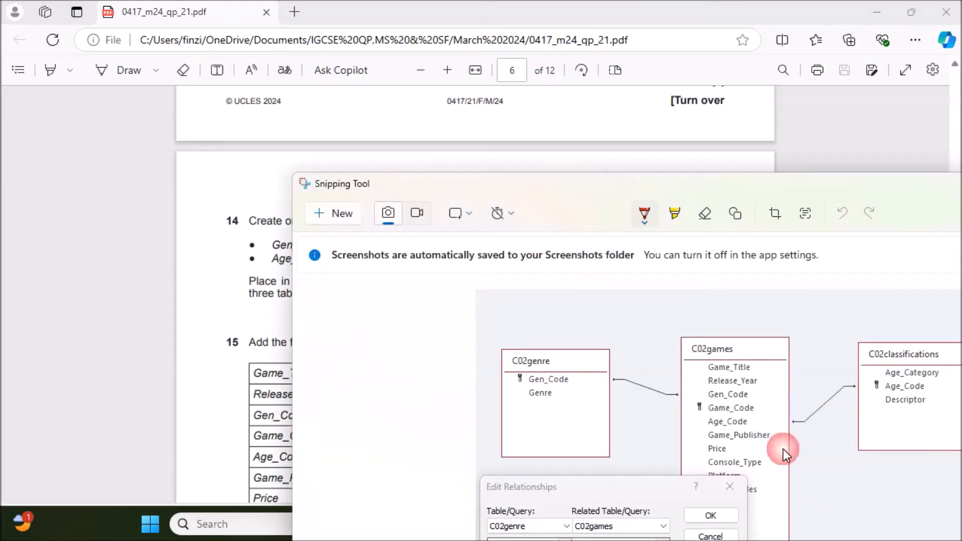
double_click(584, 190)
left_click(584, 524)
scroll(330, 372, "down", 3)
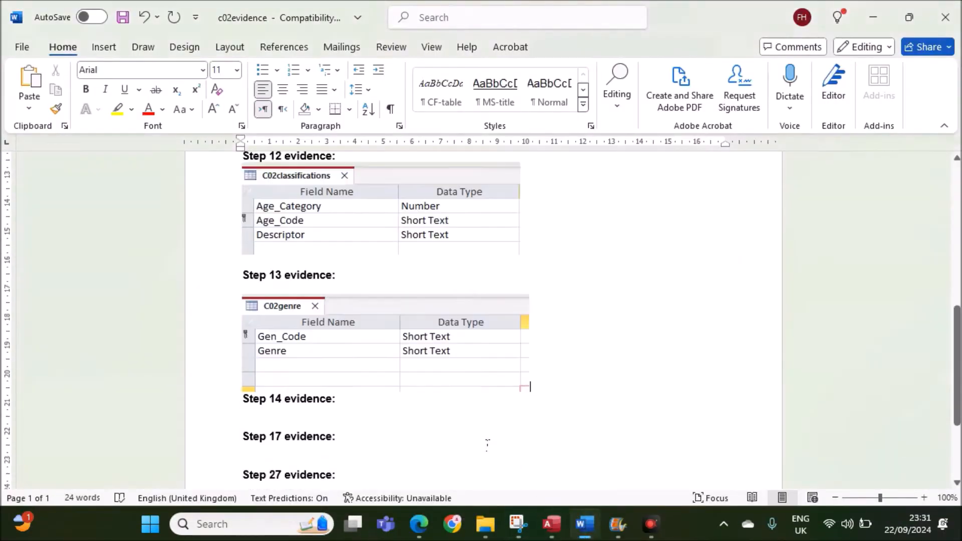
left_click(330, 372)
key("ctrl+v")
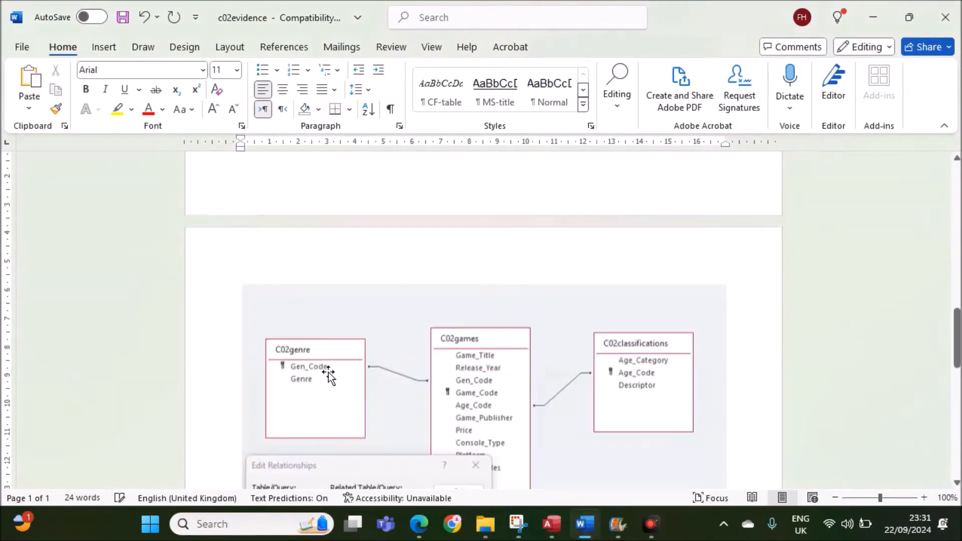
Step: Back in Access, close the Gen_Code relationship dialog, open the Age_Code relationship for editing and capture its dialog with Snipping Tool
left_click(551, 524)
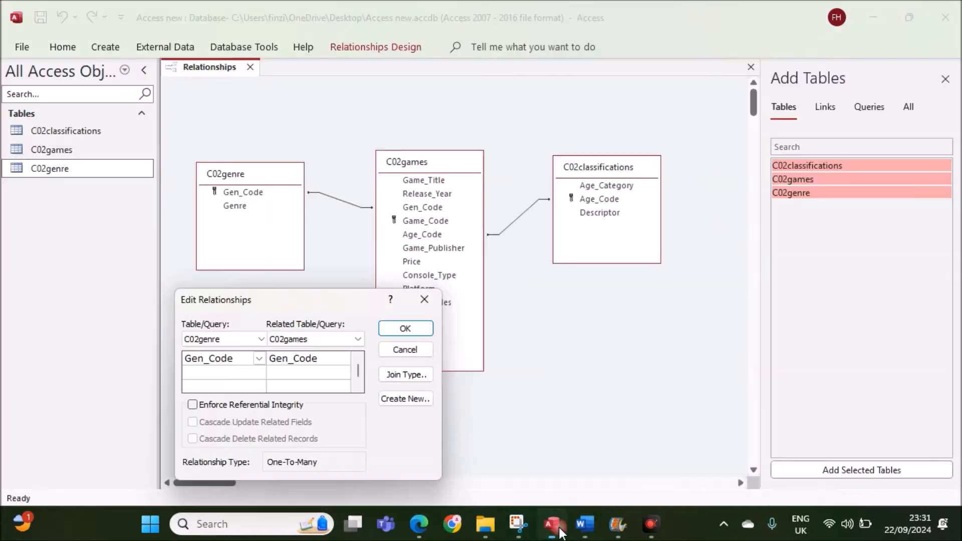
left_click(413, 332)
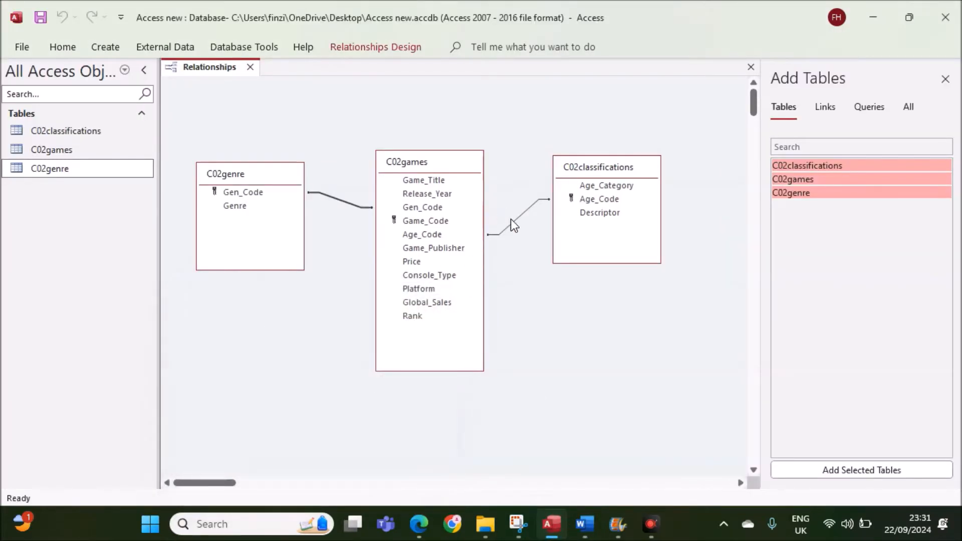
right_click(513, 223)
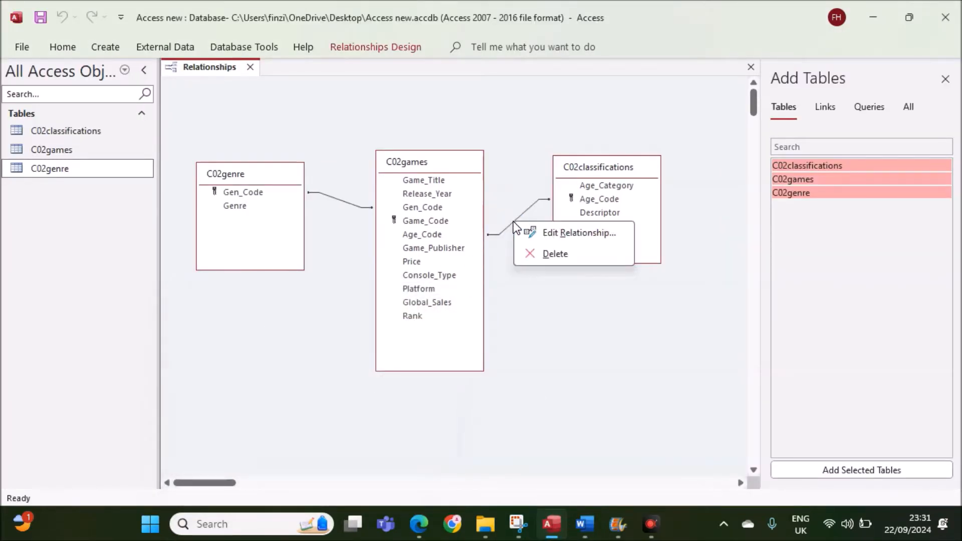
left_click(550, 234)
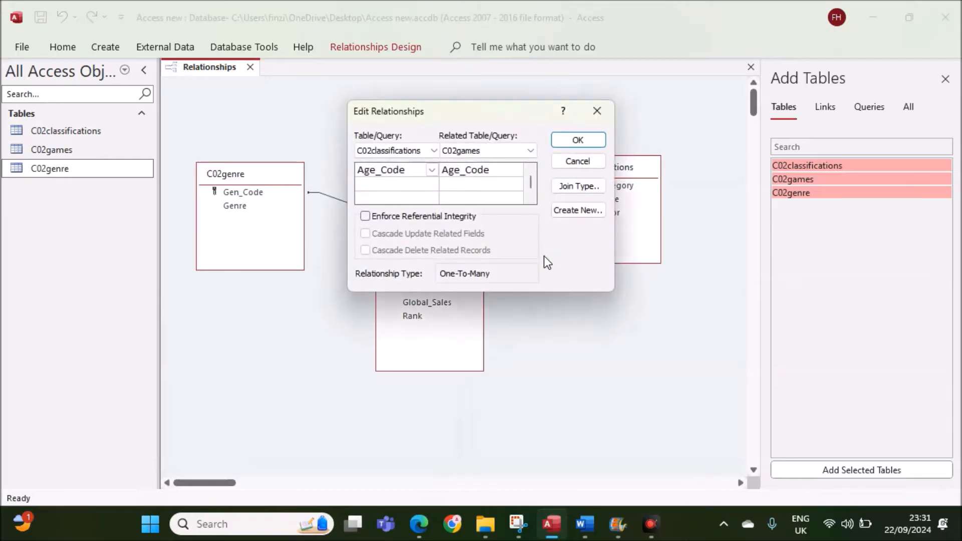
left_click(521, 507)
left_click(31, 34)
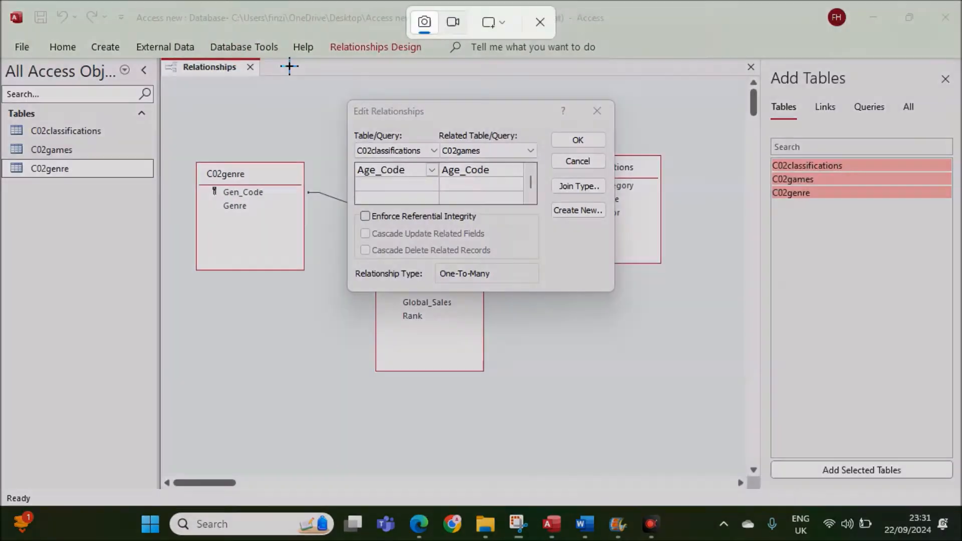
left_click_drag(343, 92, 614, 289)
double_click(588, 187)
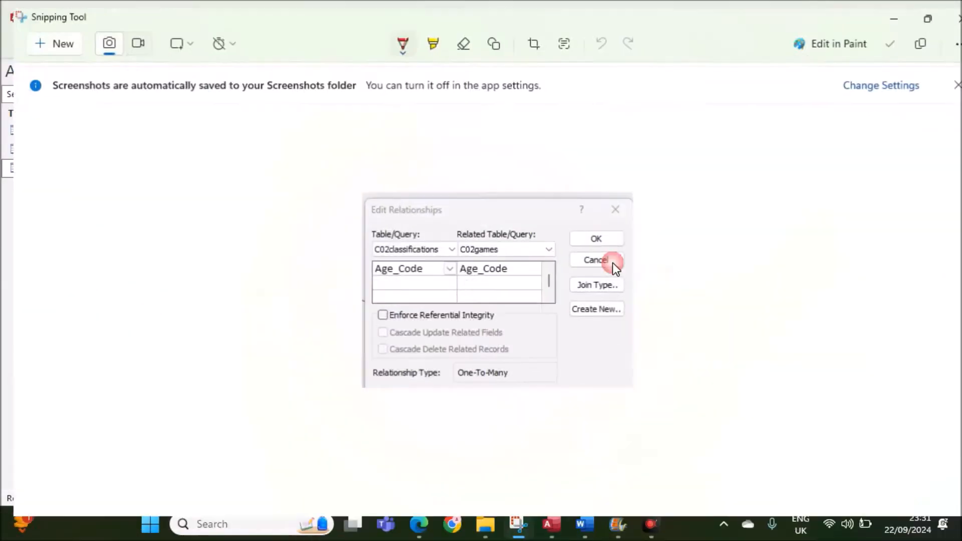
Step: Paste the Age_Code relationship screenshot on a new line above the Step 17 evidence heading in the c02evidence Word document
left_click(581, 524)
scroll(552, 431, "down", 3)
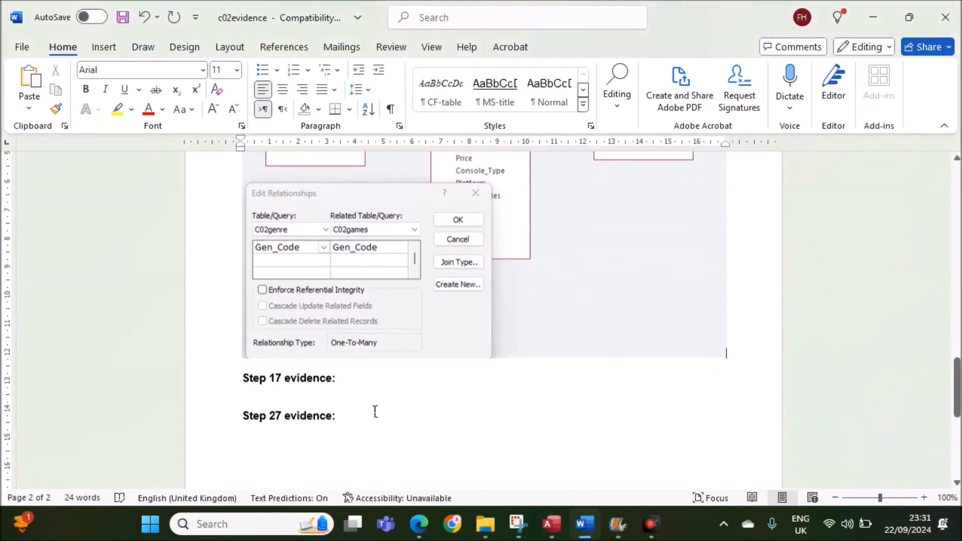
left_click(242, 377)
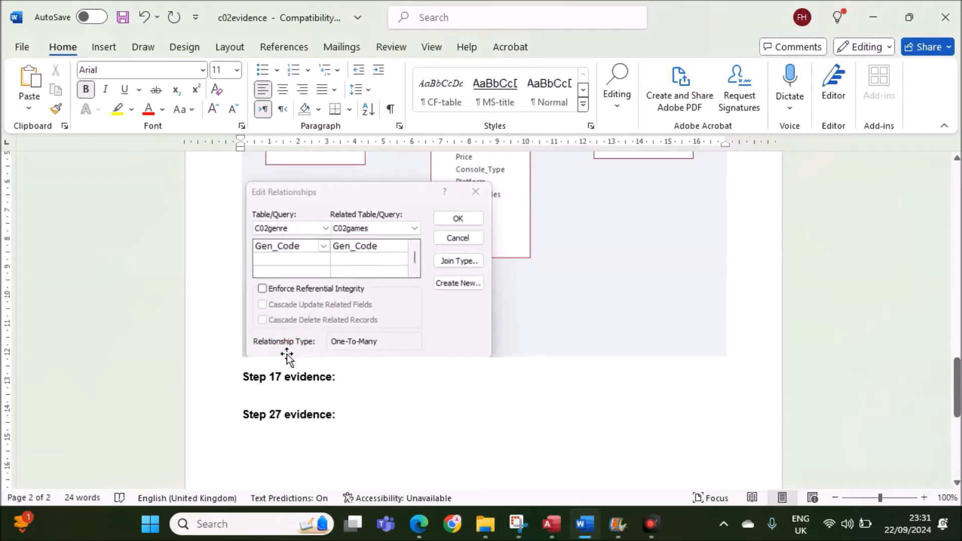
key("Return")
key("ctrl+v")
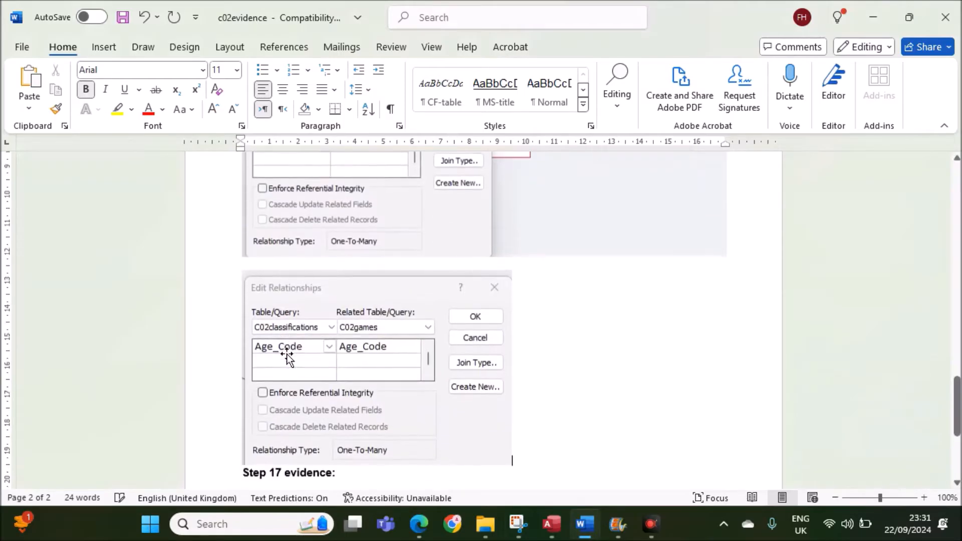
Step: Switch to Access, accept the Age_Code relationship dialog, then save and close the relationships layout
scroll(286, 354, "down", 4)
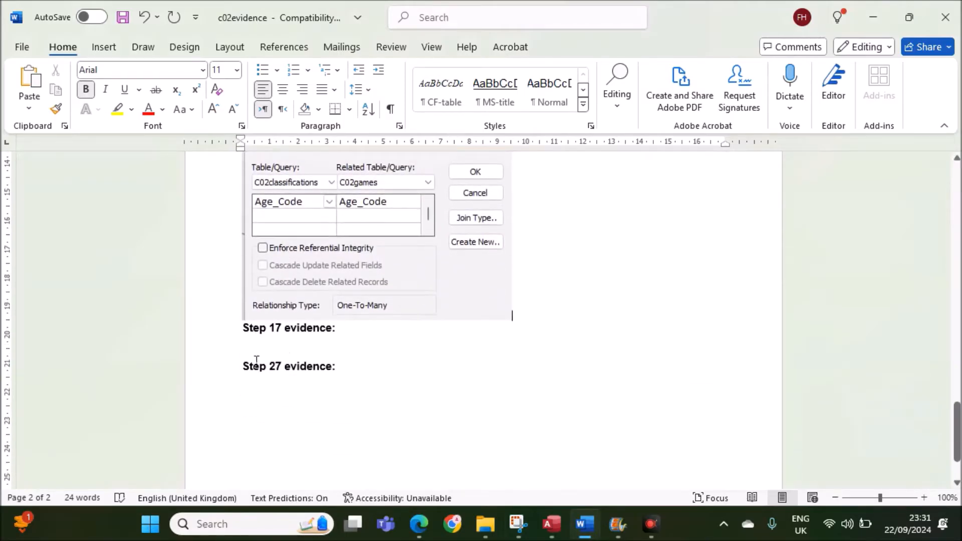
left_click(419, 524)
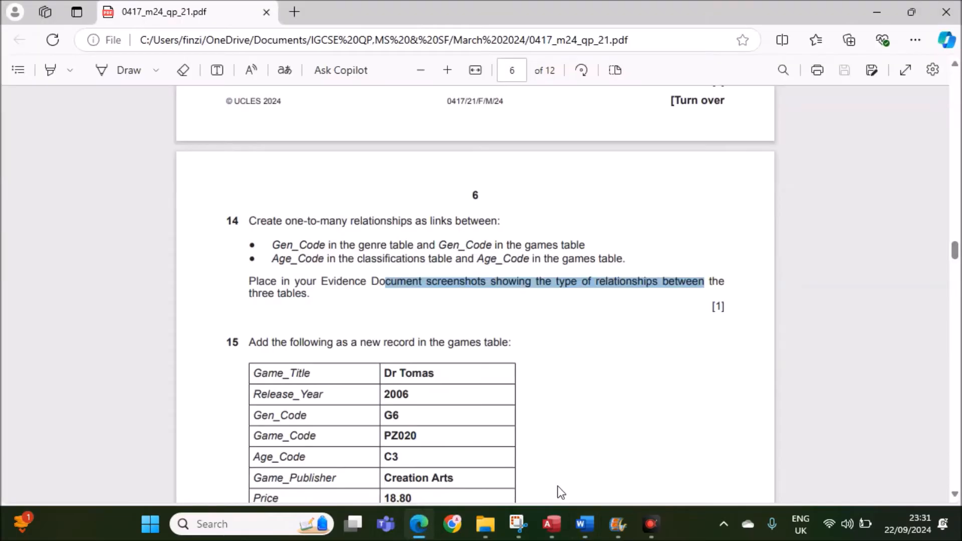
left_click(551, 524)
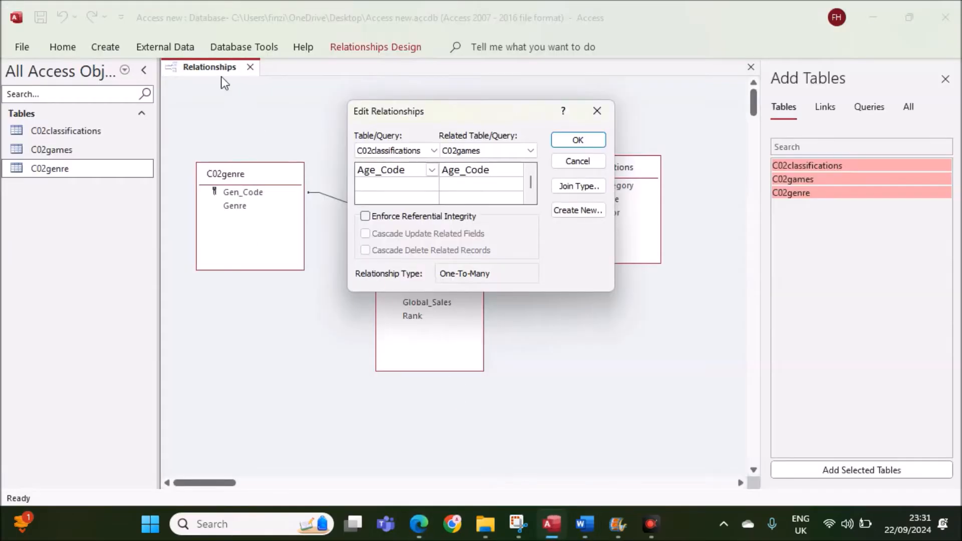
left_click(577, 141)
right_click(179, 69)
left_click(213, 77)
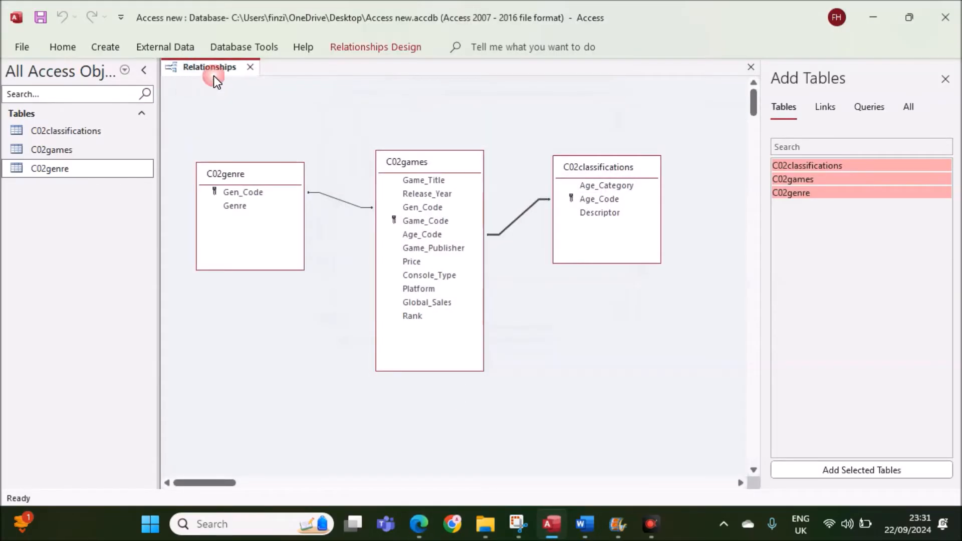
left_click(251, 67)
Step: Switch to the exam paper PDF and copy the game title Dr Tomas from the question 15 record
left_click(419, 524)
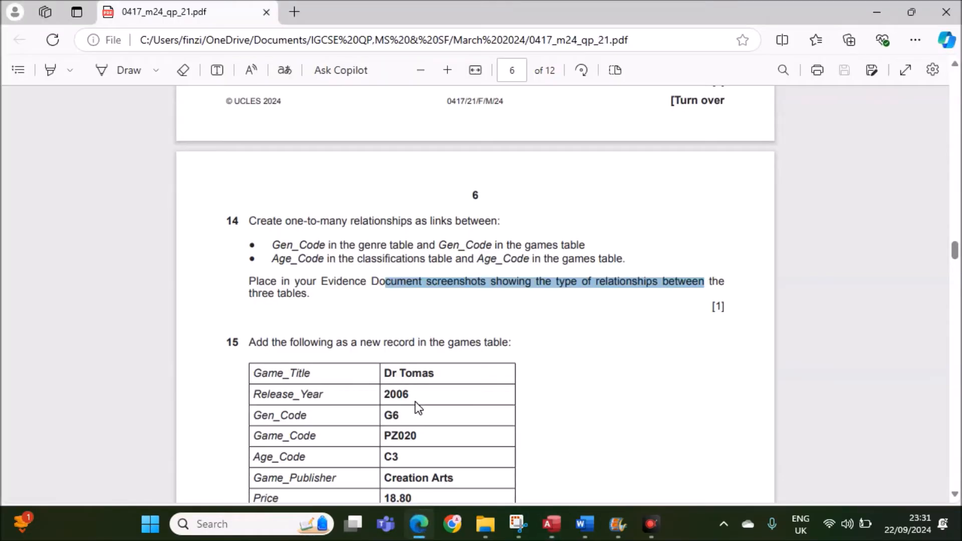
scroll(405, 345, "down", 4)
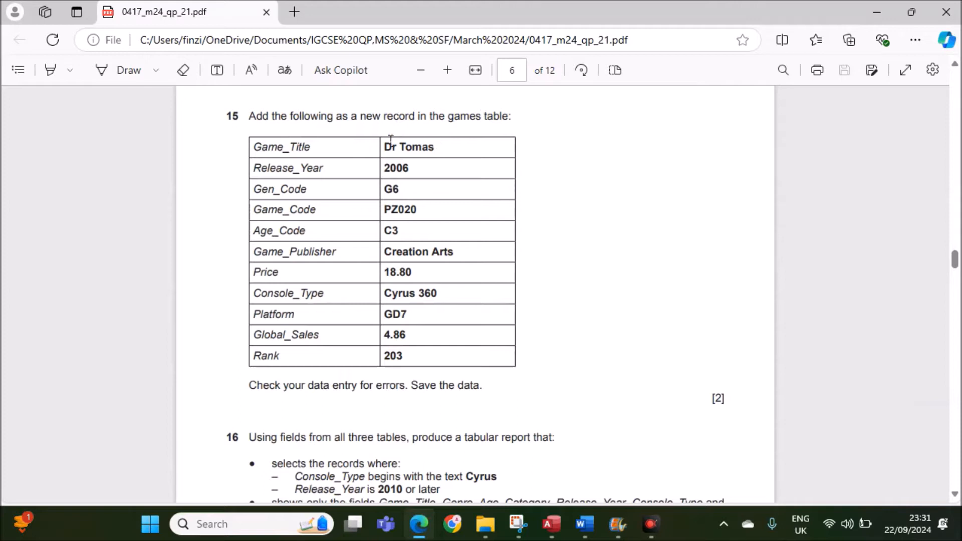
left_click_drag(384, 147, 432, 145)
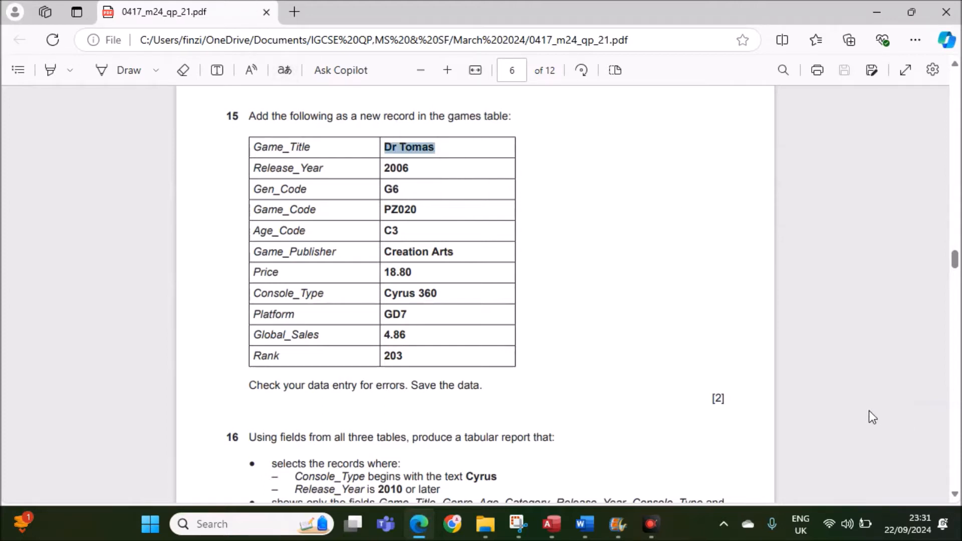
Step: In Access, open the C02games table and start a new record with Game_Title Dr Tomas
left_click(545, 516)
left_click(42, 145)
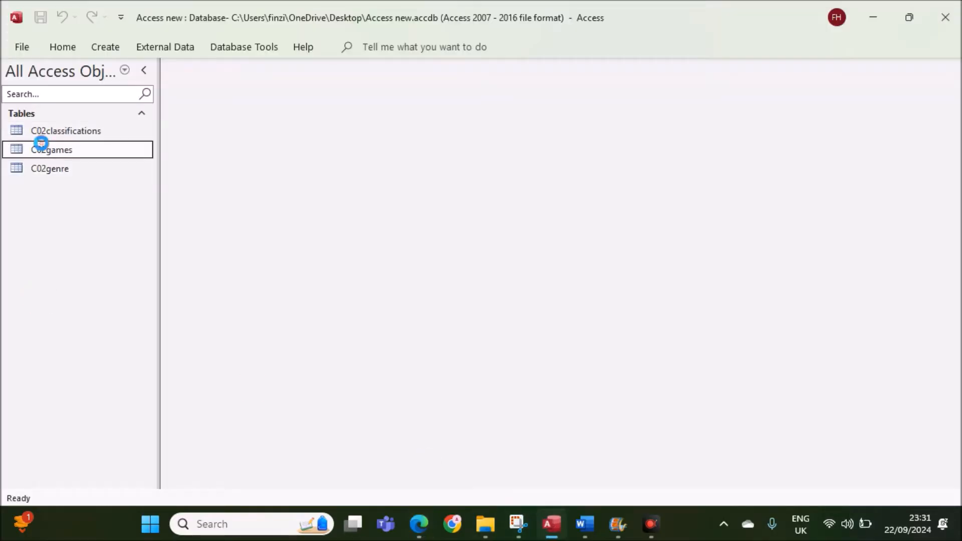
double_click(42, 145)
left_click(59, 45)
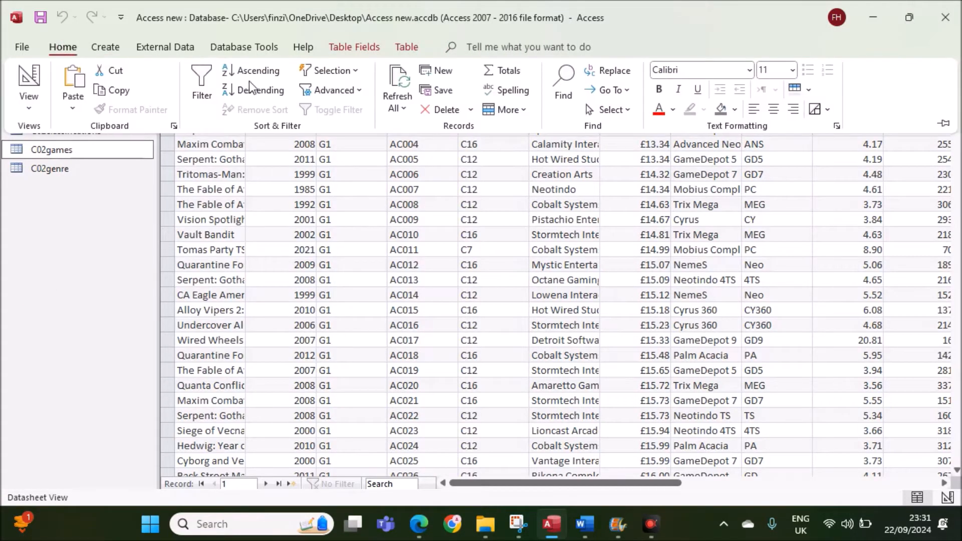
left_click(447, 75)
left_click(195, 324)
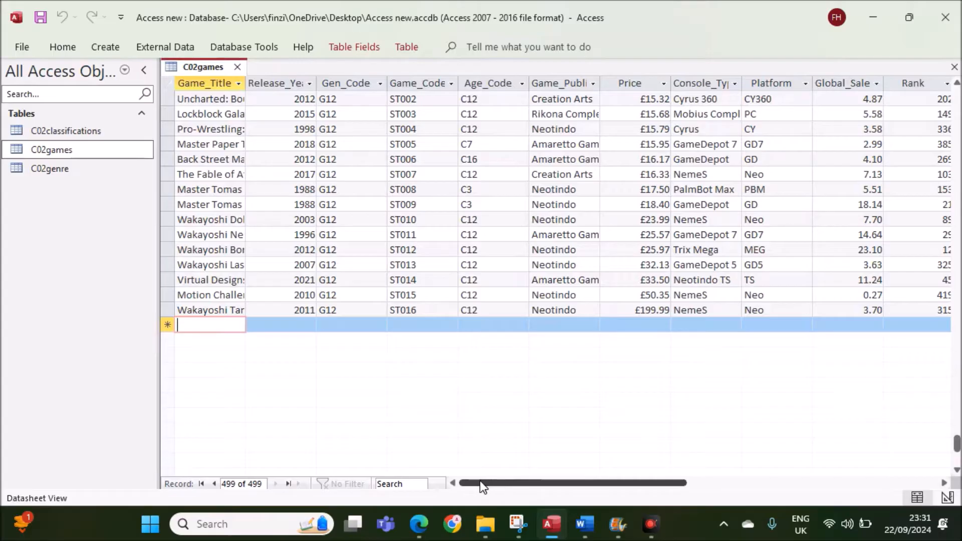
type("Dr Tomas")
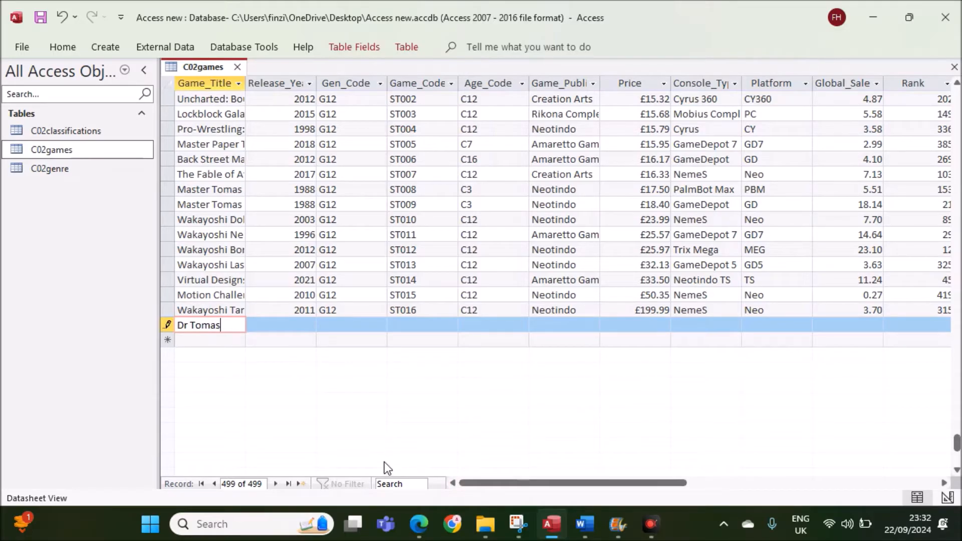
Step: Copy the release year from the exam paper PDF and enter 2006 as Release_Year in the new Access record
left_click(423, 528)
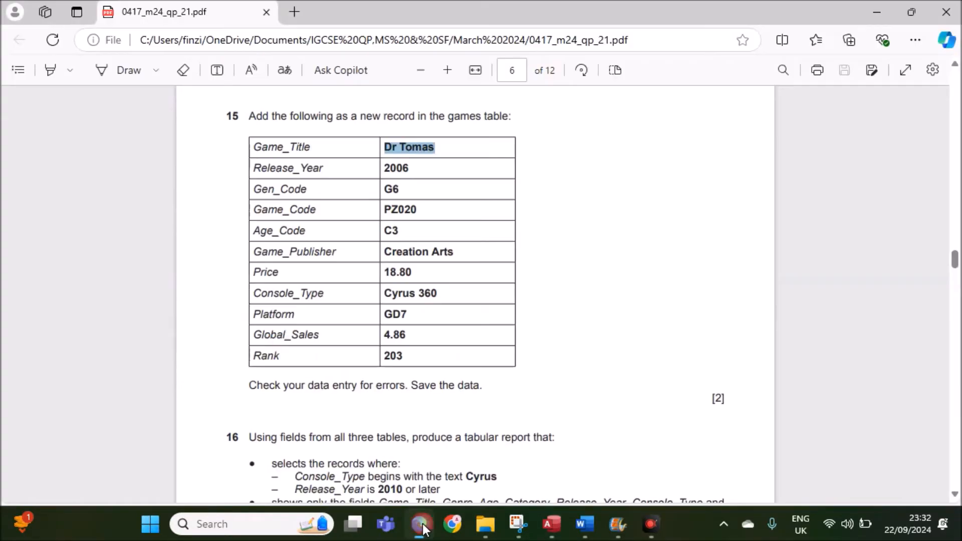
double_click(400, 169)
key("ctrl+c")
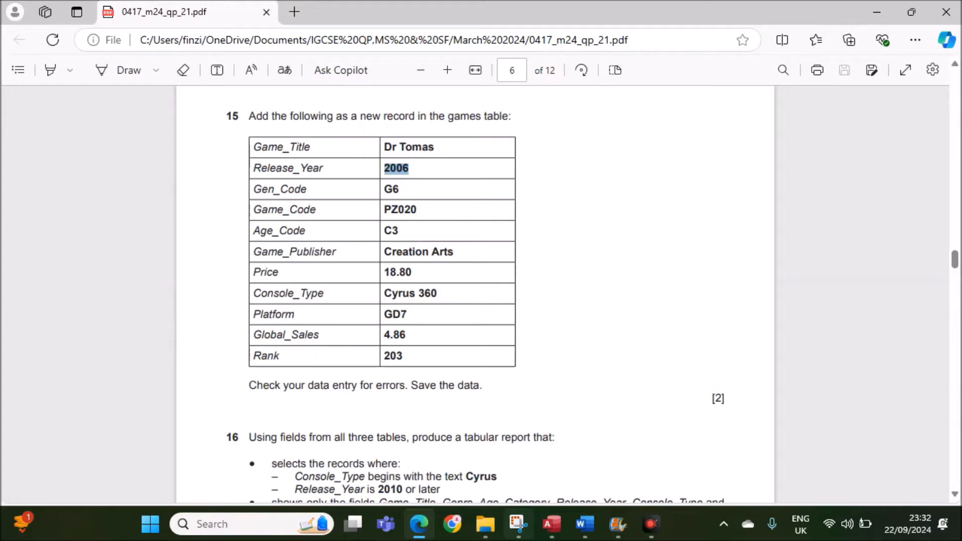
left_click(552, 523)
left_click(273, 326)
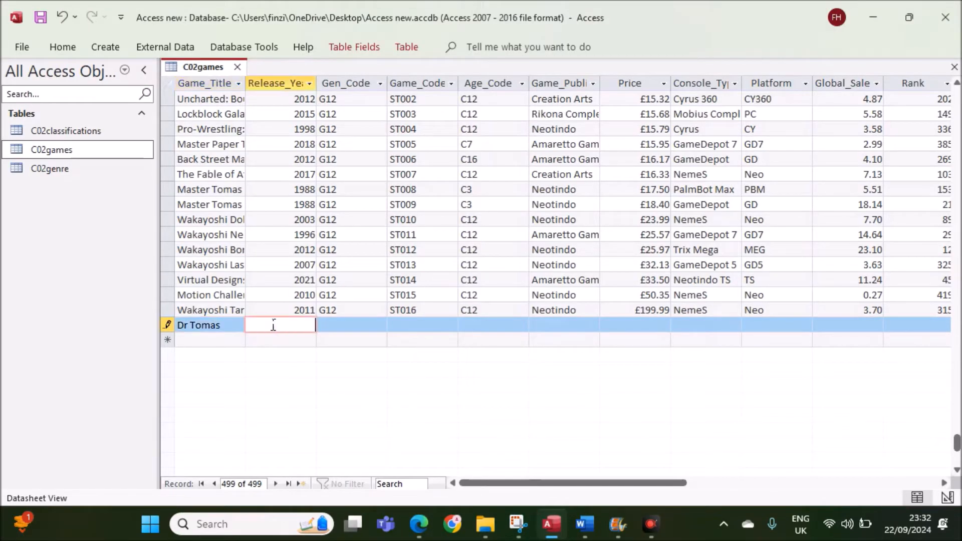
type("2006")
Step: Copy the game code from the exam paper PDF, then enter Gen_Code G6 and Game_Code PZ020 in the Dr Tomas record in Access
left_click(425, 522)
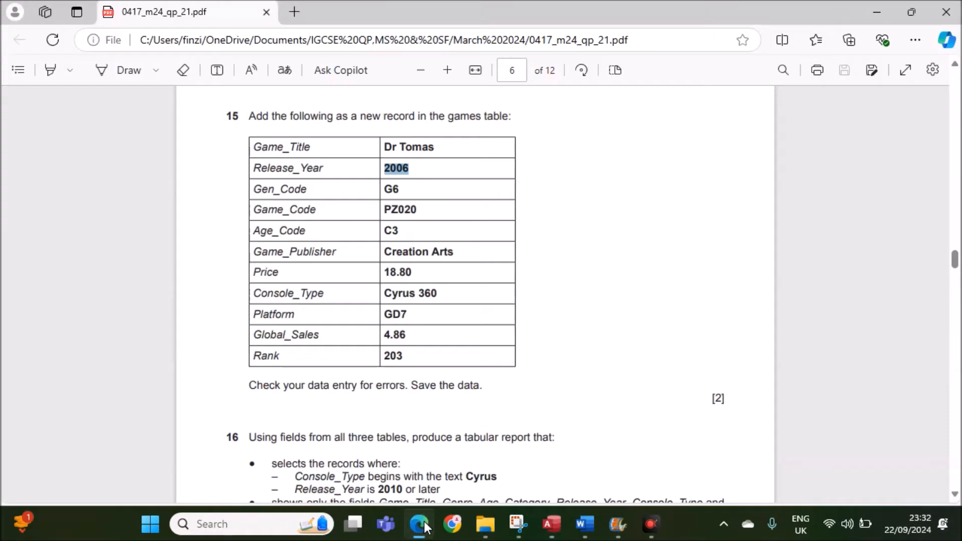
double_click(401, 209)
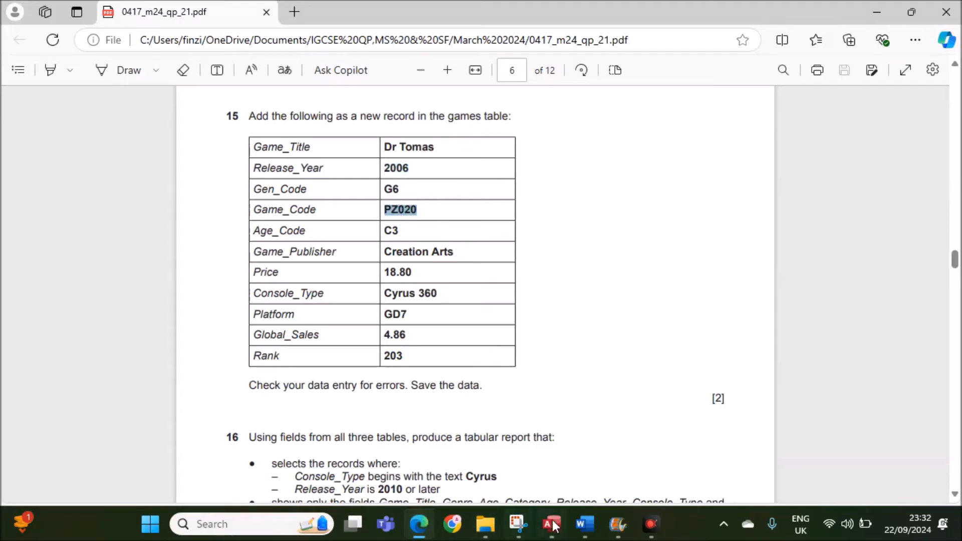
left_click(552, 519)
left_click(365, 325)
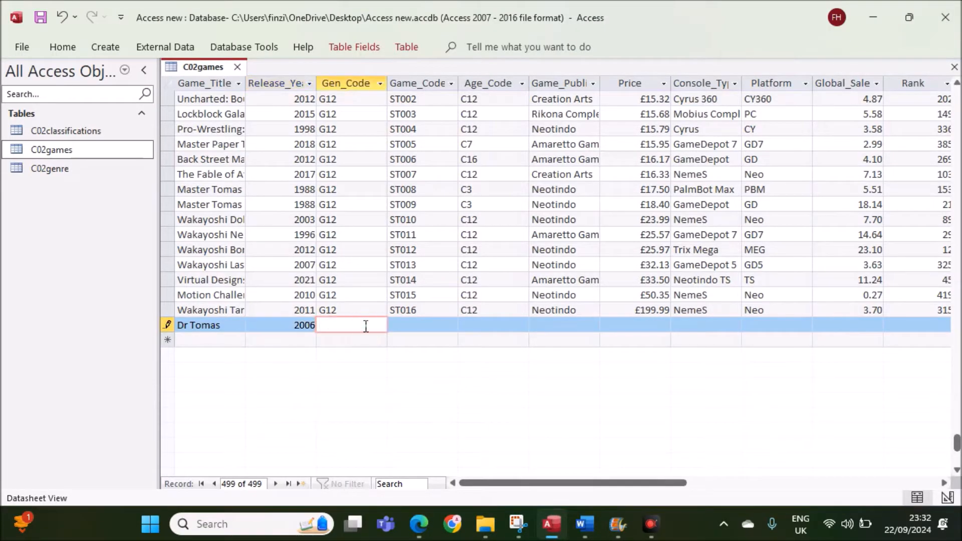
type("G6")
left_click(401, 325)
left_click(441, 302)
left_click(422, 325)
type("PZ020")
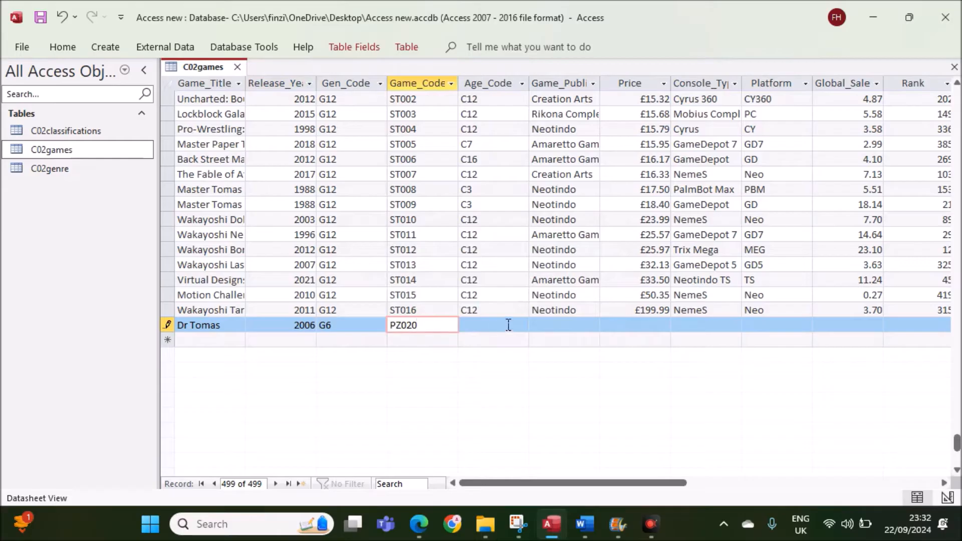
Step: Copy the publisher from the exam paper PDF, then enter Age_Code C3 and Game_Publisher Creation Arts in the Access record
left_click(506, 325)
left_click(417, 522)
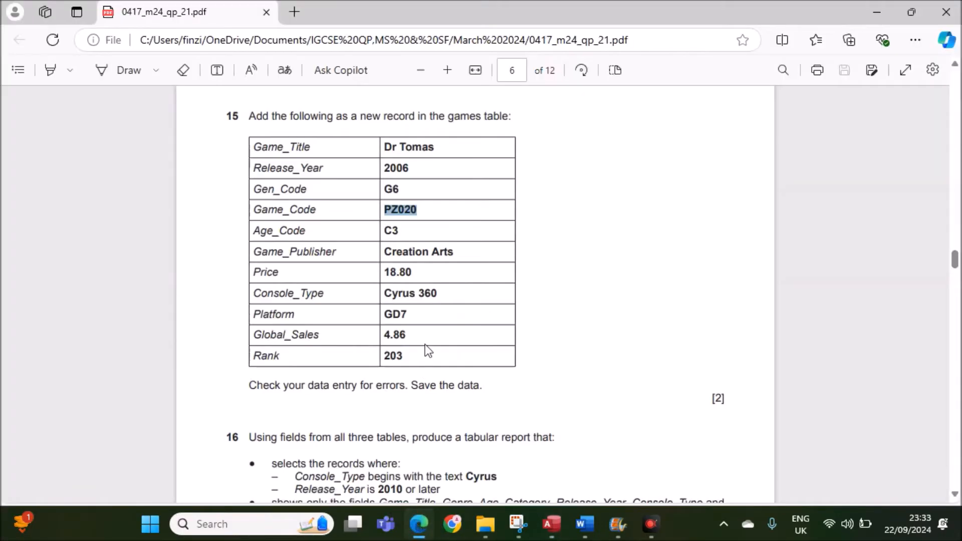
left_click_drag(385, 253, 457, 252)
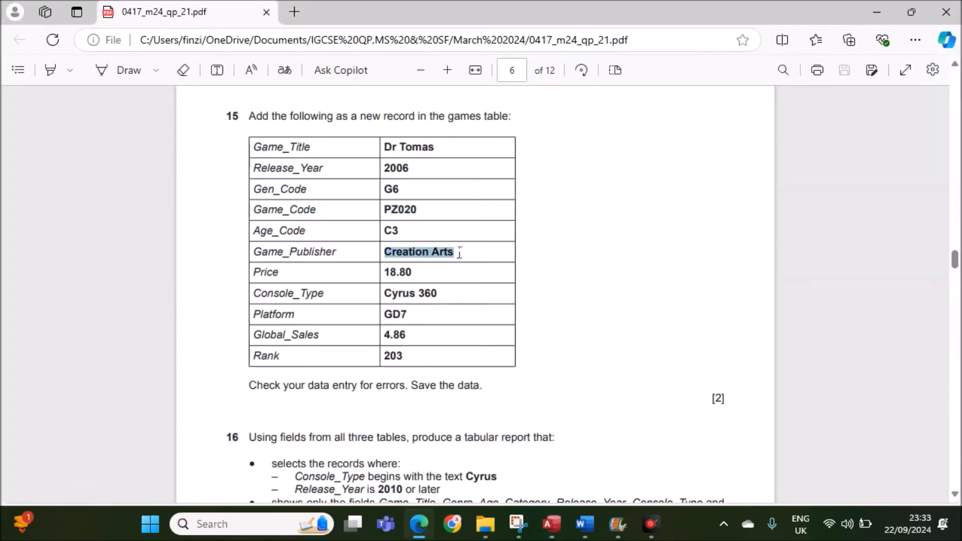
left_click(551, 524)
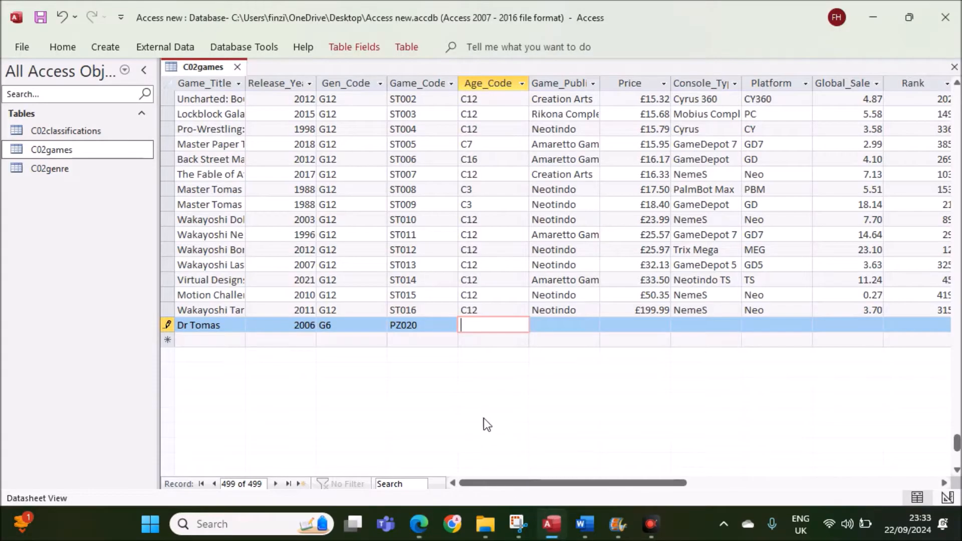
type("C3")
left_click(564, 333)
key("ctrl+v")
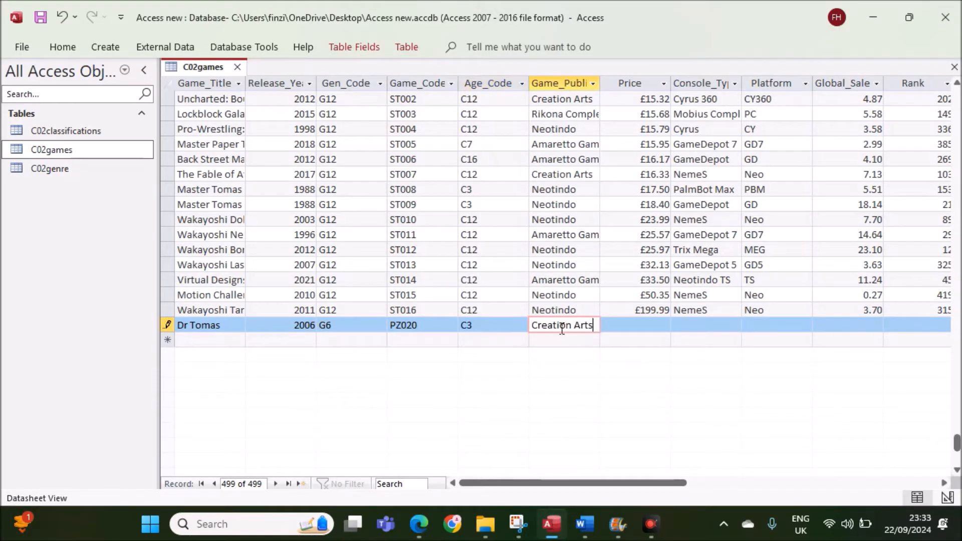
Step: Copy the price from the exam paper PDF and enter 18.80 as the Price of the Dr Tomas record in Access
left_click(419, 523)
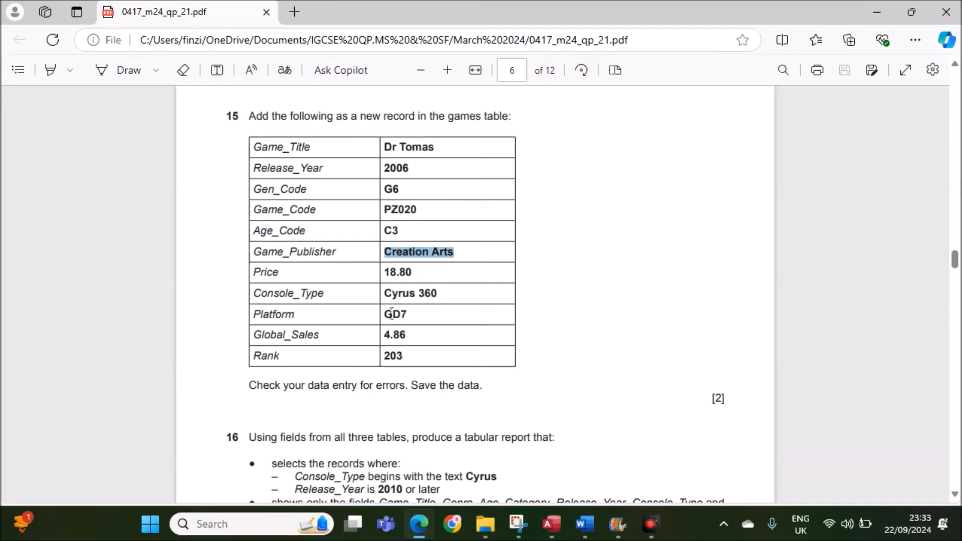
left_click_drag(385, 274, 421, 272)
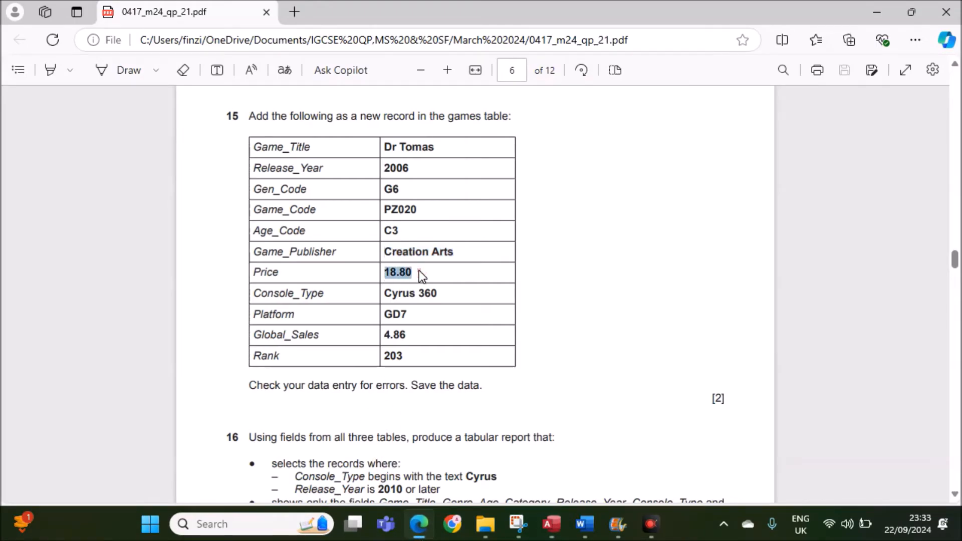
right_click(419, 270)
left_click(471, 121)
left_click(551, 523)
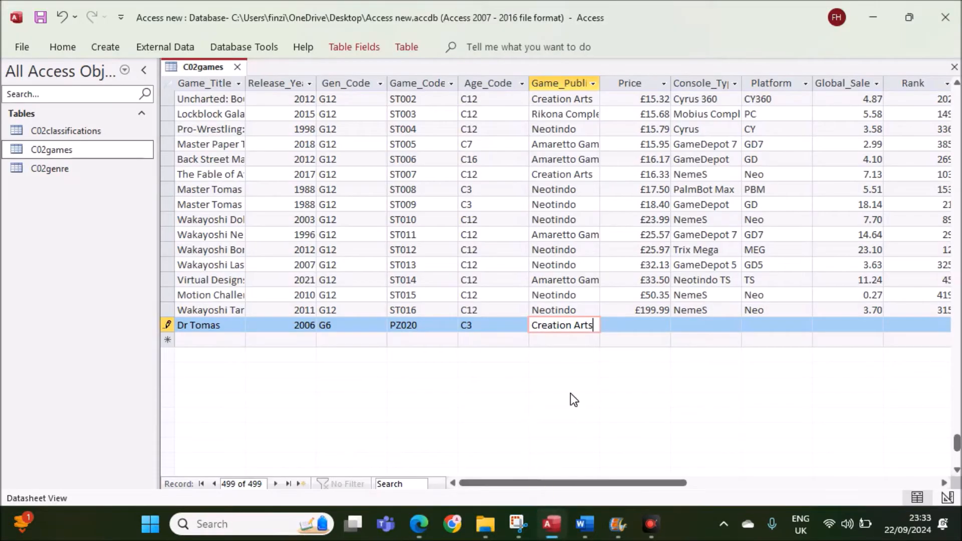
left_click(622, 323)
key("ctrl+v")
Step: Copy the console type from the exam paper PDF and enter Cyrus 360 as Console_Type in the Access record
left_click(419, 524)
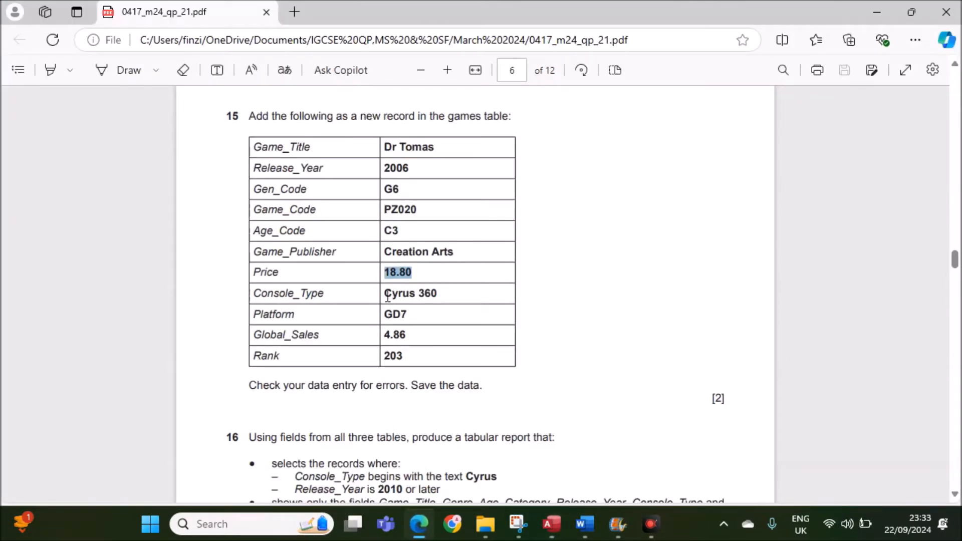
left_click_drag(385, 295, 441, 294)
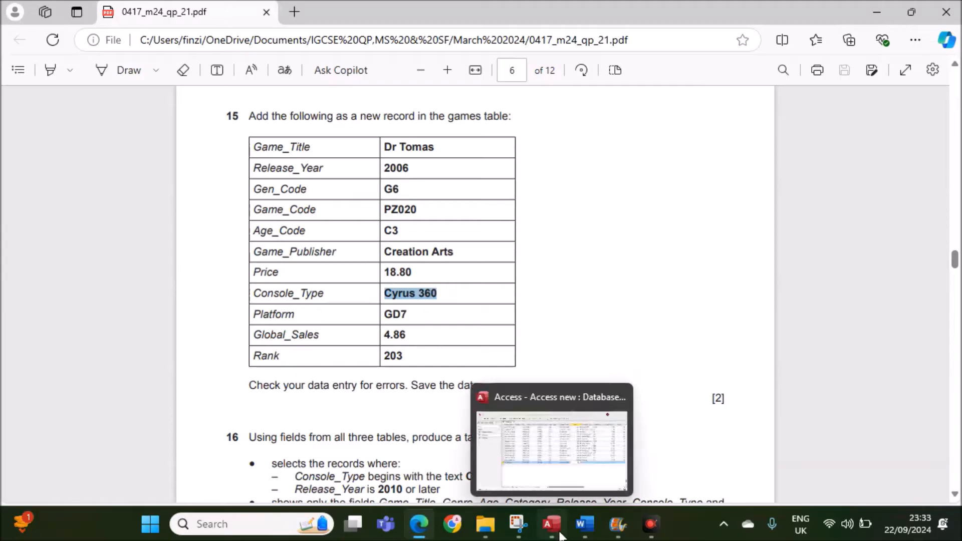
left_click(628, 388)
left_click(697, 331)
key("ctrl+v")
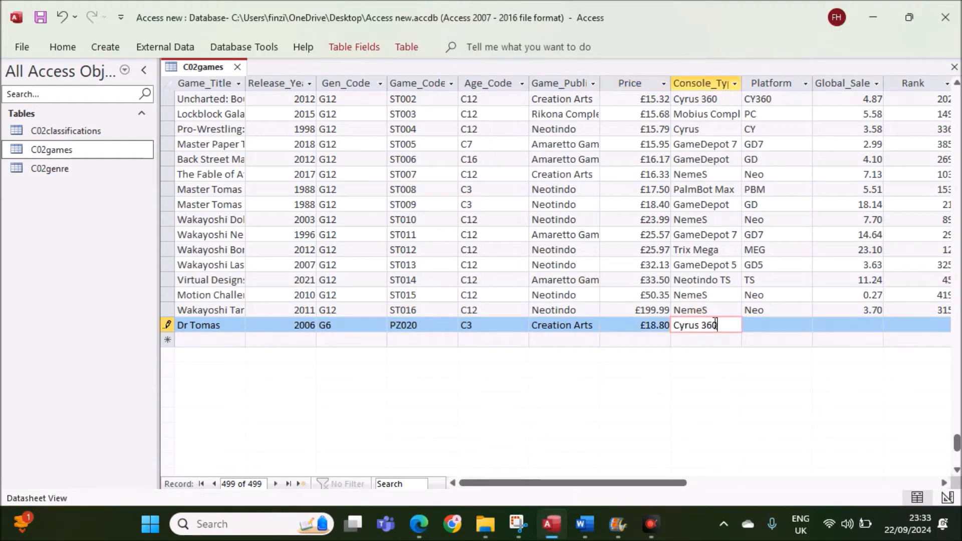
Step: Copy the platform from the exam paper PDF and enter GD7 as Platform in the Dr Tomas record in Access
left_click(772, 325)
left_click(418, 523)
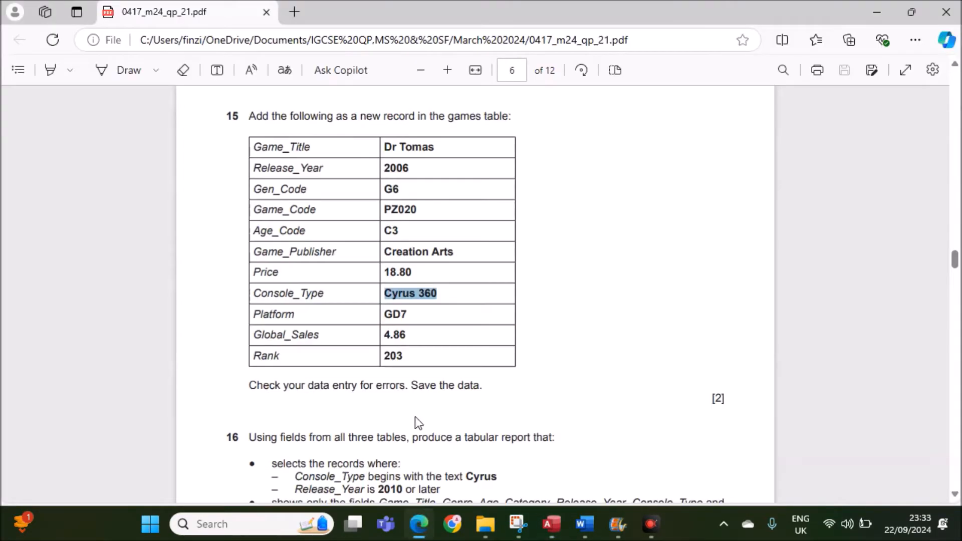
double_click(397, 315)
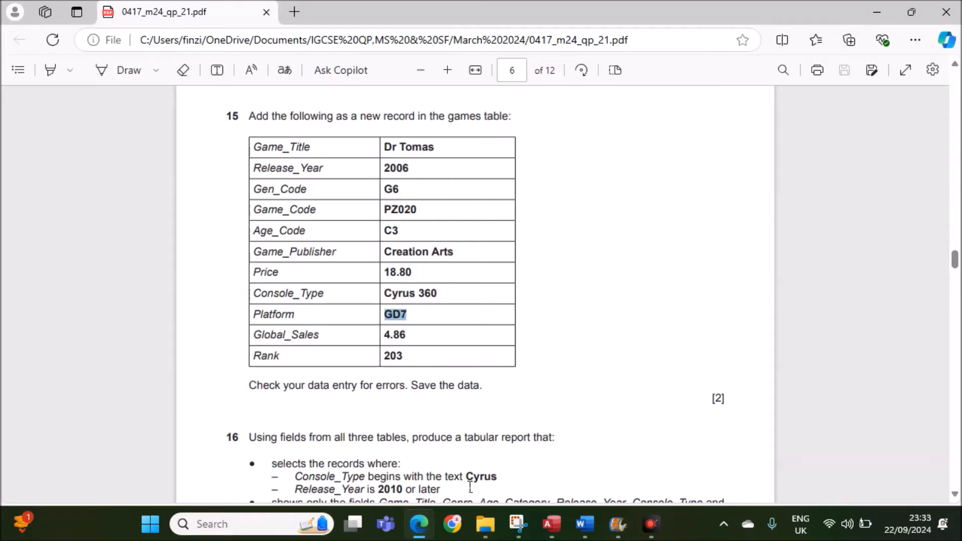
left_click(550, 525)
key("ctrl+v")
Step: Copy the global sales from the exam paper PDF, then enter Global_Sales 4.86 and Rank 203 in the Access record
left_click(847, 326)
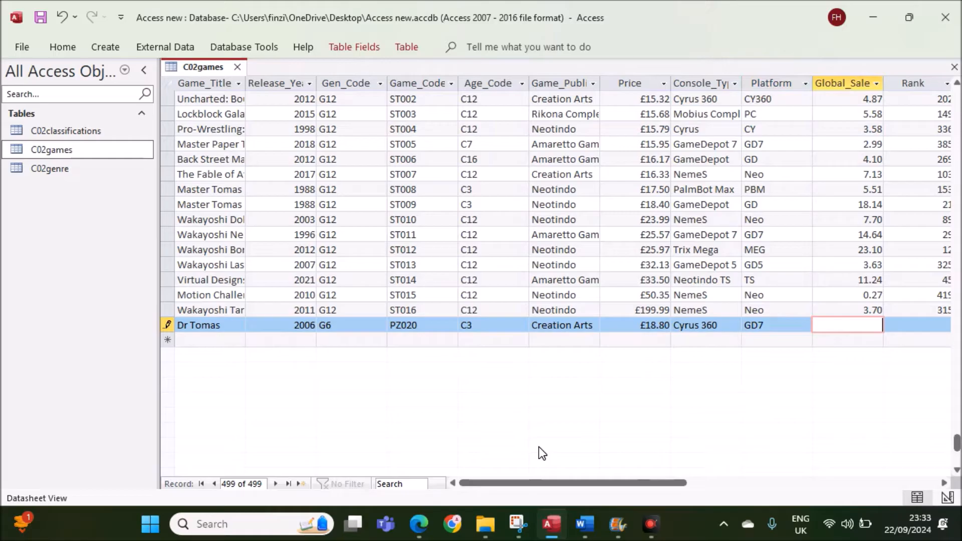
left_click(426, 521)
left_click_drag(384, 335, 411, 335)
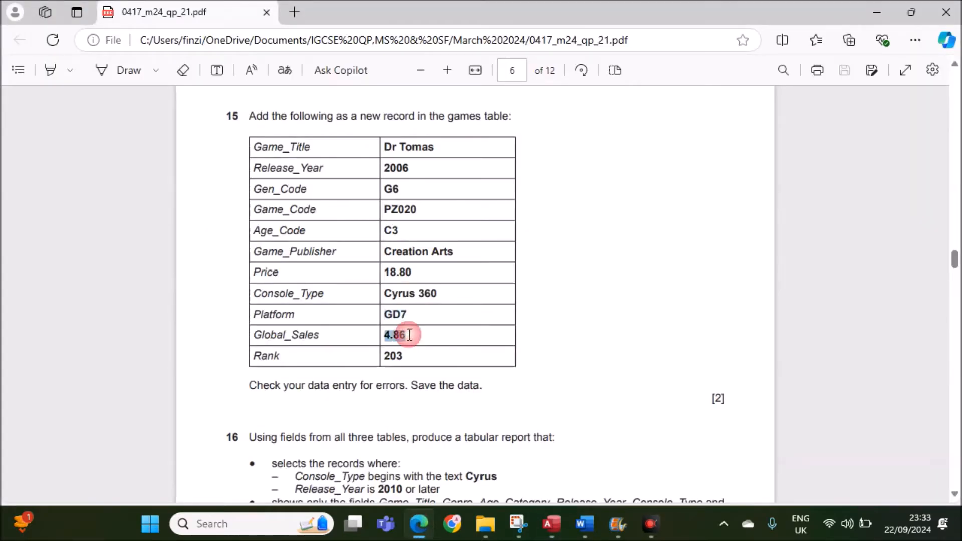
left_click(551, 524)
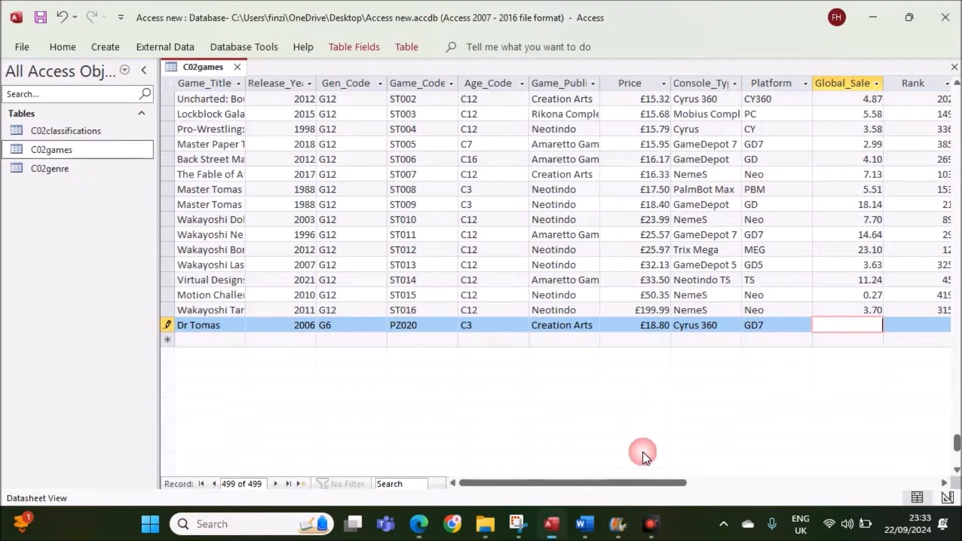
key("ctrl+v")
left_click(913, 326)
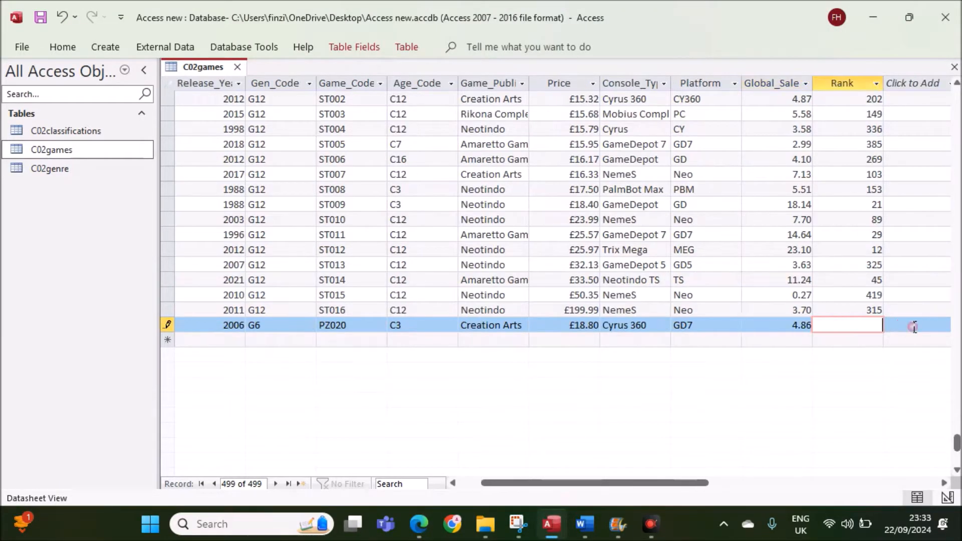
type("203")
left_click(461, 484)
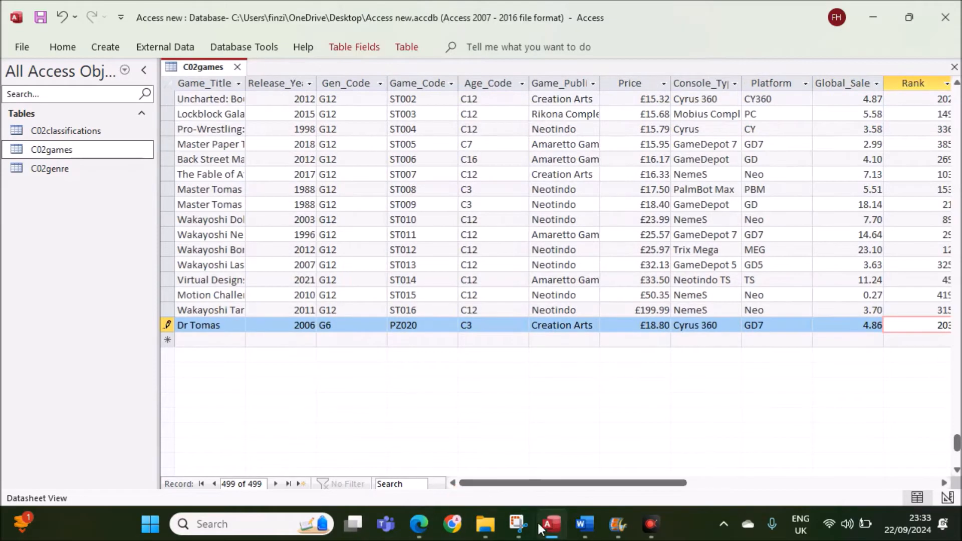
Step: Check the Dr Tomas record against question 15 in the exam paper PDF, then save and close the C02games table in Access
left_click(552, 532)
left_click(552, 532)
left_click(552, 532)
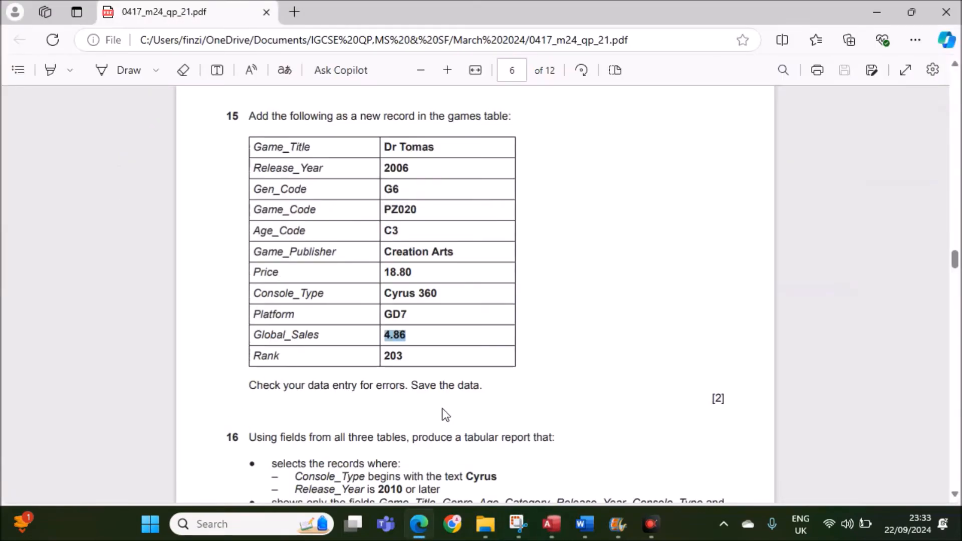
left_click(552, 523)
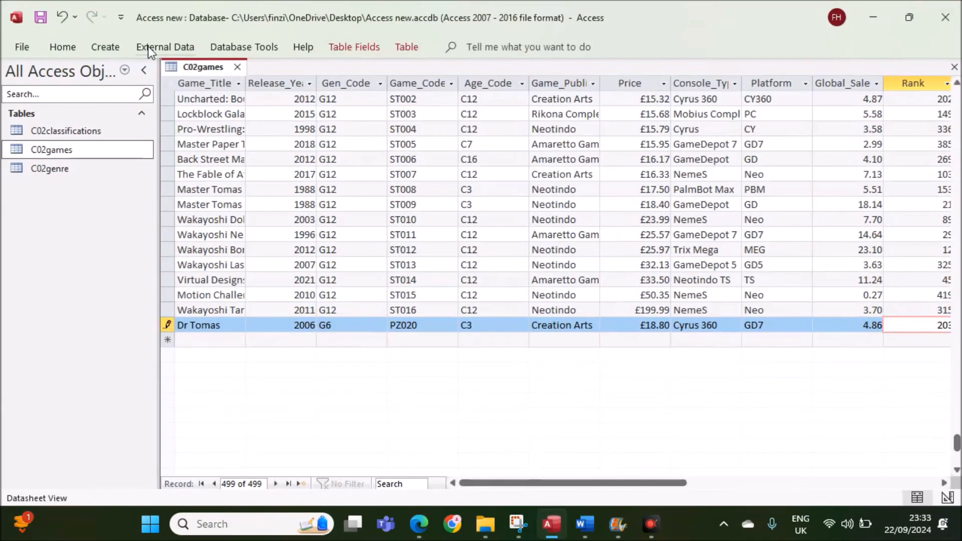
right_click(188, 66)
left_click(214, 74)
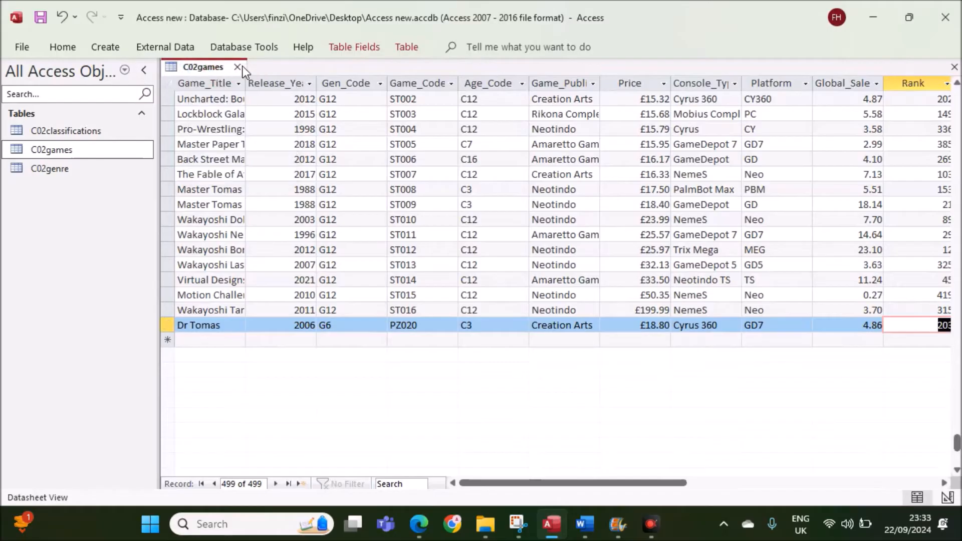
left_click(236, 67)
Step: Review question 16 in the exam paper PDF, then create an Access query in design view containing C02classifications, C02games and C02genre
left_click(418, 524)
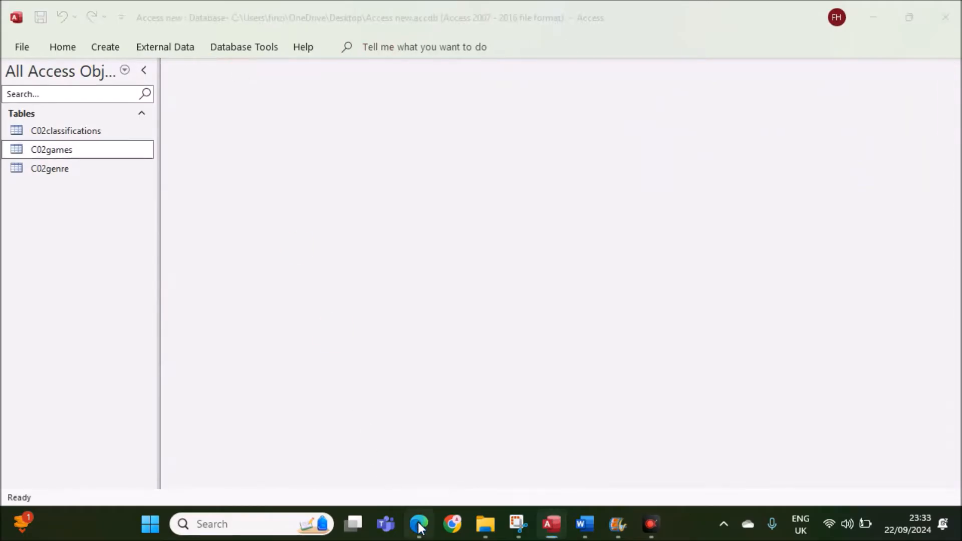
scroll(373, 408, "down", 5)
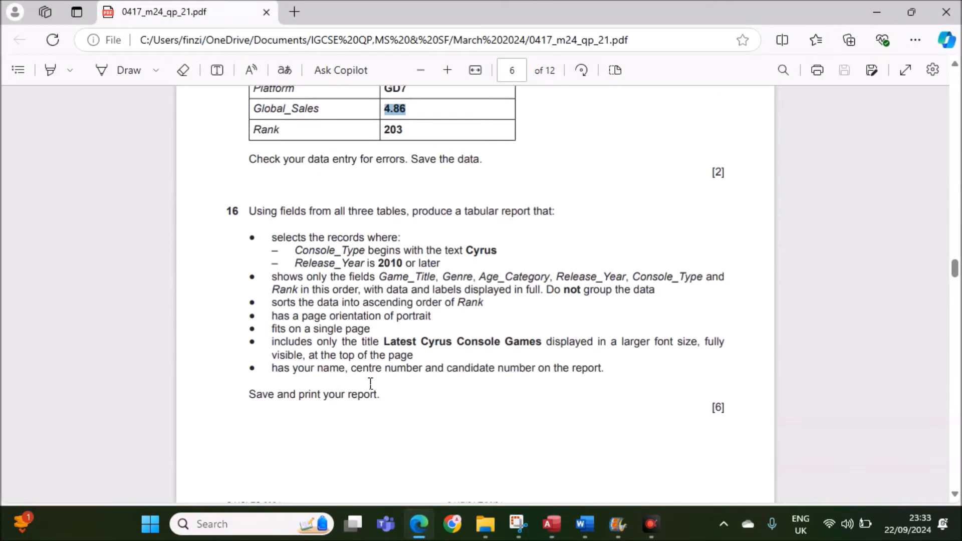
left_click_drag(351, 216, 555, 212)
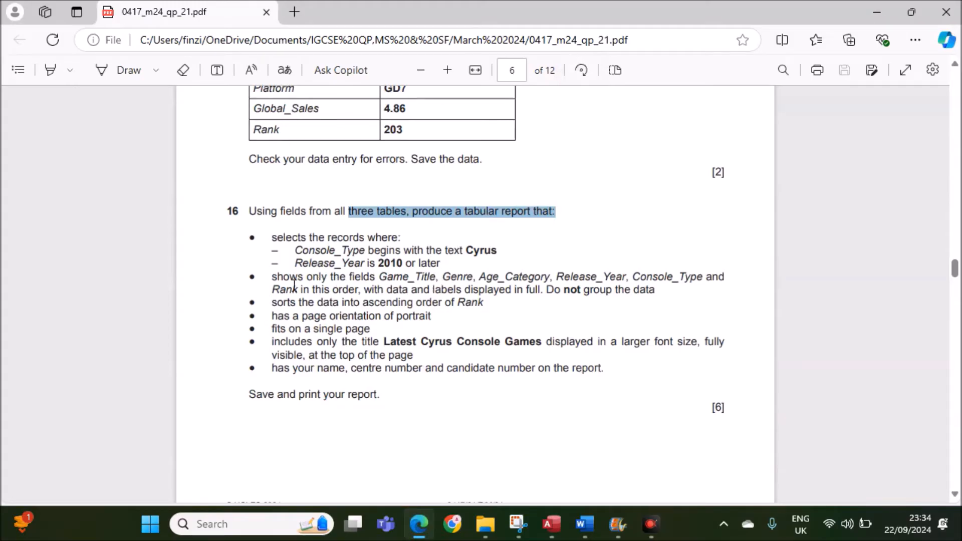
left_click(426, 365)
left_click_drag(272, 277, 662, 293)
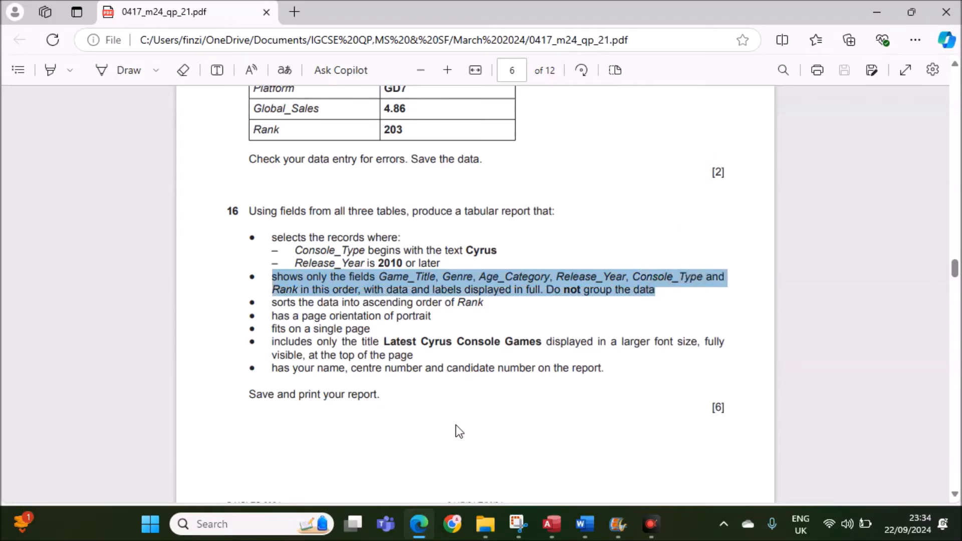
left_click(551, 523)
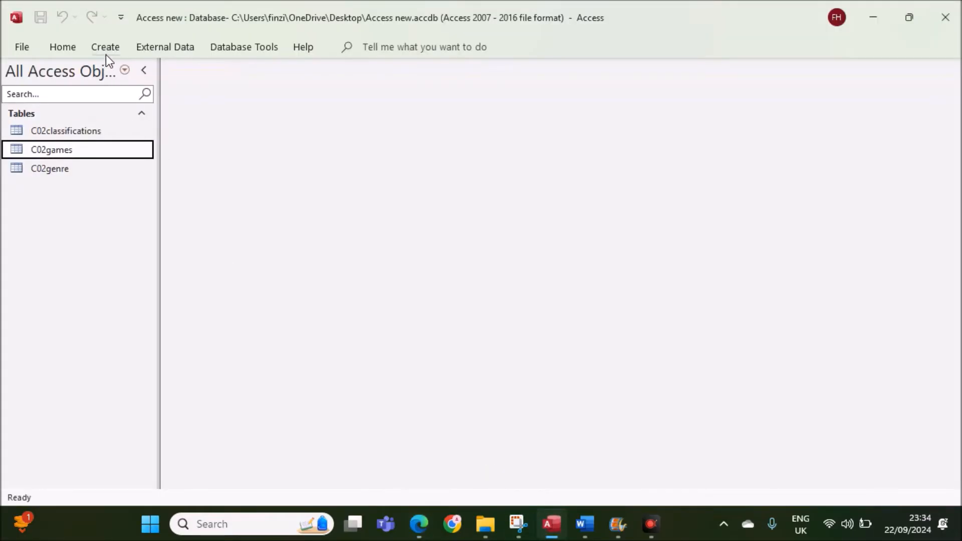
left_click(108, 49)
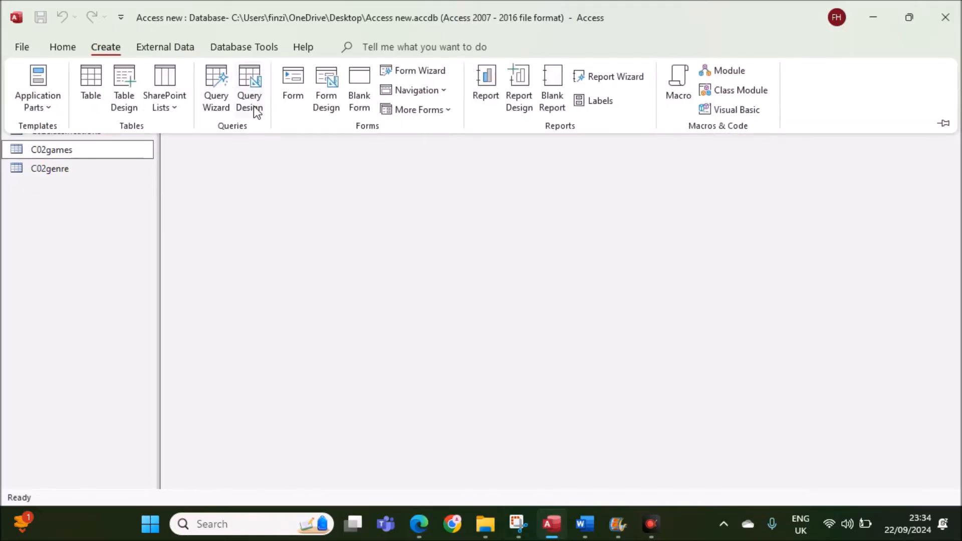
left_click(255, 108)
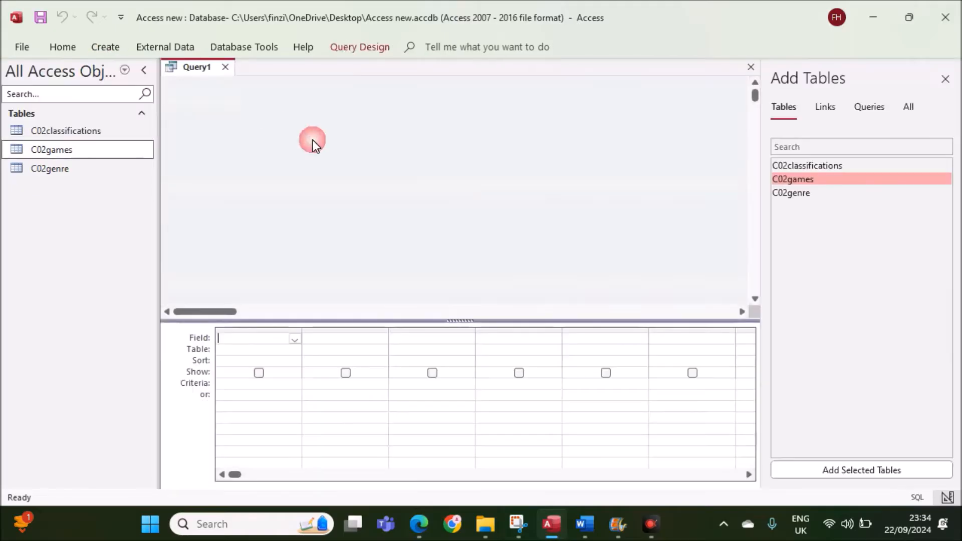
double_click(789, 163)
double_click(787, 179)
double_click(787, 191)
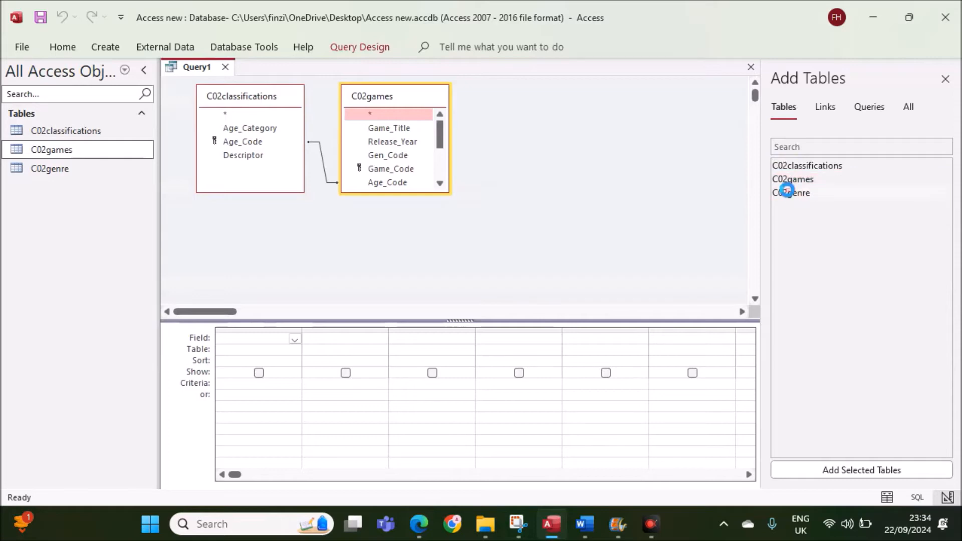
Step: Switch to the exam paper PDF and highlight question 16's bullet listing the fields to show and their order
left_click(421, 524)
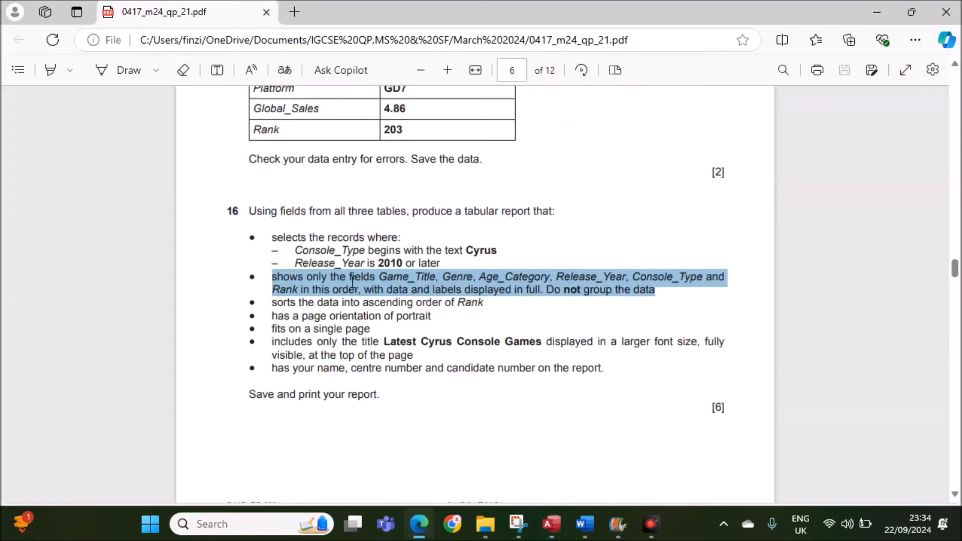
left_click(46, 74)
mouse_move(272, 276)
left_mouse_down()
mouse_move(461, 294)
mouse_move(623, 281)
mouse_move(664, 292)
left_mouse_up()
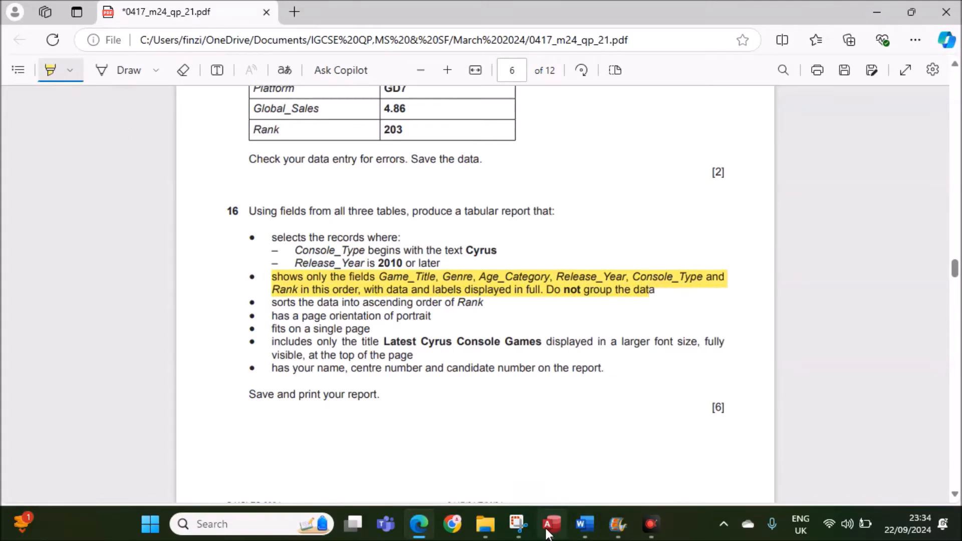
Step: In the Access query, enlarge the C02games field list to show all its fields, then add Game_Title and Genre to the query
left_click(551, 524)
left_click_drag(405, 193, 406, 294)
left_click(390, 152)
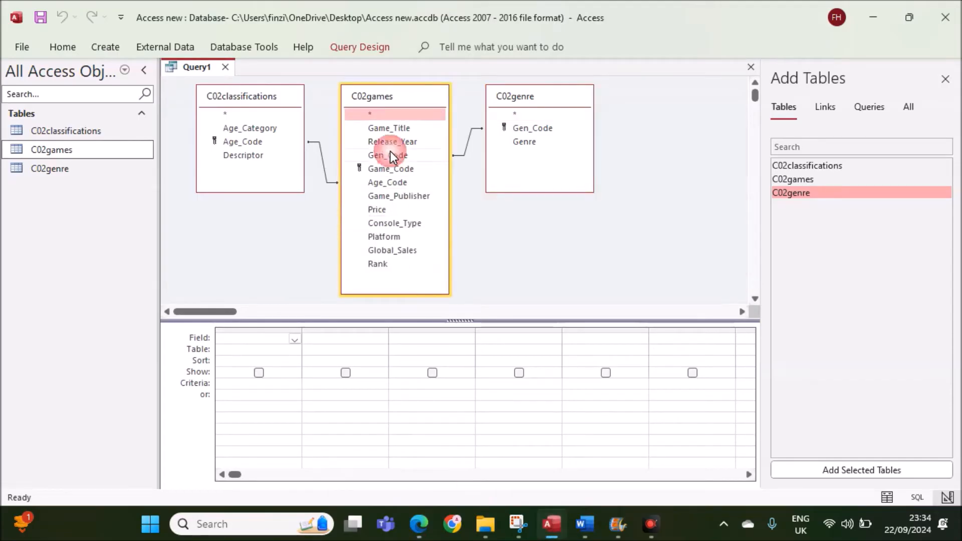
double_click(379, 128)
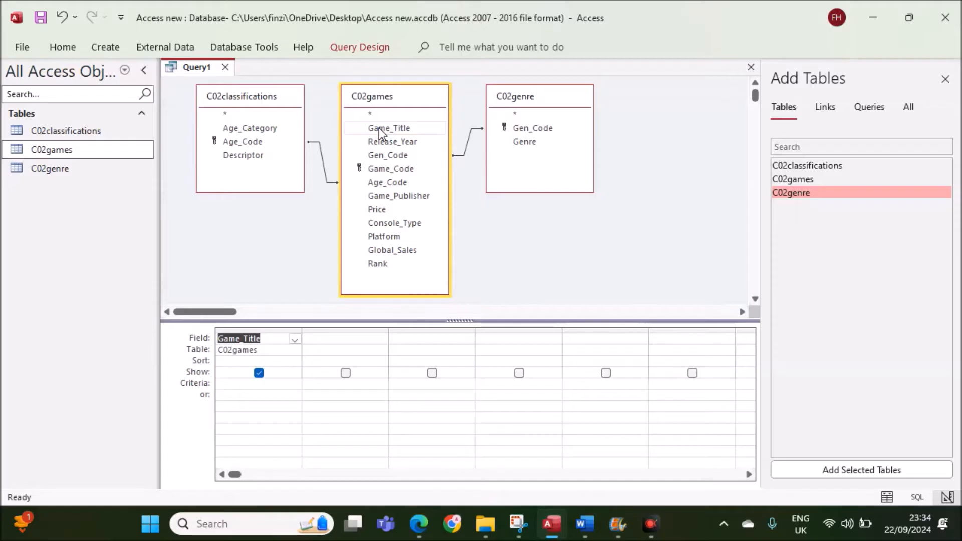
double_click(526, 141)
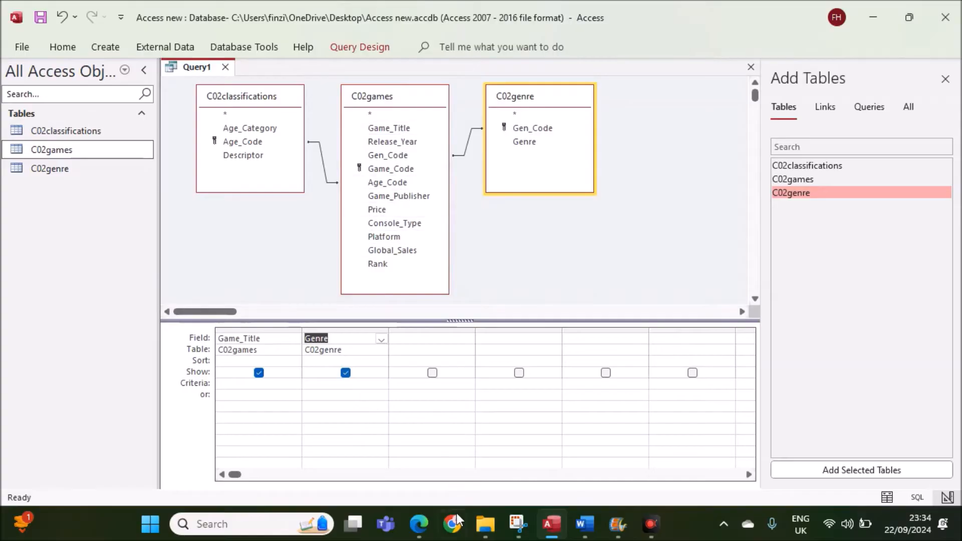
Step: Check the field order in the exam paper PDF, then add Age_Category from C02classifications and Release_Year from C02games to the Access query
left_click(428, 520)
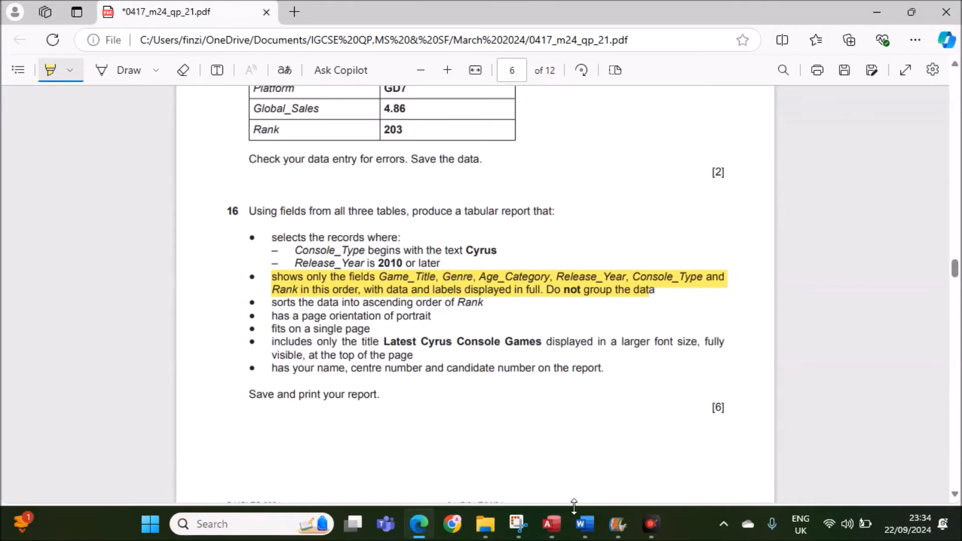
left_click(556, 527)
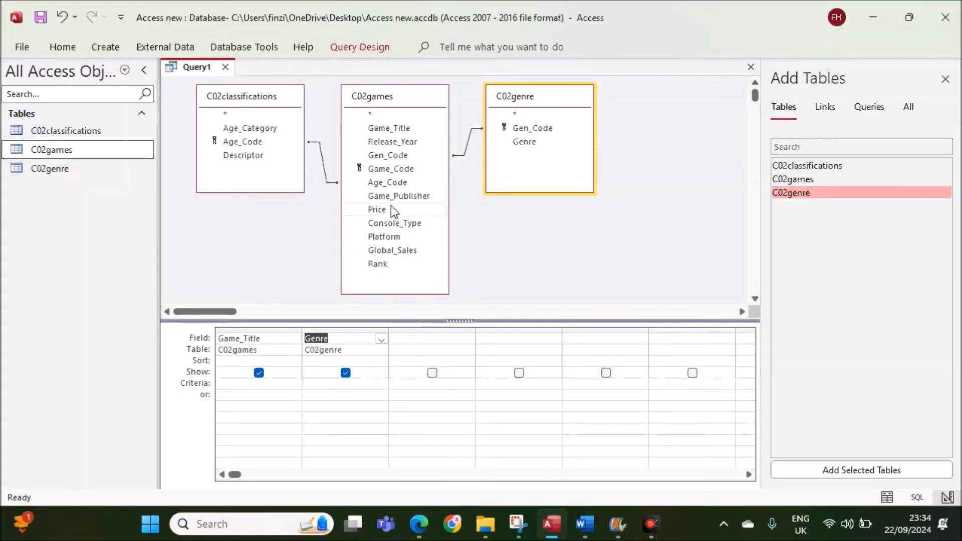
left_click(238, 127)
double_click(239, 128)
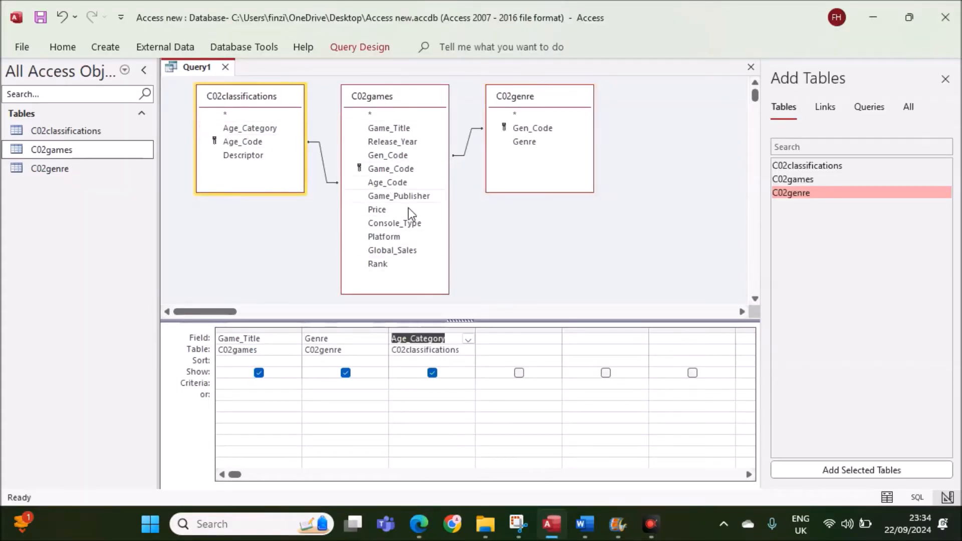
double_click(428, 143)
Step: Check the remaining fields in the exam paper PDF, then add Console_Type and Rank to the Access query and close Add Tables
left_click(427, 522)
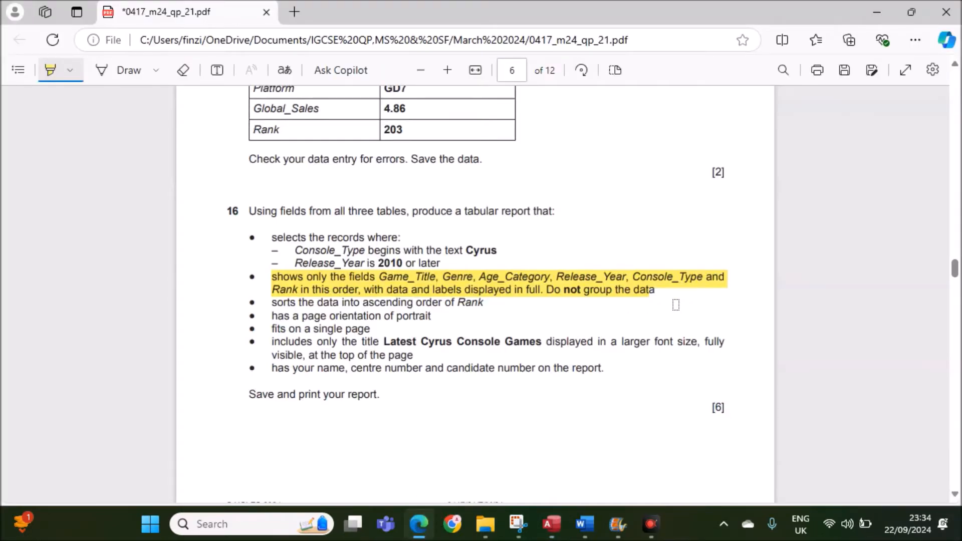
left_click(561, 523)
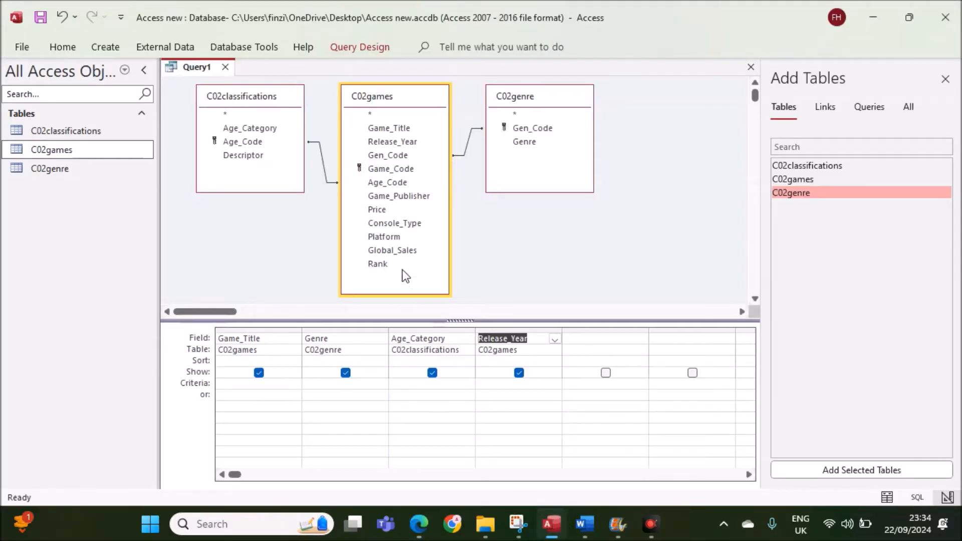
left_click(392, 223)
double_click(391, 223)
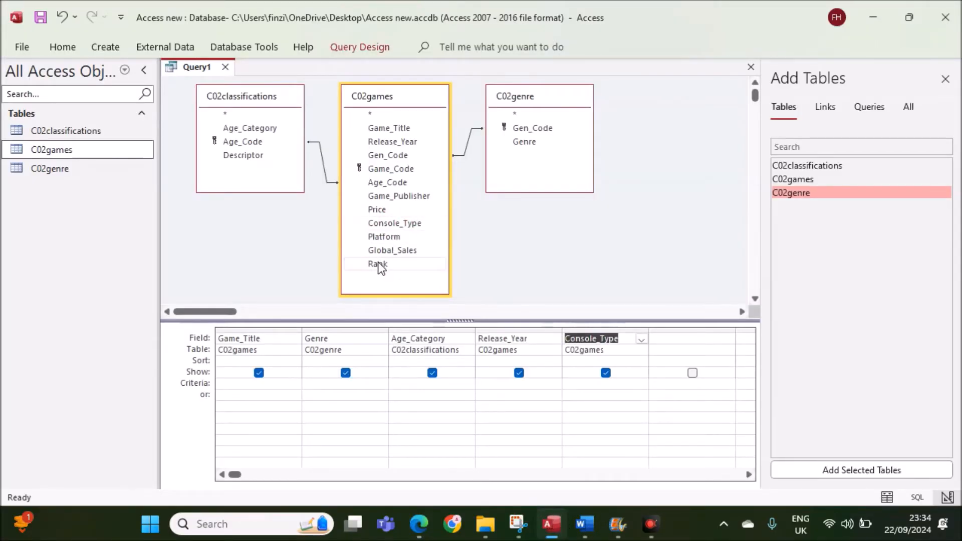
double_click(380, 264)
left_click(946, 79)
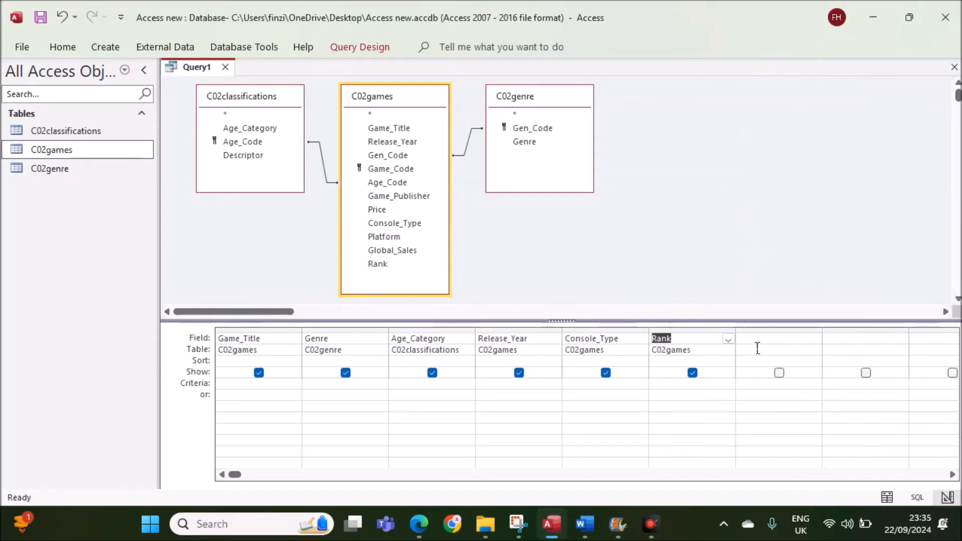
Step: Highlight the Console_Type condition in the exam paper PDF, then enter Cyrus* as the Console_Type criterion in the Access query
left_click(420, 523)
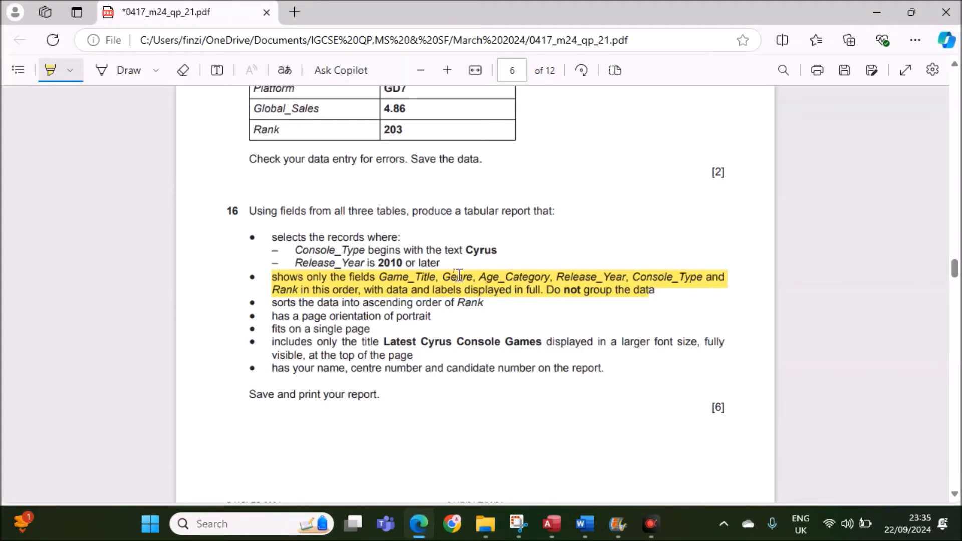
mouse_move(296, 250)
left_mouse_down()
mouse_move(401, 237)
mouse_move(505, 250)
left_mouse_up()
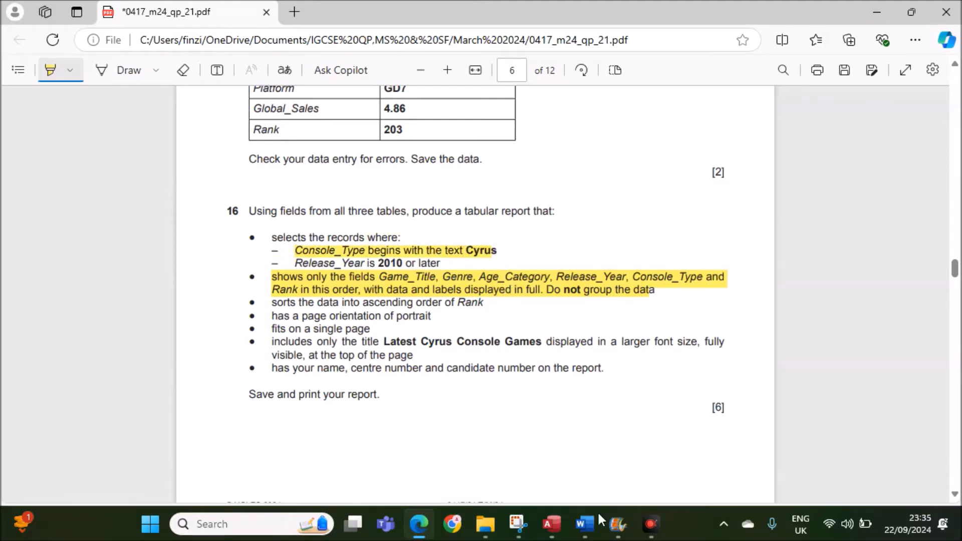
left_click(551, 523)
left_click(582, 384)
left_click(571, 386)
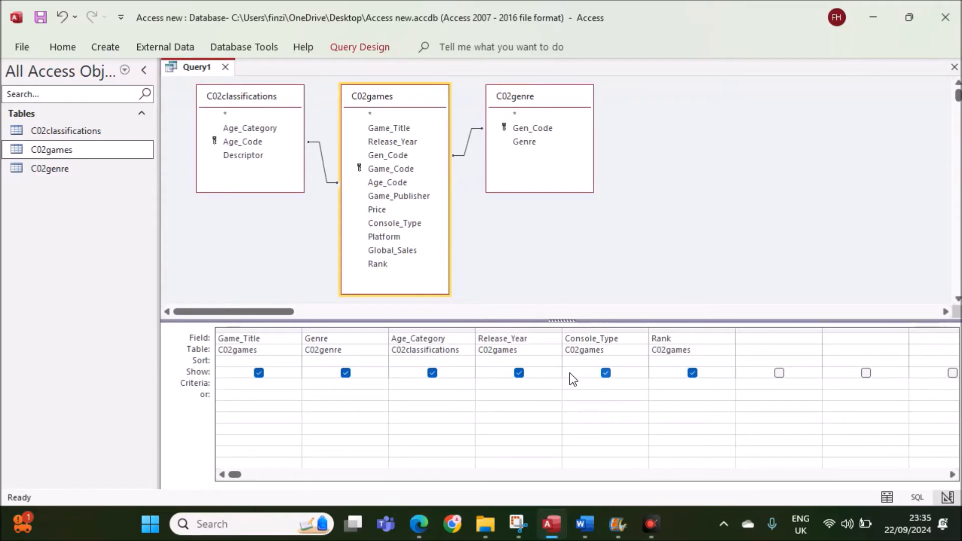
type("Cyrus*")
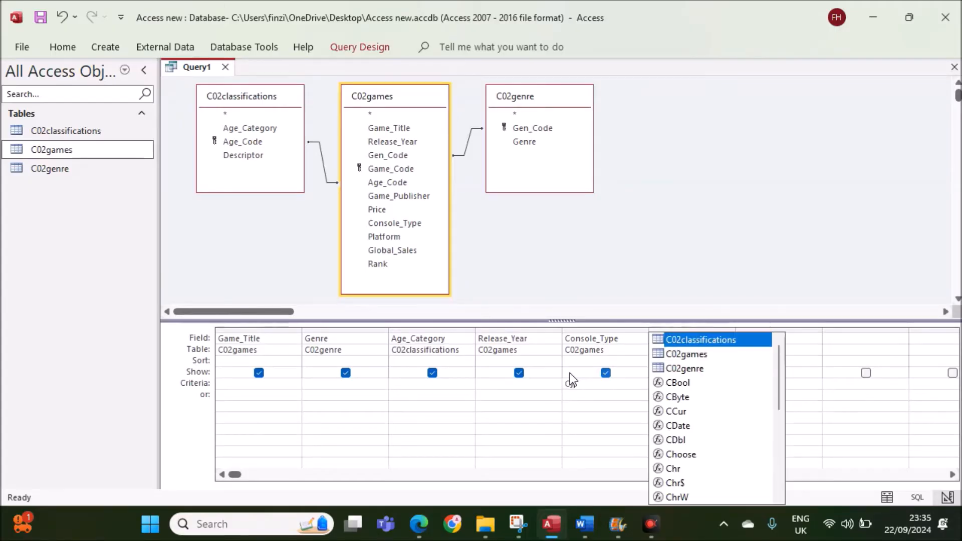
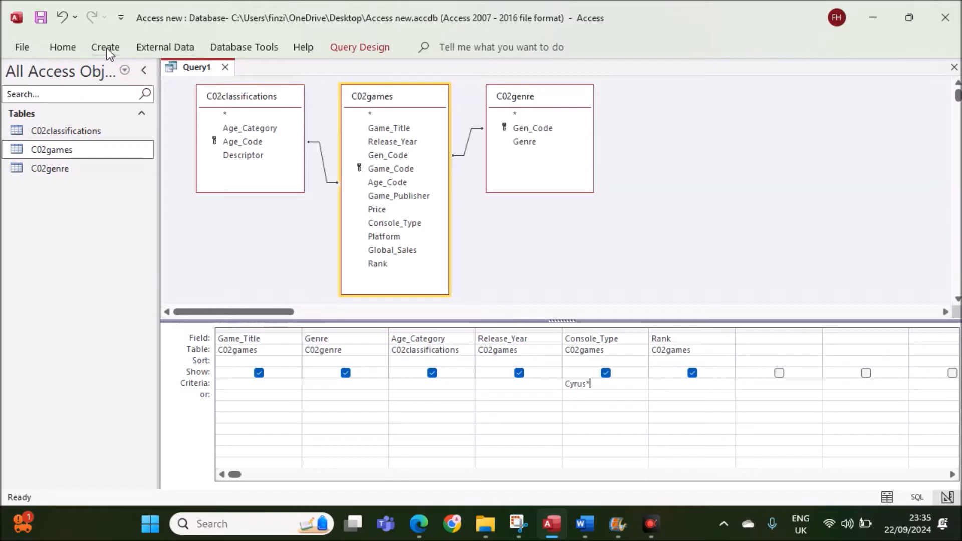
Step: Run the query to check the Console_Type values in its records, then return to design view
left_click(342, 49)
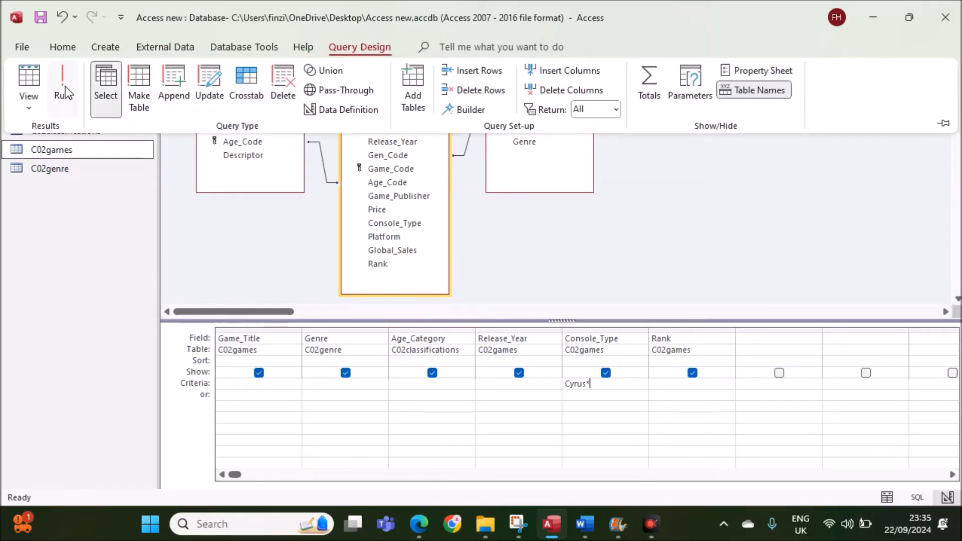
left_click(61, 88)
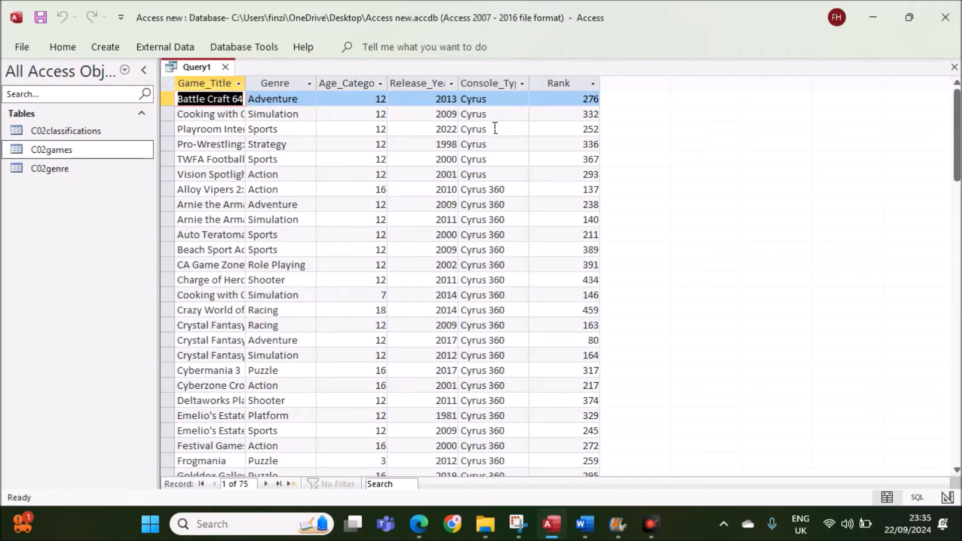
scroll(494, 125, "down", 10)
scroll(478, 273, "up", 10)
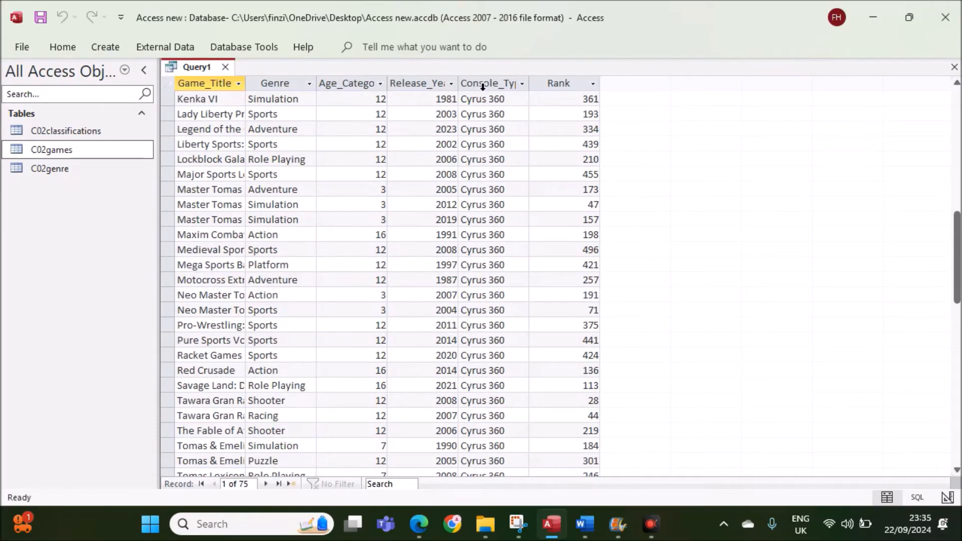
right_click(202, 69)
left_click(257, 148)
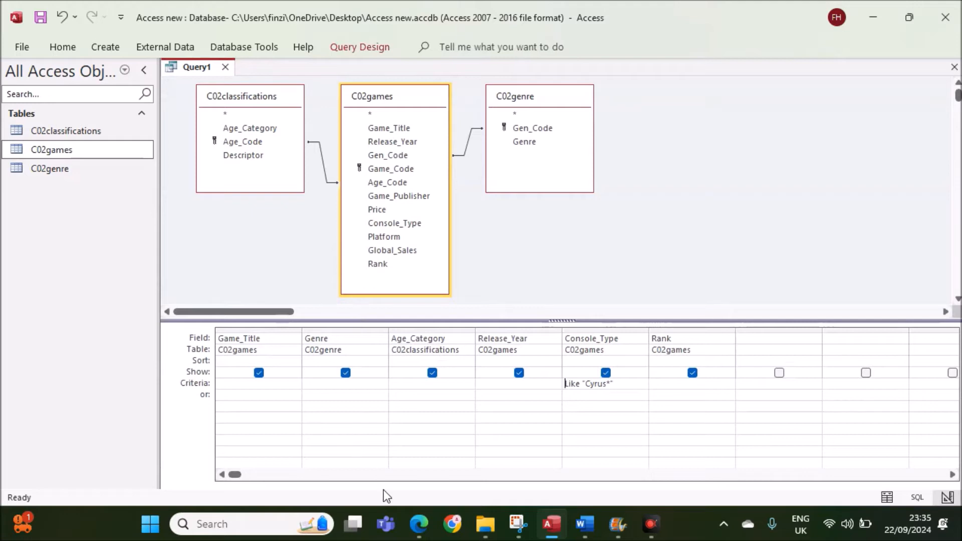
Step: Highlight the Release_Year condition in the exam paper PDF, then enter >=2010 as the Release_Year criterion in the Access query
left_click(419, 524)
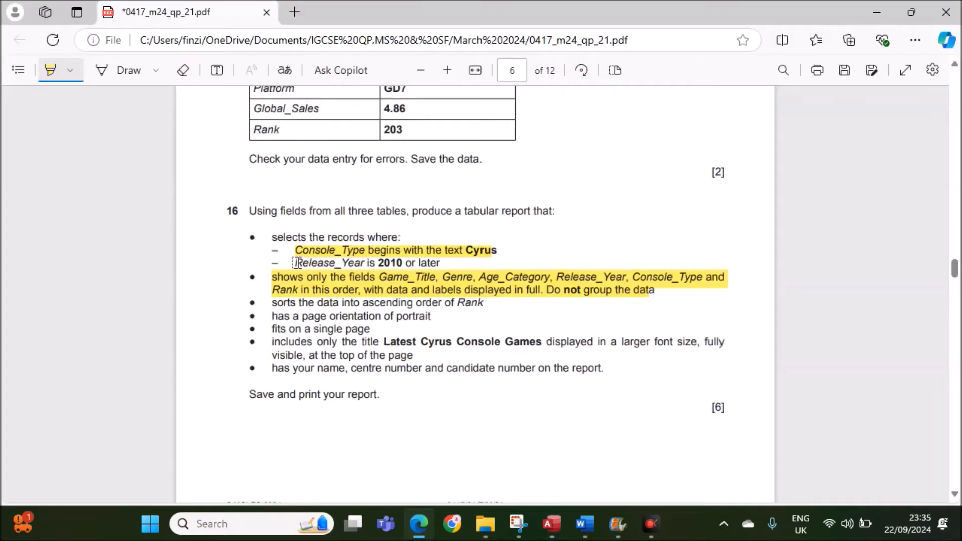
mouse_move(299, 264)
left_mouse_down()
mouse_move(390, 255)
mouse_move(448, 264)
left_mouse_up()
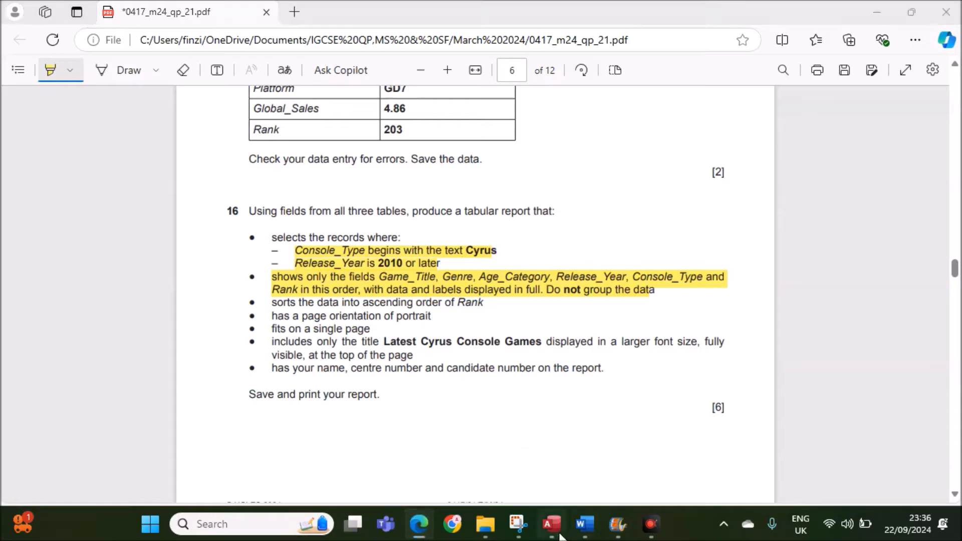
left_click(551, 524)
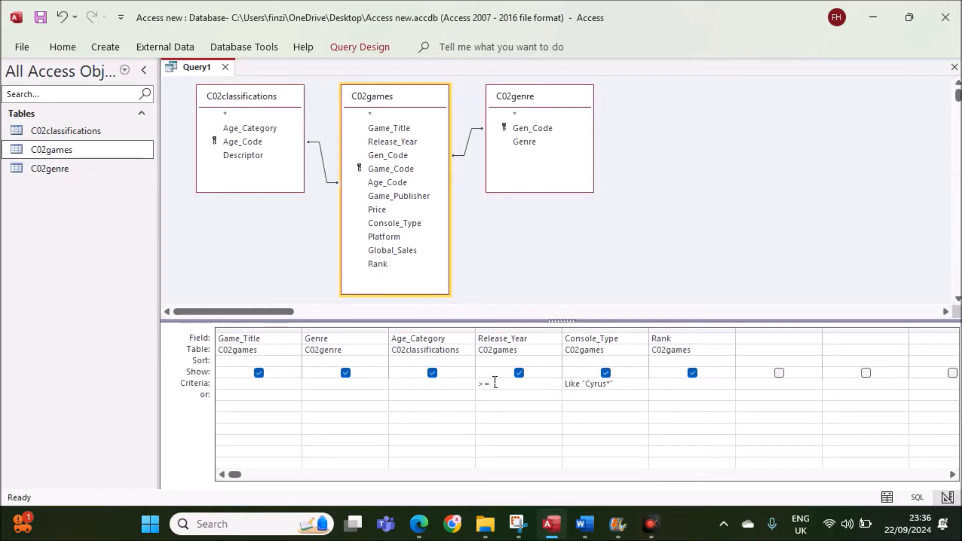
type("10")
left_click(491, 412)
Step: Run the query and review the Release_Year values in its records, then compare with the exam paper PDF and return to Access
left_click(332, 49)
left_click(67, 72)
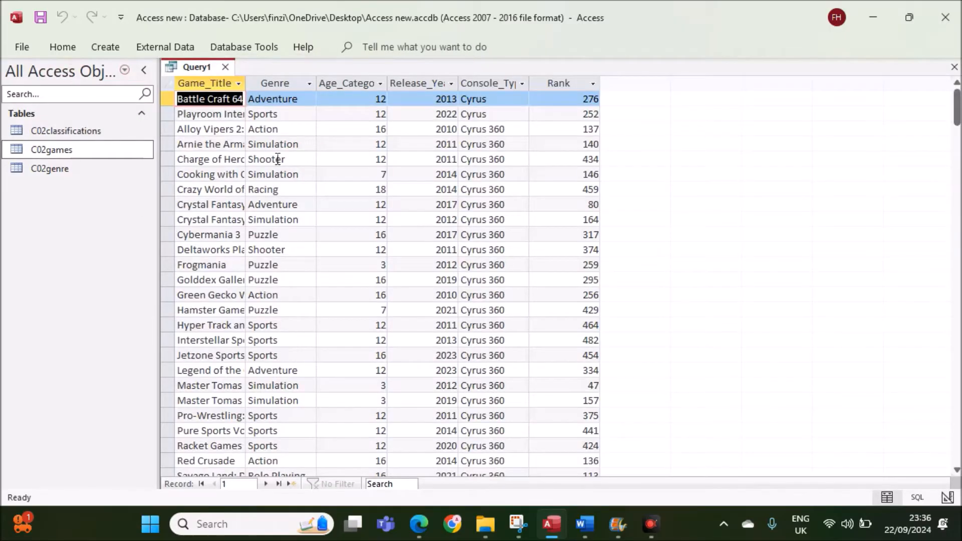
scroll(356, 356, "down", 5)
scroll(365, 368, "up", 5)
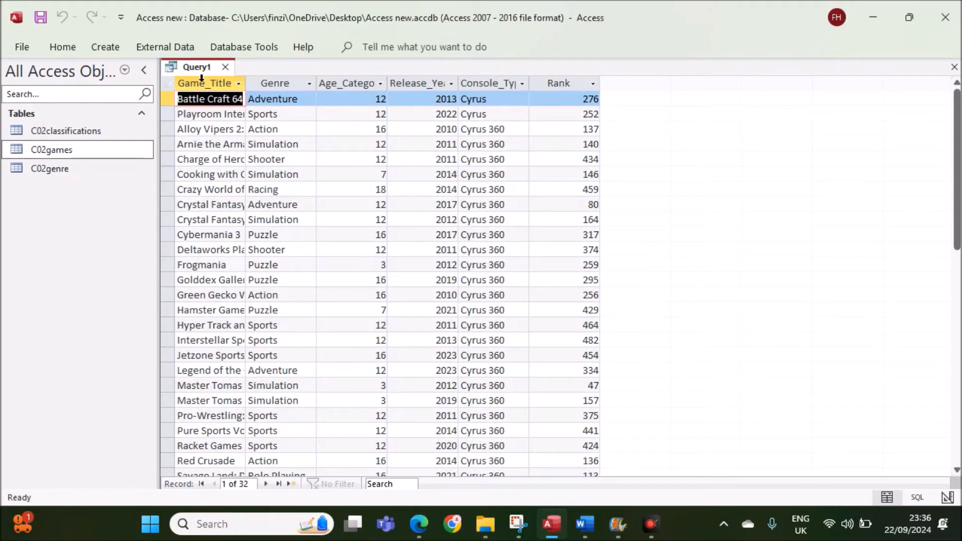
left_click(420, 523)
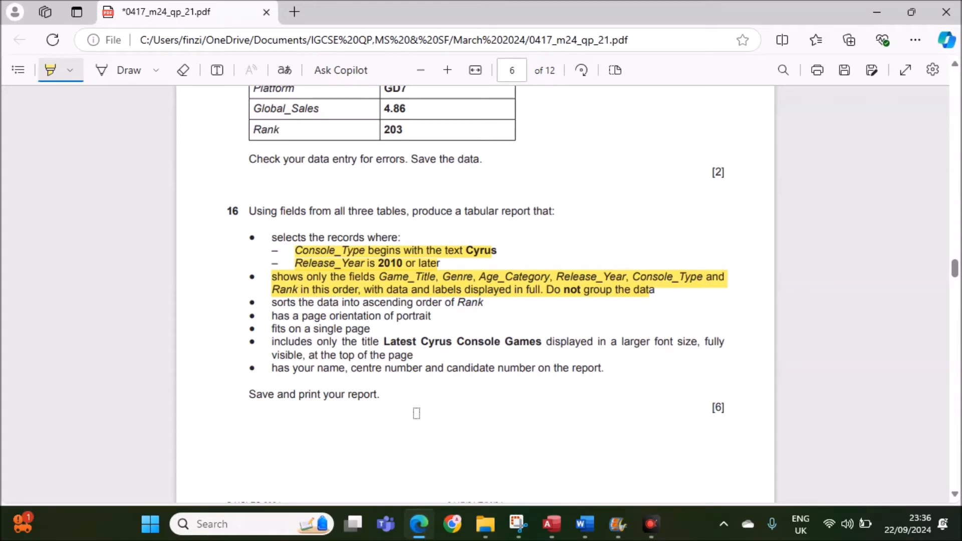
left_click(555, 522)
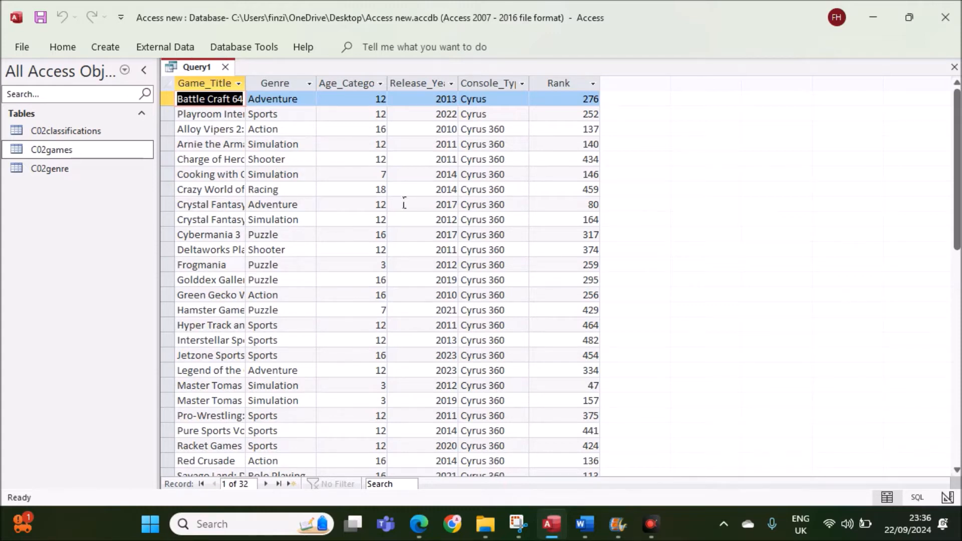
Step: Save the query under the name Query1 and close it
right_click(194, 68)
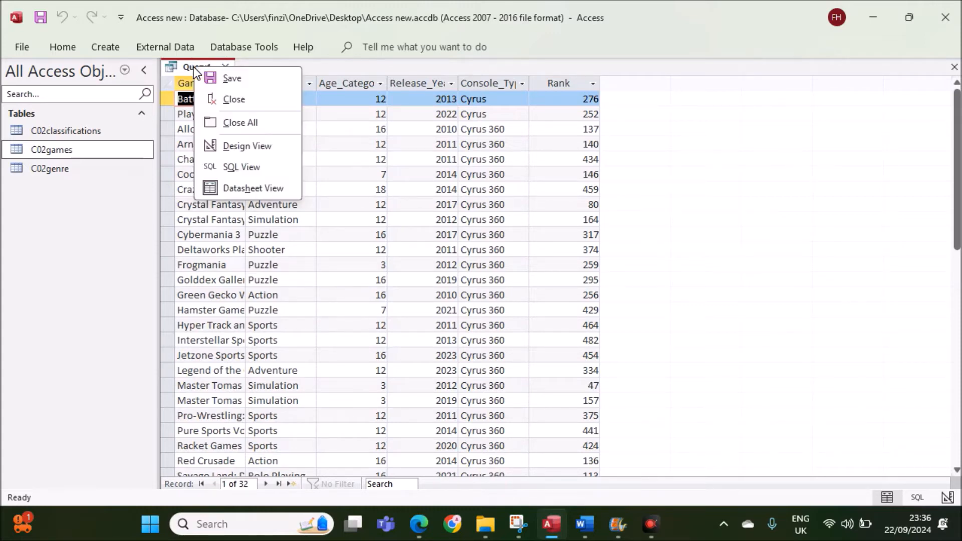
left_click(230, 79)
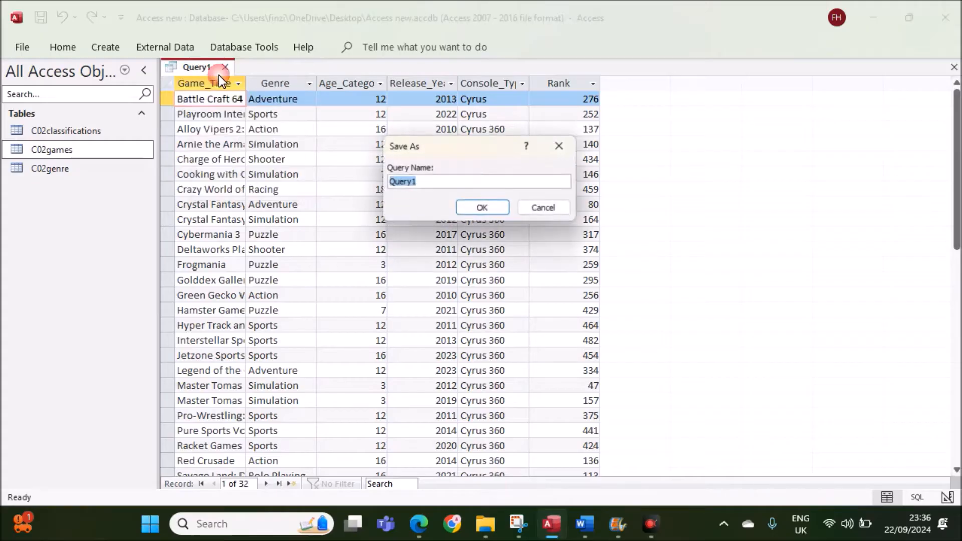
left_click(471, 208)
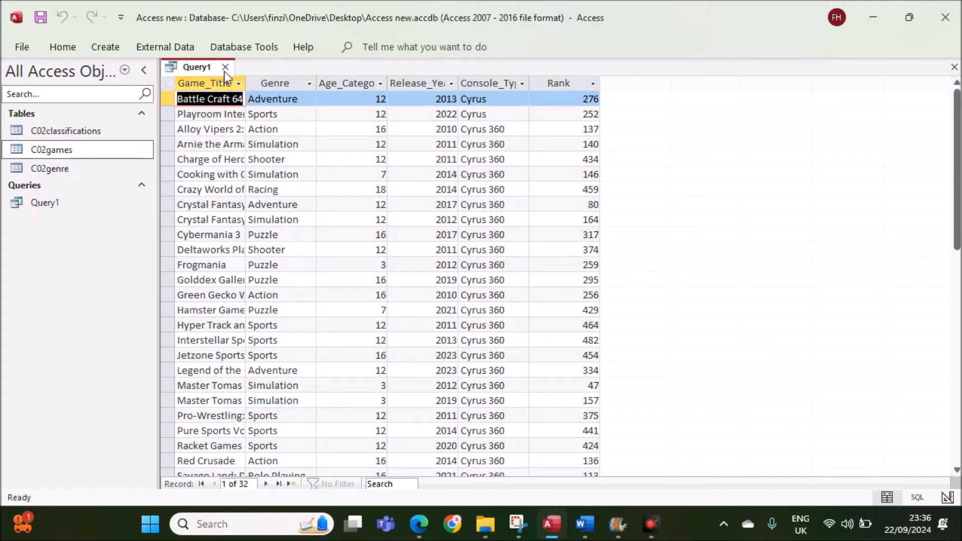
left_click(225, 67)
Step: Start a Report Wizard report from Query1 with all its fields, checking the requirements in the exam paper PDF before continuing in Access
left_click(88, 201)
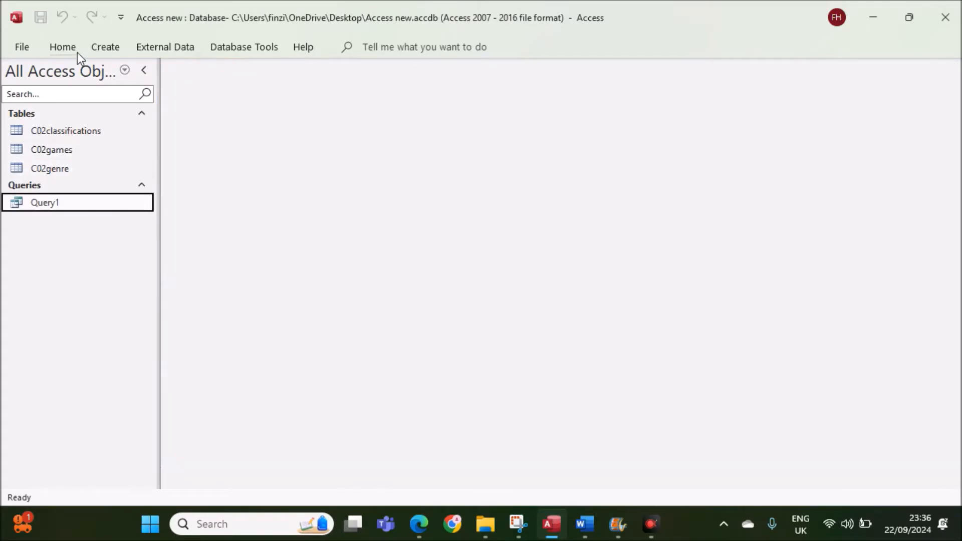
left_click(95, 48)
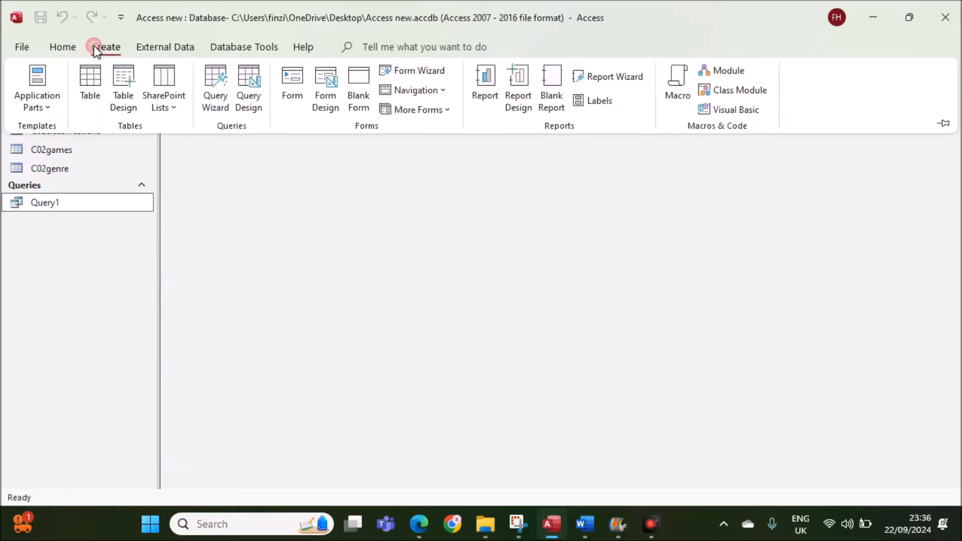
left_click(635, 74)
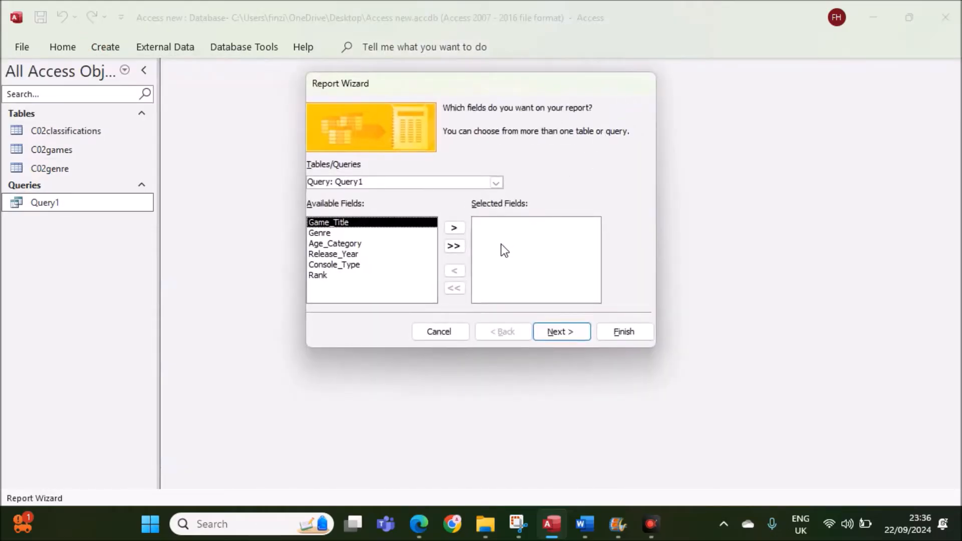
left_click(456, 246)
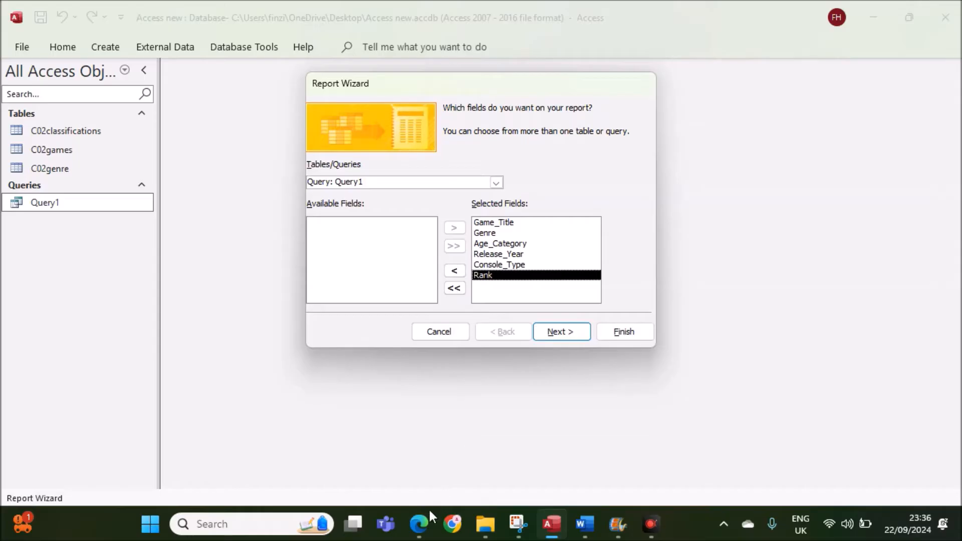
left_click(419, 524)
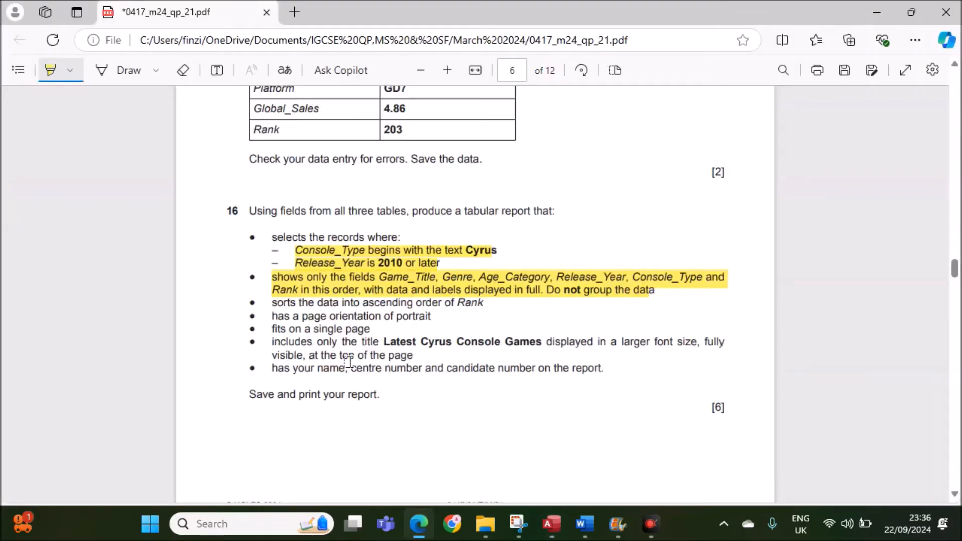
left_click(551, 524)
left_click(549, 332)
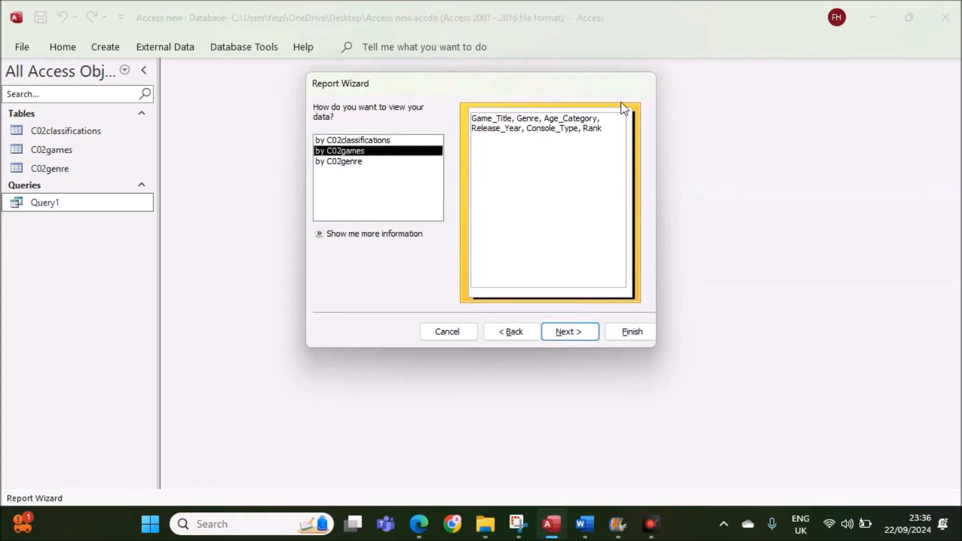
Step: Set the report data to be viewed by C02games, with no grouping levels and no sort field
left_click(421, 140)
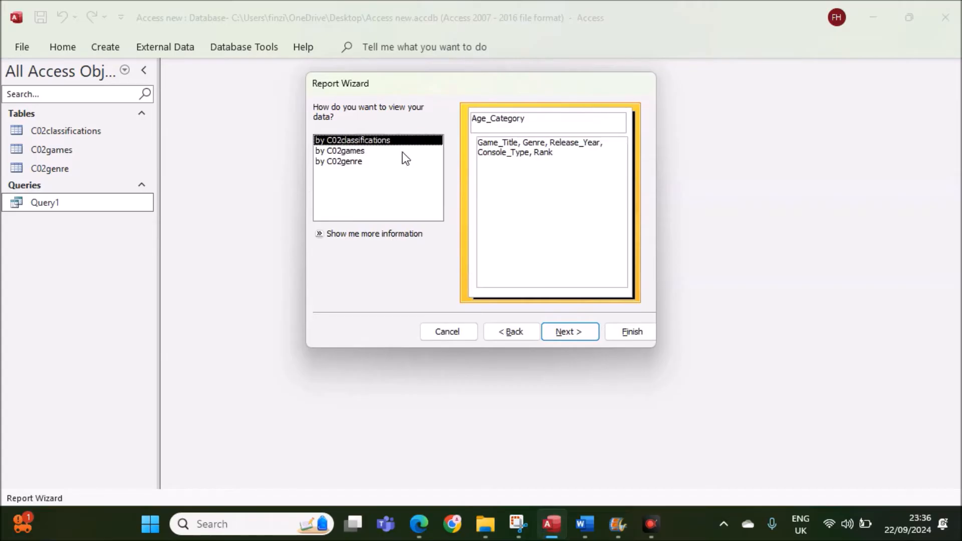
left_click(402, 152)
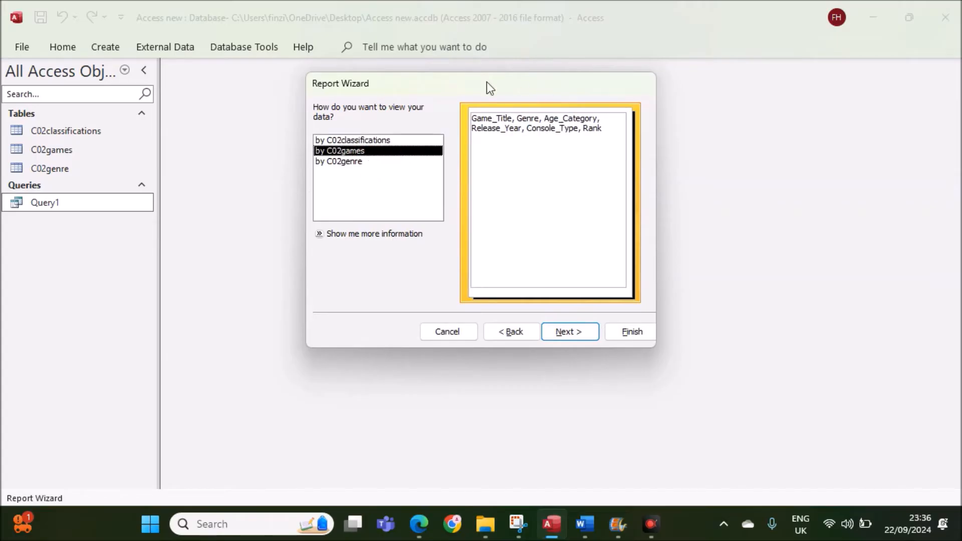
left_click(572, 332)
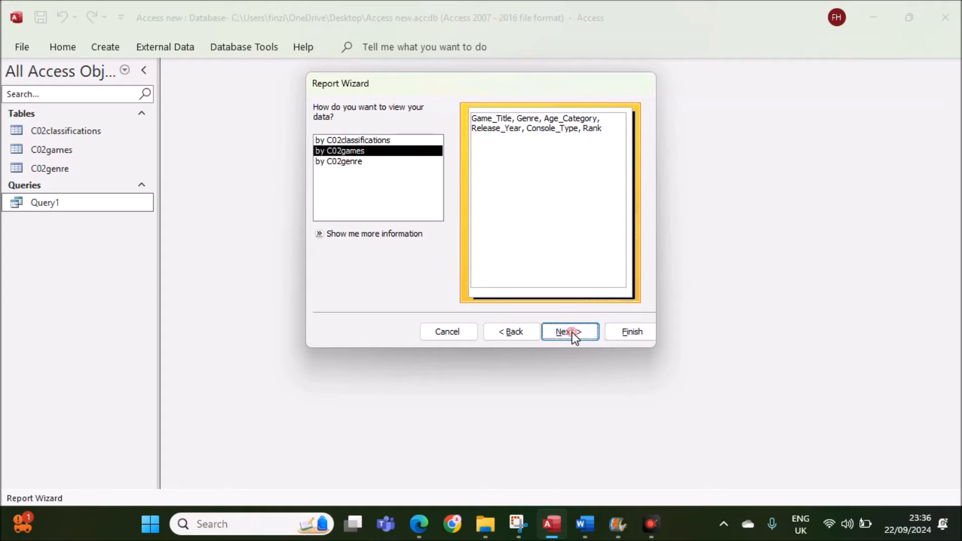
left_click(571, 332)
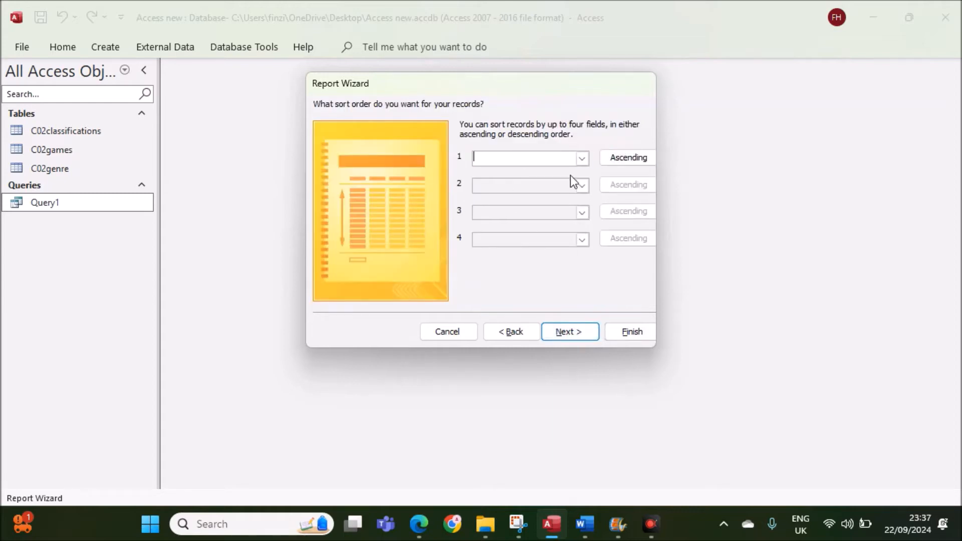
left_click(568, 326)
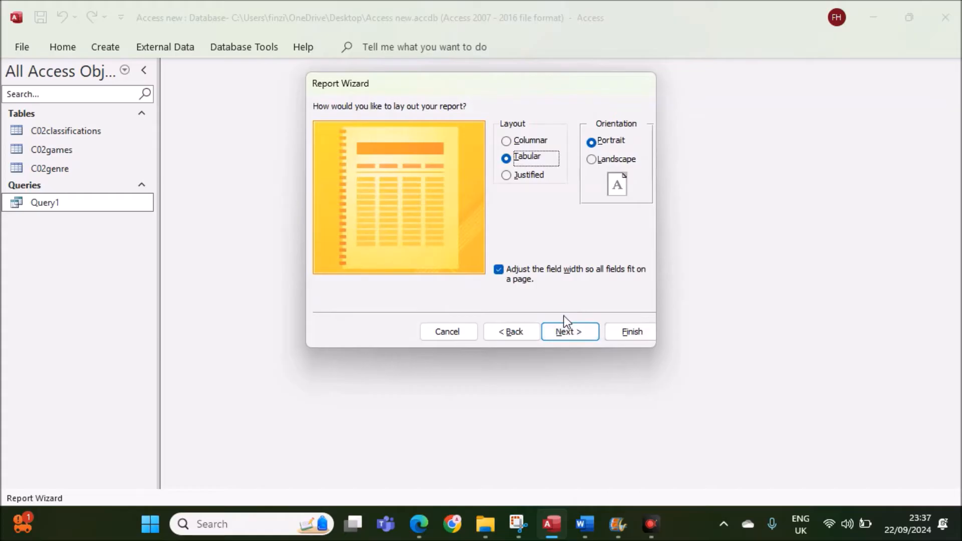
Step: Highlight the portrait orientation requirement in the exam paper PDF, then accept the Tabular layout and Portrait orientation in the Access Report Wizard
left_click(419, 523)
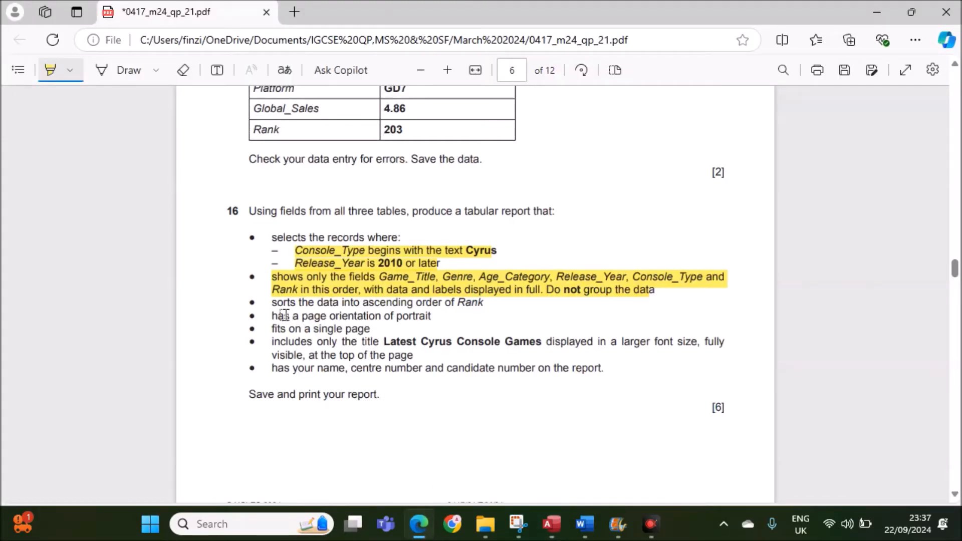
left_click_drag(272, 316, 443, 315)
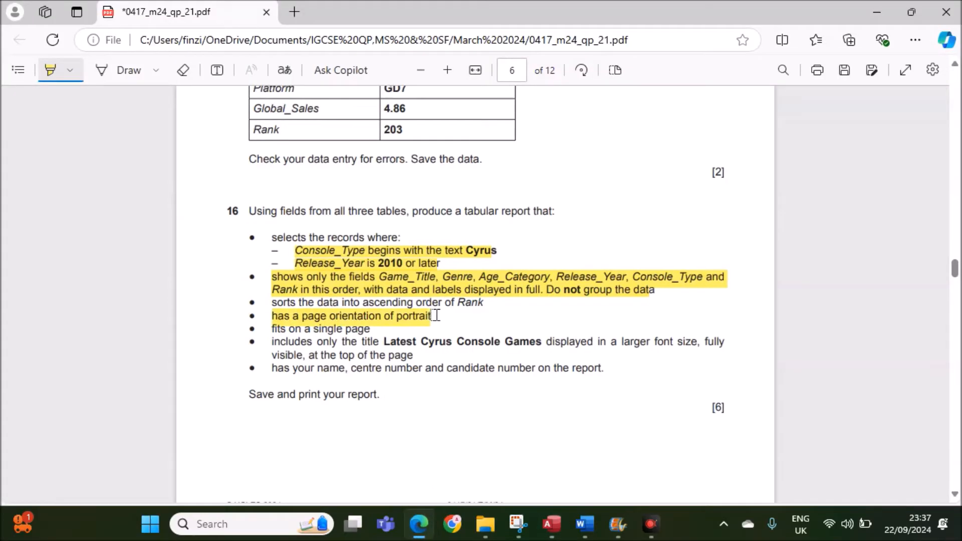
left_click(551, 524)
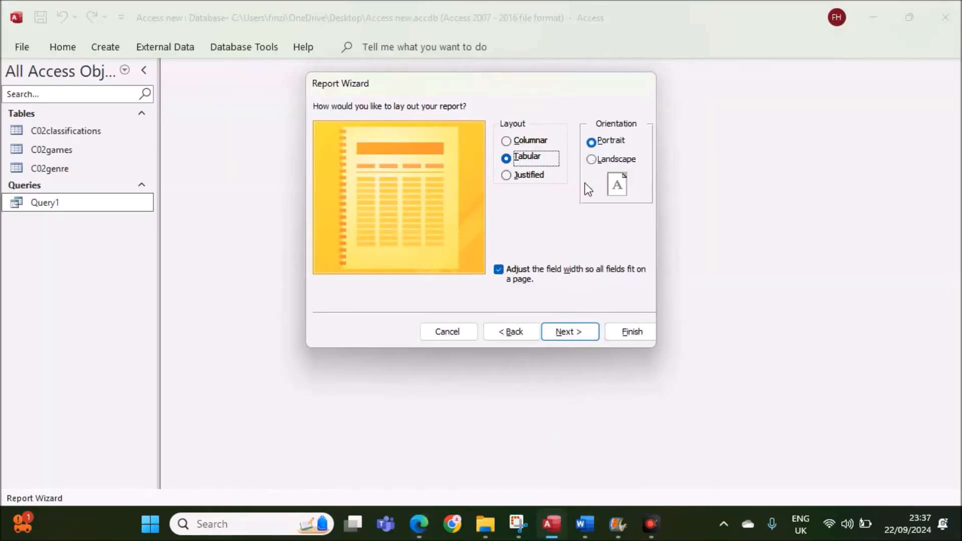
left_click(563, 330)
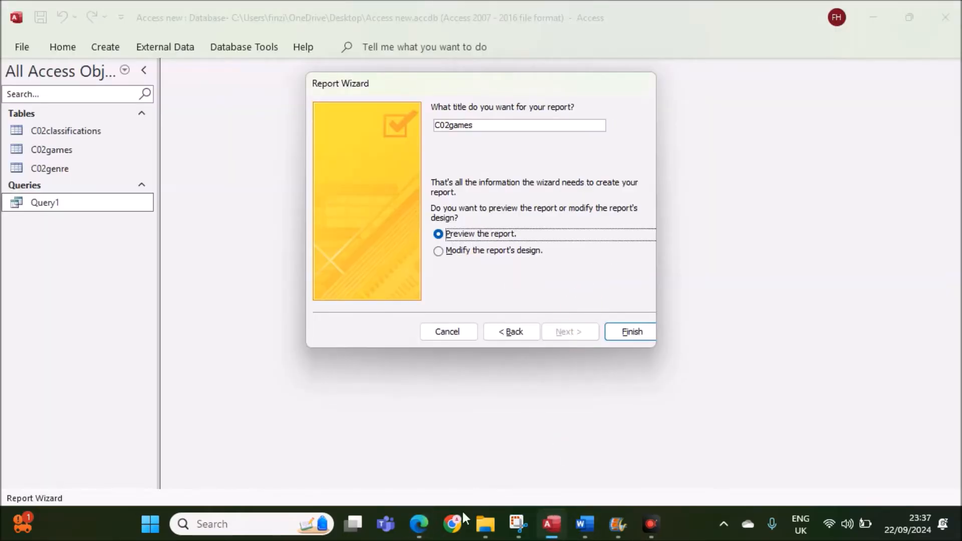
Step: Select the title Latest Cyrus Console Games in the exam paper PDF, then select the default report title in the Access Report Wizard for replacement
left_click(421, 522)
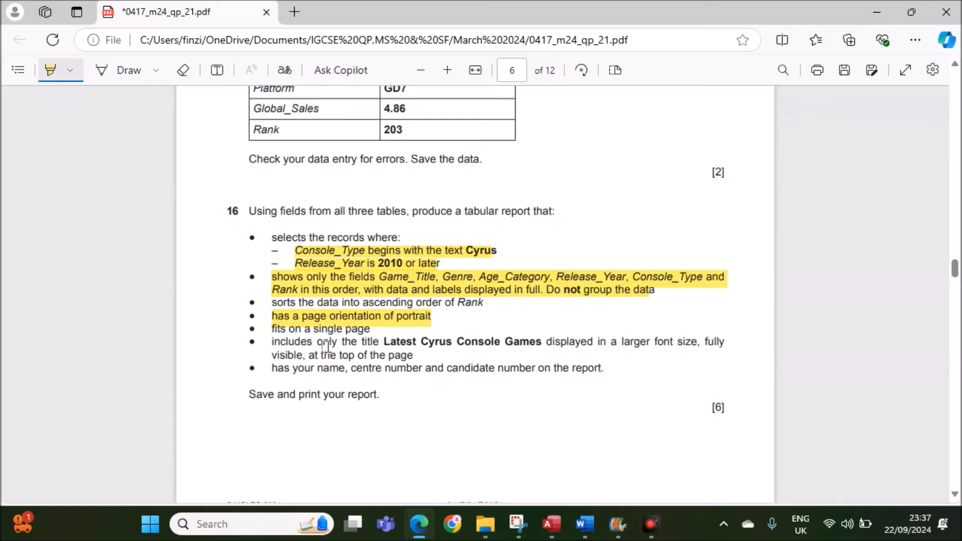
left_click(52, 70)
left_click_drag(384, 342, 542, 343)
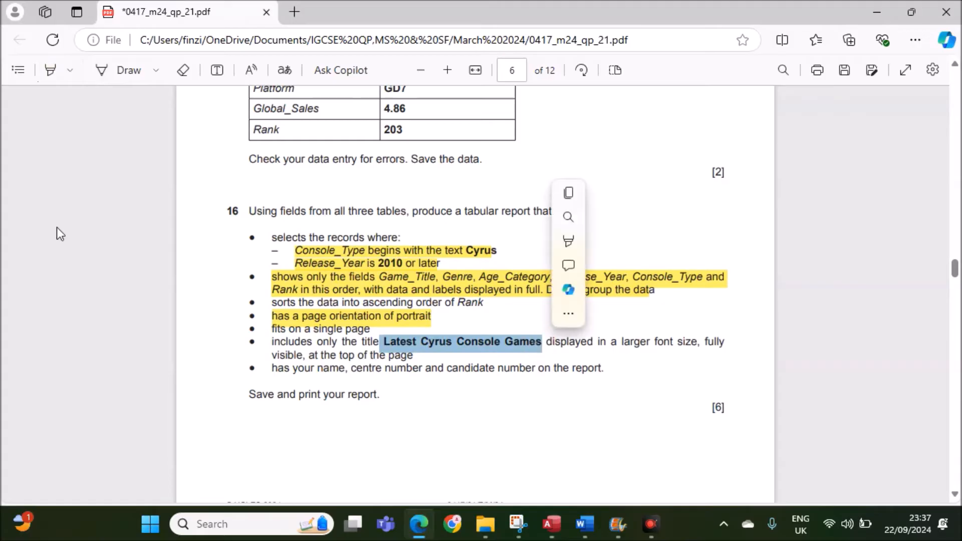
left_click(565, 521)
left_click_drag(496, 122, 417, 127)
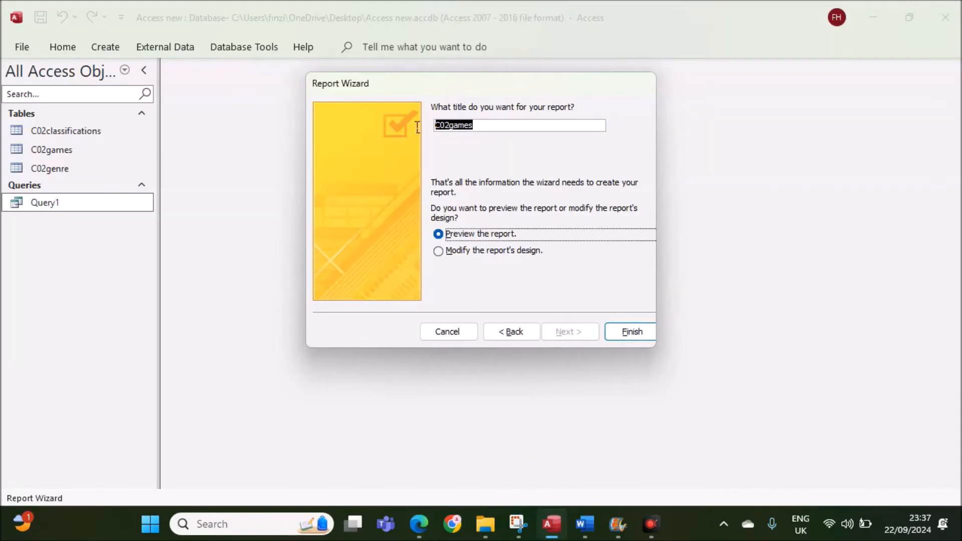
Step: Title the report "Latest Cyrus Console Games", remove the leading space from the name, and finish the wizard with the report preview
type("Latest Cyrus Console Games")
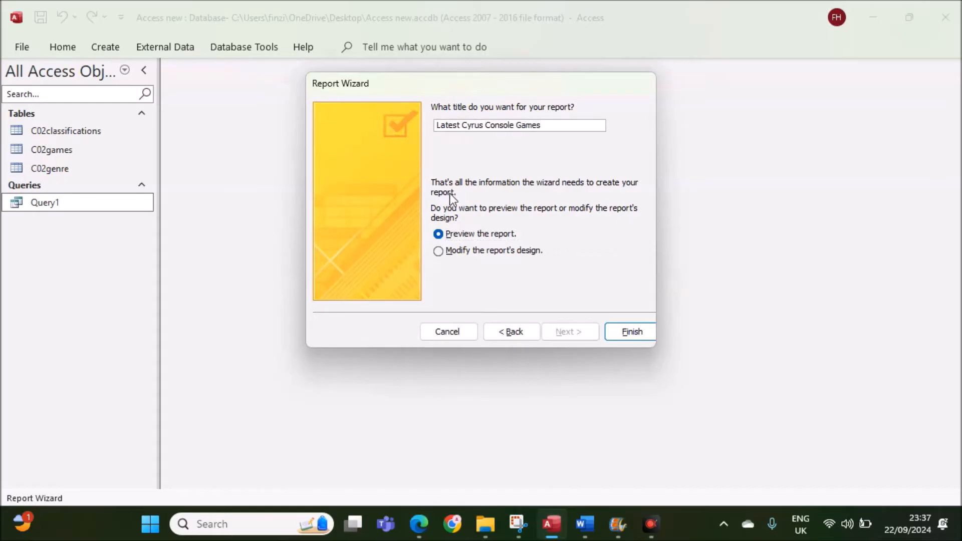
left_click(626, 333)
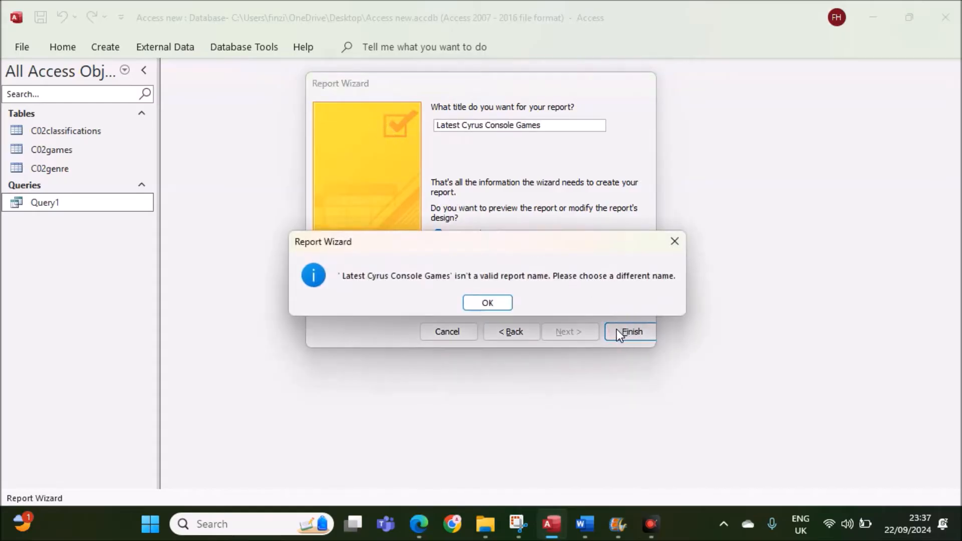
left_click(473, 302)
left_click(434, 125)
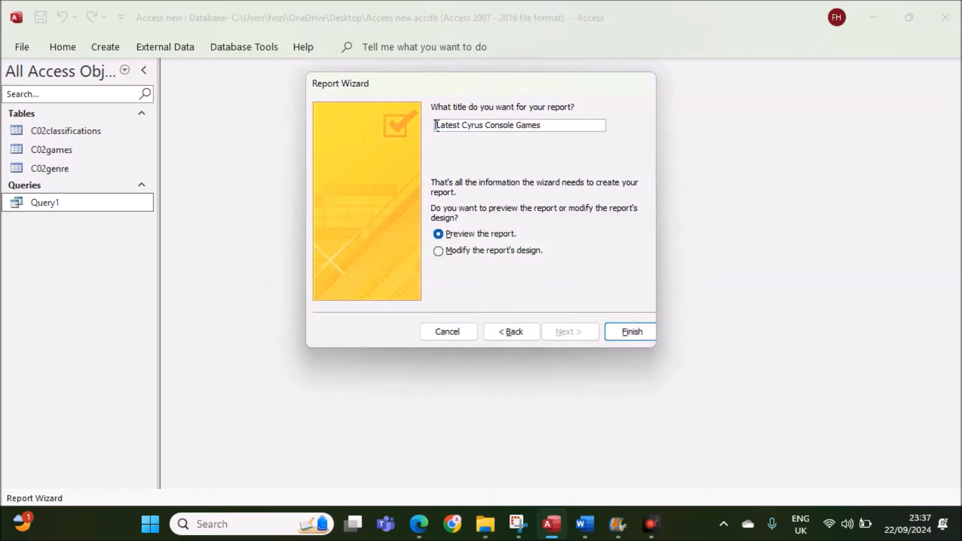
key("Delete")
left_click(654, 328)
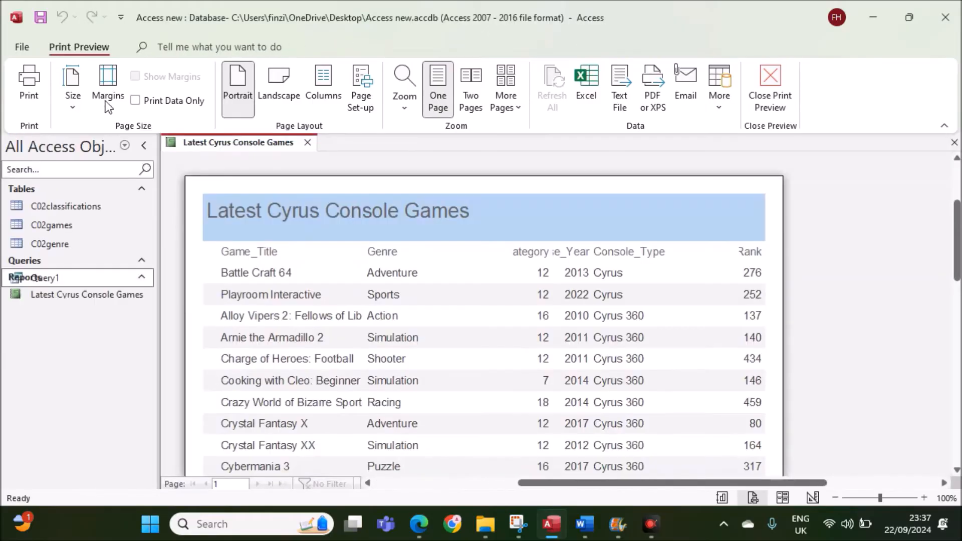
Step: Switch to the question paper PDF in Edge and highlight question 16's requirement about the title Latest Cyrus Console Games
left_click(419, 524)
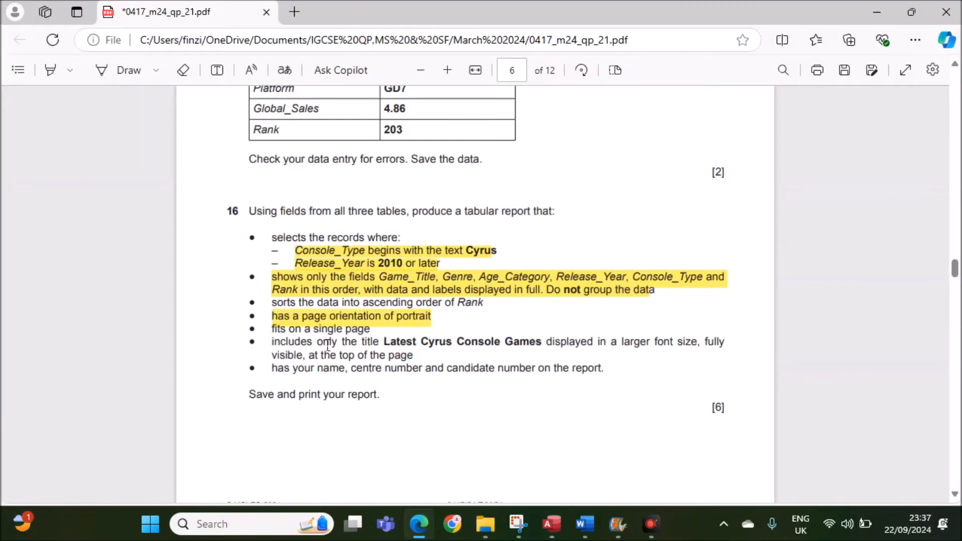
left_click(50, 70)
left_click_drag(270, 341, 415, 356)
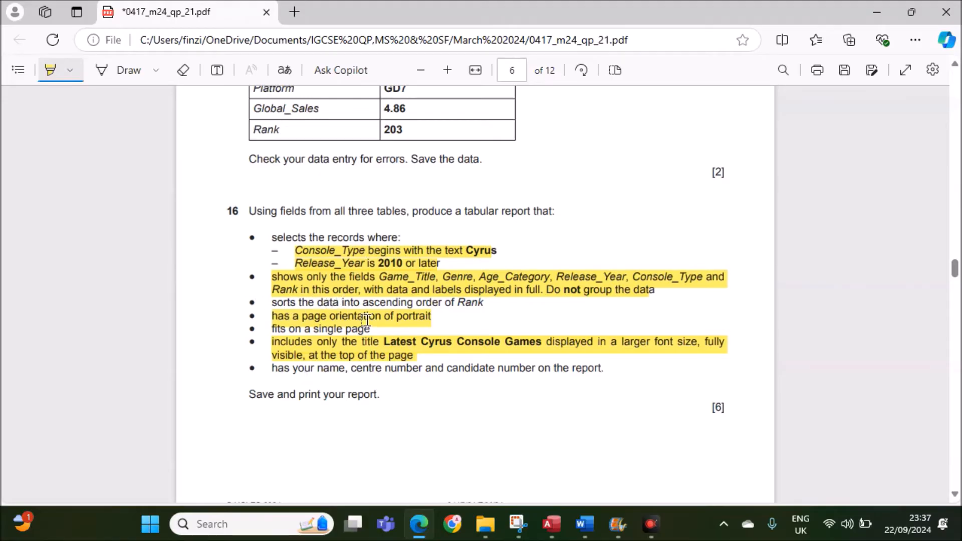
Step: Switch back to Access, open the Latest Cyrus Console Games report in Design View and close the Field List
left_click(553, 524)
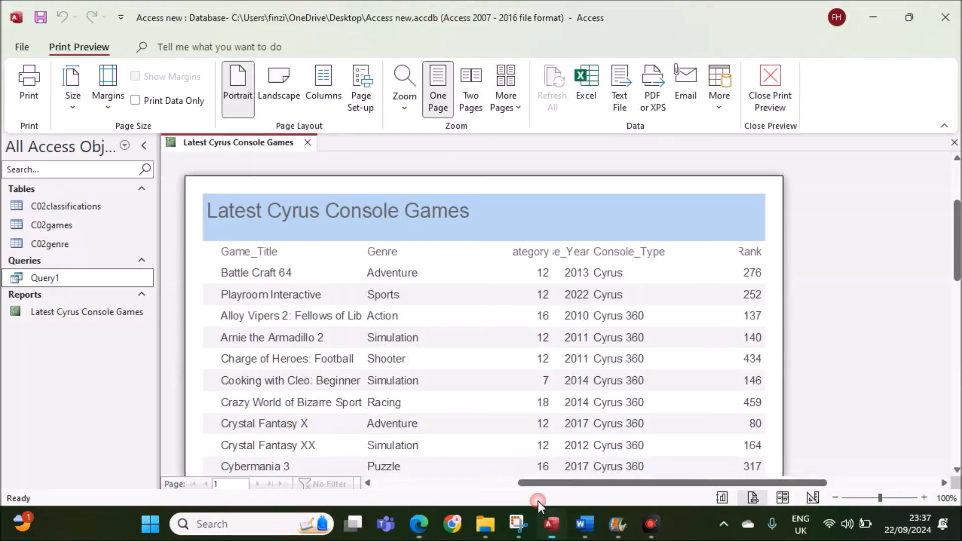
right_click(250, 141)
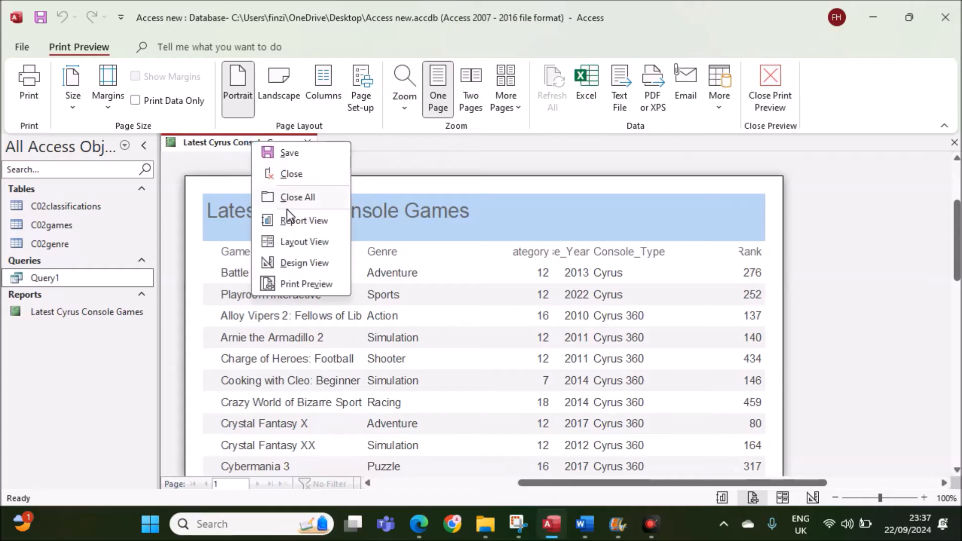
left_click(296, 261)
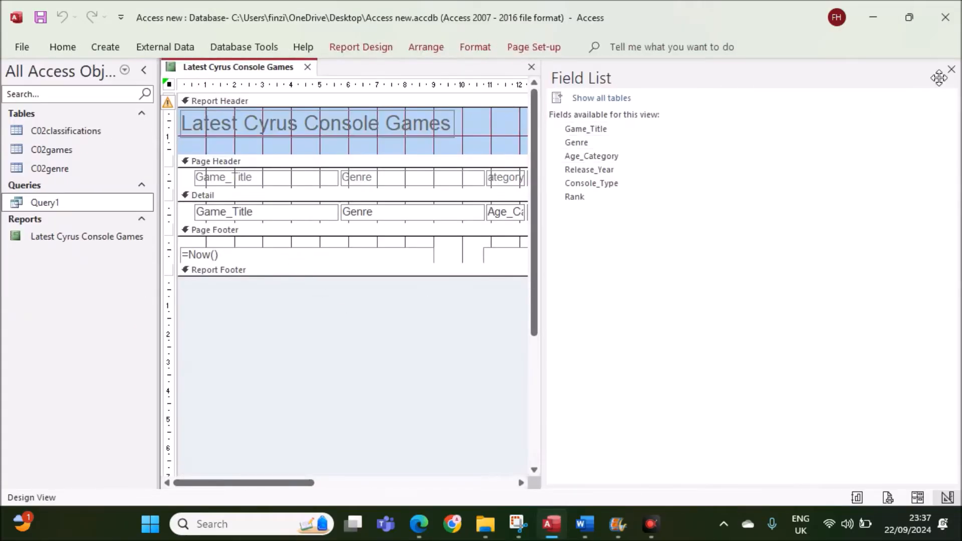
left_click(952, 71)
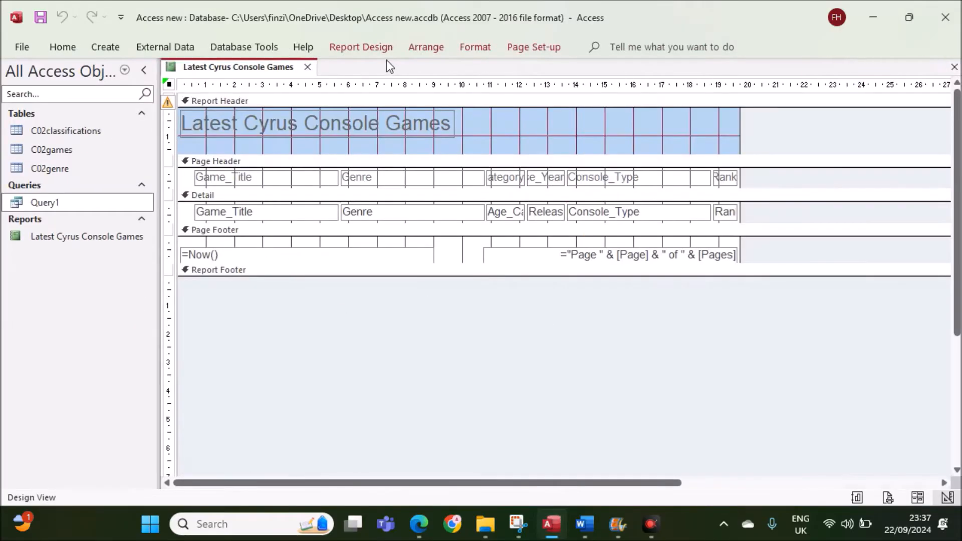
Step: Show the report's grouping and sorting options and add a new sort level
left_click(373, 49)
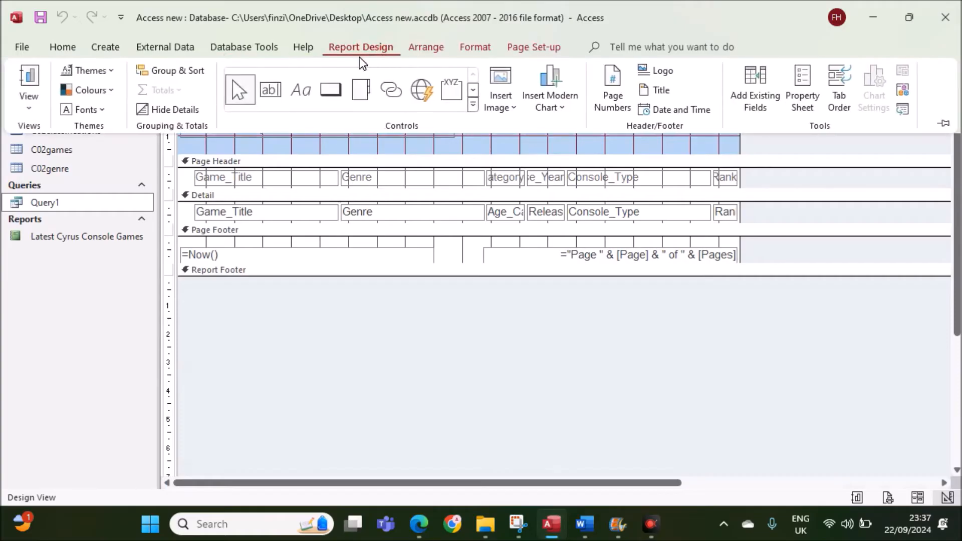
left_click(161, 74)
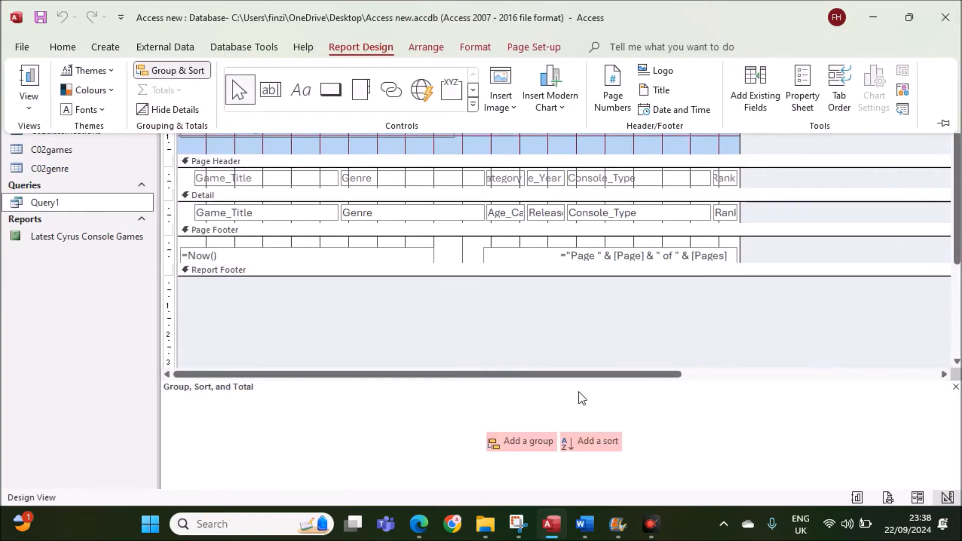
left_click(583, 441)
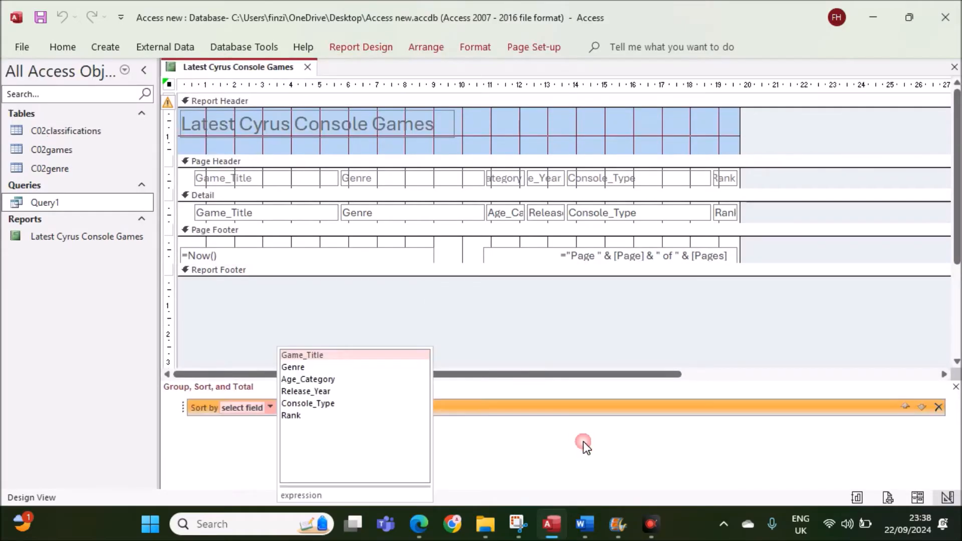
Step: Switch to the question paper in Edge and highlight the requirement to sort the data into ascending order of Rank
left_click(419, 524)
left_click_drag(273, 304, 483, 306)
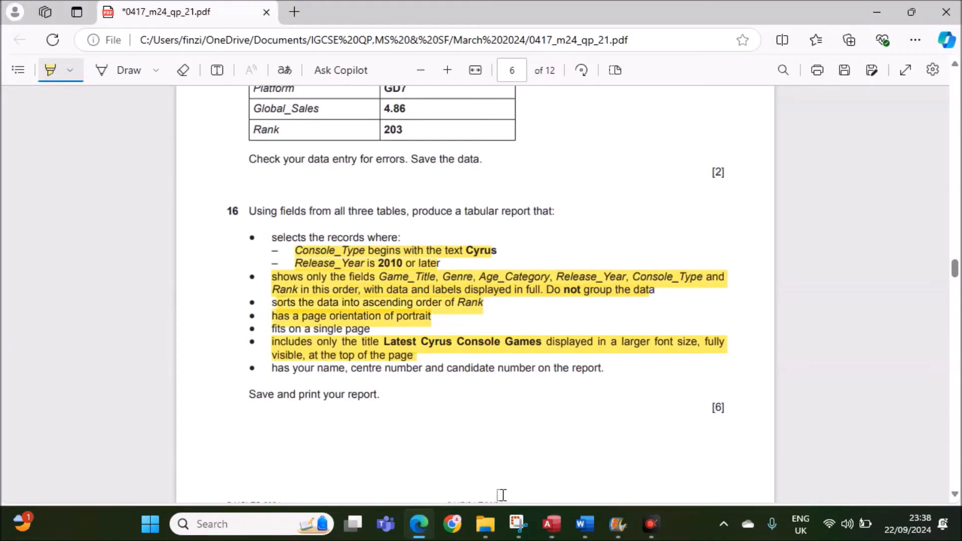
Step: Back in Access, set the report's sort level to Rank from smallest to largest and close the sorting options
left_click(551, 524)
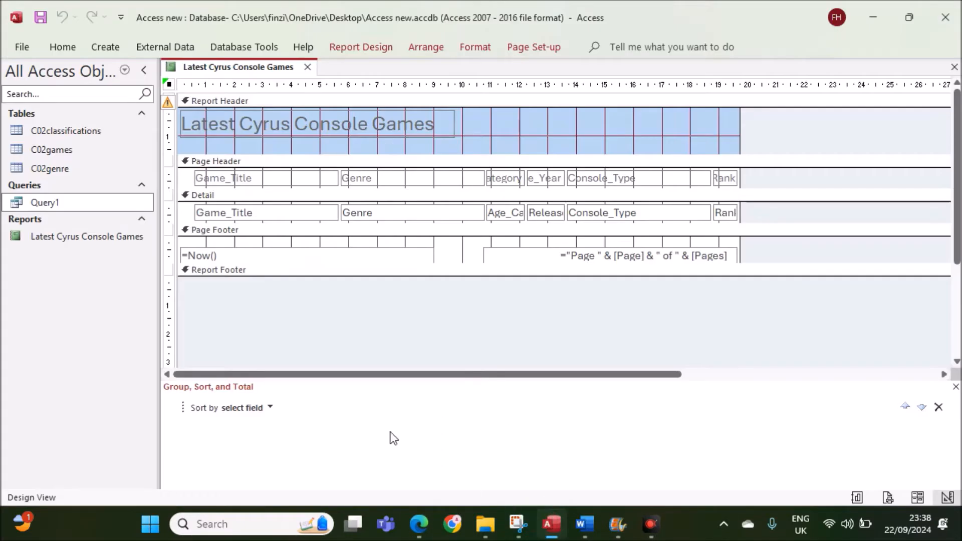
left_click(270, 407)
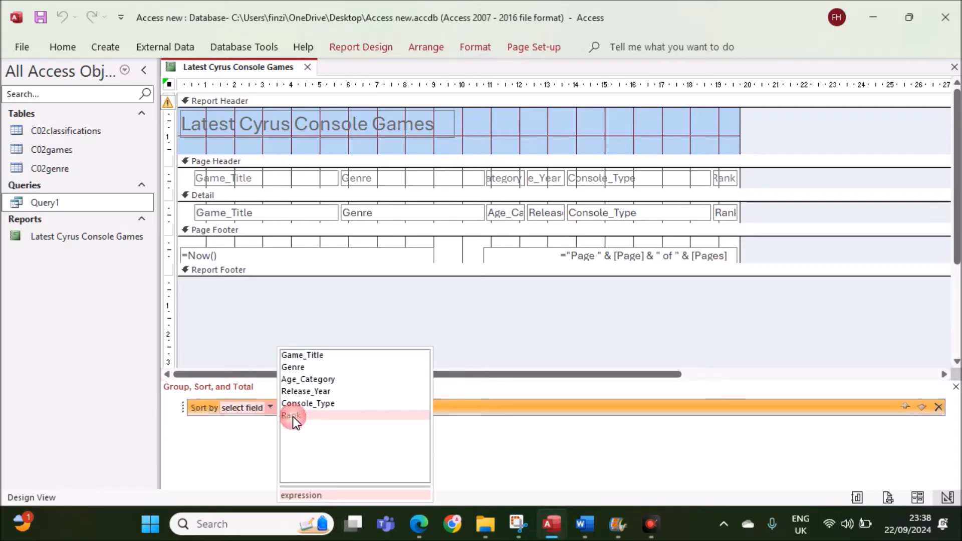
left_click(292, 416)
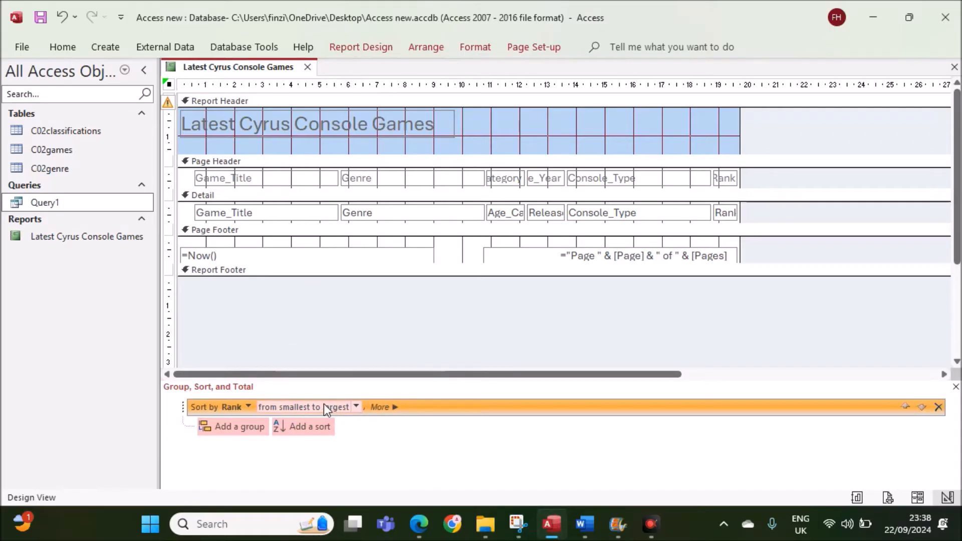
left_click(956, 388)
Step: Switch to the question paper in Edge and highlight the requirement for name, centre number and candidate number on the report
left_click(421, 524)
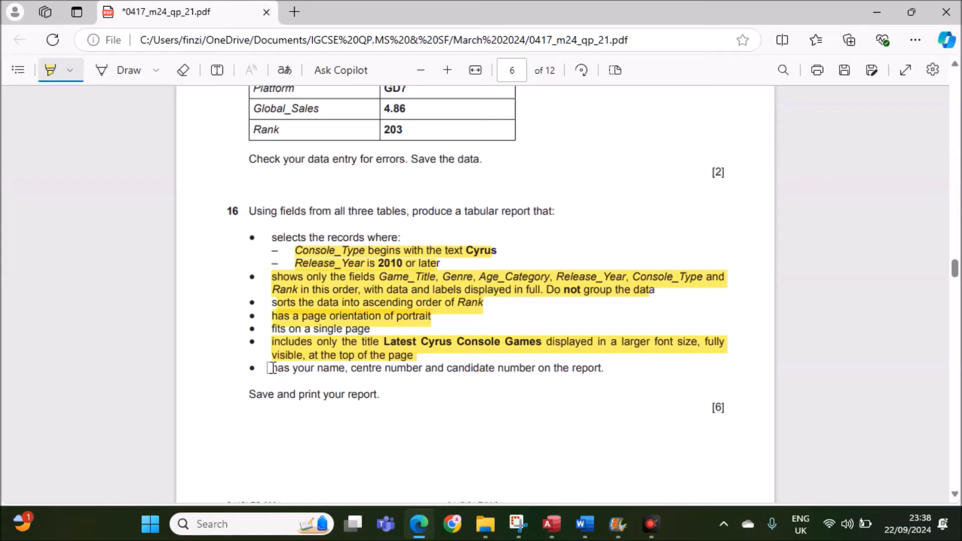
left_click_drag(274, 368, 600, 368)
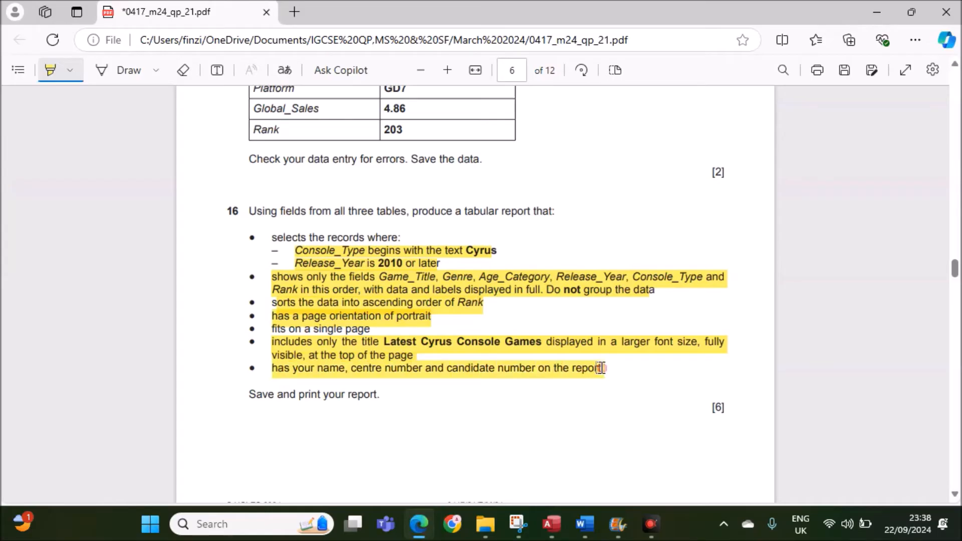
Step: Return to the report design in Access and delete the =Now() date field from the page footer
left_click(562, 521)
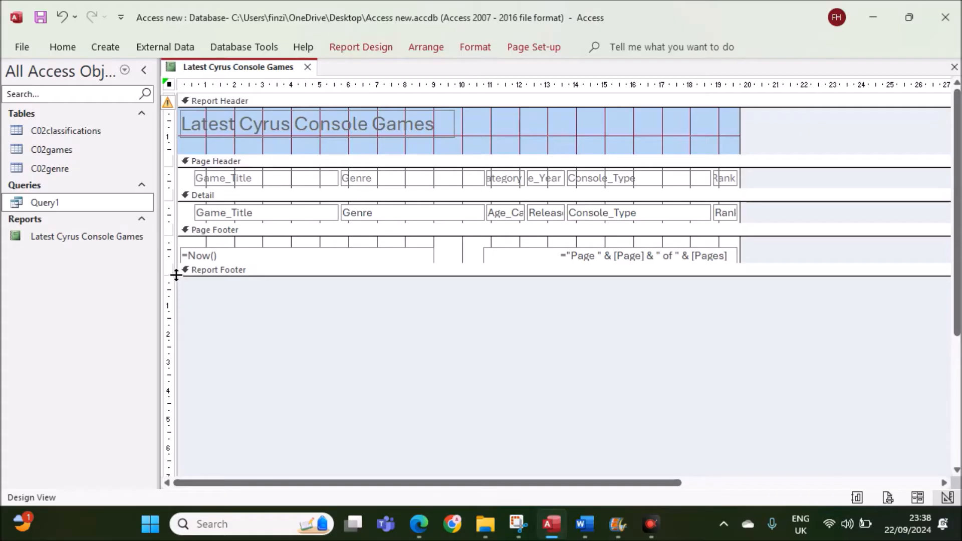
left_click_drag(176, 274, 175, 274)
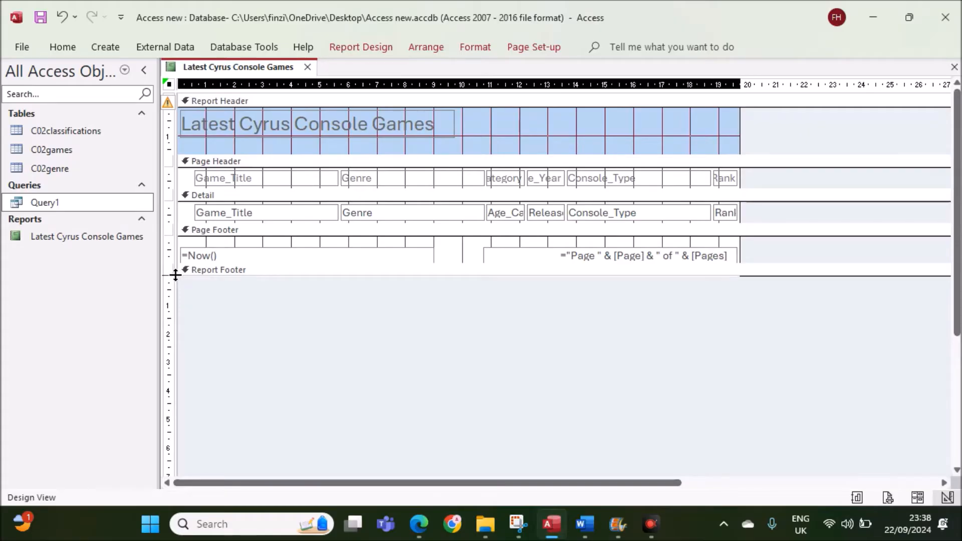
left_click(278, 250)
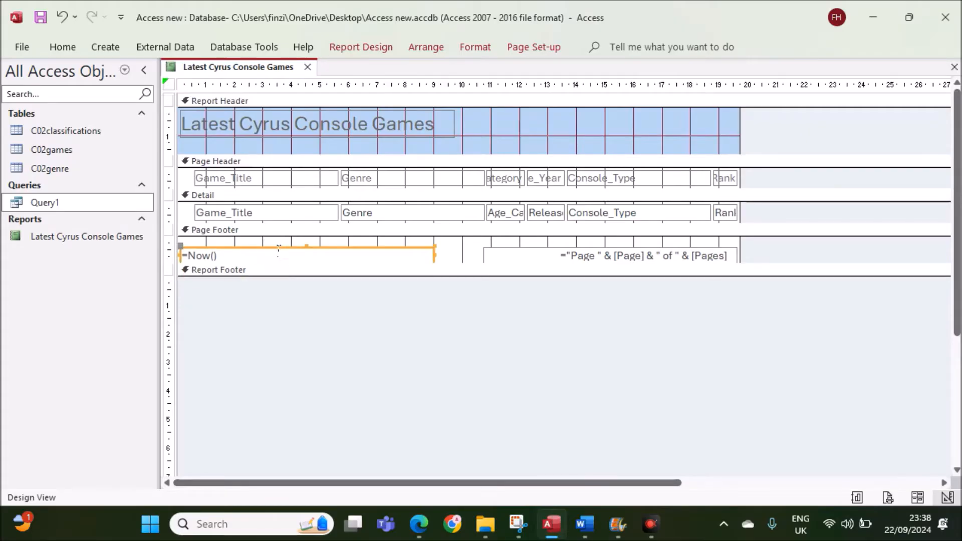
key("Delete")
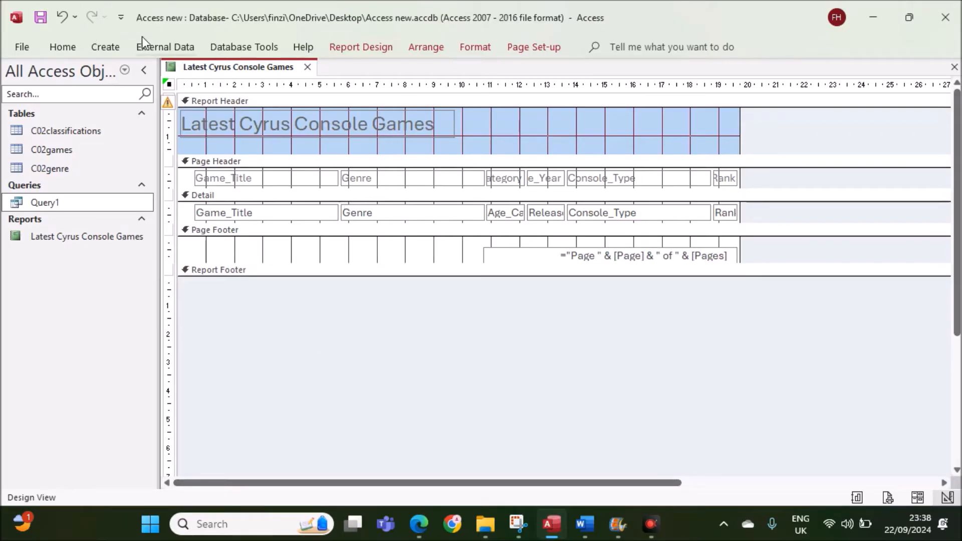
left_click(378, 46)
left_click(301, 91)
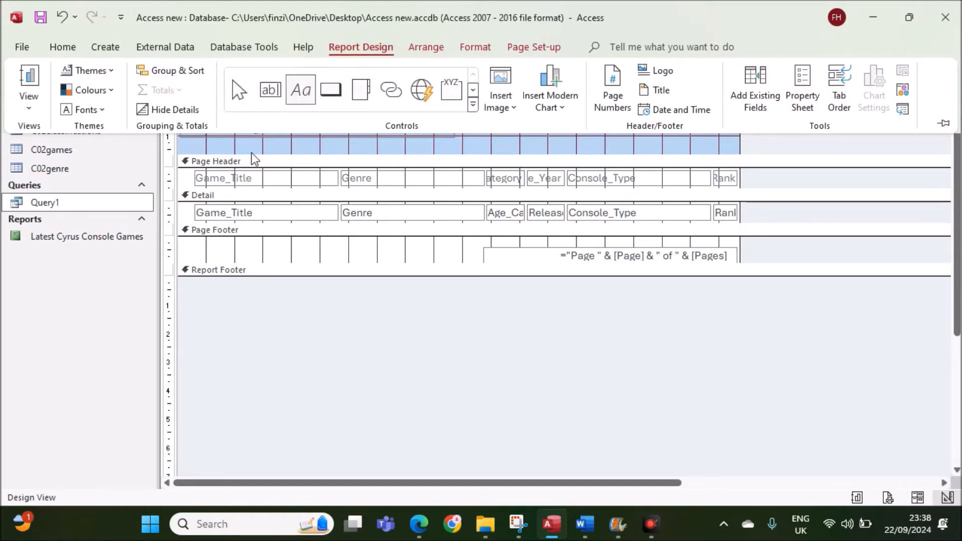
left_click(189, 246)
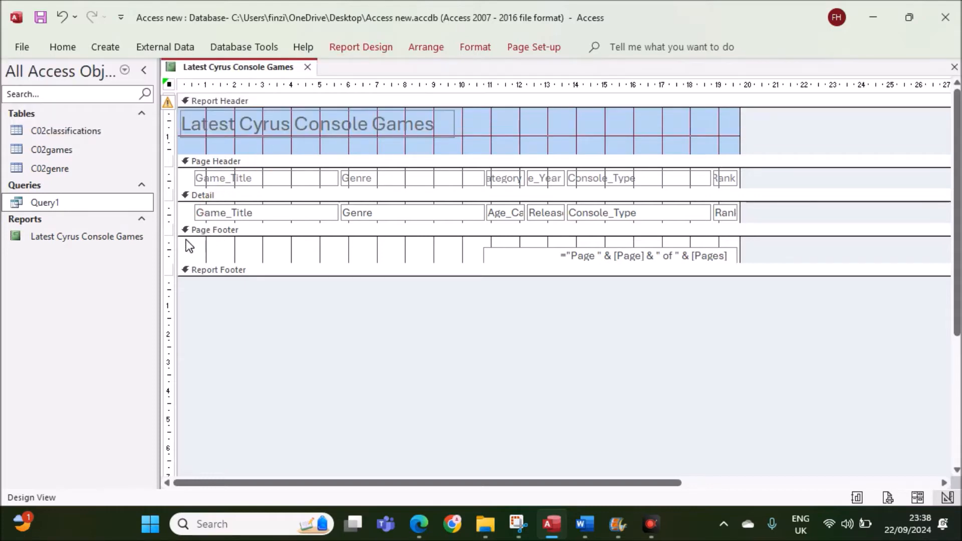
left_click(188, 243)
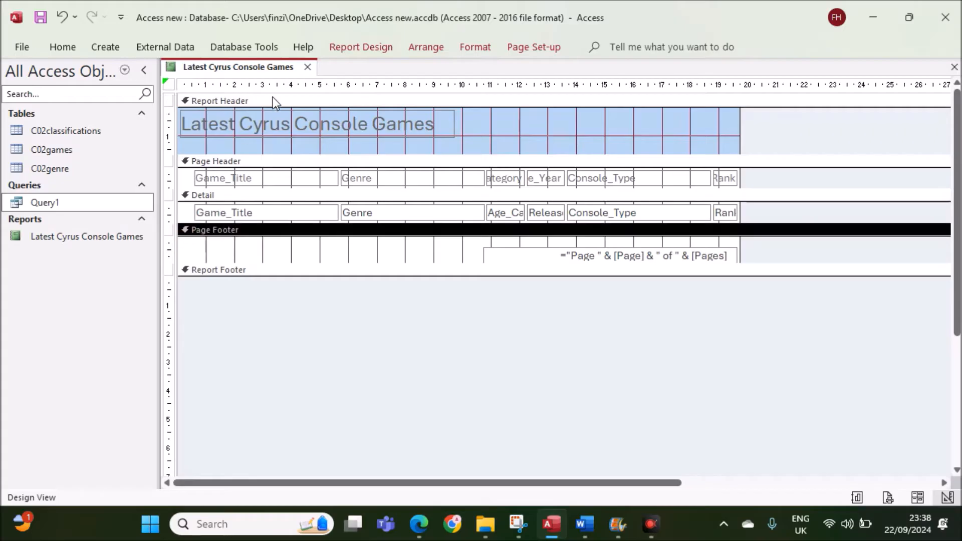
Step: Draw a label about 6 cm wide in the page footer and enter the name, centre number and candidate number in it
left_click(329, 47)
left_click(301, 90)
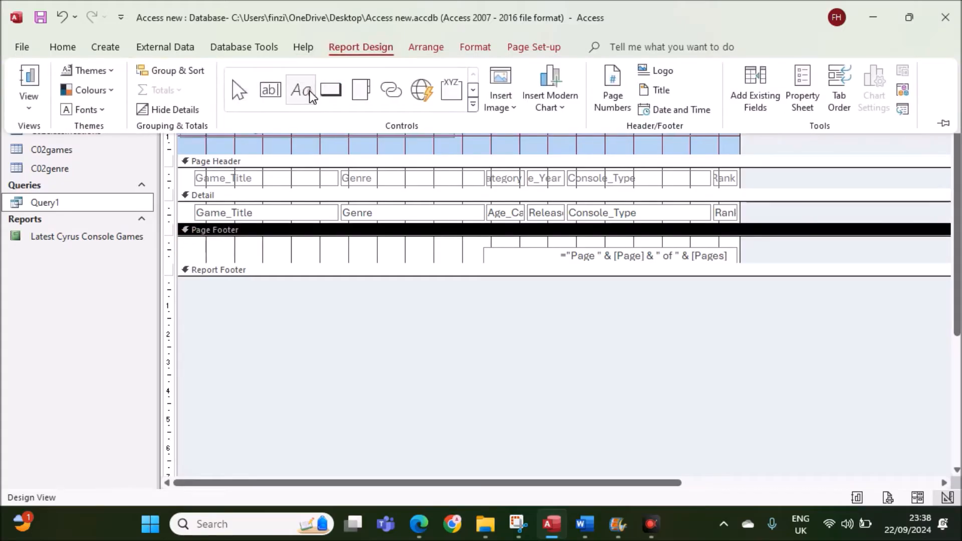
left_click(196, 243)
left_click(196, 242)
left_click_drag(196, 242, 375, 258)
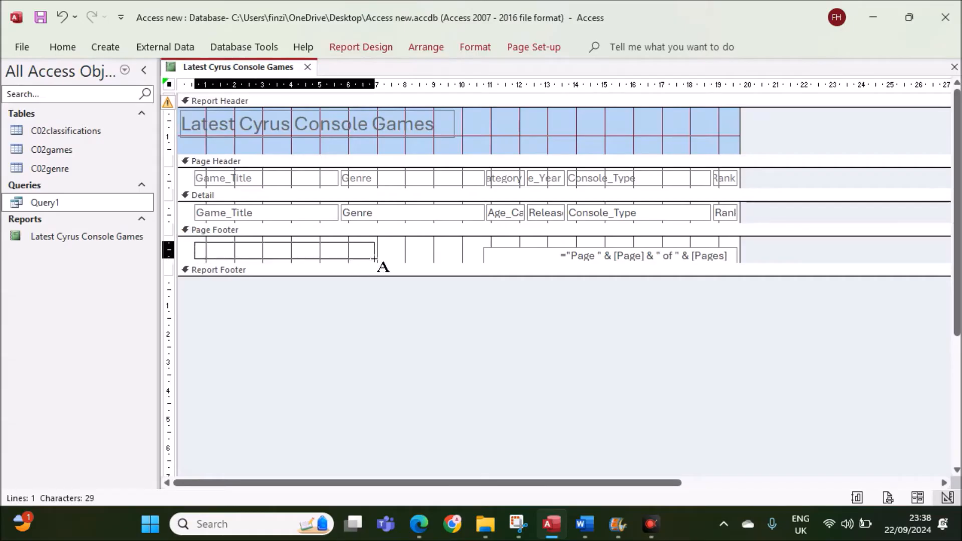
type("Name,")
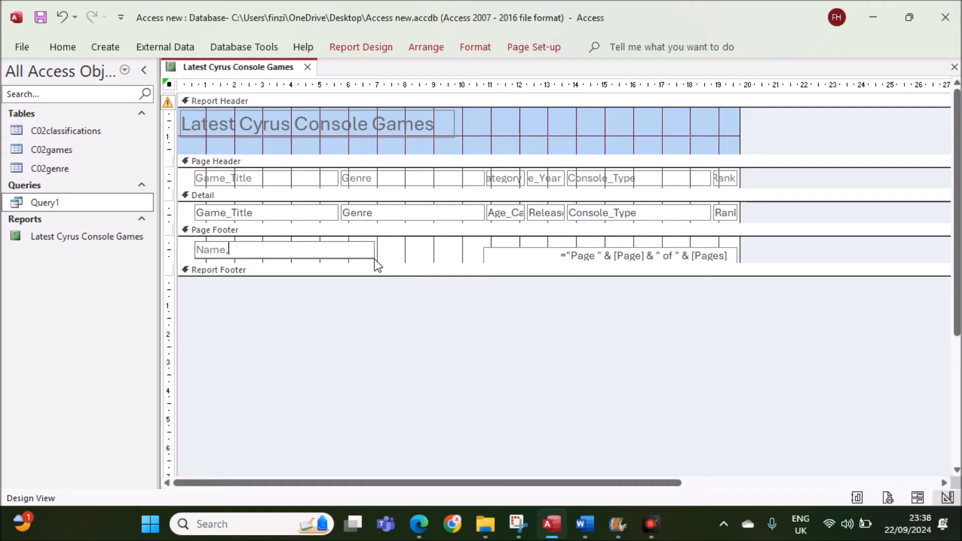
type("ZZ123,1234")
Step: Switch to the question paper in Edge and highlight the requirement that the report fits on a single page
left_click(419, 524)
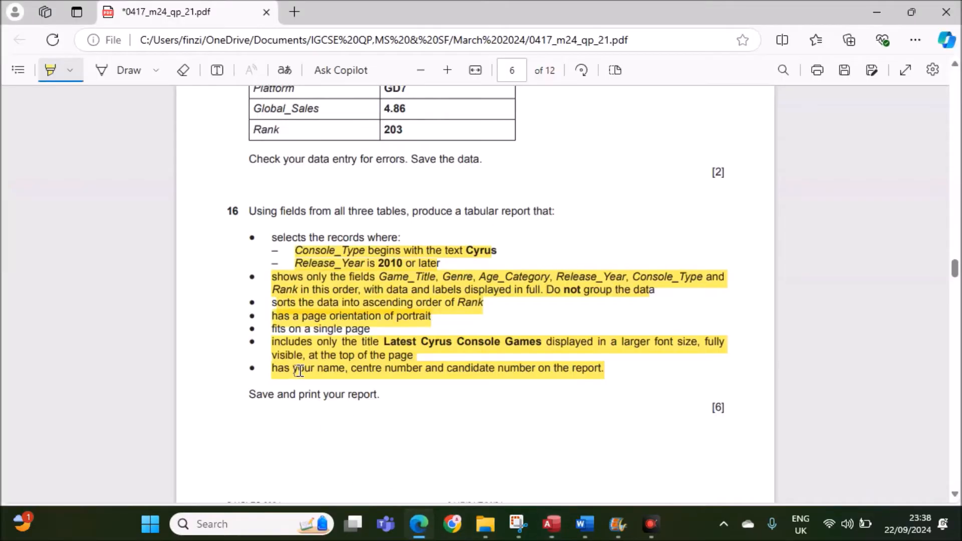
left_click_drag(273, 335, 398, 338)
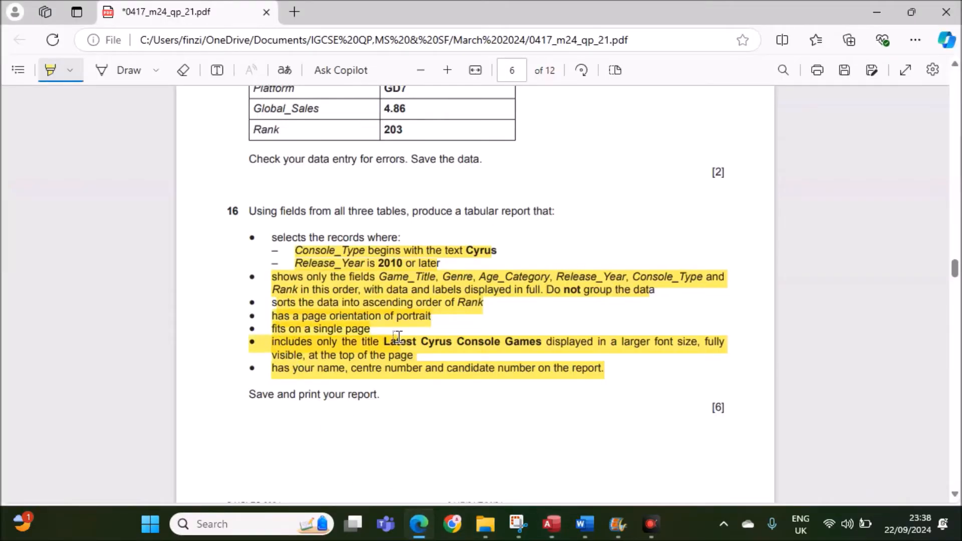
Step: Switch back to Access and open the report in Layout View
left_click(560, 521)
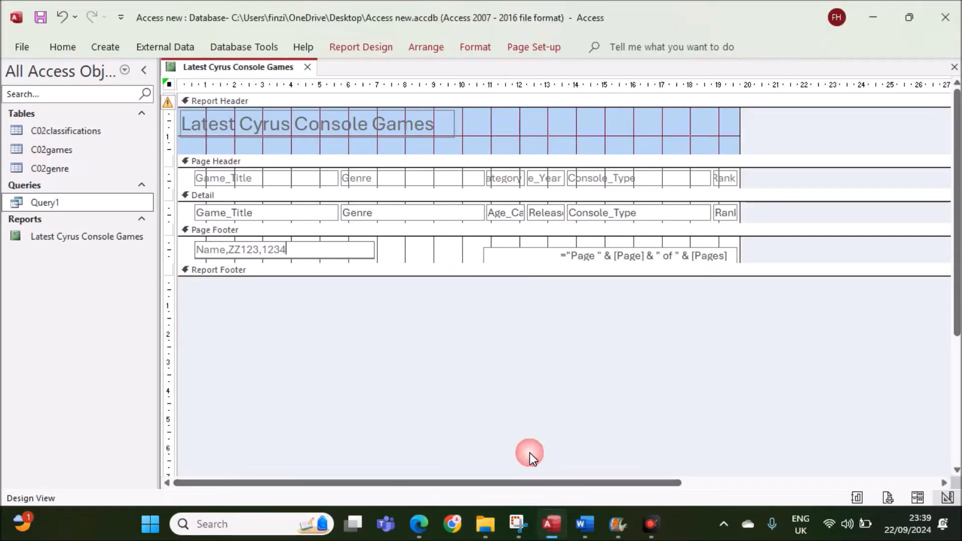
right_click(250, 67)
left_click(301, 165)
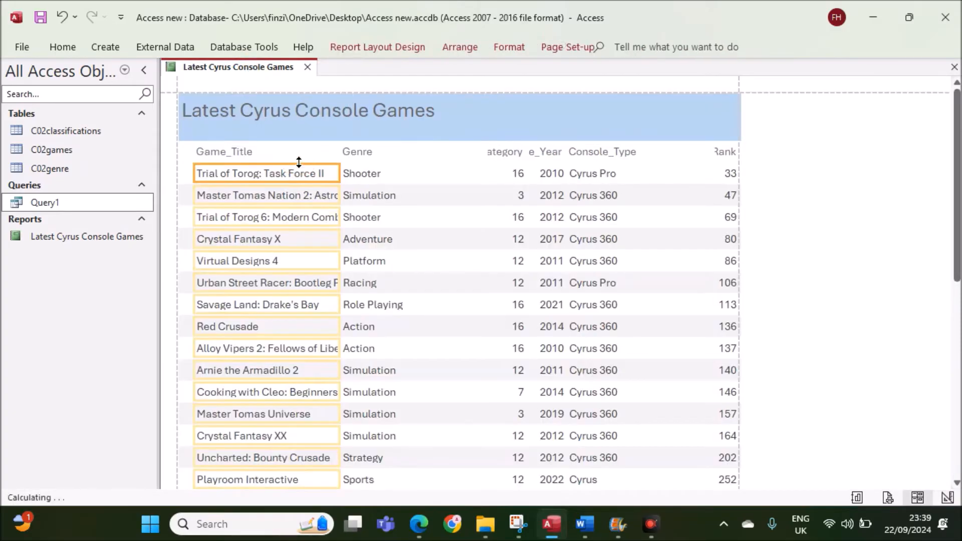
Step: Select the Rank heading and its data together and widen the column towards Console_Type
left_click(723, 151)
left_click(722, 170)
left_click_drag(720, 151, 703, 150)
Step: Select the Console_Type heading and data, narrow the column to fit its text and place it directly beside Rank
left_click(606, 137)
left_click(605, 156)
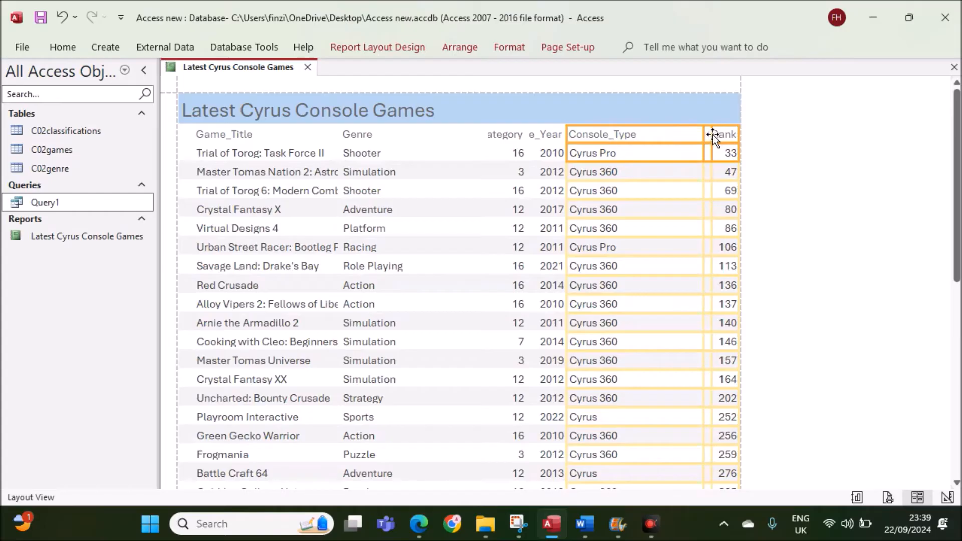
left_click(720, 170)
left_click(604, 133)
left_click(606, 149)
left_click_drag(710, 133, 670, 134)
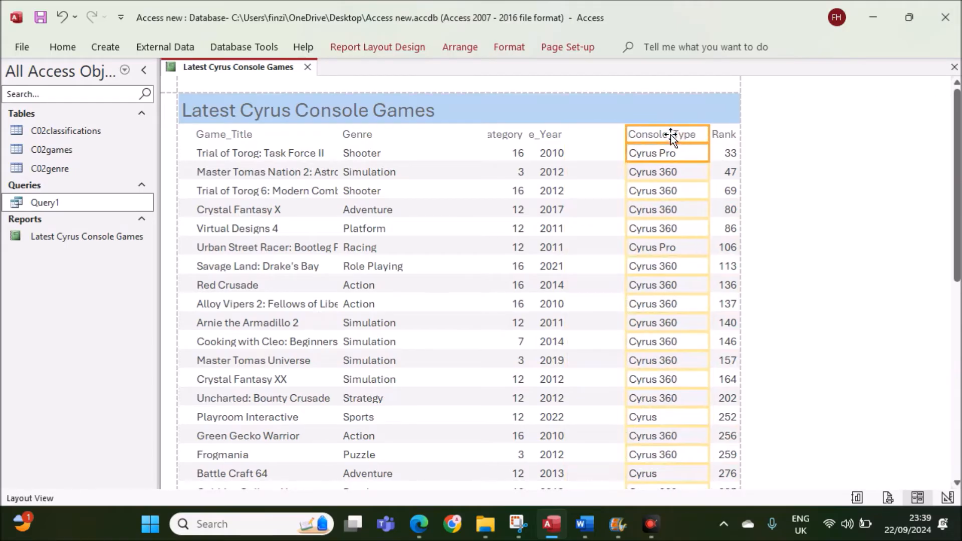
Step: Select the Release_Year heading and data, move the column directly beside Console_Type and widen it until its heading shows in full
left_click(546, 134)
left_click(549, 154, "shift")
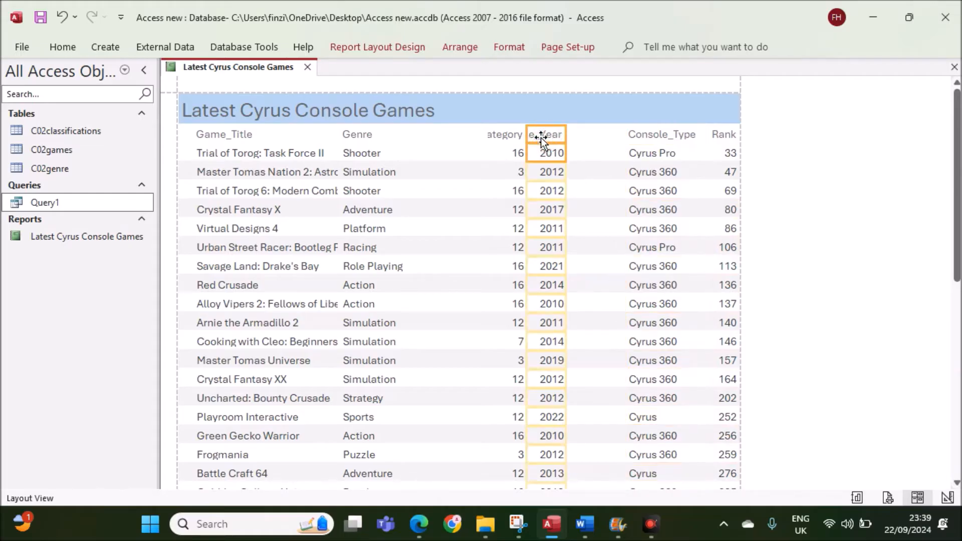
left_click_drag(530, 135, 535, 134)
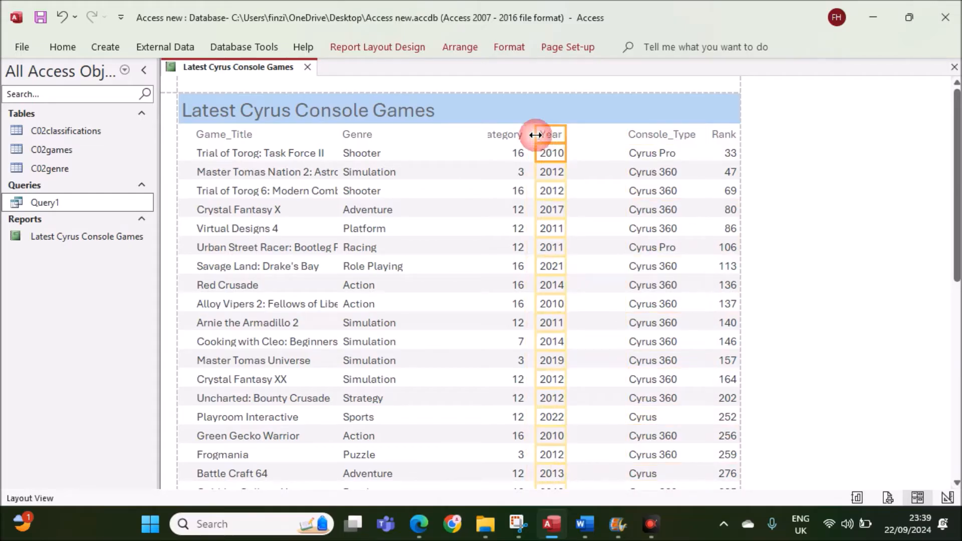
key("Right")
key("Right")
key("Right")
key("Right")
key("Right")
key("Right")
key("Right")
key("Right")
key("Right")
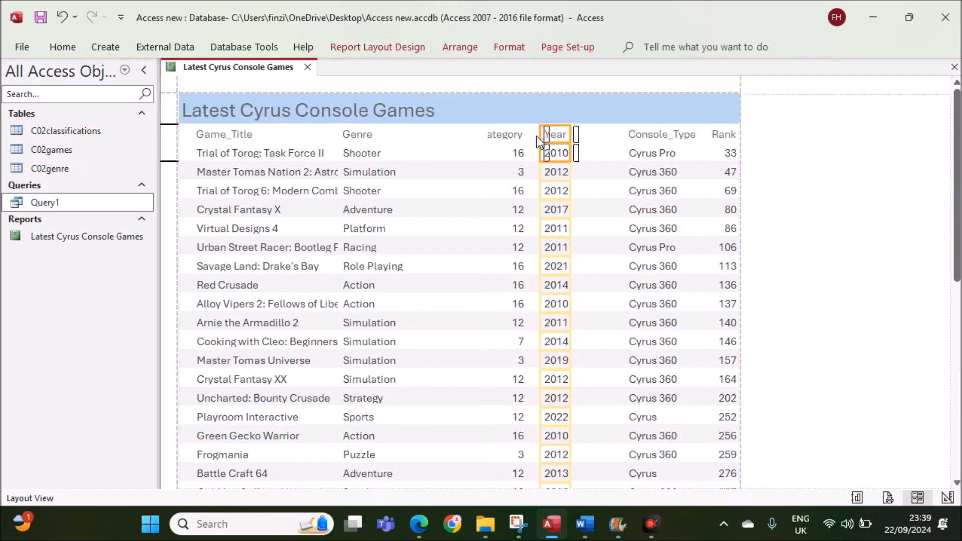
left_click(536, 136)
key("Right")
key("Right")
key("Right")
key("Right")
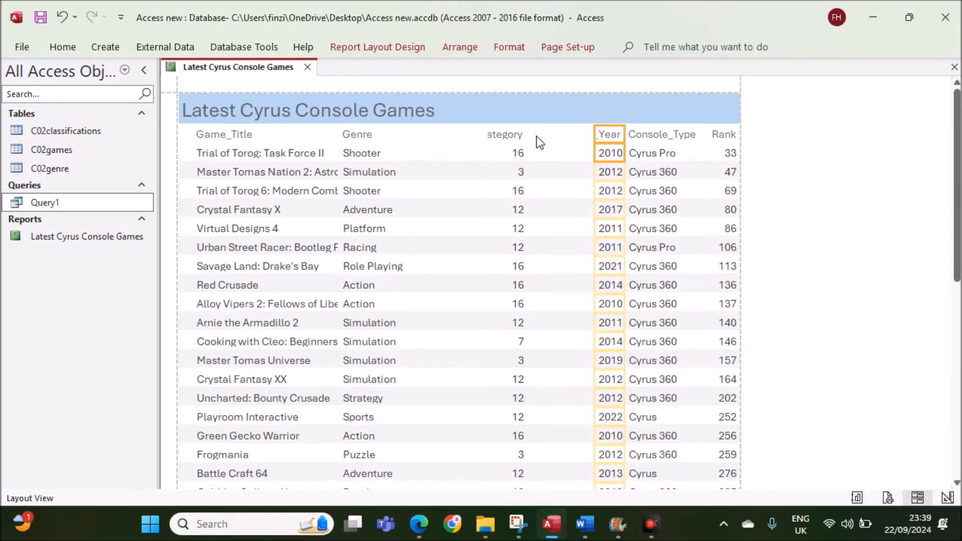
left_click_drag(597, 135, 556, 134)
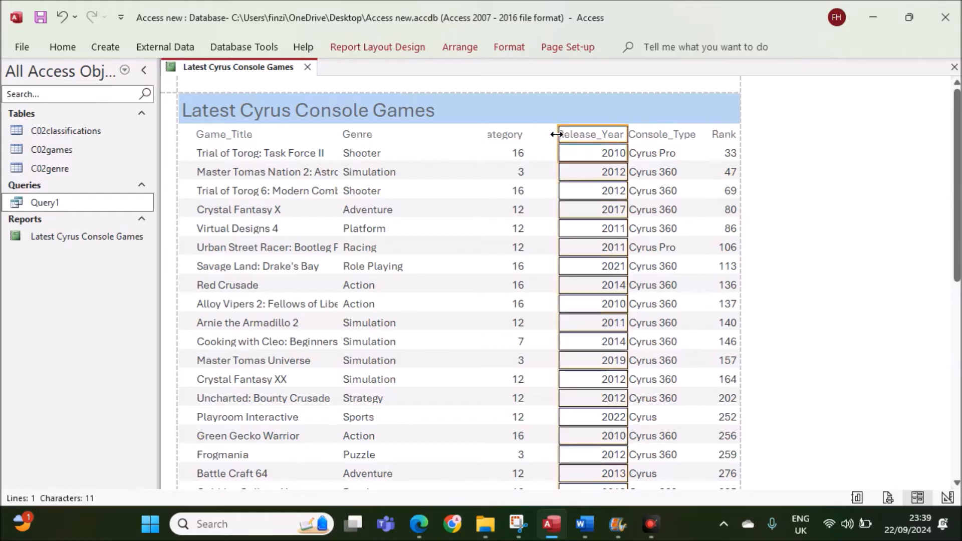
Step: Select the Age_Category heading and data and widen the column on both sides until the heading shows in full
left_click(507, 133)
left_click(515, 152, "shift")
left_click_drag(525, 135, 546, 134)
left_click_drag(484, 135, 461, 136)
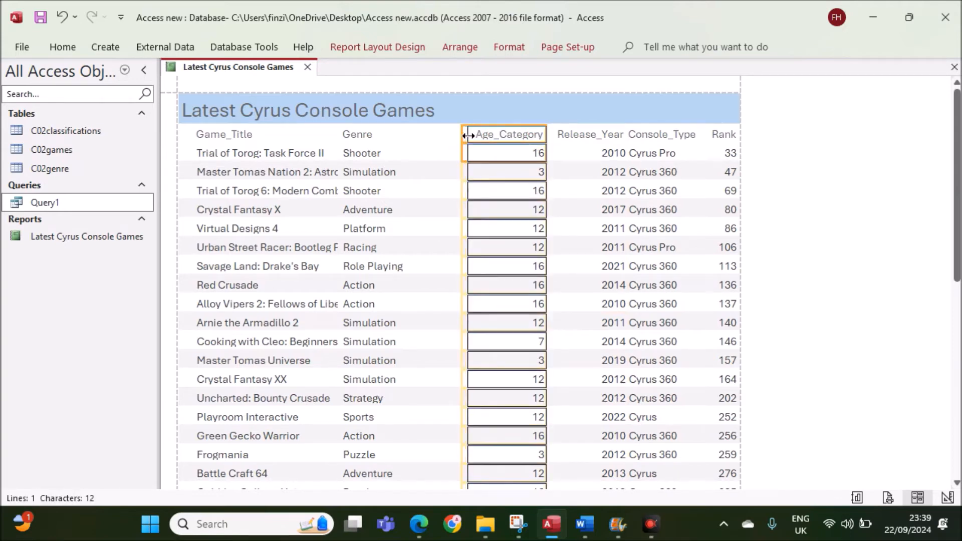
Step: Select the Genre heading and data, narrow the column to fit its text and place it directly beside Age_Category
left_click(383, 126)
left_click(383, 131)
left_click(383, 147, "ctrl")
left_click_drag(485, 134, 451, 135)
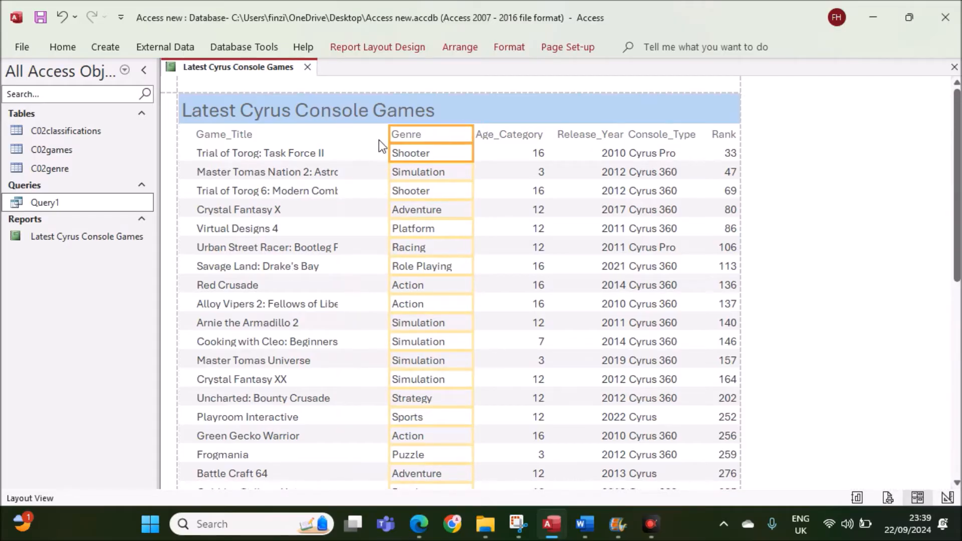
Step: Select only the Game_Title heading and data, widen the column up to Genre and check that all titles show in full
left_click(281, 134, "ctrl")
left_click(288, 150, "ctrl")
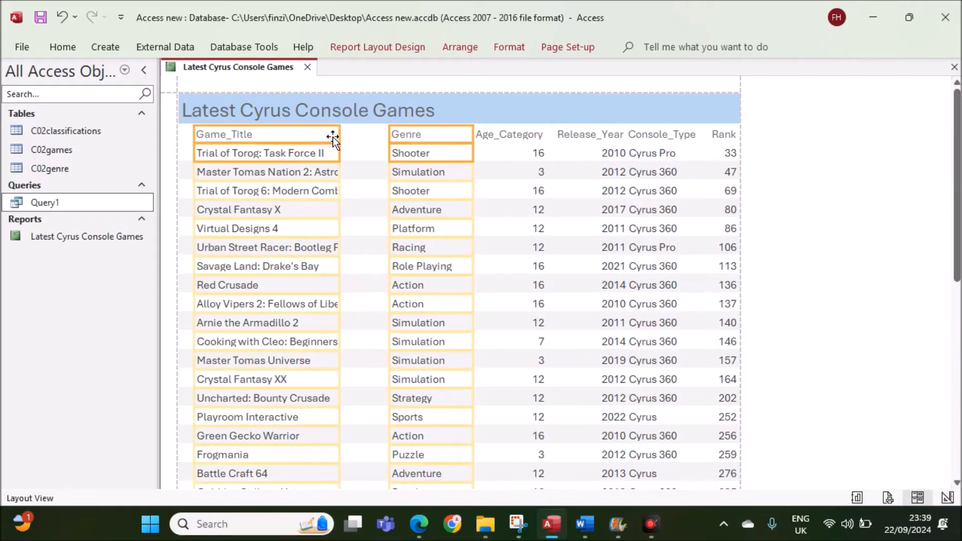
left_click(447, 189)
left_click(296, 133)
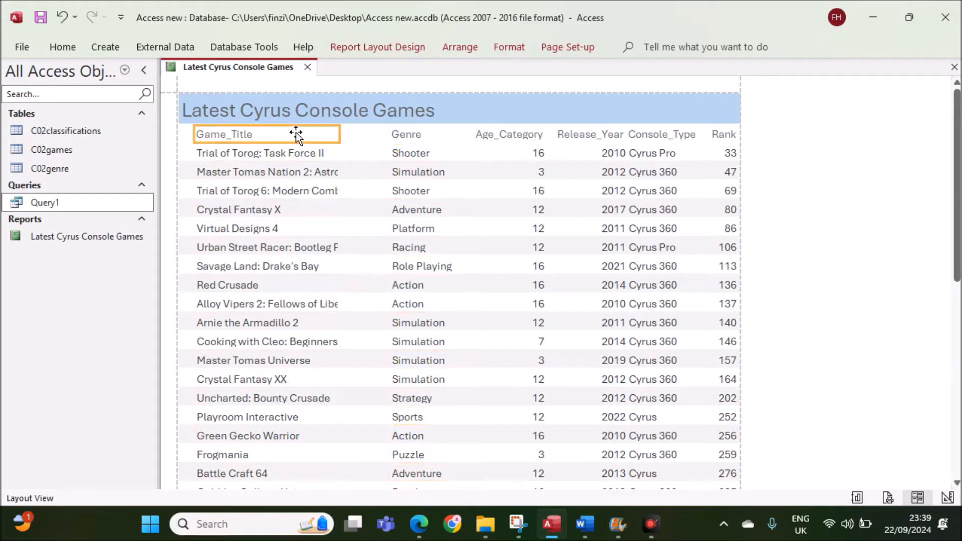
left_click(300, 153, "ctrl")
left_click_drag(338, 134, 382, 135)
scroll(329, 315, "down", 5)
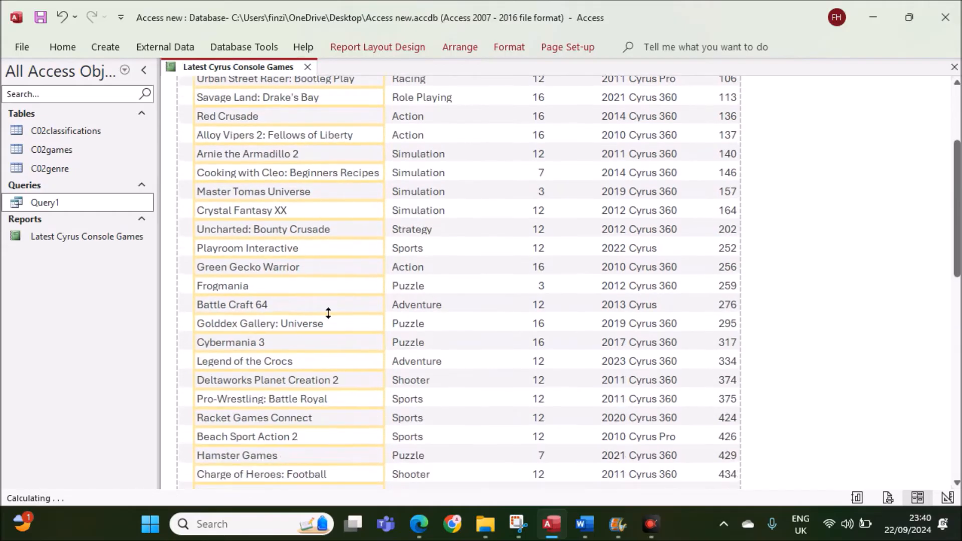
scroll(321, 320, "up", 5)
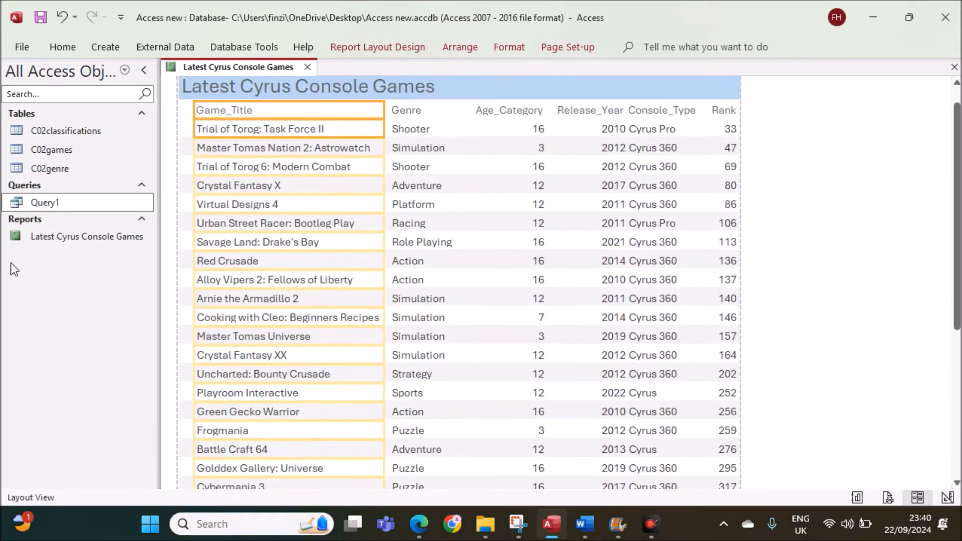
scroll(384, 300, "down", 3)
scroll(385, 300, "down", 3)
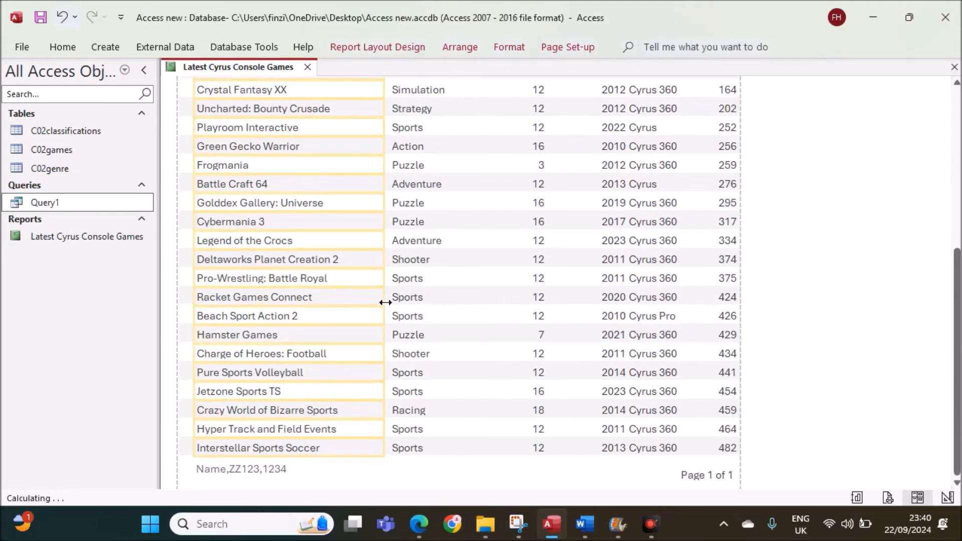
scroll(287, 192, "up", 5)
Step: Open the report in Print Preview and check the columns, the candidate details and the page fit
right_click(237, 73)
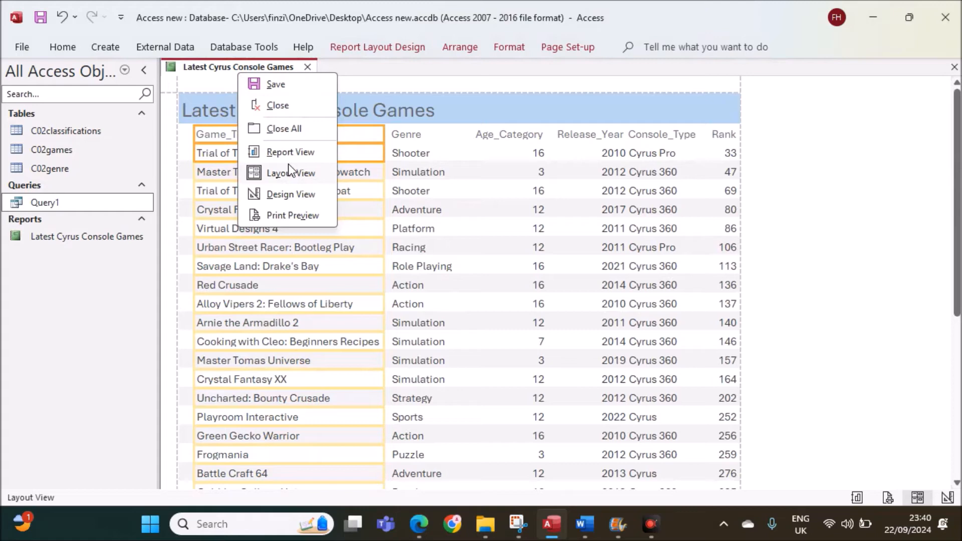
left_click(280, 217)
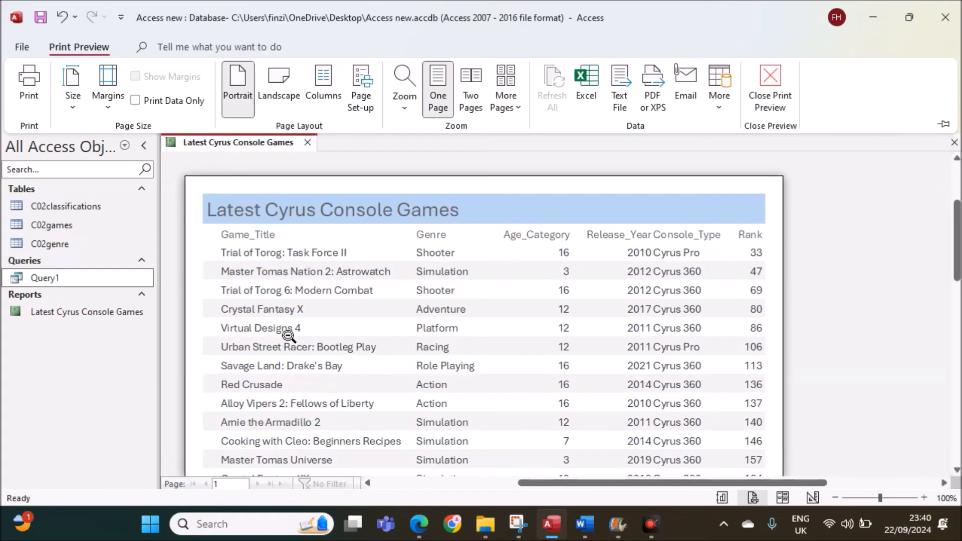
scroll(298, 371, "down", 10)
scroll(293, 377, "down", 5)
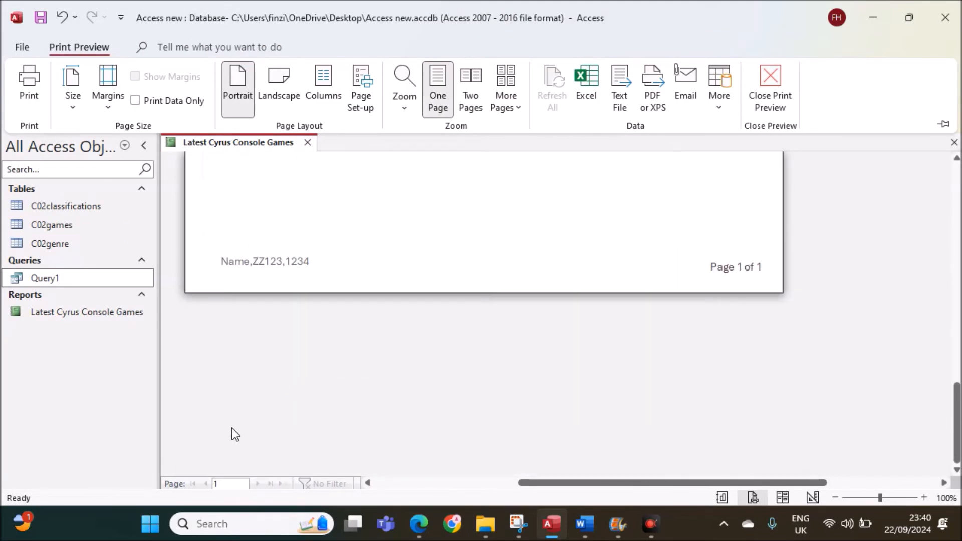
scroll(457, 258, "up", 15)
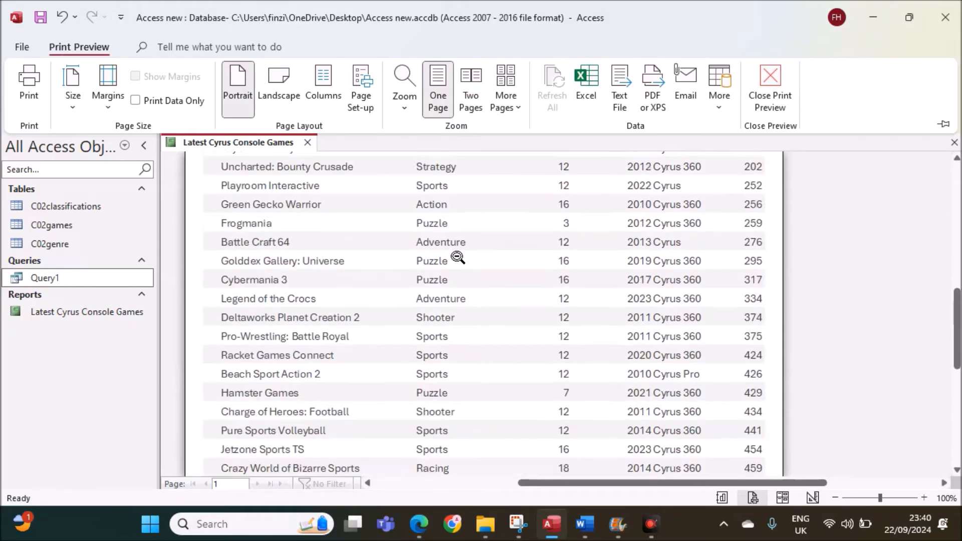
scroll(458, 258, "down", 15)
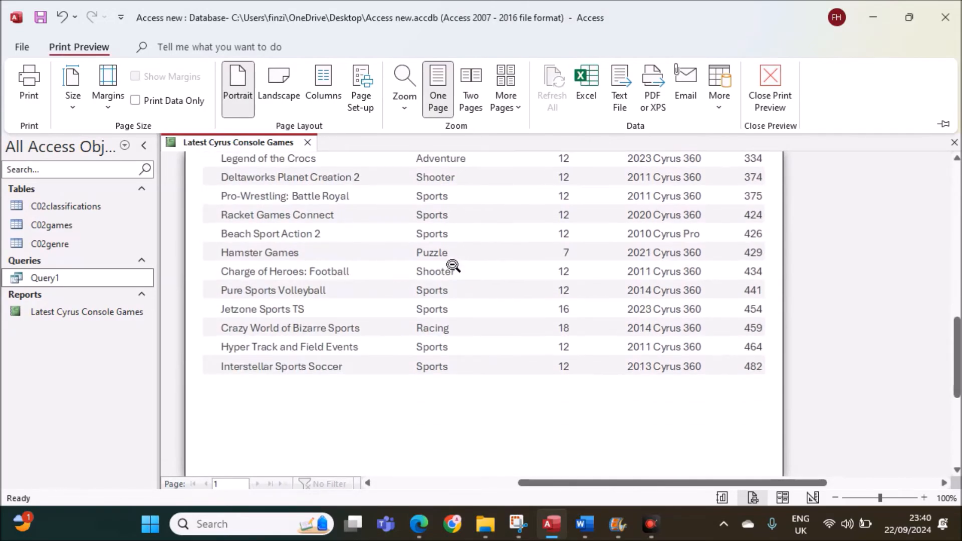
scroll(453, 265, "up", 15)
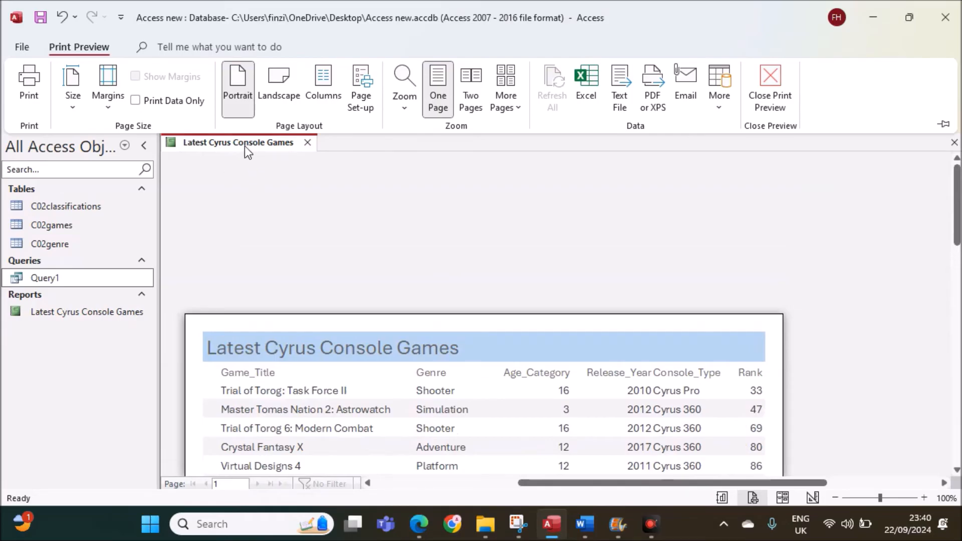
Step: Save the Latest Cyrus Console Games report and close it
right_click(246, 148)
left_click(283, 157)
left_click(307, 143)
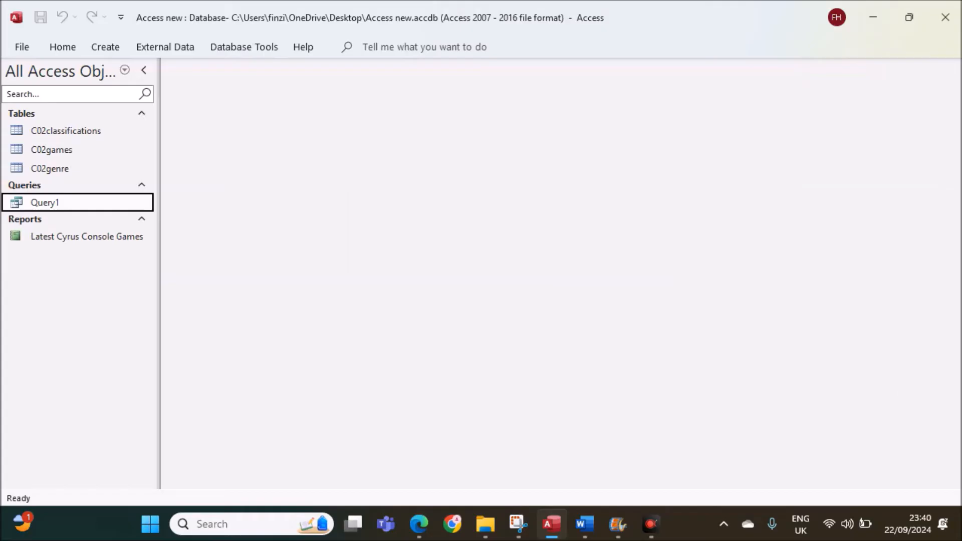
Step: Switch to the question paper in Edge, highlight the games and classifications tables named in question 17, and return to Access
left_click(937, 460)
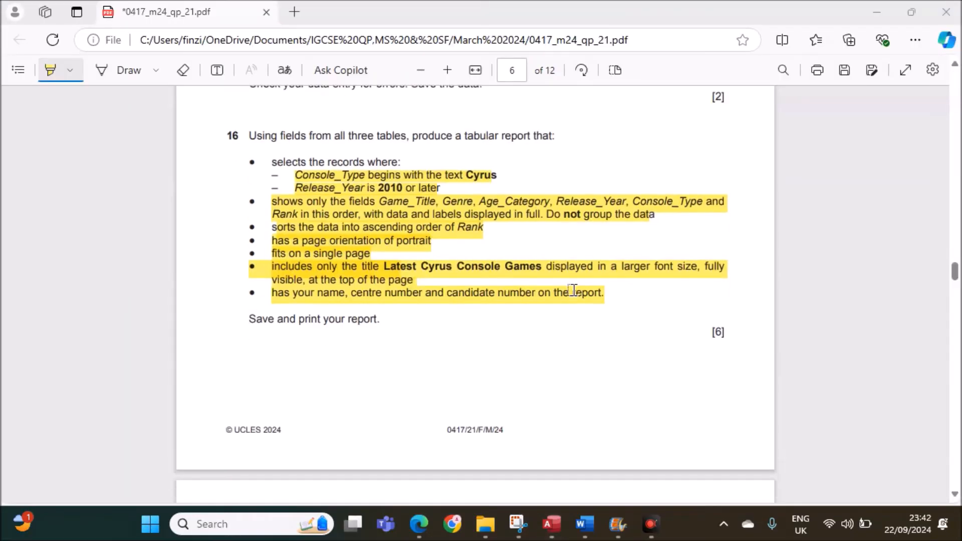
scroll(574, 289, "down", 6)
scroll(574, 289, "down", 2)
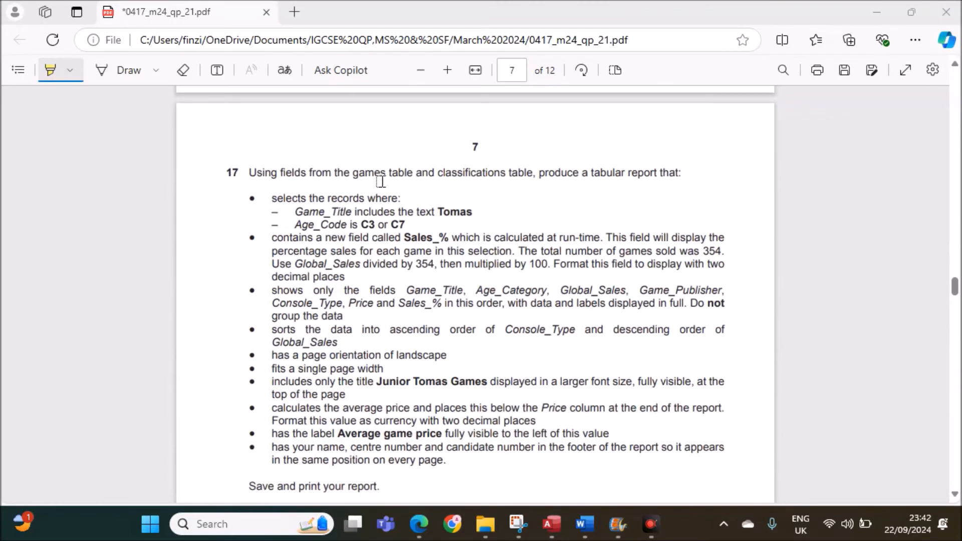
scroll(384, 181, "up", 8)
scroll(380, 178, "down", 8)
left_click_drag(378, 172, 532, 176)
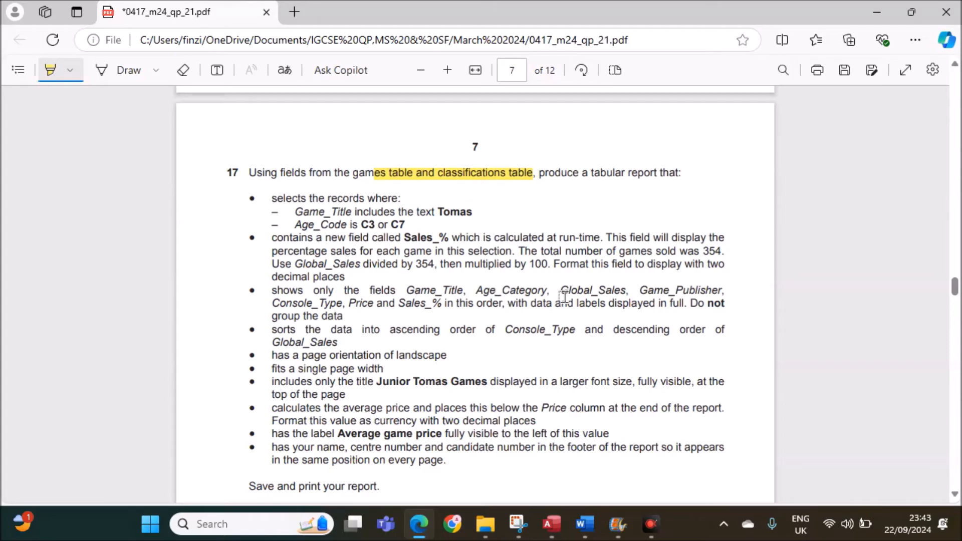
left_click(552, 524)
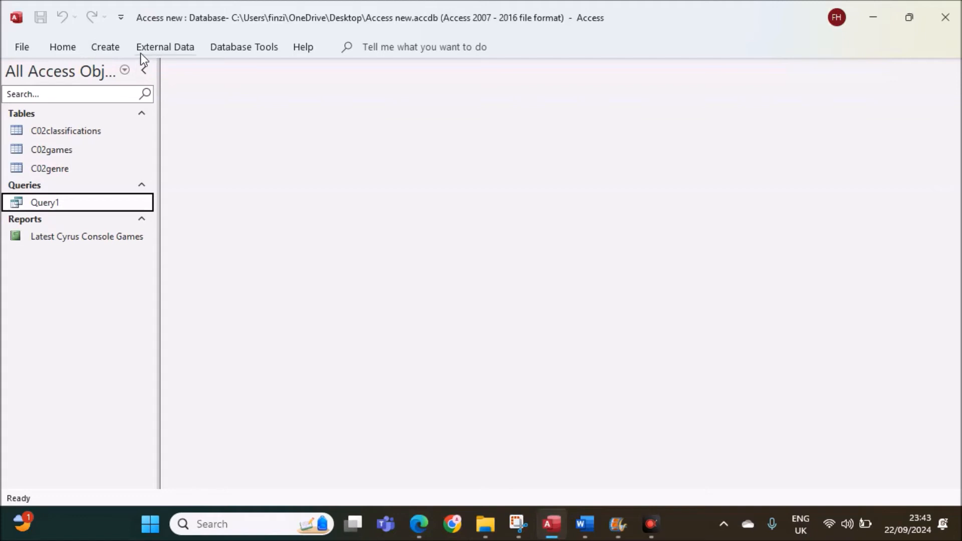
left_click(116, 48)
left_click(254, 105)
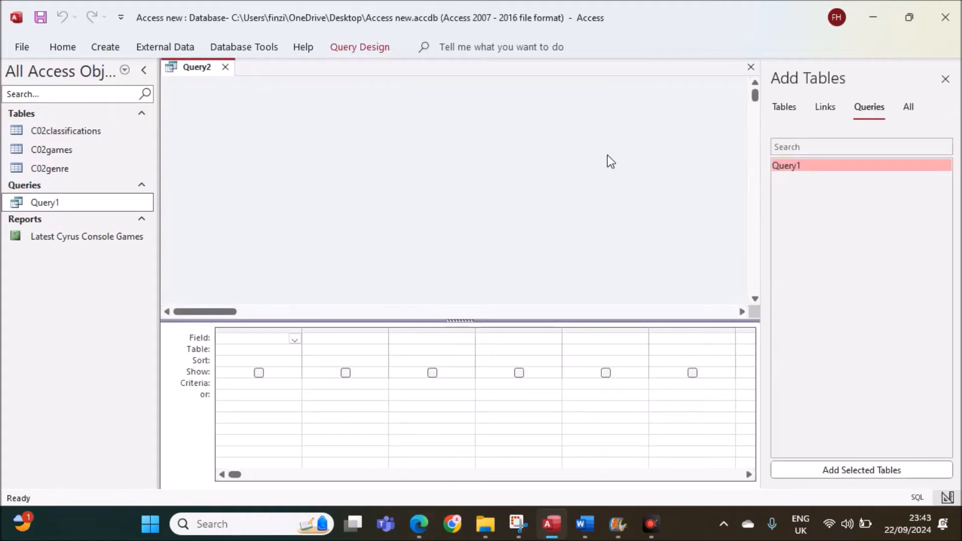
left_click(226, 67)
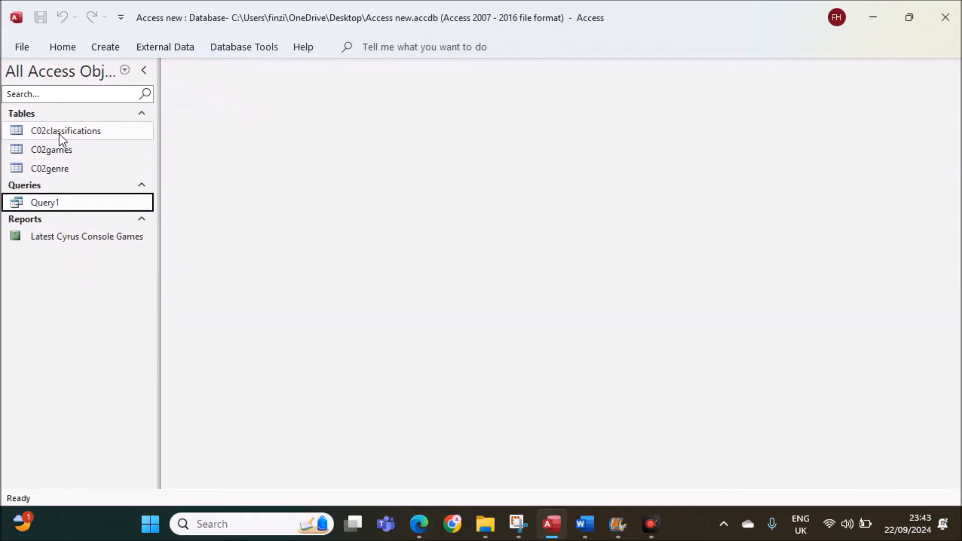
Step: Create a new query in Design View with the C02games and C02classifications tables and enlarge both field lists to show all fields
left_click(63, 146)
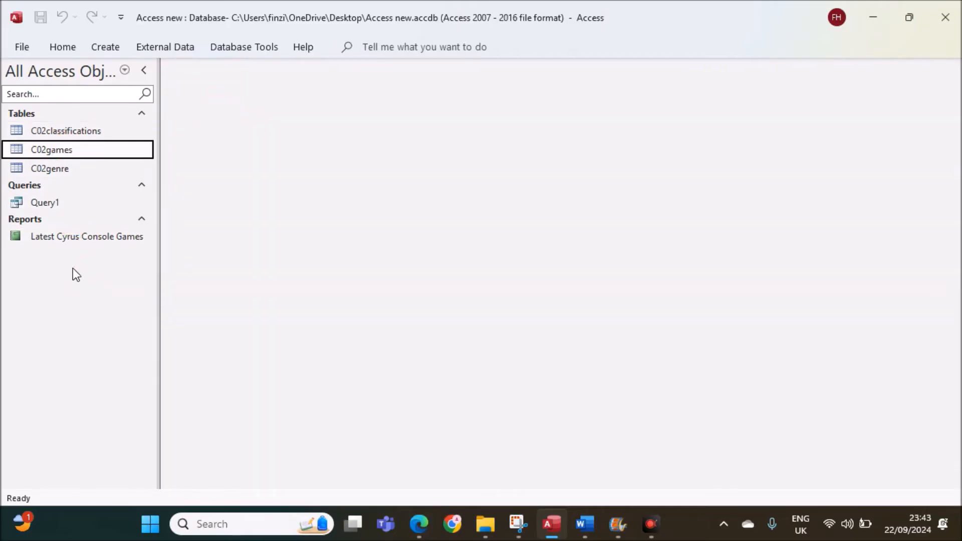
left_click(121, 46)
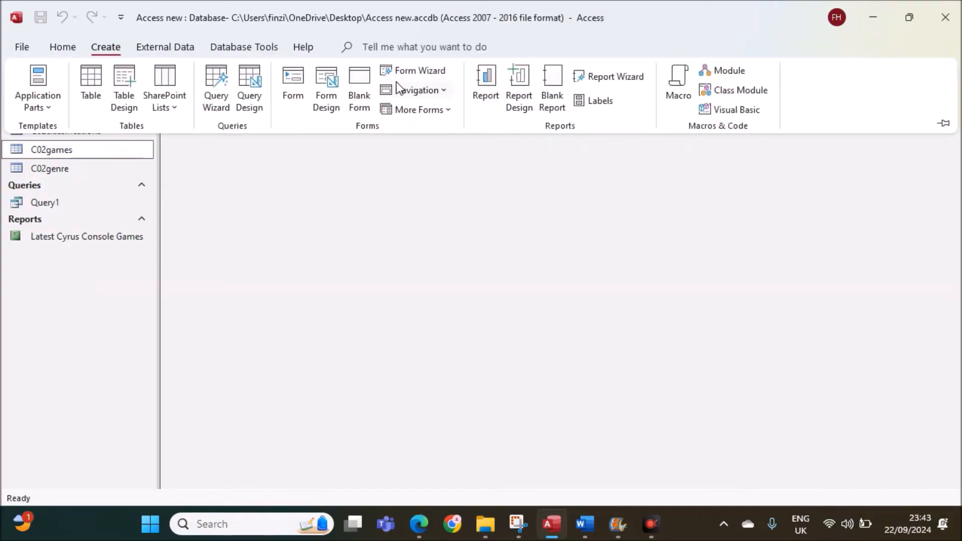
left_click(260, 105)
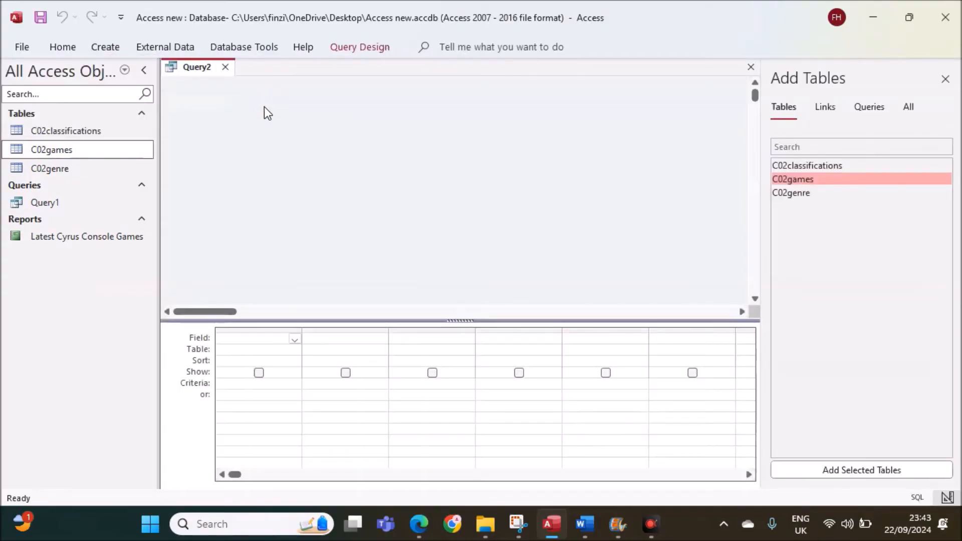
left_click(431, 525)
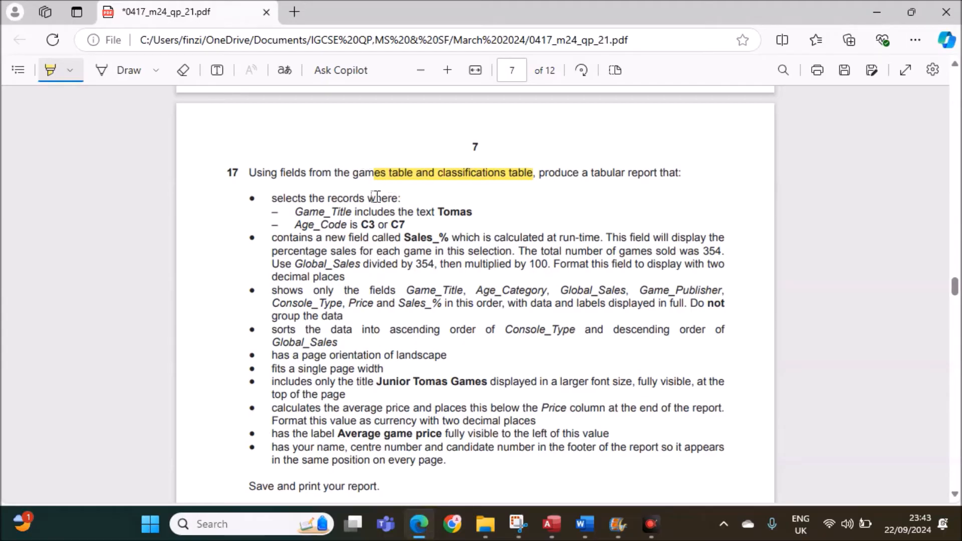
left_click(551, 524)
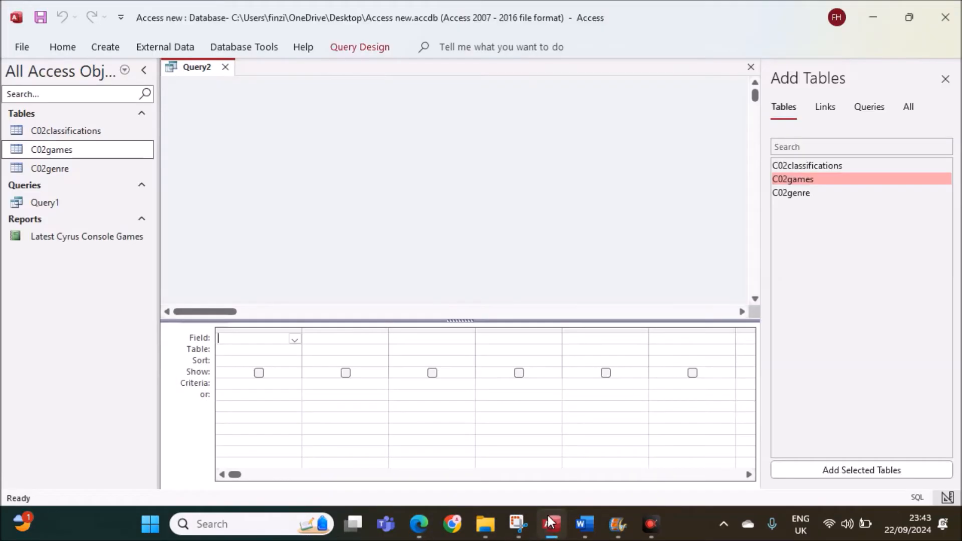
double_click(785, 178)
double_click(789, 165)
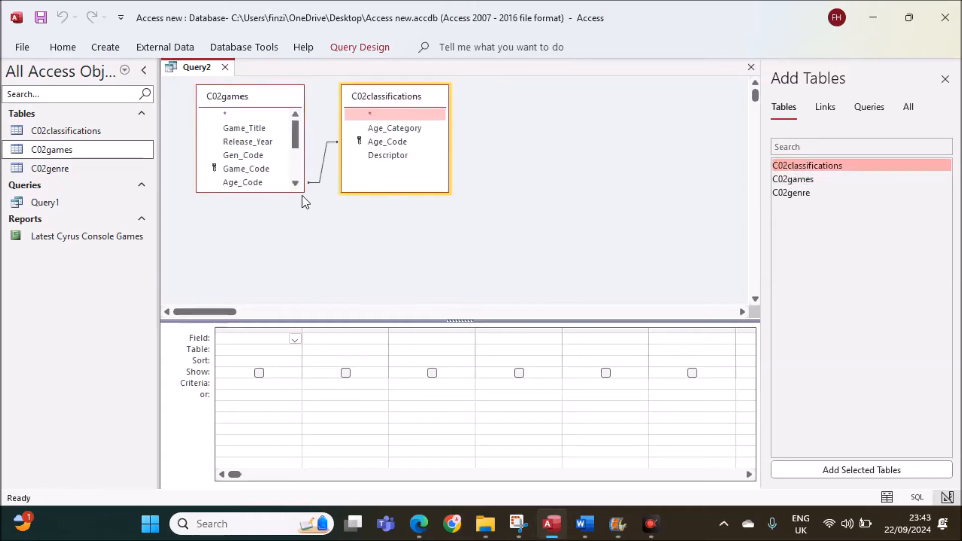
left_click_drag(283, 192, 278, 285)
left_click_drag(403, 193, 407, 280)
Step: Switch to the question paper in Edge and highlight the question 17 requirement listing the fields to show and their order
left_click(419, 524)
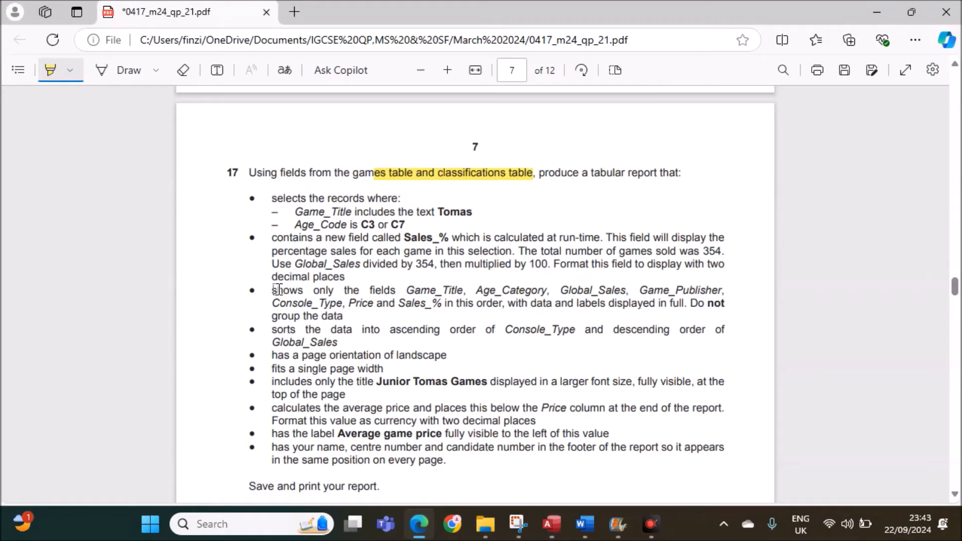
left_click_drag(275, 289, 345, 316)
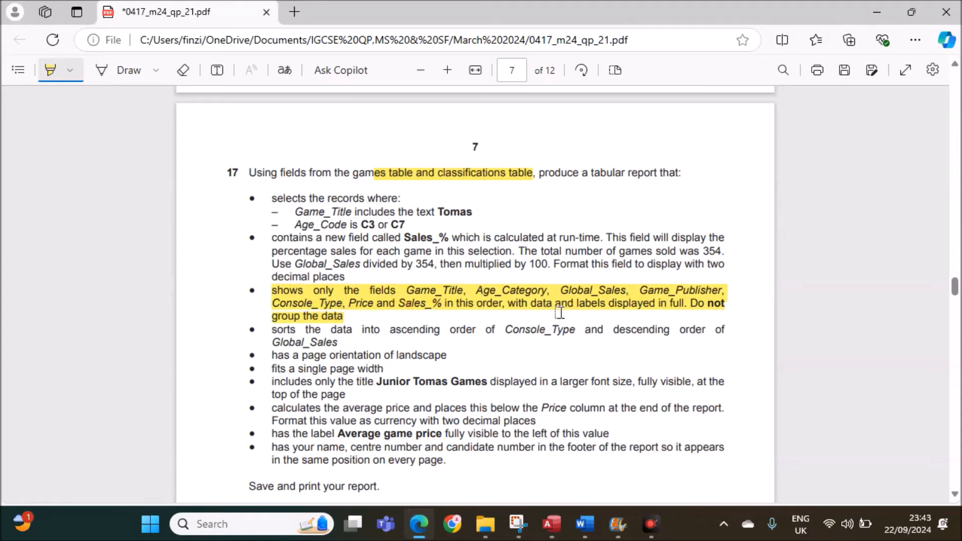
Step: Switch to Access and add the fields Game_Title, Age_Category, Global_Sales and Game_Publisher to the query grid in the question paper's order
left_click(551, 523)
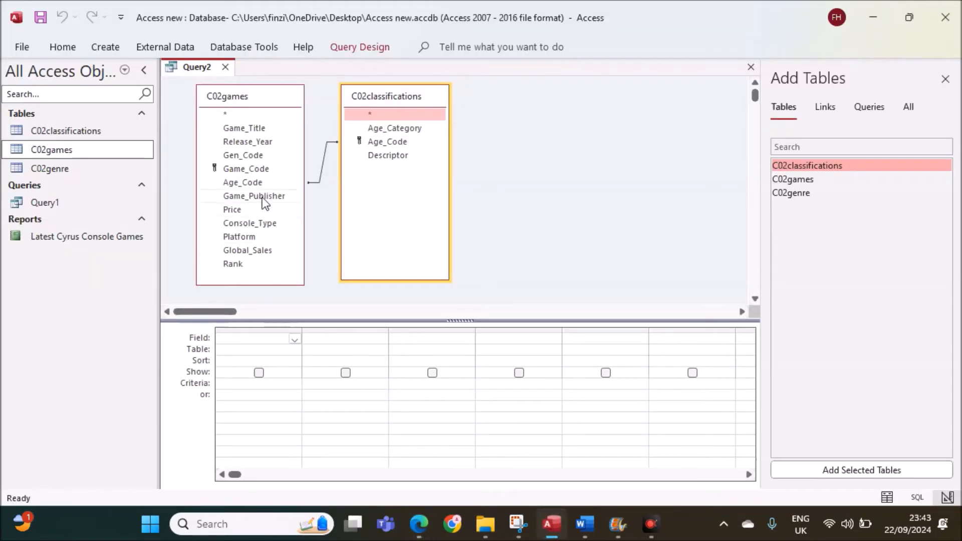
double_click(253, 129)
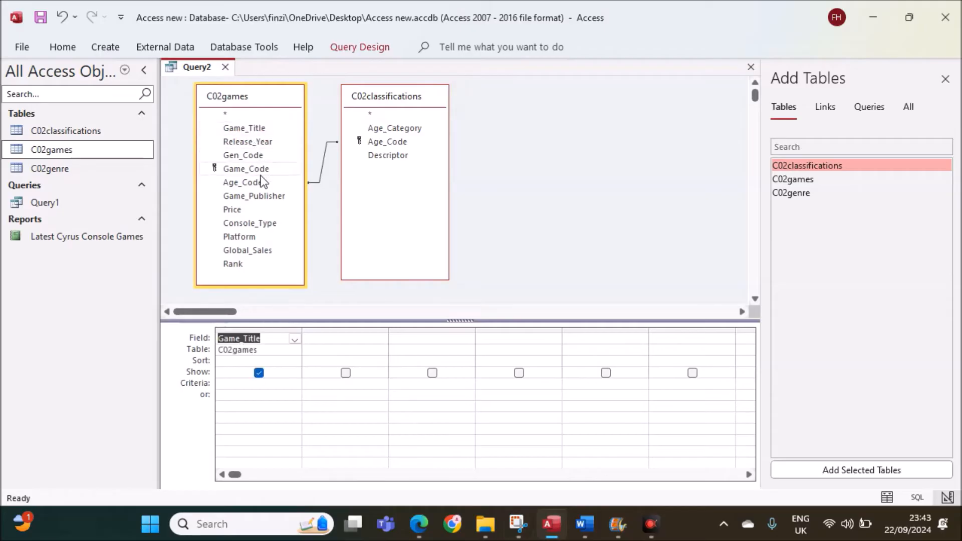
double_click(388, 129)
left_click(420, 525)
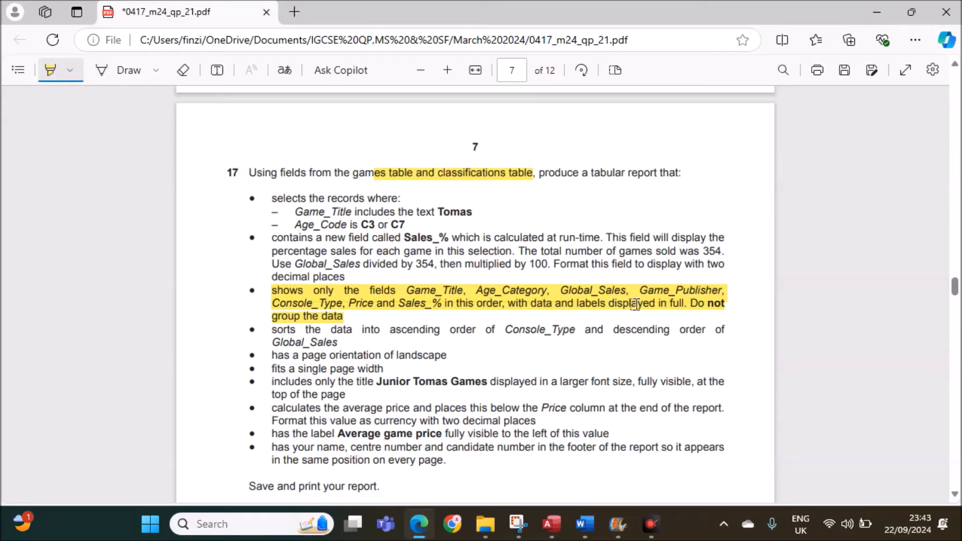
left_click(560, 532)
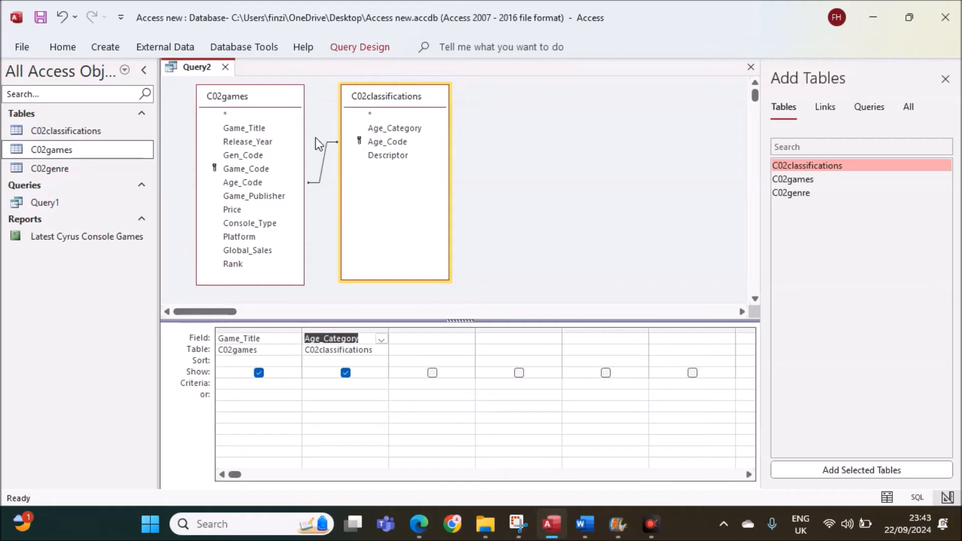
double_click(266, 249)
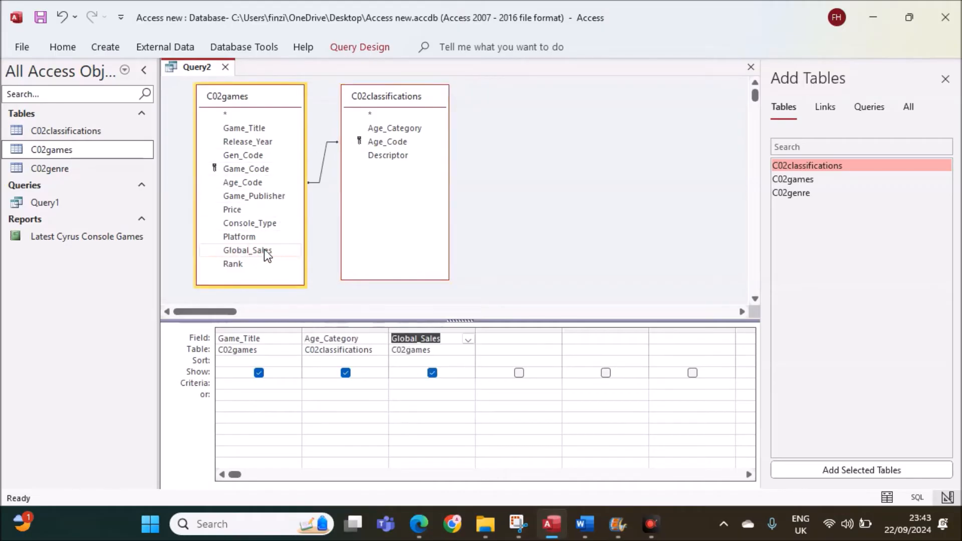
double_click(269, 195)
Step: Check the field order in Edge, add Console_Type and Price to the query grid in Access, and close the Add Tables pane
left_click(418, 524)
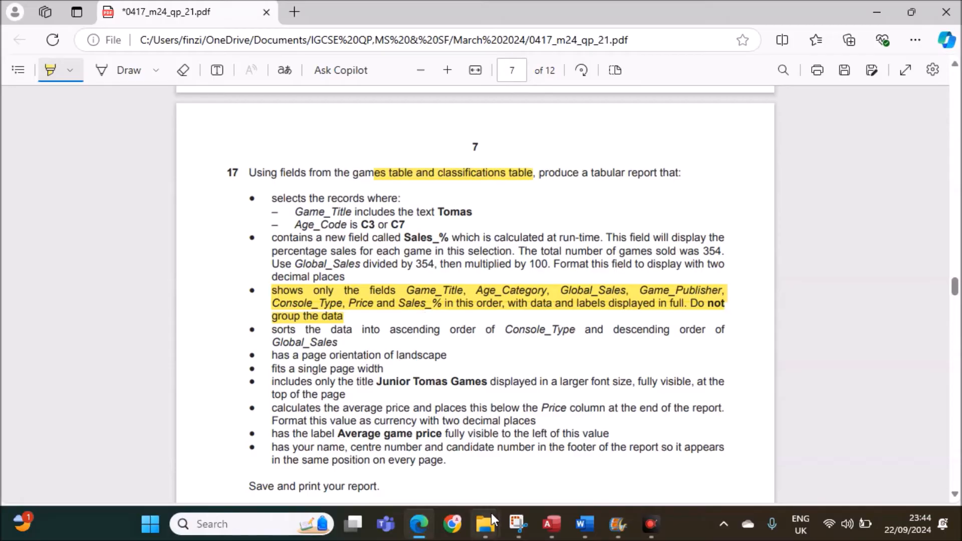
mouse_move(488, 522)
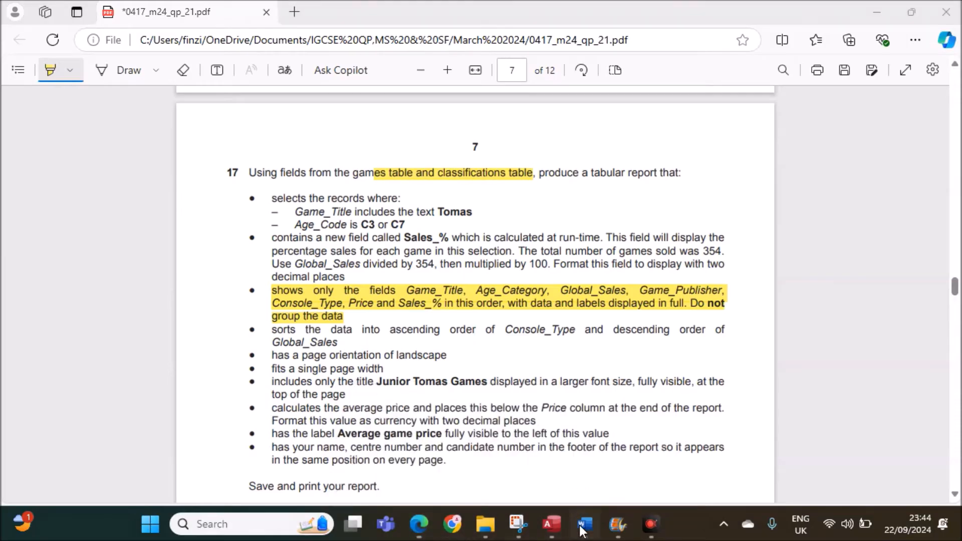
left_click(582, 532)
left_click(554, 528)
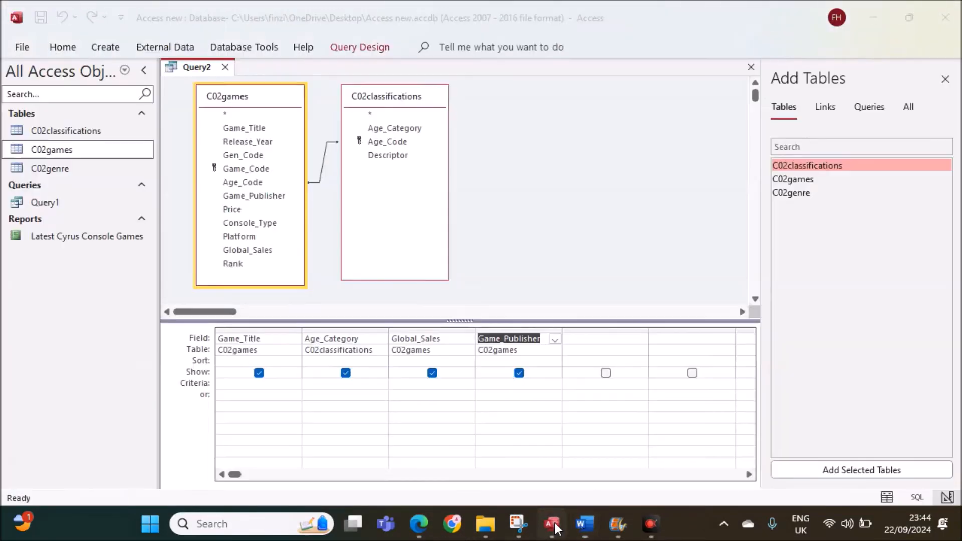
double_click(269, 225)
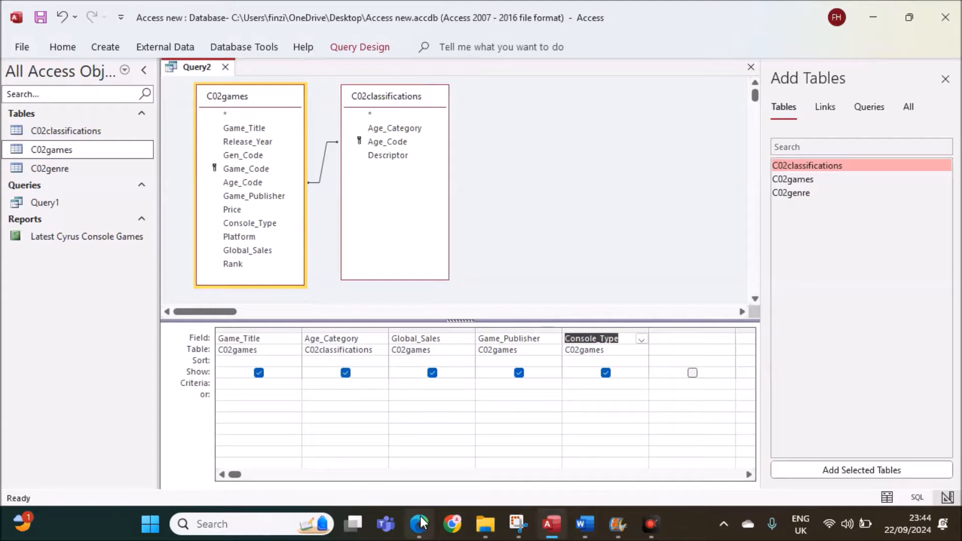
left_click(420, 522)
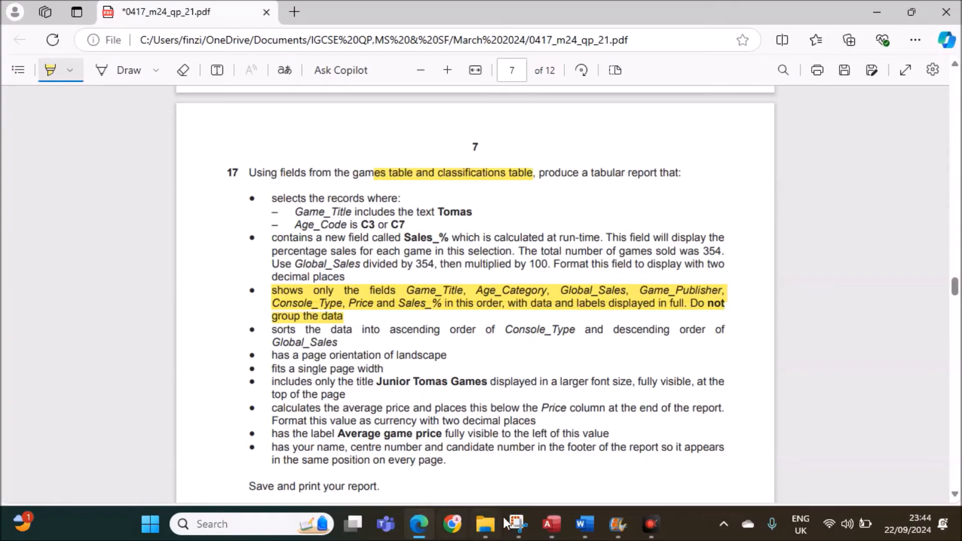
left_click(558, 524)
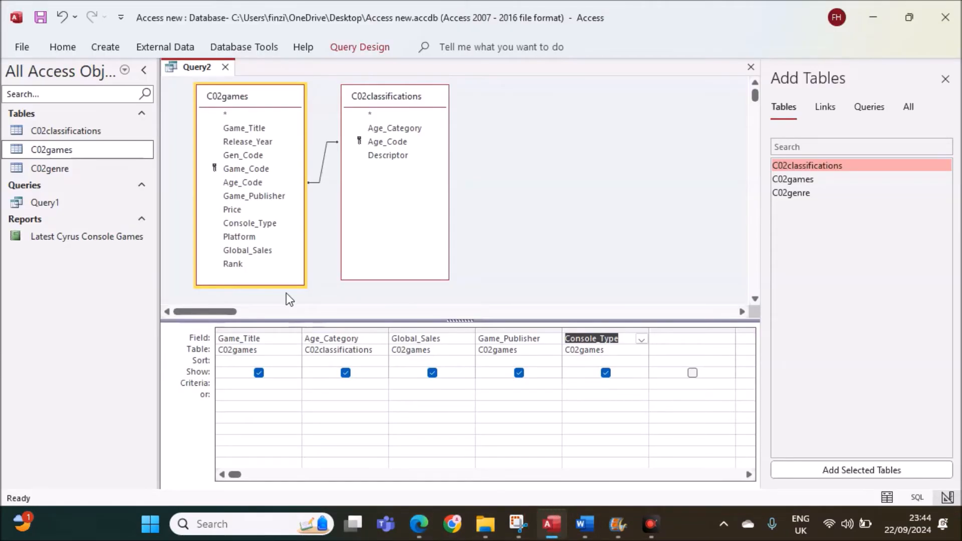
double_click(253, 209)
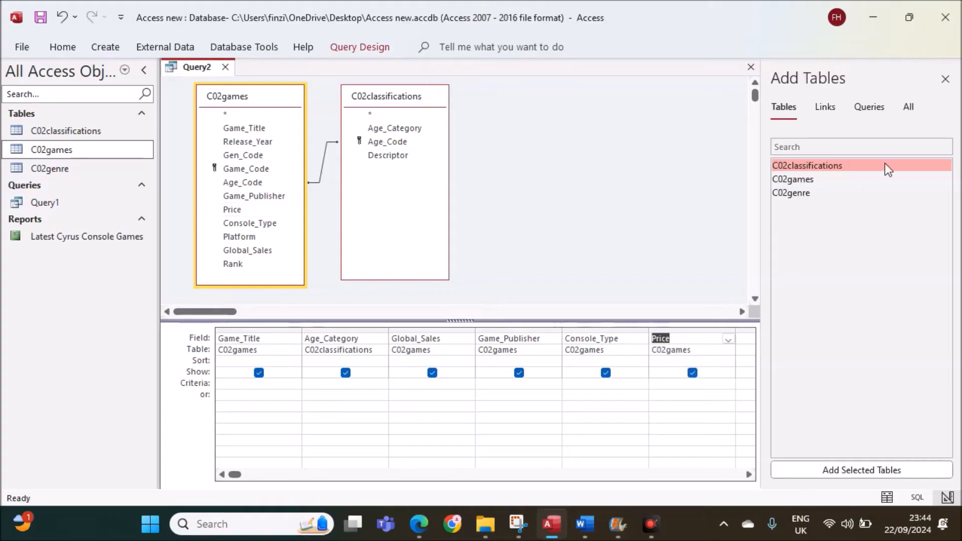
left_click(945, 77)
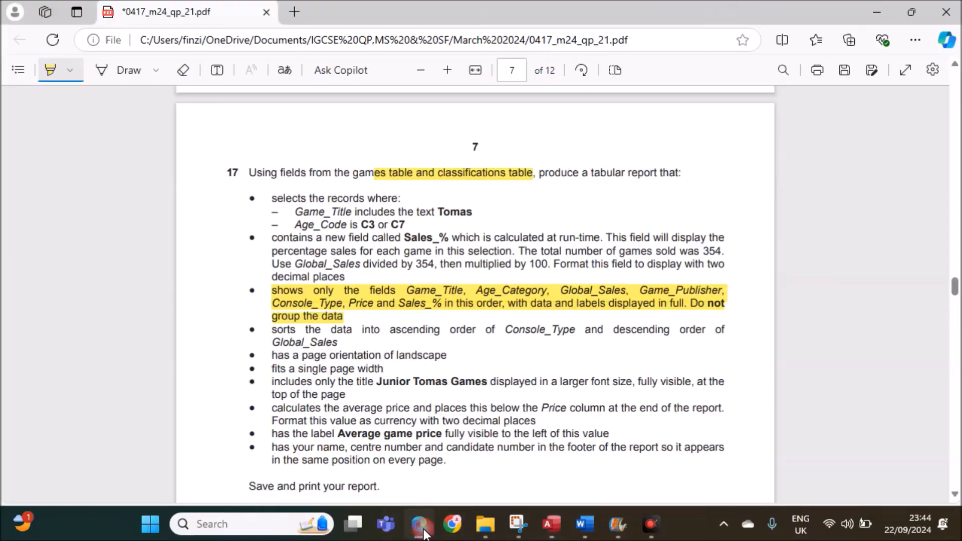
Step: Switch to the question paper in Edge, highlight the question 17 requirement for the calculated Sales_% field, and return to Access
left_click(425, 534)
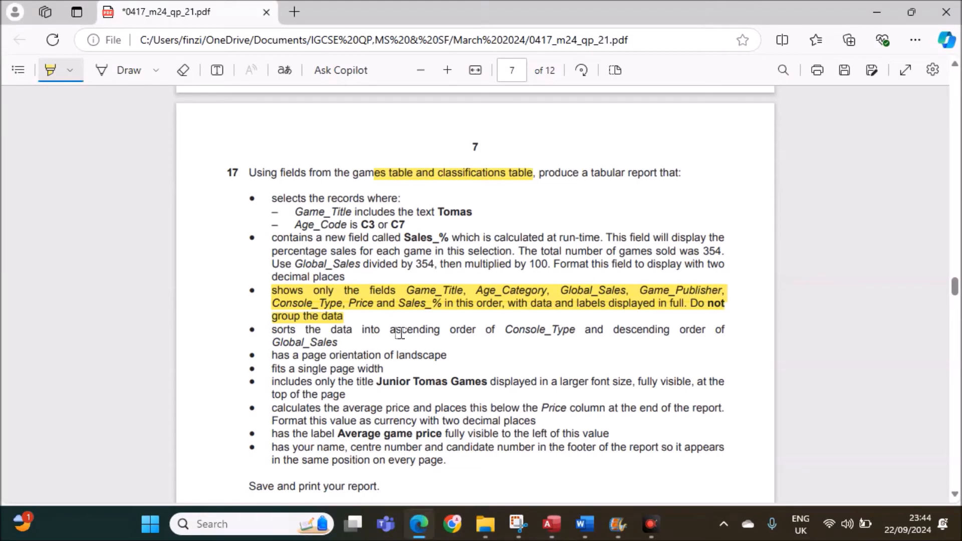
left_click_drag(277, 238, 347, 275)
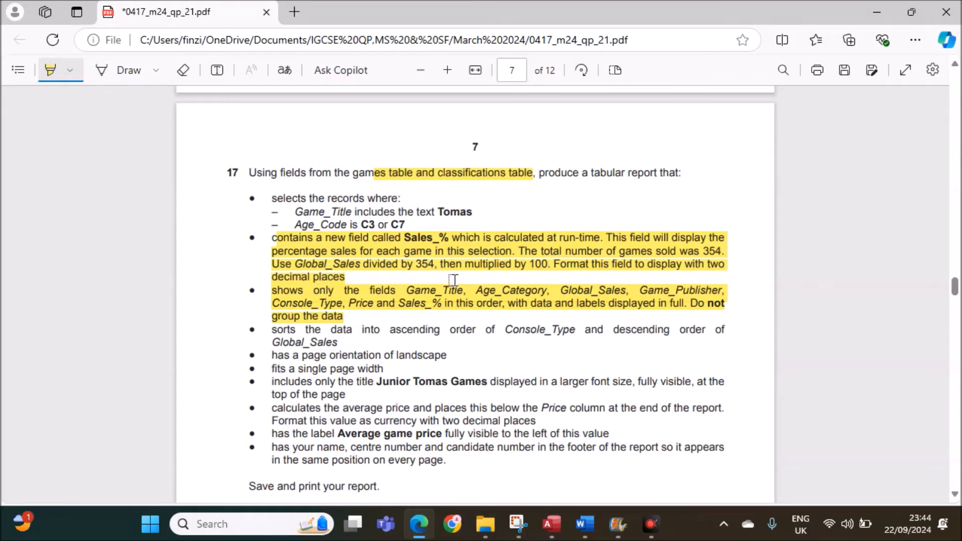
left_click(561, 525)
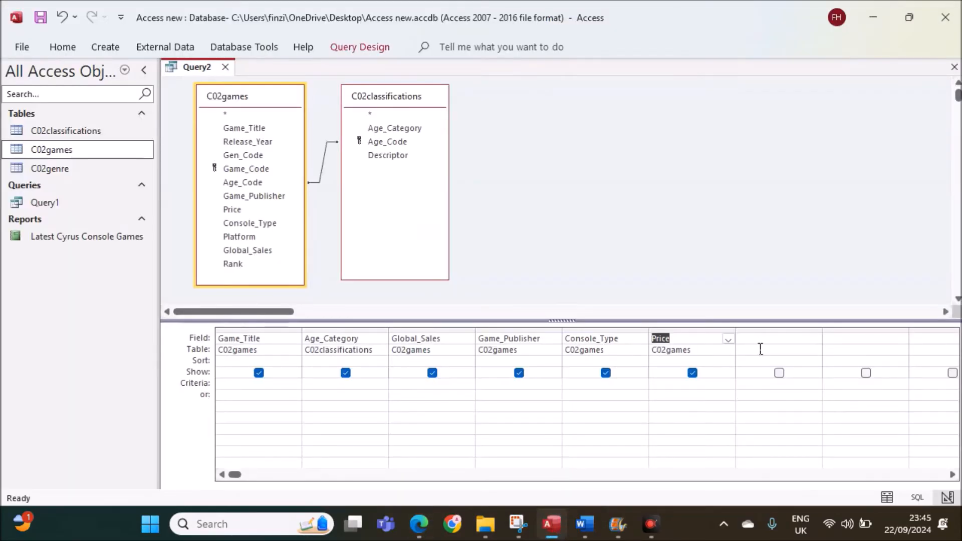
Step: Enter the calculated field Sales%:Global_Sales/354 in the empty column after Price, checking the formula against the question paper in Edge
left_click(758, 339)
type("Sales")
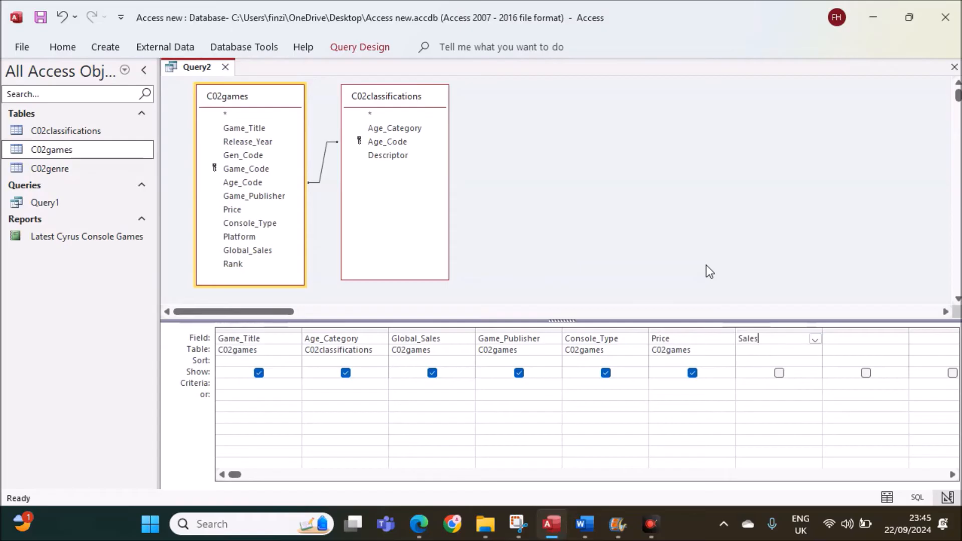
type("%:")
left_click(420, 522)
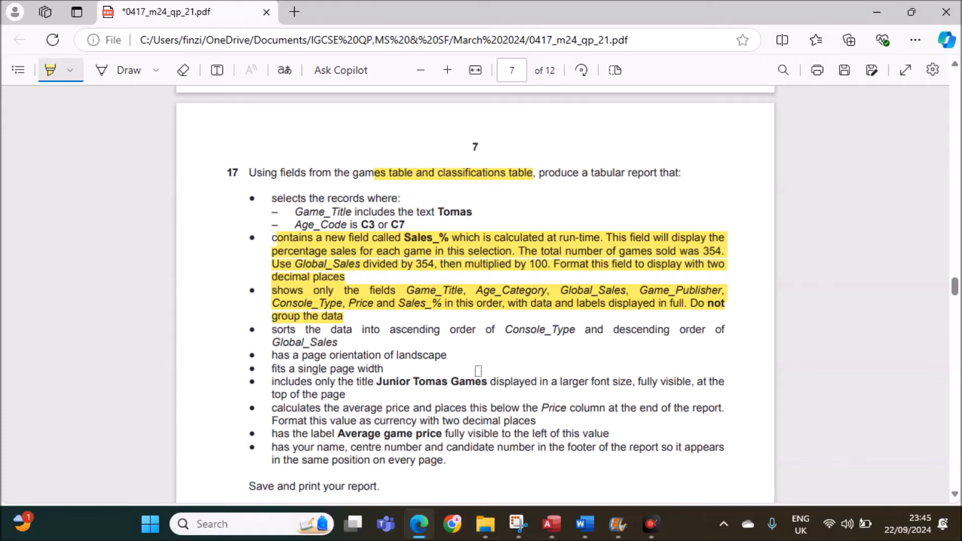
left_click(551, 524)
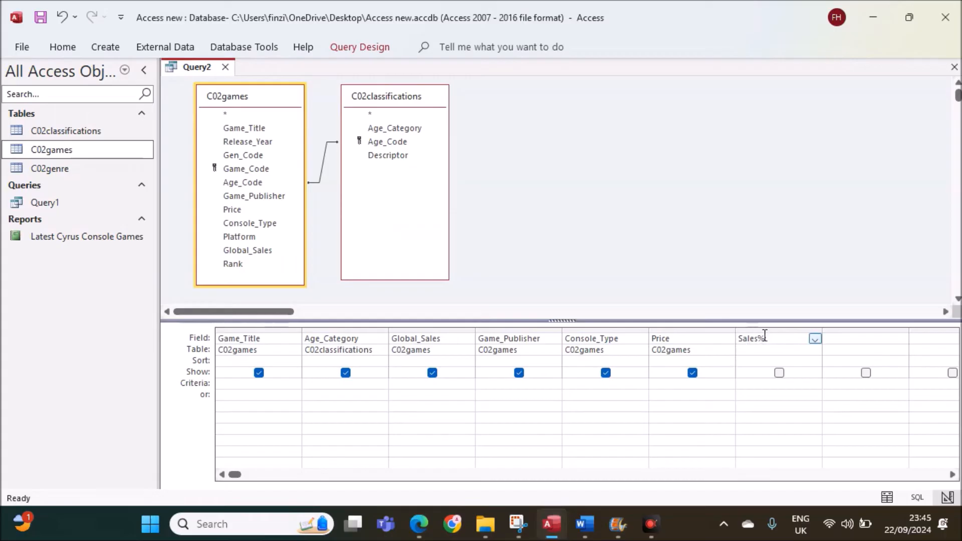
type("Glo")
type("bal_Sales")
type("/354")
Step: Widen the calculated column and complete its expression as Sales%:(Global_Sales/354)*100
left_click_drag(823, 331, 895, 335)
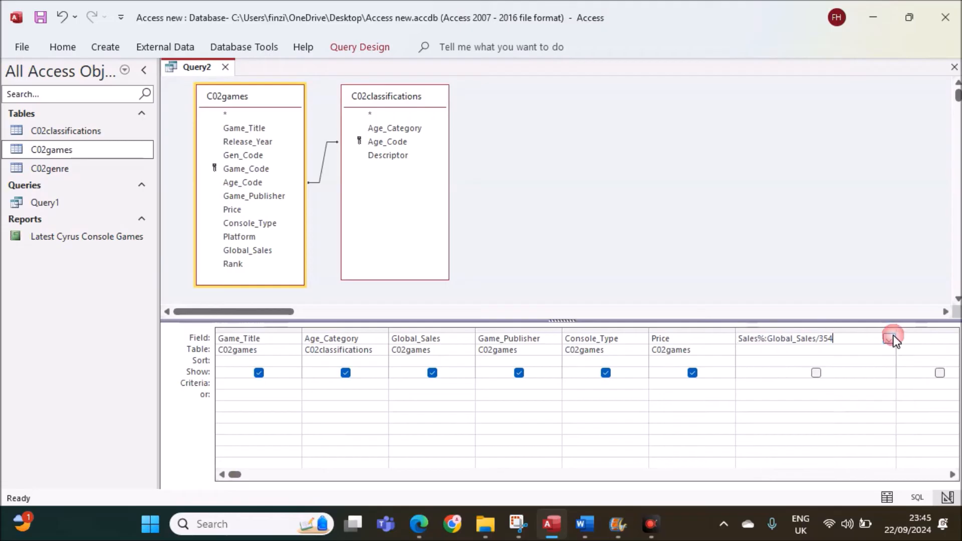
left_click(770, 339)
type("(")
left_click(839, 340)
type(")")
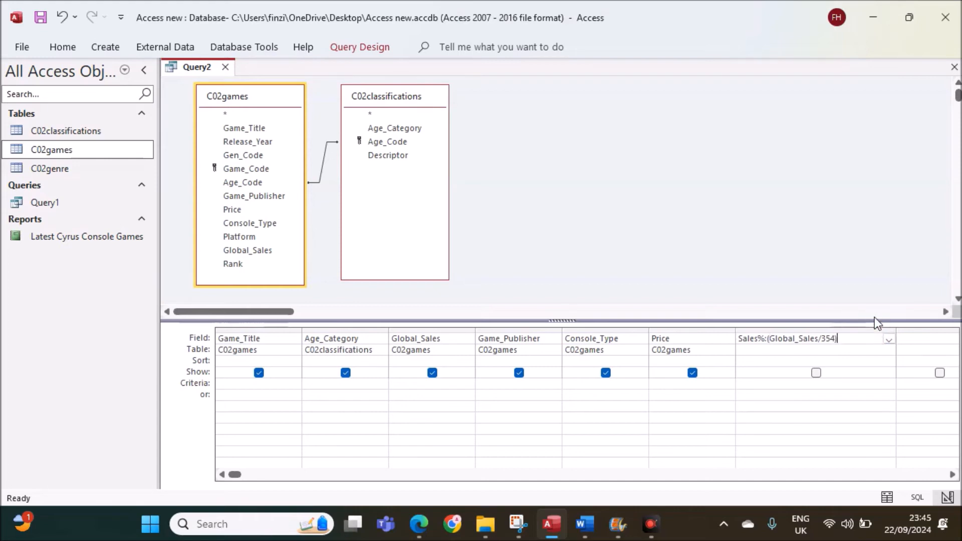
type("*100")
left_click(773, 405)
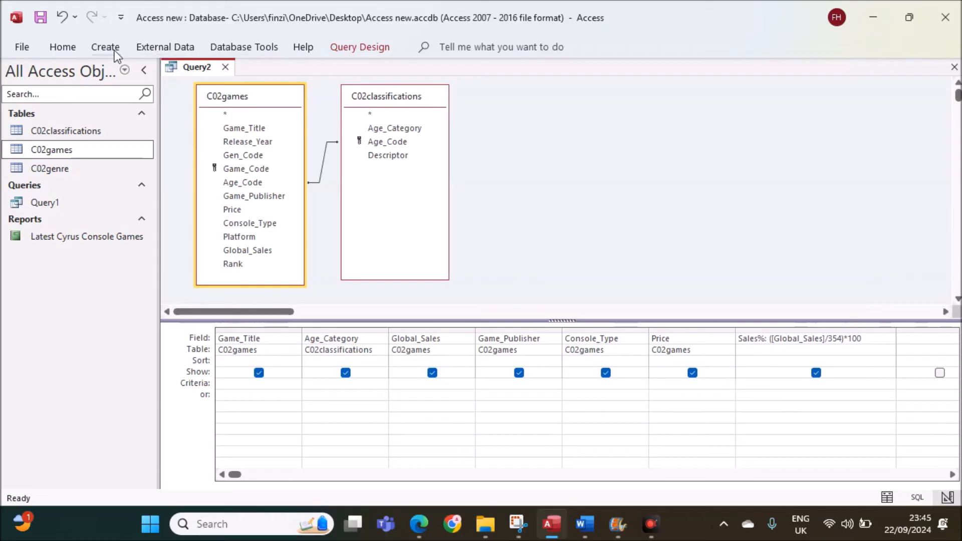
Step: Run the query to examine its records, then reread question 17 in Edge and return to the query design in Access
left_click(381, 50)
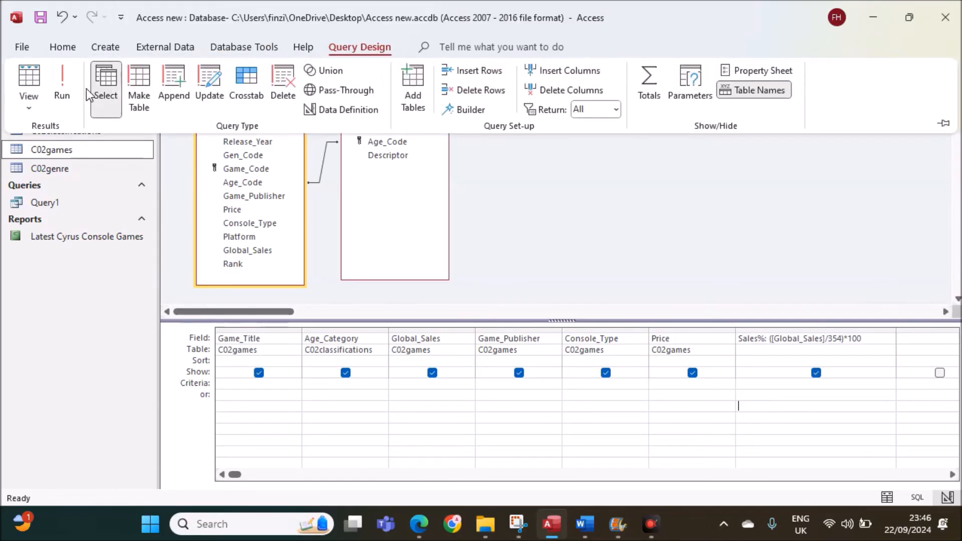
left_click(73, 90)
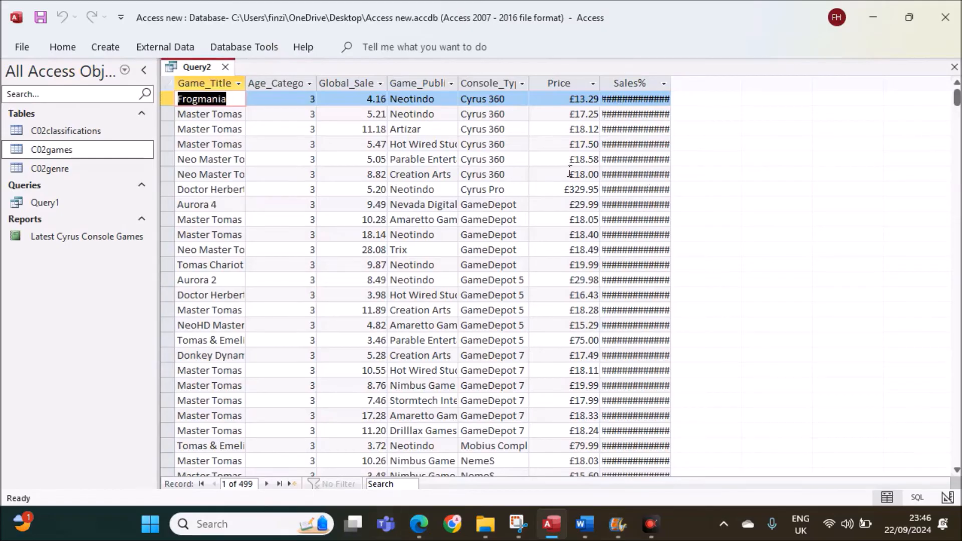
left_click(418, 524)
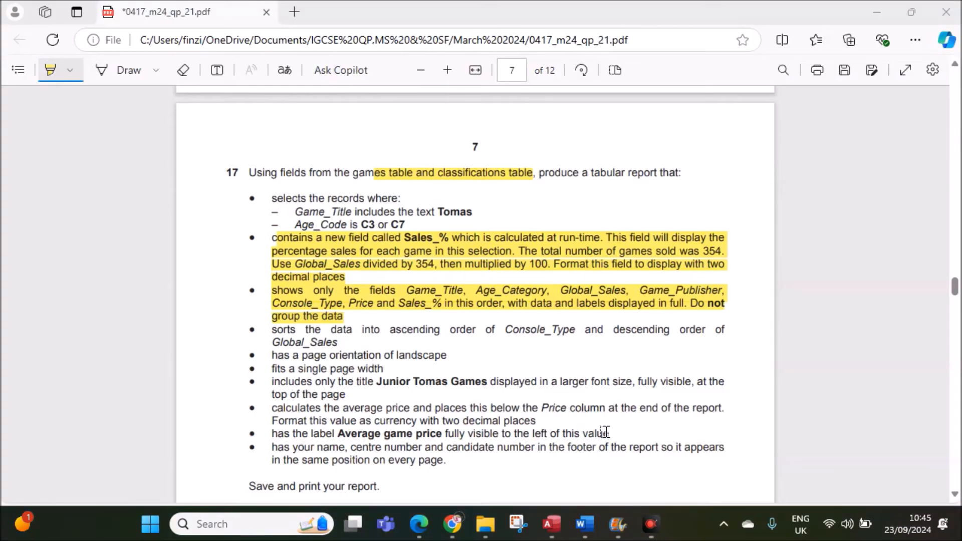
left_click(560, 521)
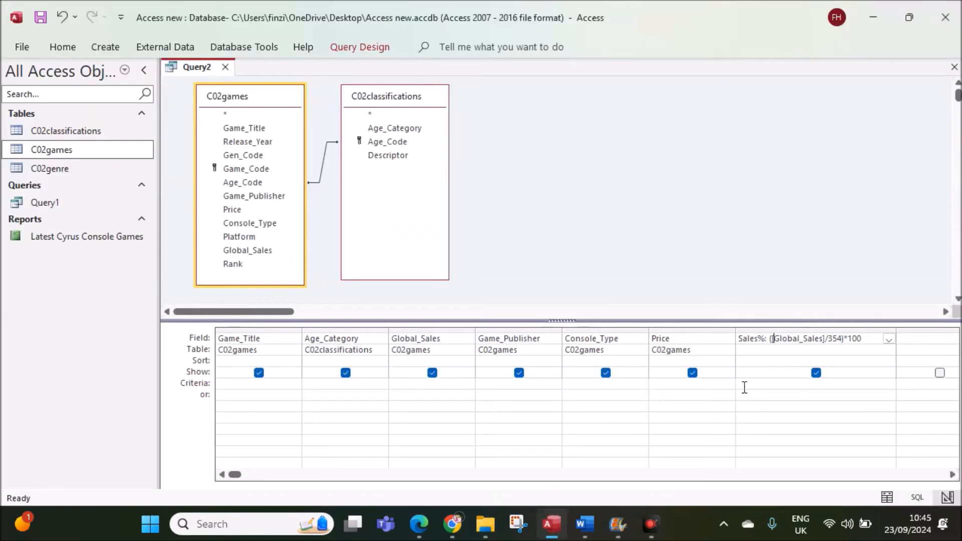
Step: Open the field properties of the Sales% column and set its decimal places to 2
left_click(748, 341)
left_click(370, 45)
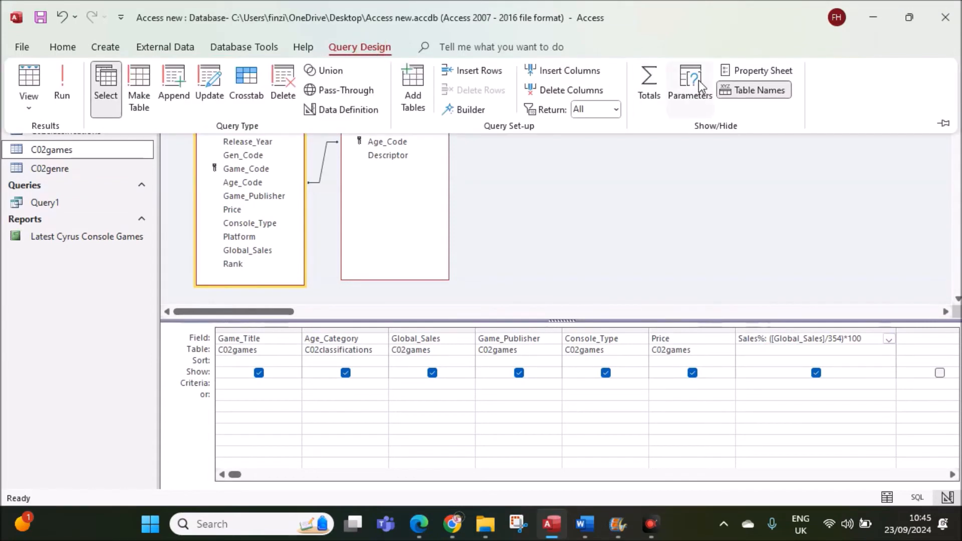
left_click(757, 70)
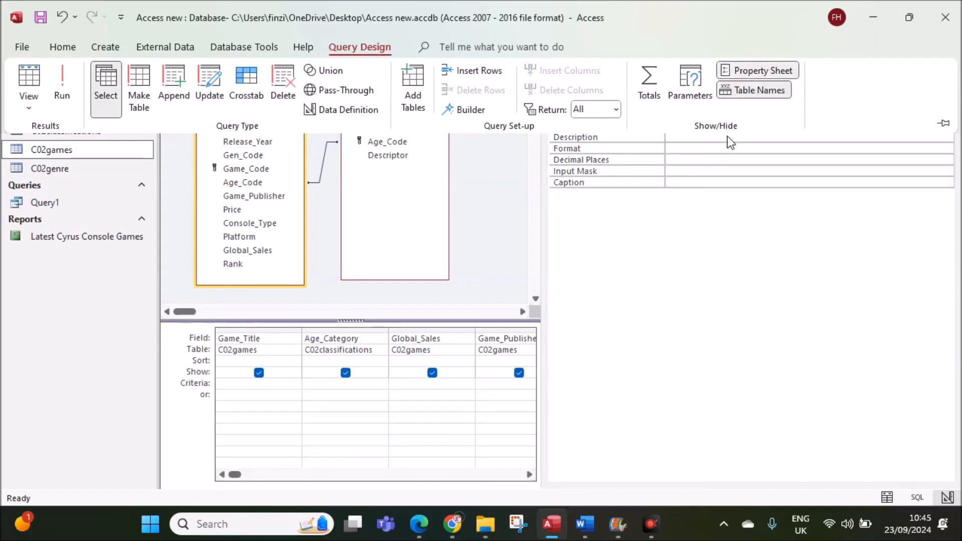
left_click(674, 160)
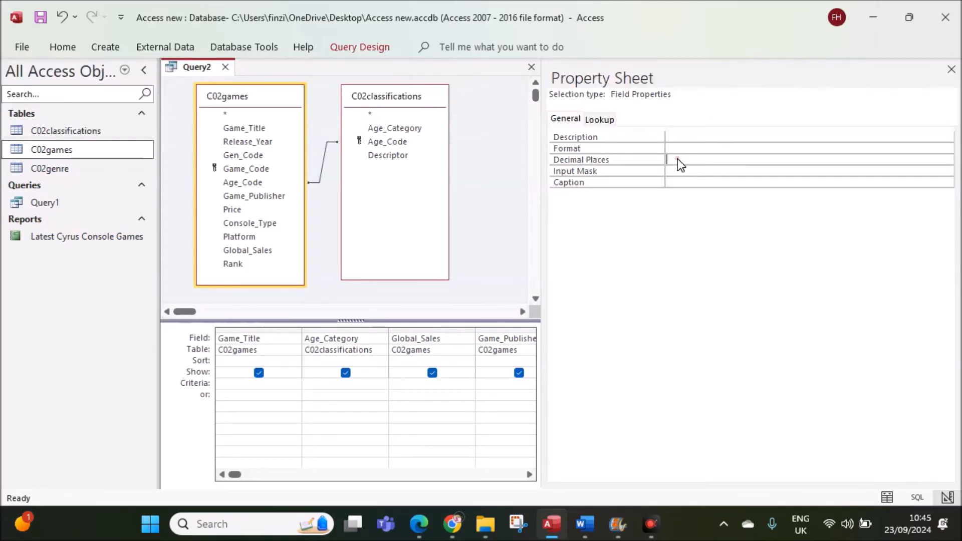
left_click(947, 160)
left_click(691, 203)
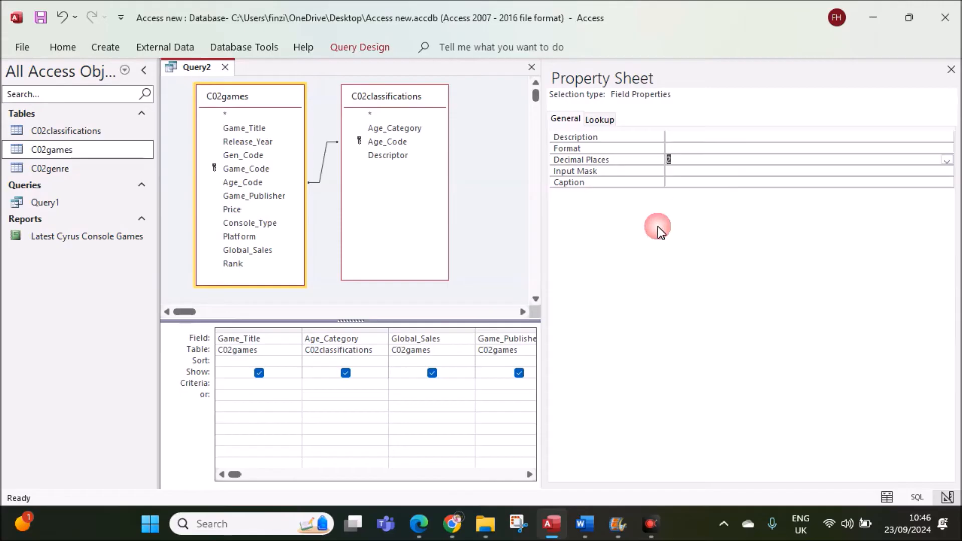
Step: Recheck the formatting requirement in Edge, set the Sales% field's format to Fixed in Access, and close the Property Sheet
left_click(419, 524)
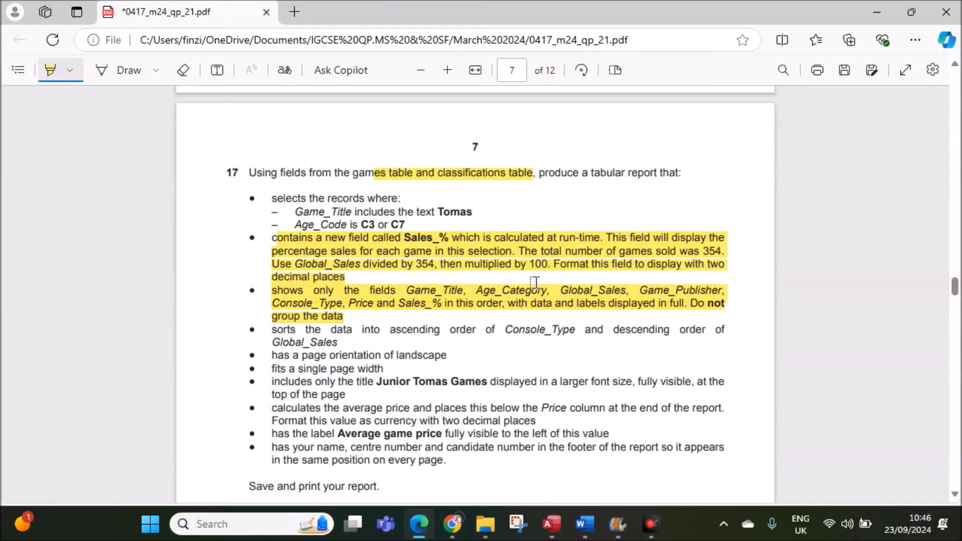
left_click(556, 523)
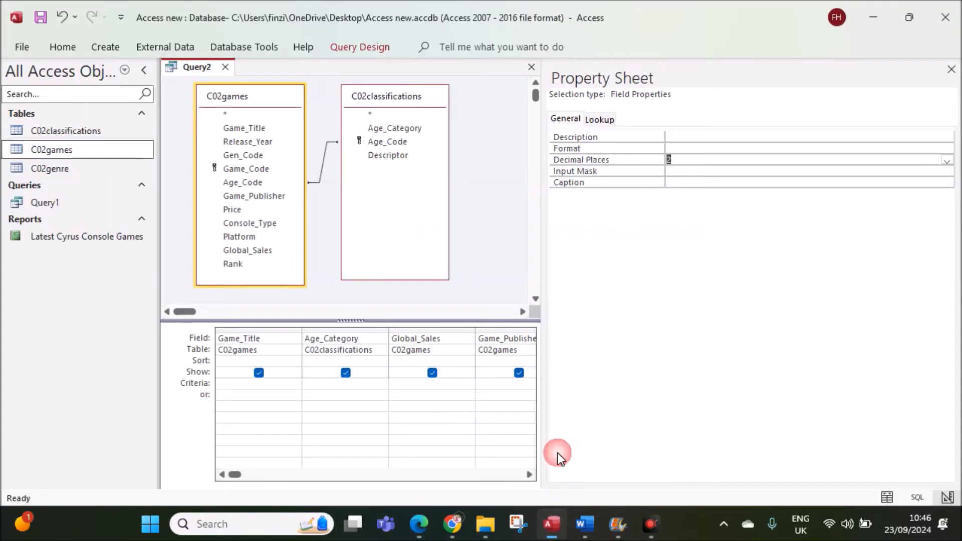
left_click(680, 149)
left_click(947, 149)
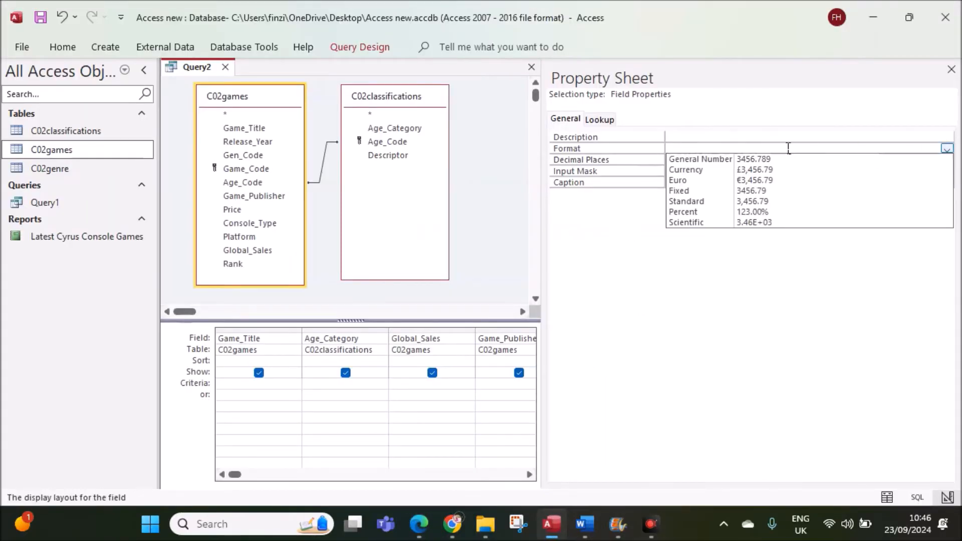
left_click(744, 190)
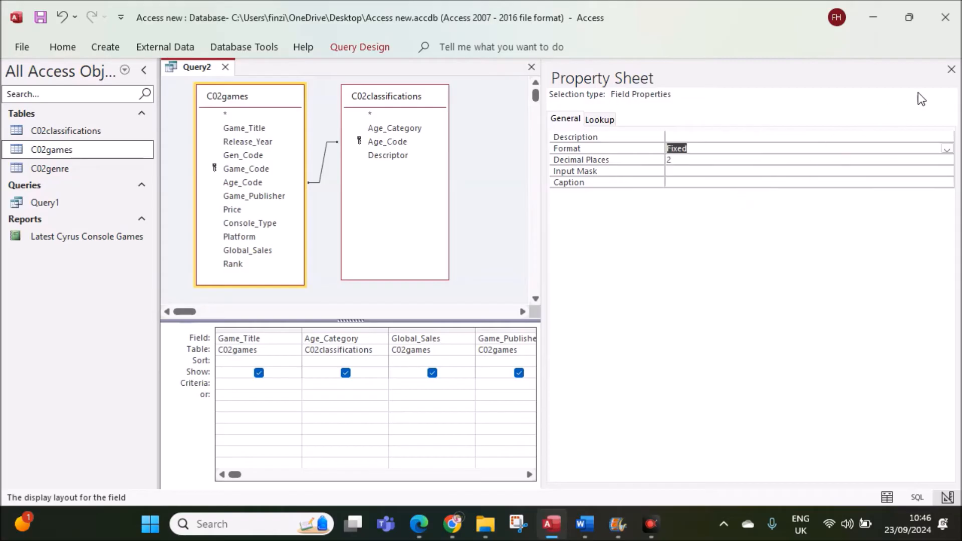
left_click(951, 70)
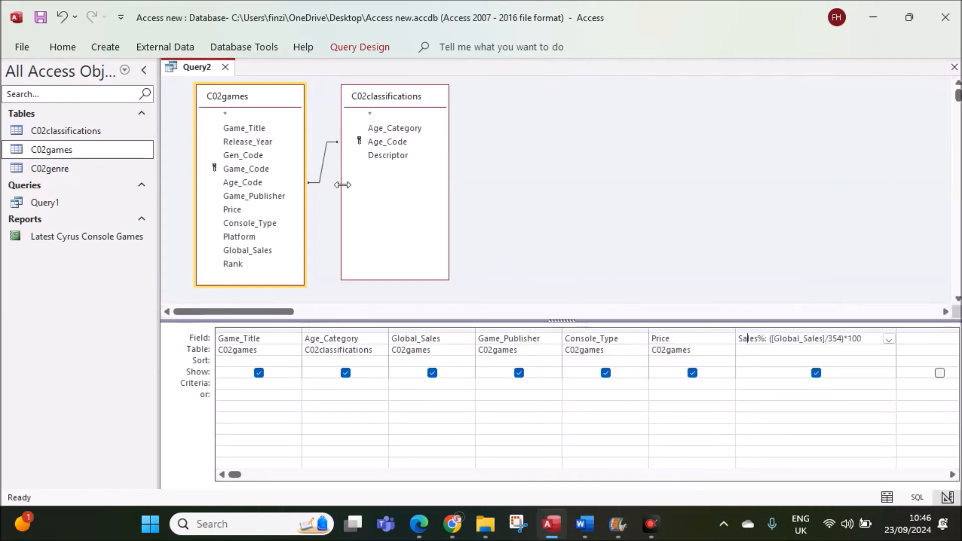
Step: Run the query to check the formatting of the Sales% values, and return to its design
left_click(247, 50)
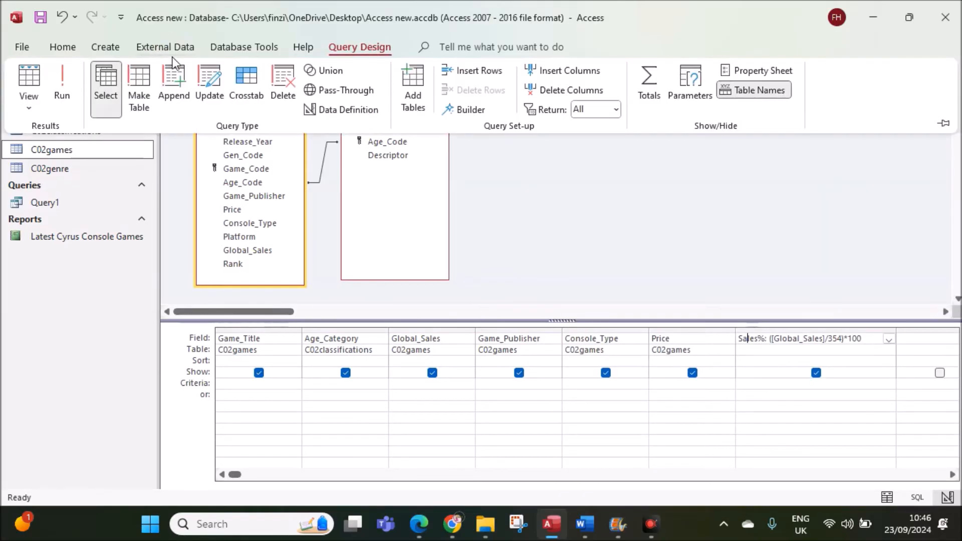
left_click(62, 100)
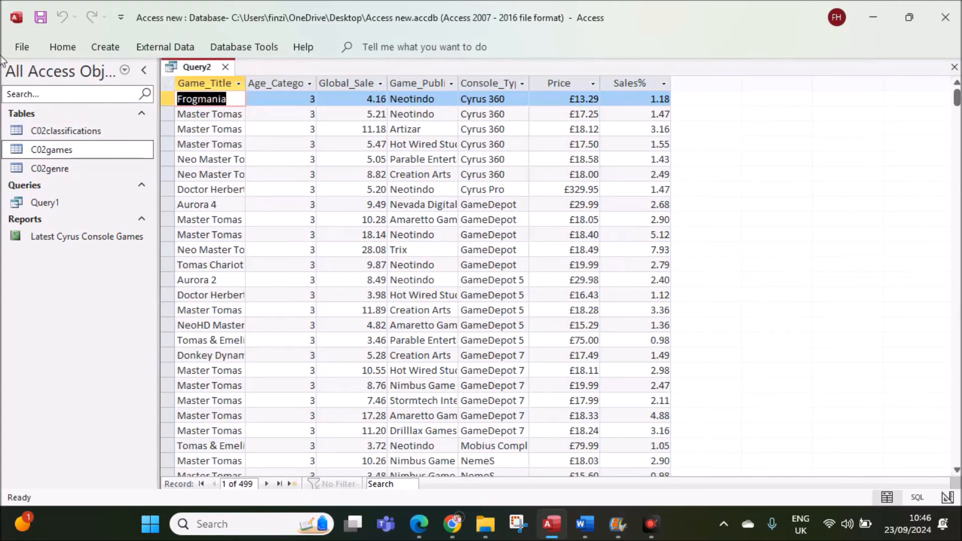
right_click(215, 66)
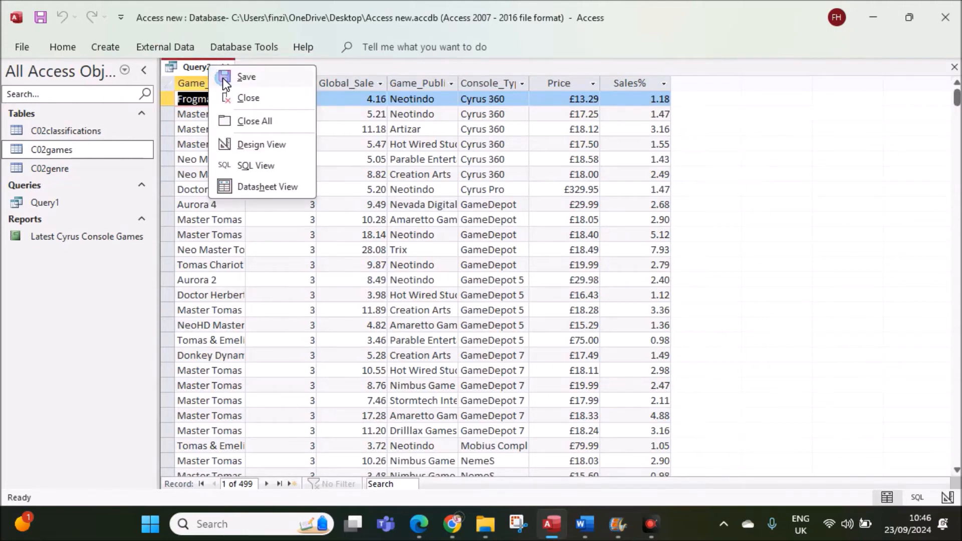
left_click(262, 146)
Step: Highlight the requirement that Game_Title includes the text Tomas in the Edge question paper, and return to Access
left_click(419, 524)
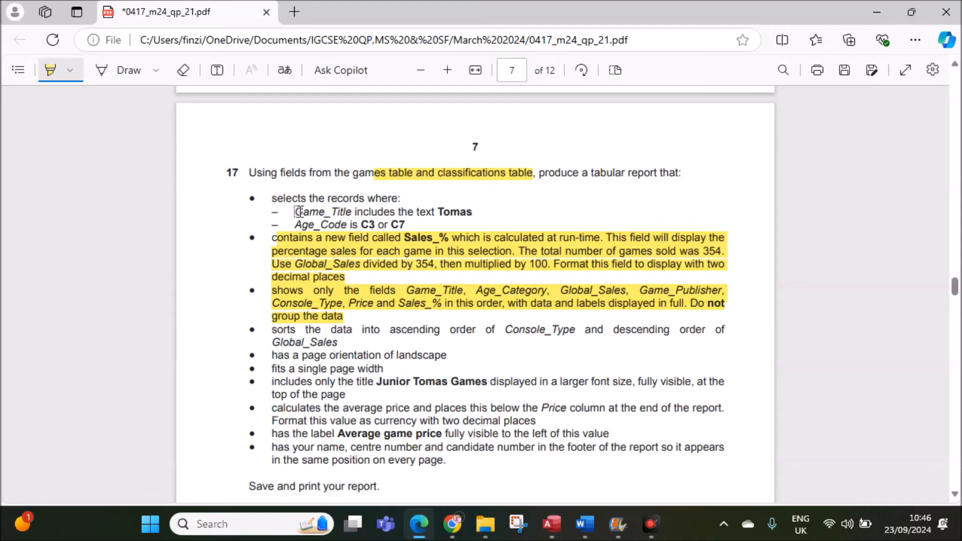
mouse_move(472, 215)
left_mouse_down()
mouse_move(351, 201)
mouse_move(308, 200)
mouse_move(295, 215)
left_mouse_up()
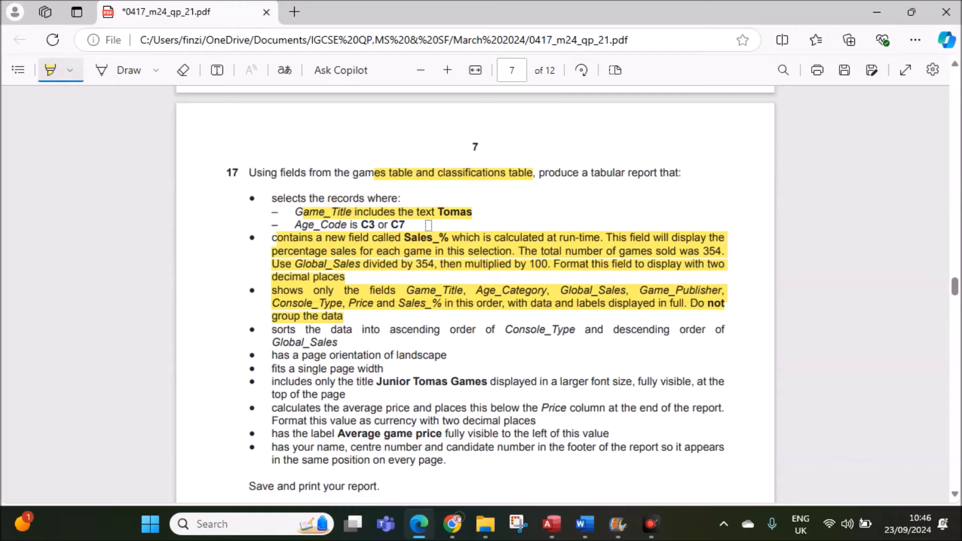
left_click(555, 533)
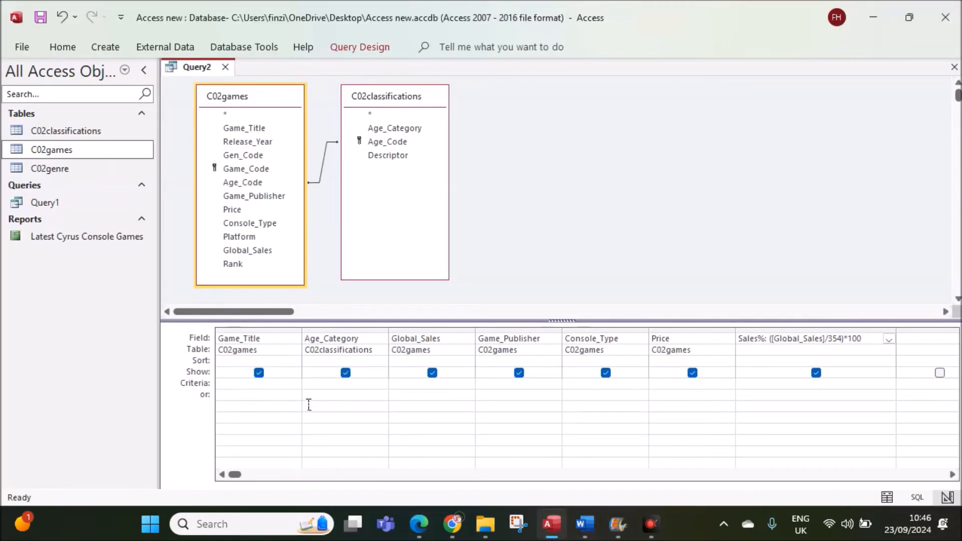
Step: Set the criterion of the Game_Title field to *Tomas* so it matches titles containing that text
left_click(245, 384)
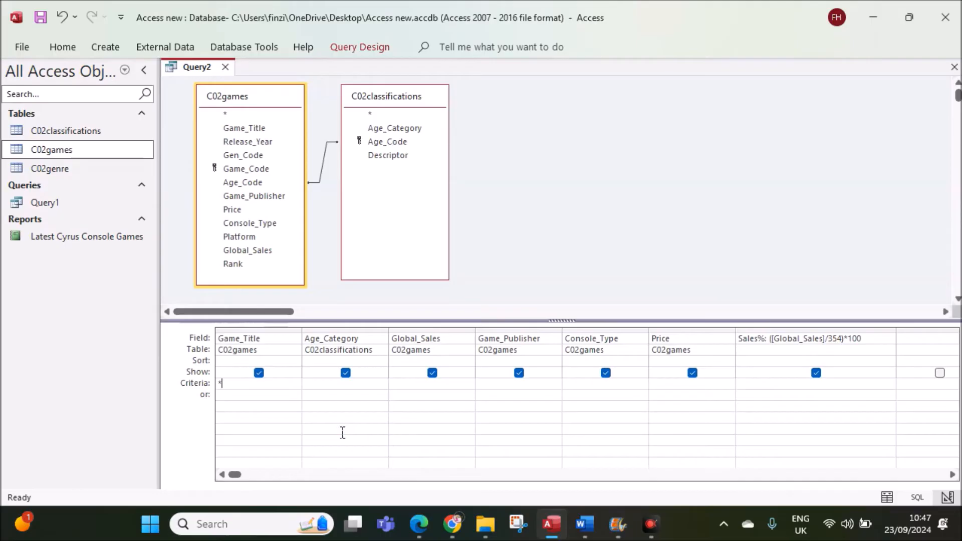
type("omas*")
left_click_drag(248, 386, 223, 390)
left_click(289, 384)
left_click(278, 419)
Step: Run the query, fit the Game_Title column to its contents to review the titles, and return to the query design
left_click(360, 47)
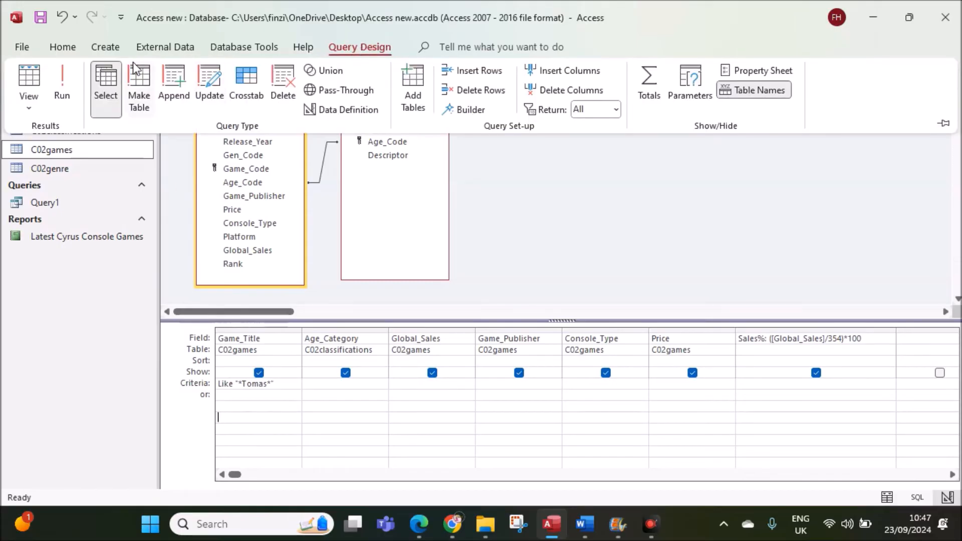
left_click(59, 95)
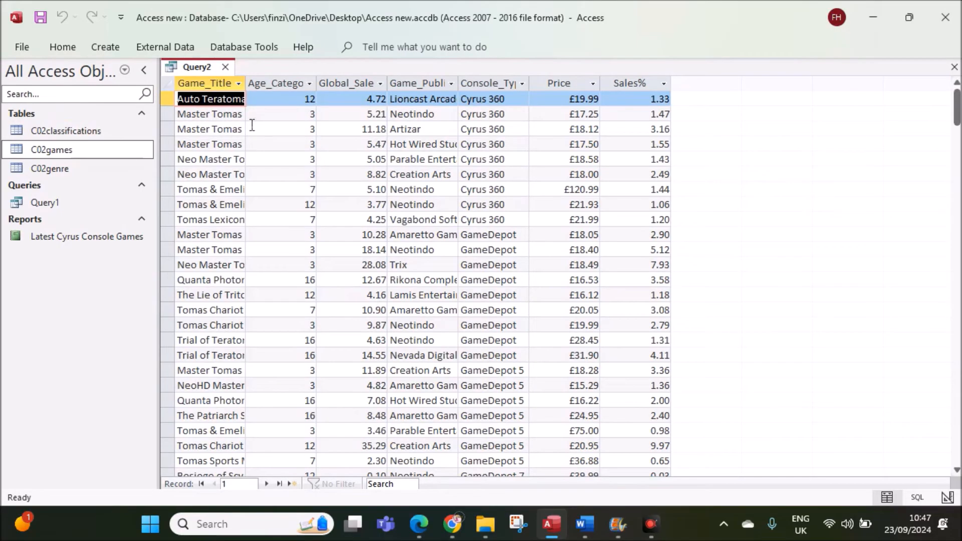
double_click(246, 88)
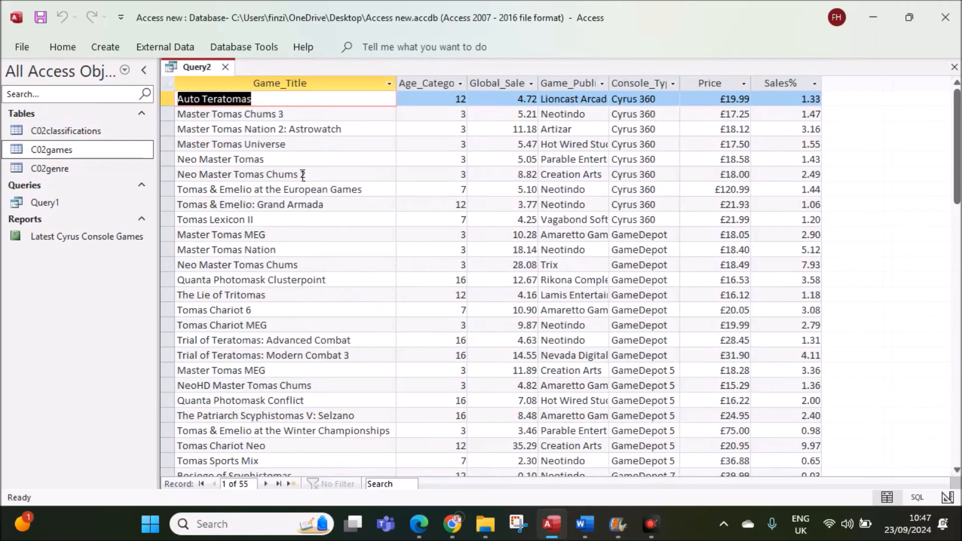
left_click(302, 179)
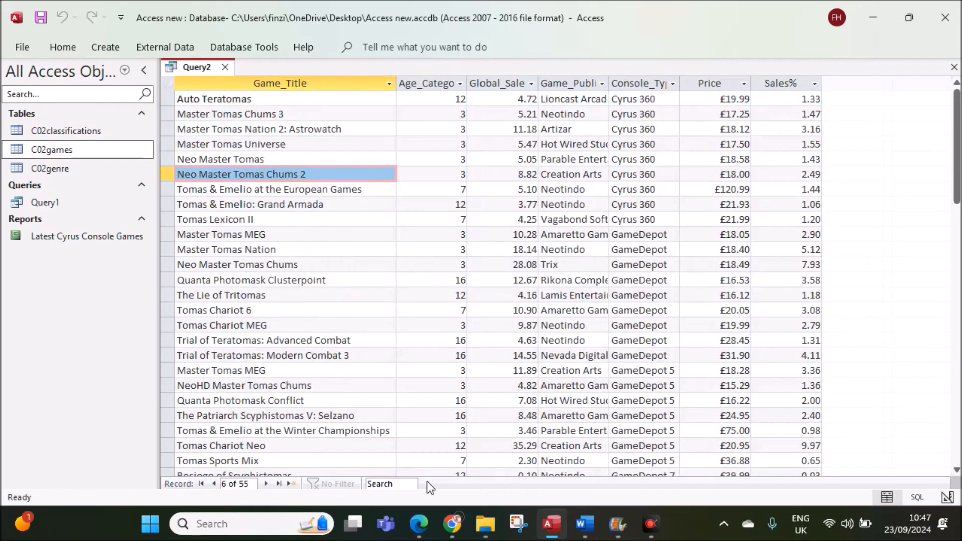
right_click(194, 69)
left_click(248, 145)
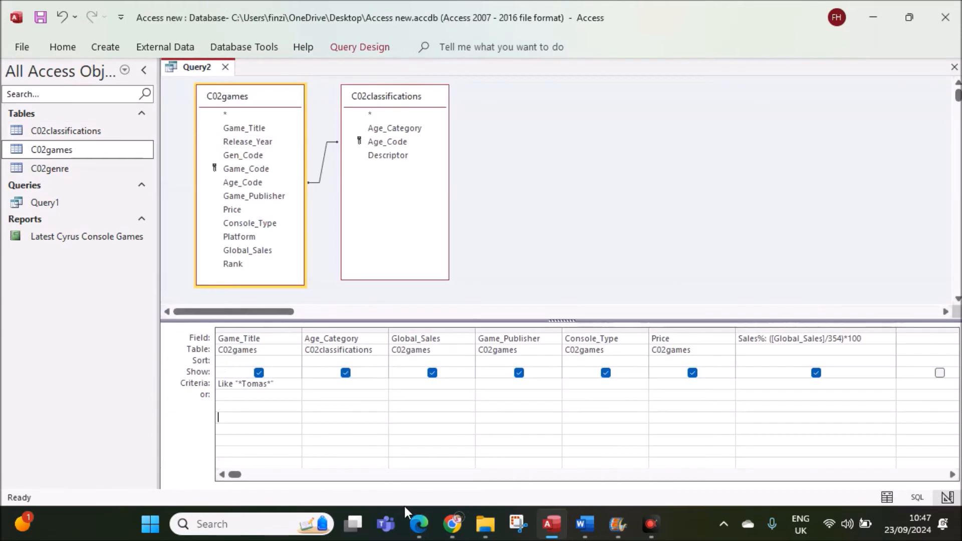
Step: Highlight the requirement that Age_Code is C3 or C7 in the Edge question paper, and return to Access
left_click(419, 527)
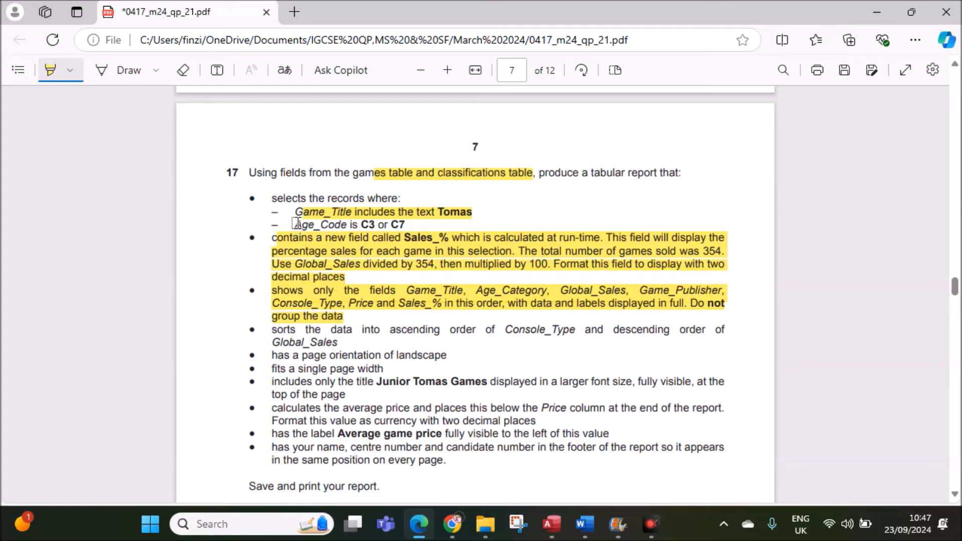
left_click_drag(294, 225, 408, 226)
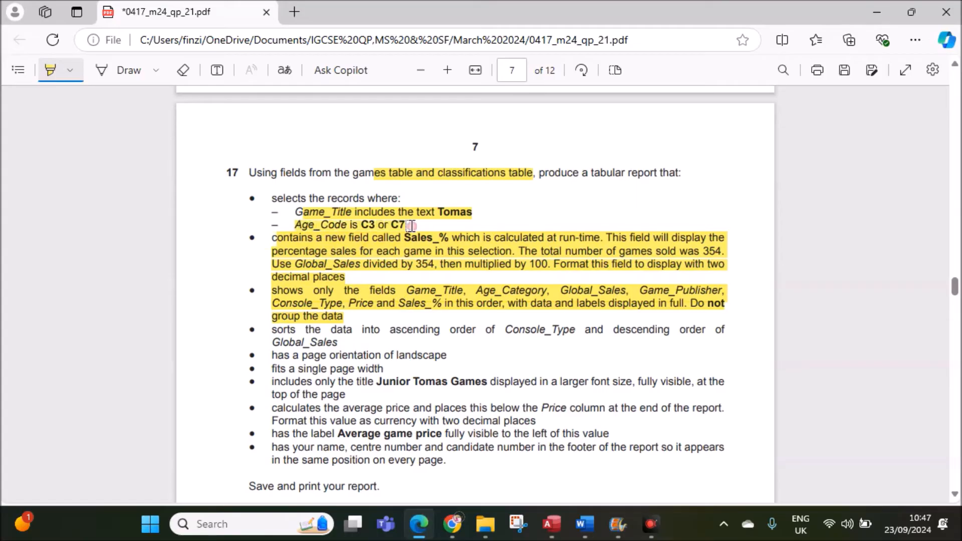
left_click(552, 524)
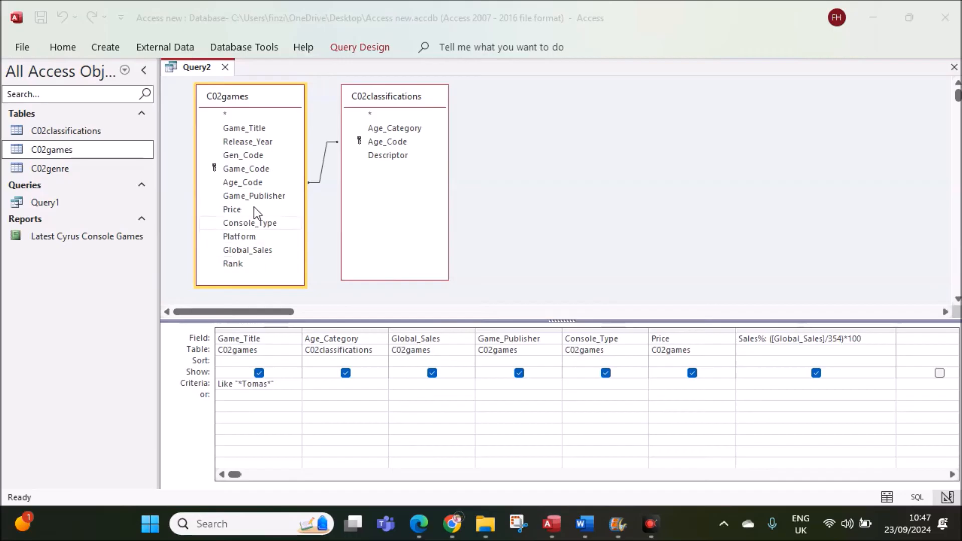
Step: Add Age_Code from C02games to the query and set its criterion to C3 or C7
double_click(261, 182)
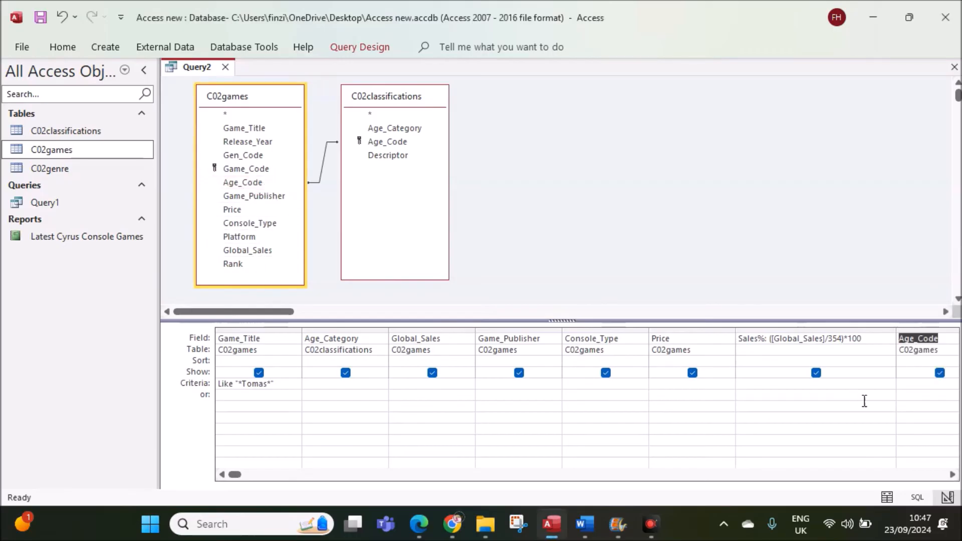
left_click(898, 390)
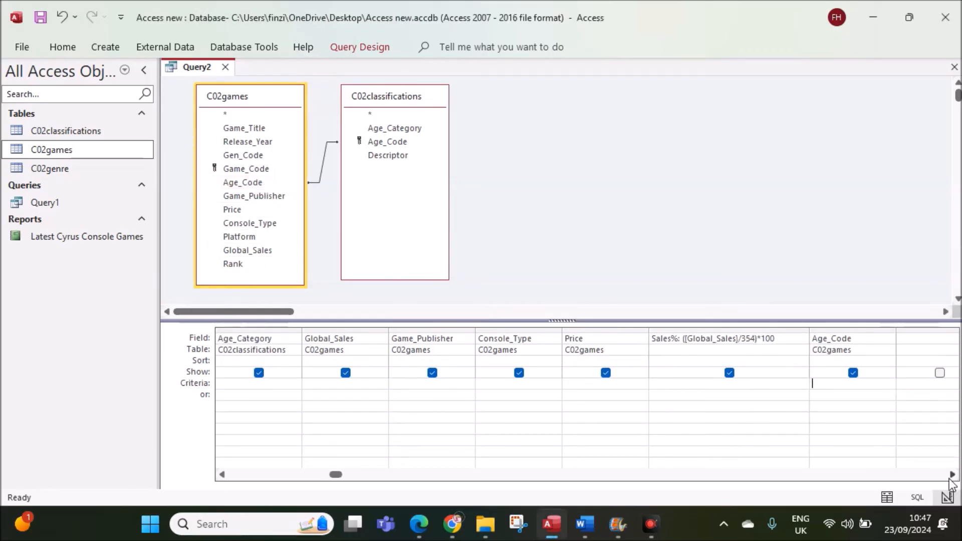
type("C3 or C7")
left_click(835, 421)
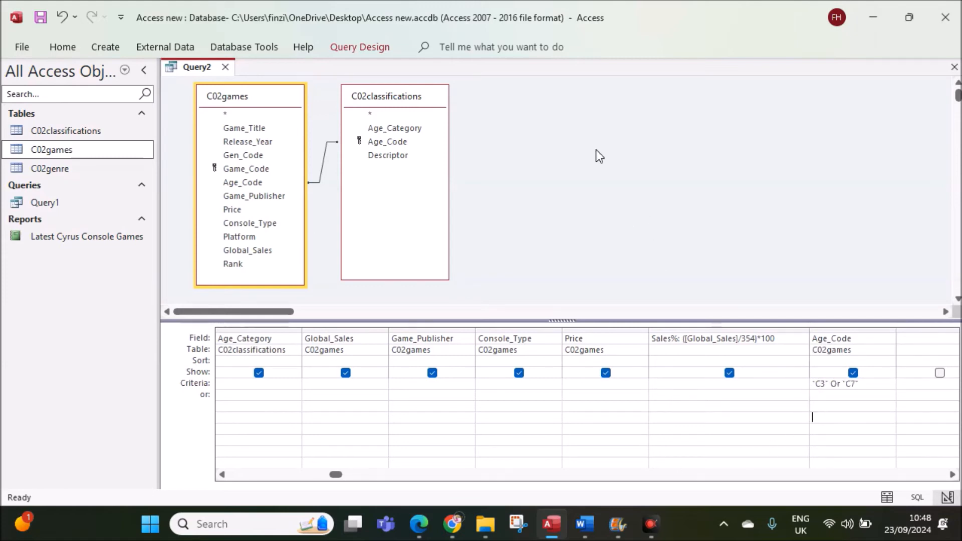
Step: Run the query and look through all records to check the Game_Title and Age_Code filtering
left_click(371, 50)
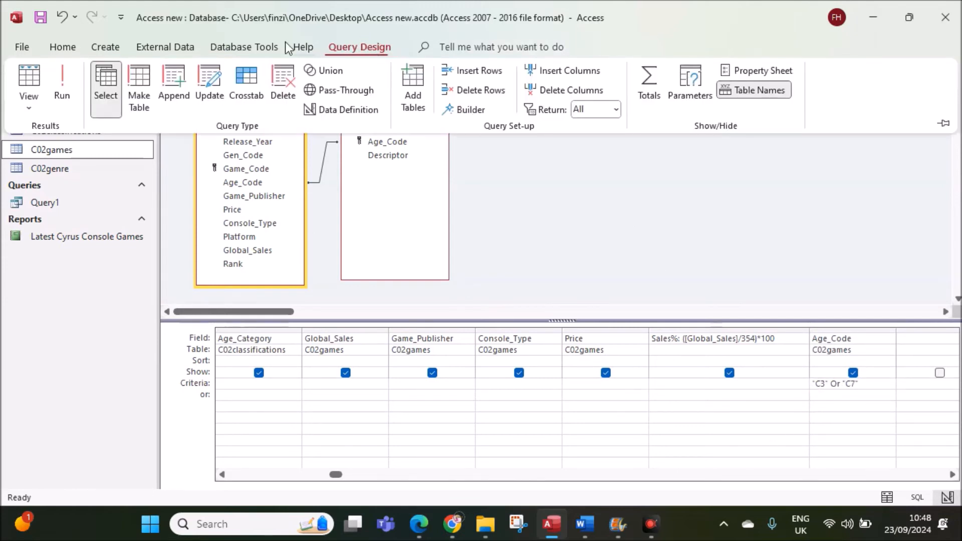
left_click(62, 80)
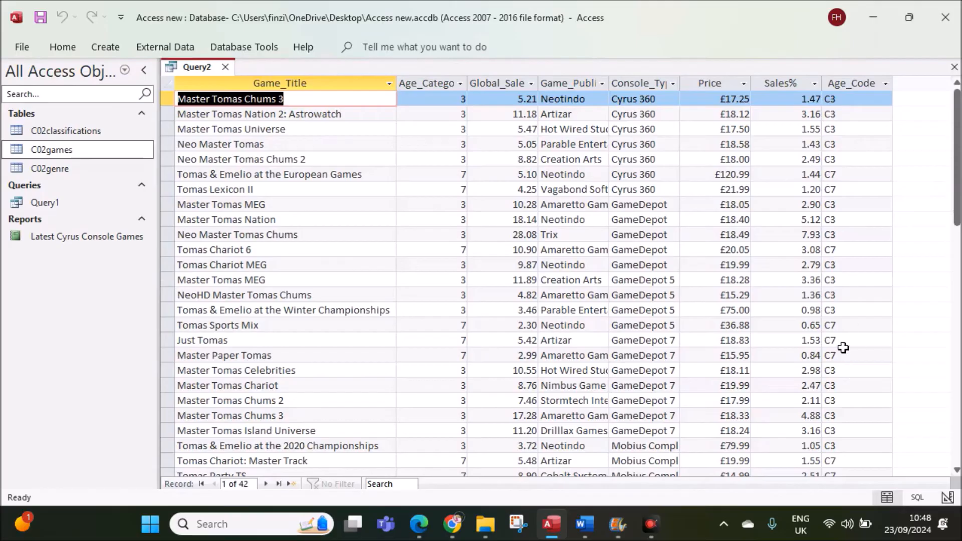
scroll(890, 217, "down", 8)
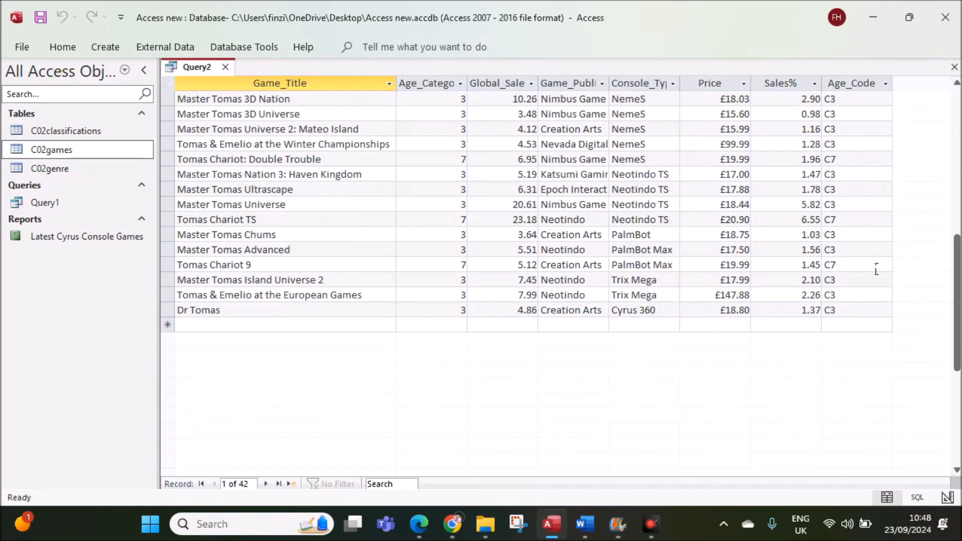
scroll(874, 269, "up", 8)
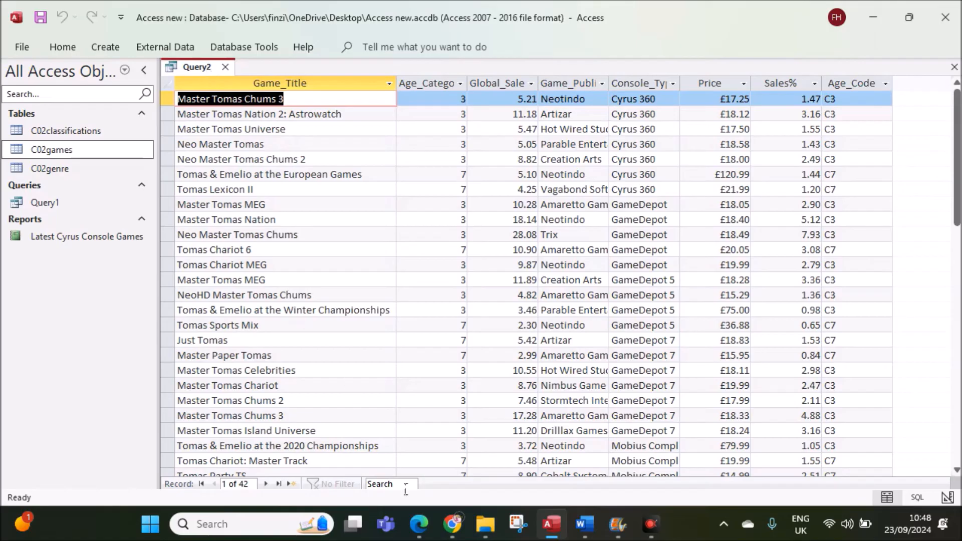
Step: Recheck the required field list in Edge, then return to the query design in Access and exclude Age_Code from the displayed fields
left_click(419, 524)
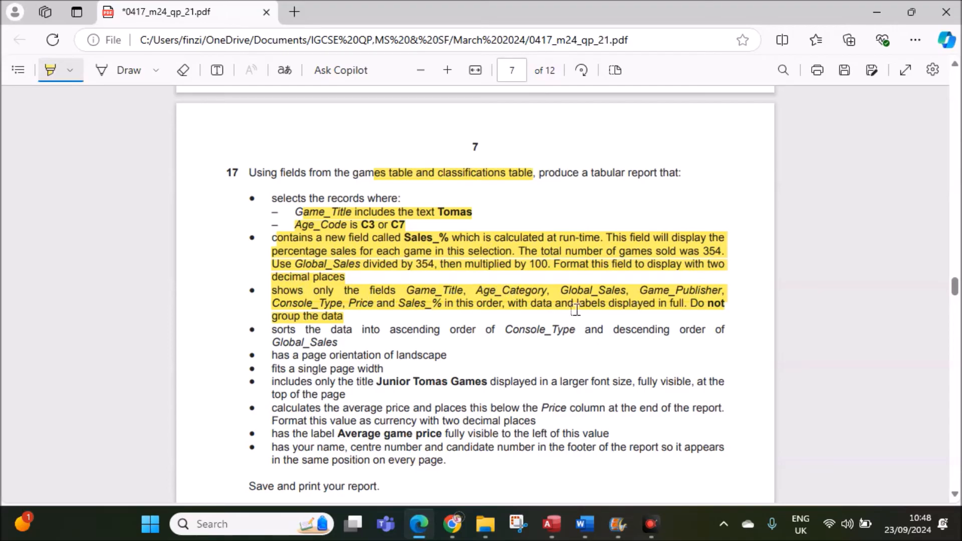
left_click(552, 524)
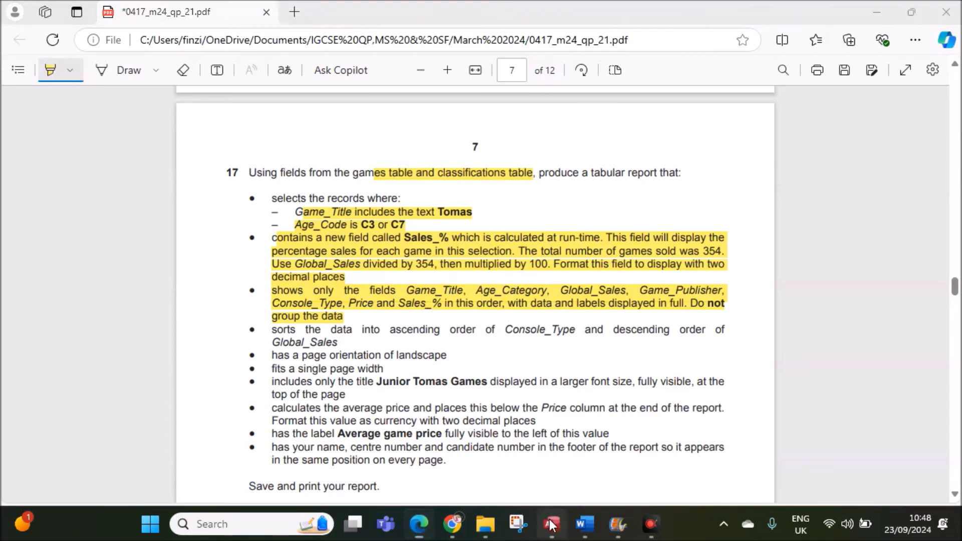
right_click(202, 73)
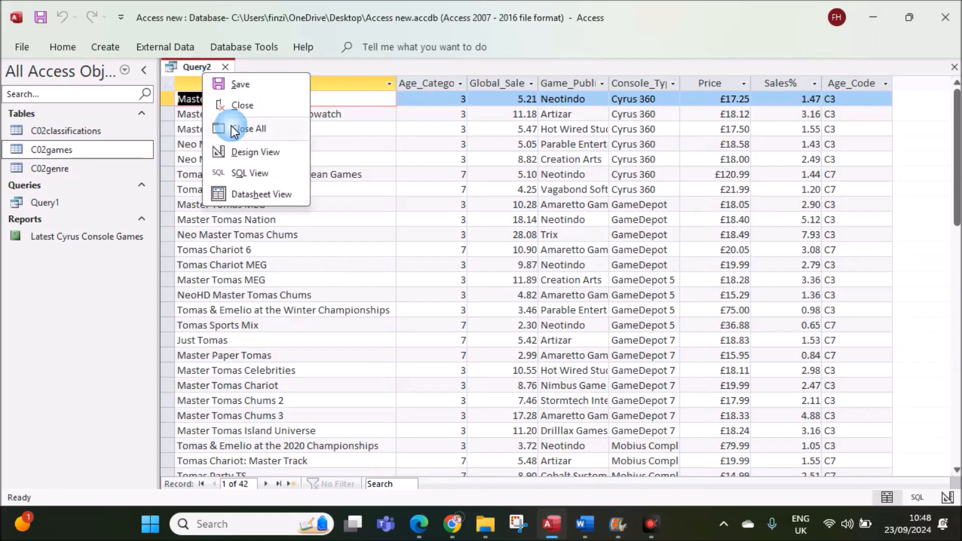
left_click(250, 153)
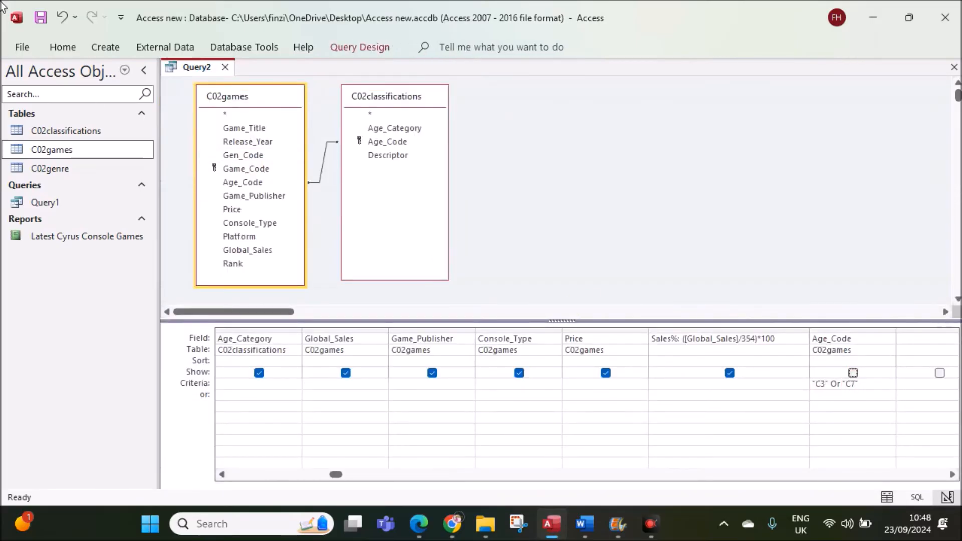
Step: Read the remaining report requirements of question 17 in Edge and return to the query design in Access
left_click(419, 524)
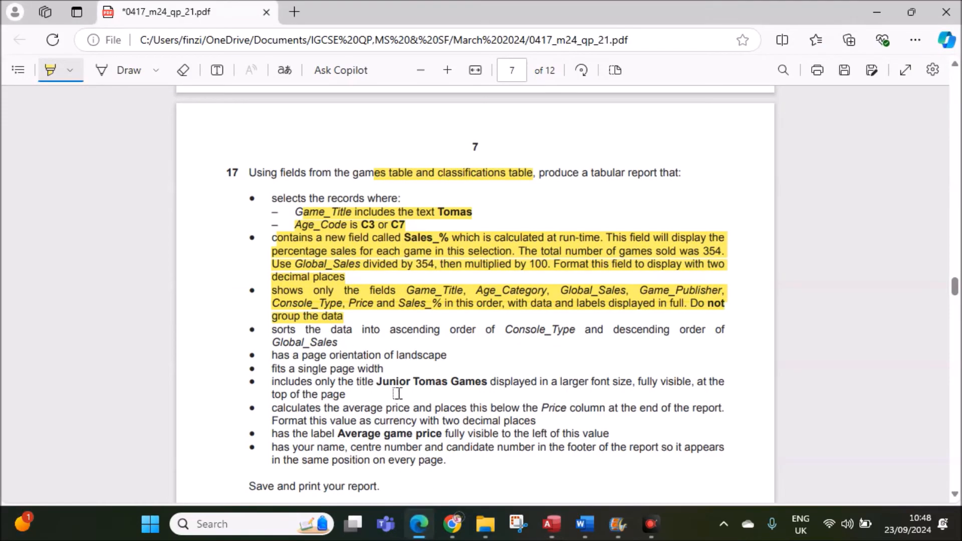
scroll(397, 394, "down", 5)
scroll(383, 370, "up", 3)
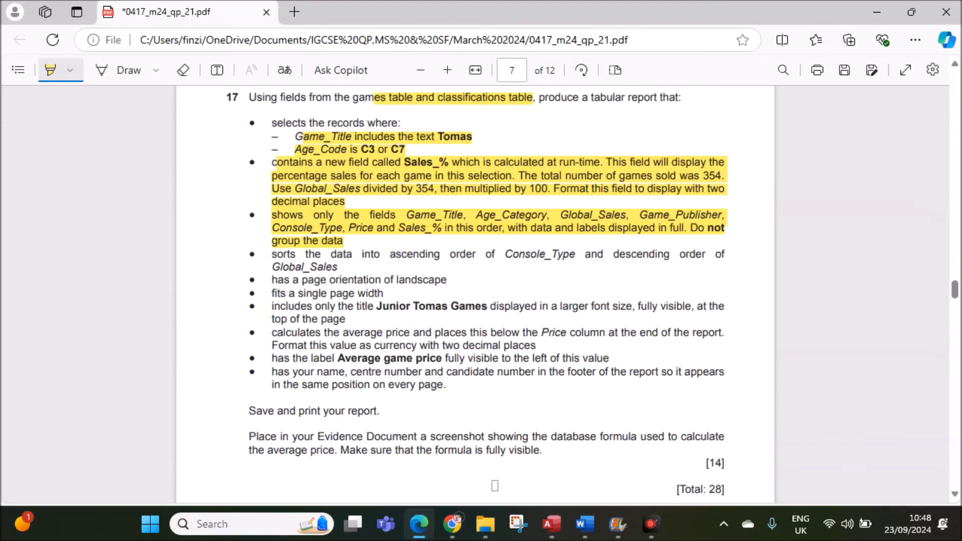
left_click(550, 524)
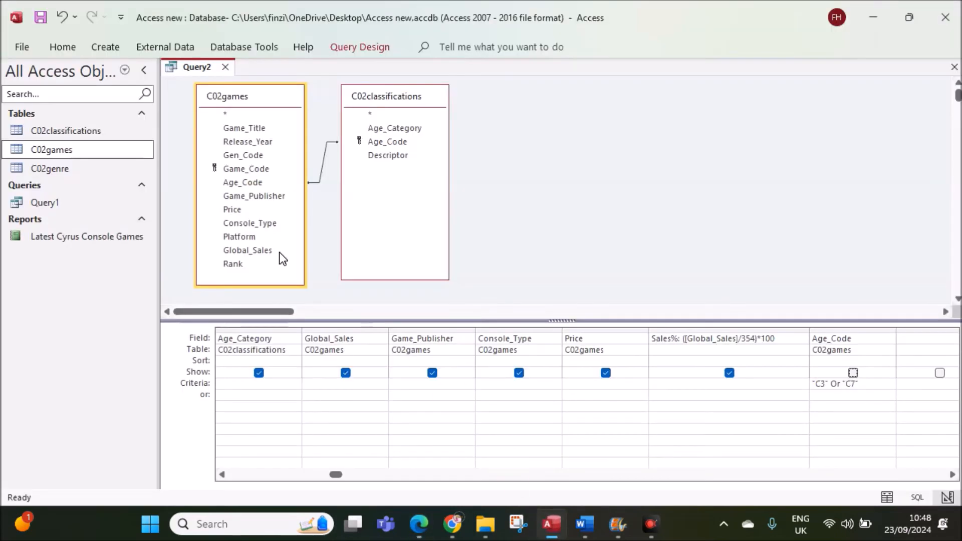
Step: Save the query under the name Query2 and close it
right_click(182, 68)
left_click(221, 77)
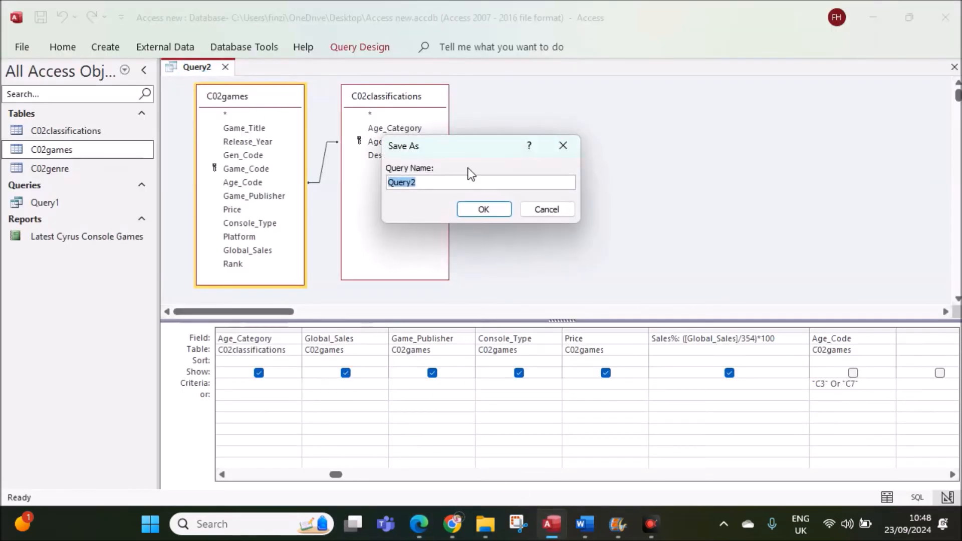
left_click(484, 208)
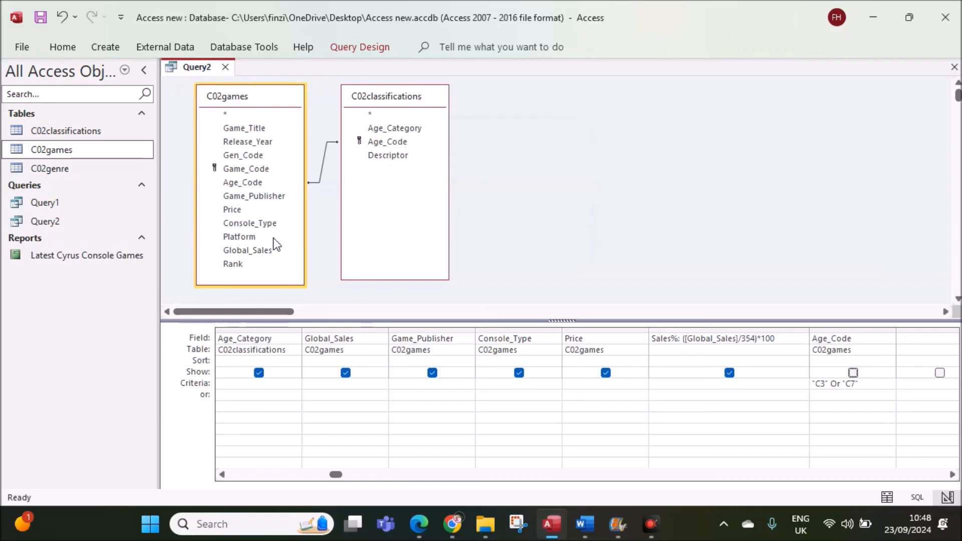
left_click(225, 67)
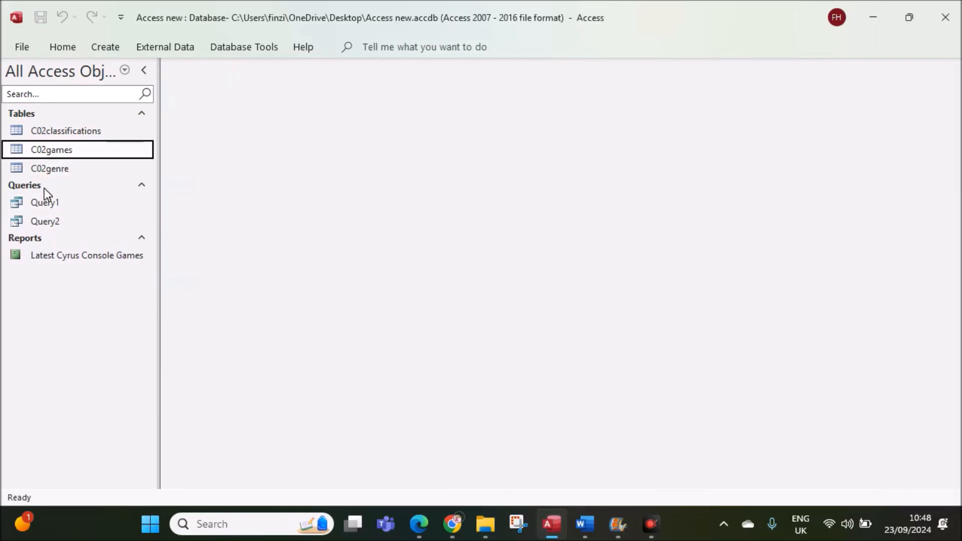
Step: Start the Report Wizard on Query2 and include all of its available fields in the report
left_click(43, 221)
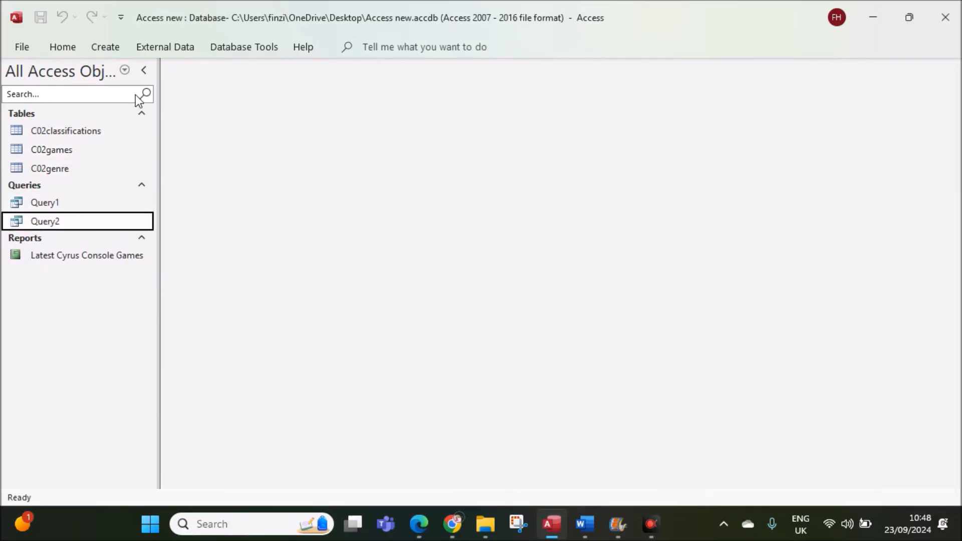
left_click(118, 50)
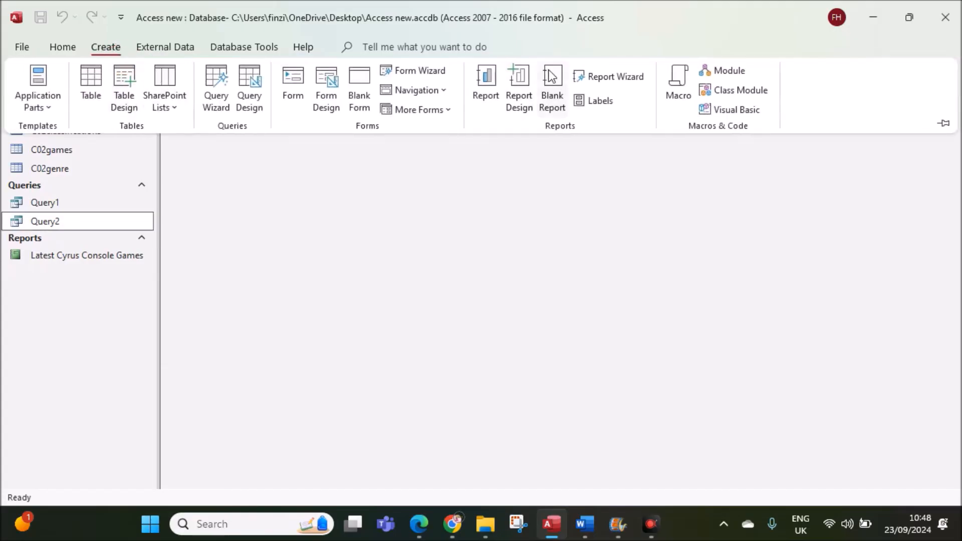
left_click(618, 77)
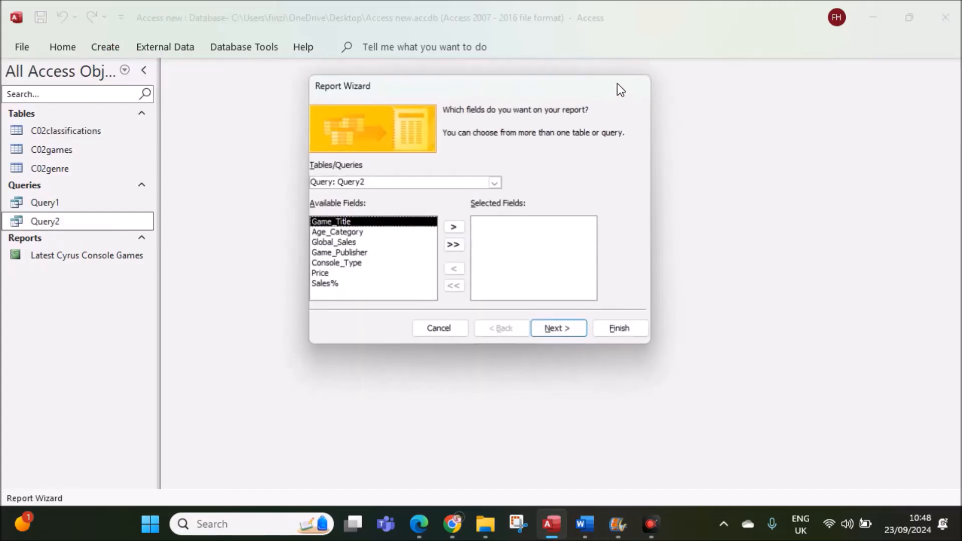
left_click(454, 246)
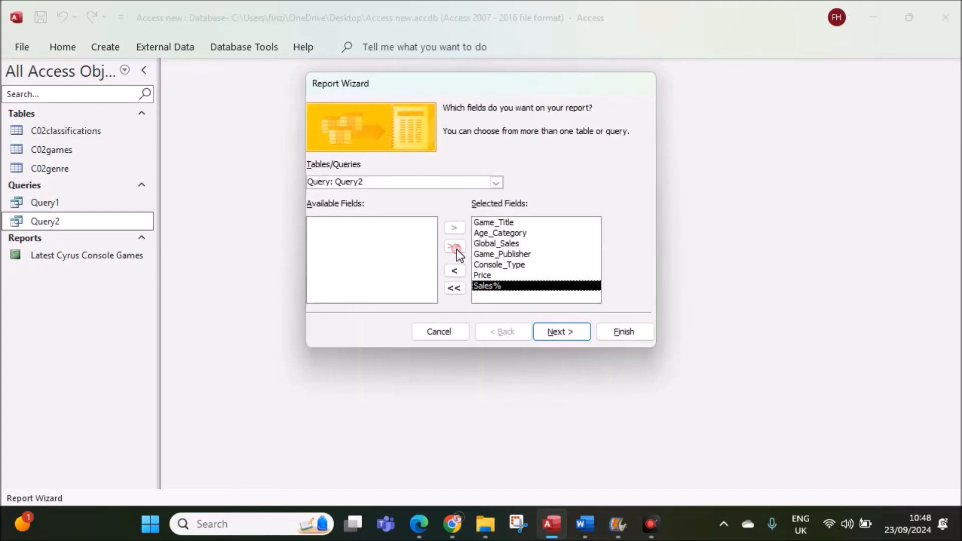
Step: Set the report data to be viewed by C02games, without any grouping or sort order, and proceed to the layout options
left_click(561, 332)
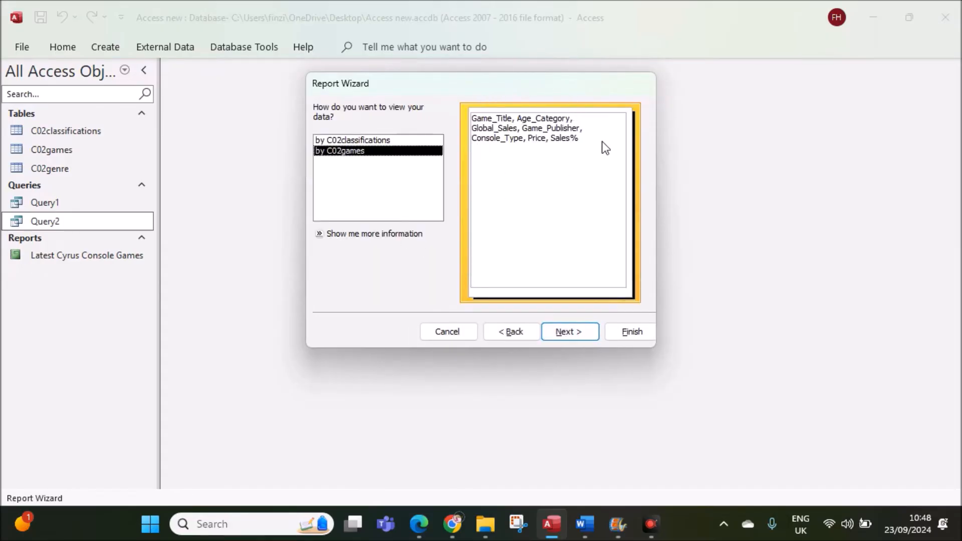
left_click(406, 141)
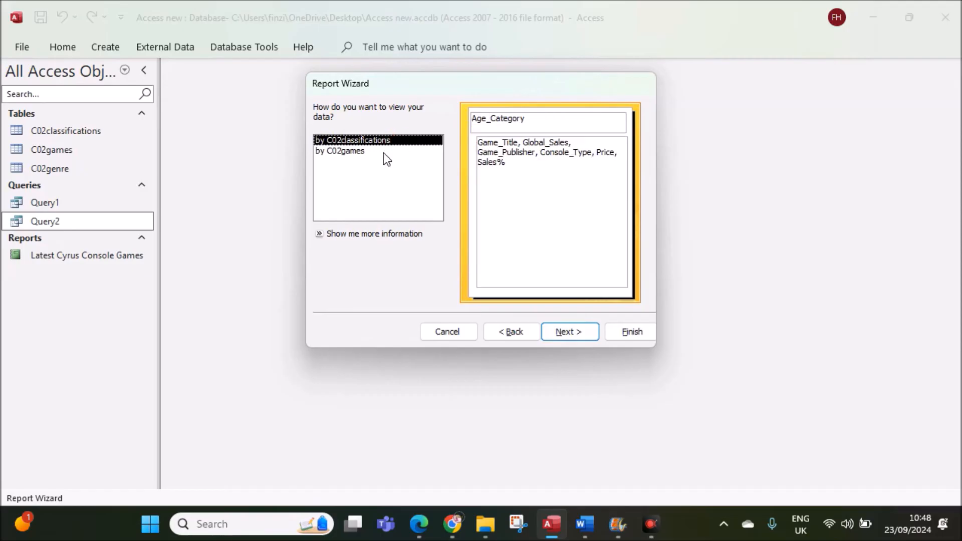
left_click(379, 150)
left_click(579, 335)
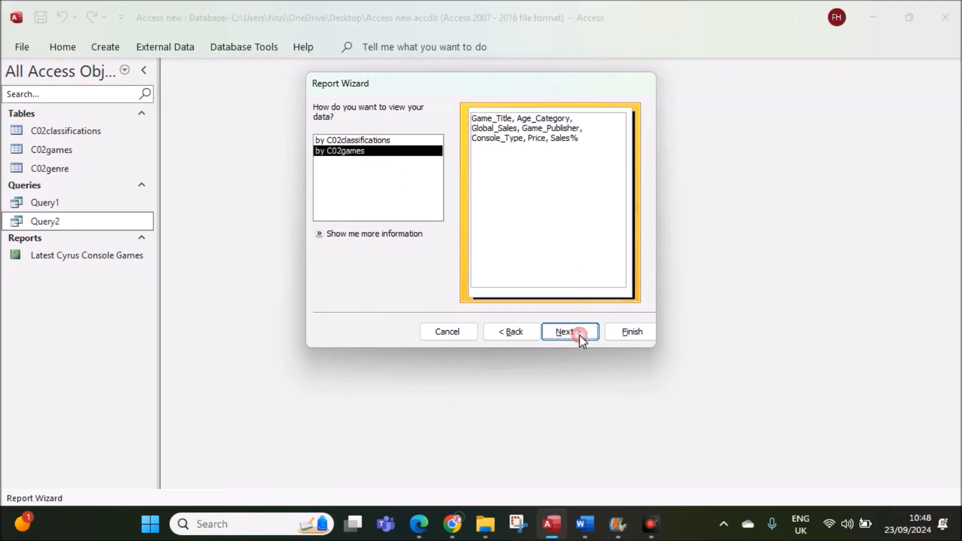
left_click(580, 335)
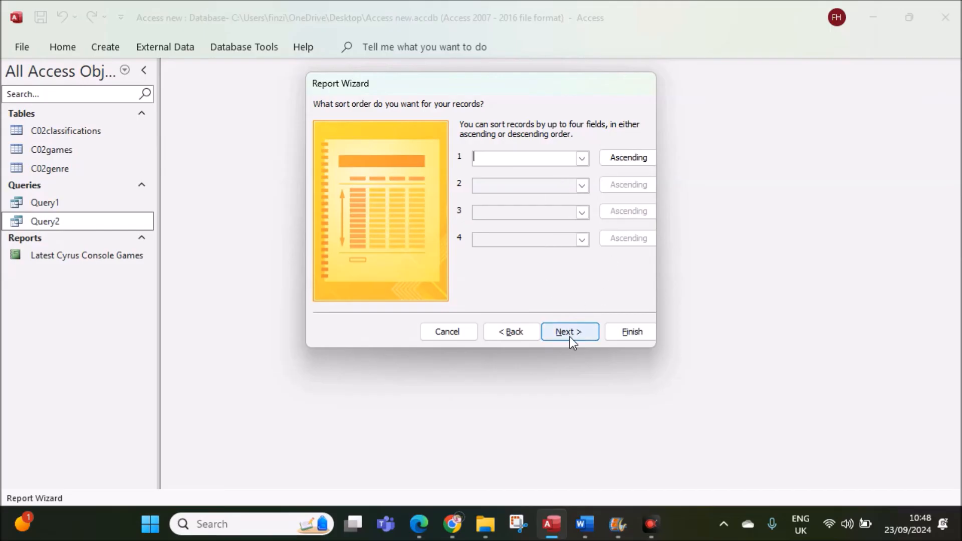
left_click(570, 329)
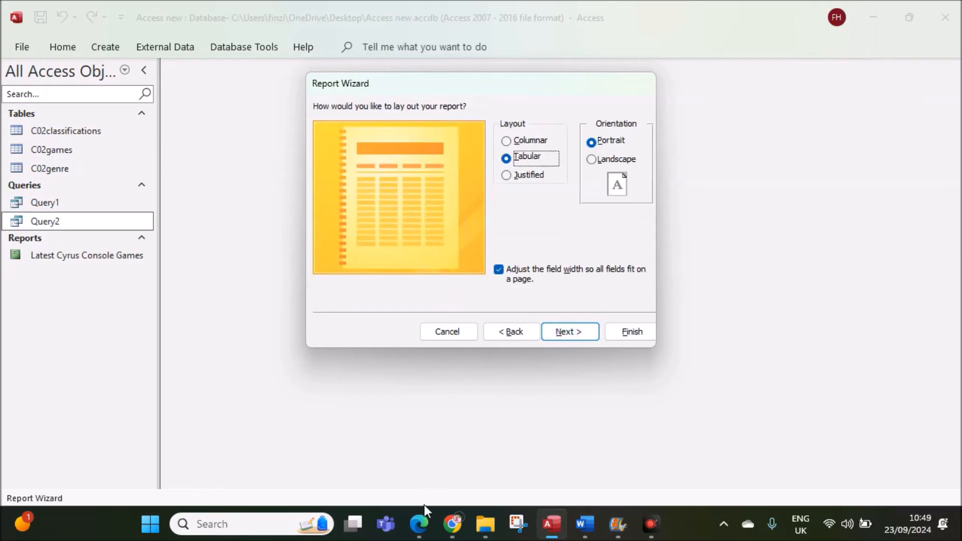
Step: Highlight the landscape requirement in the question paper in Edge, return to Access and give the tabular report landscape orientation
left_click(423, 517)
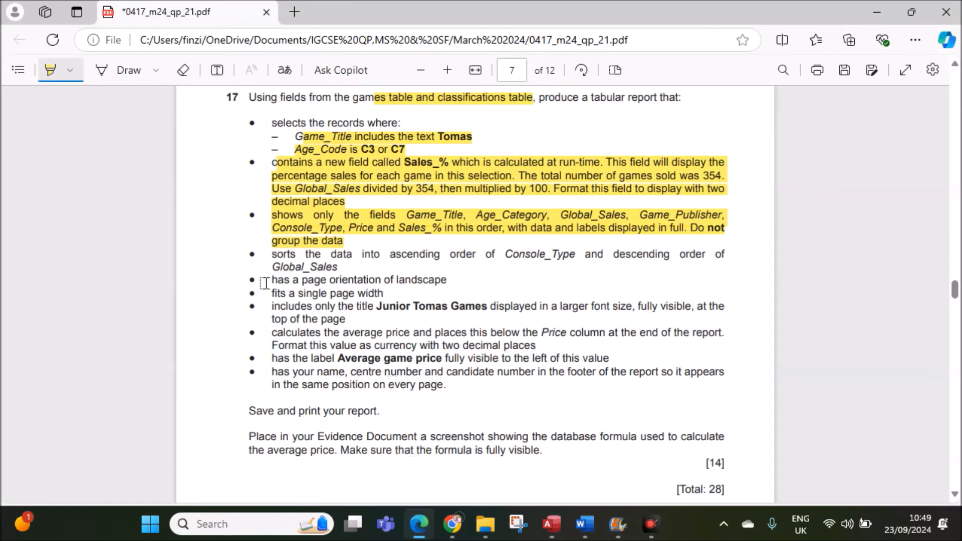
left_click_drag(270, 280, 444, 286)
left_click(551, 521)
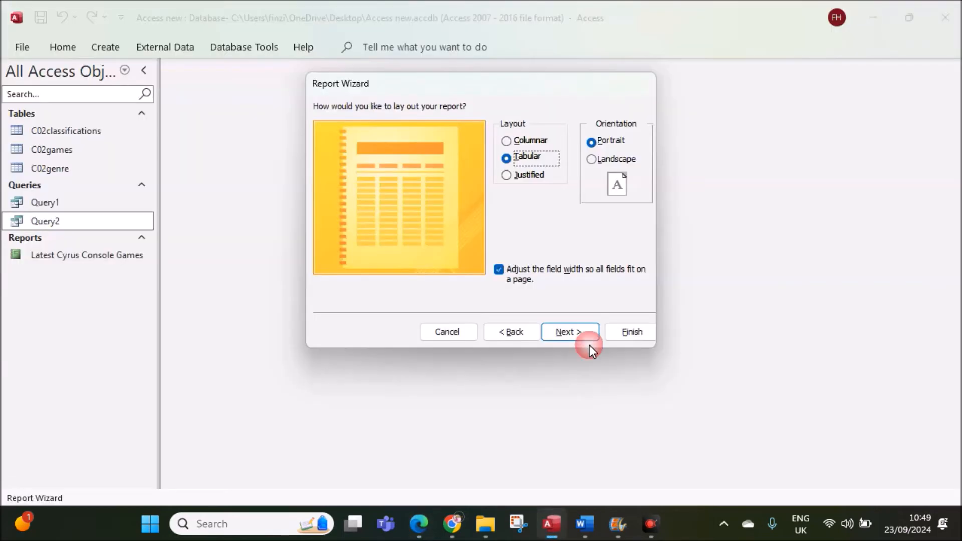
left_click(617, 161)
left_click(574, 330)
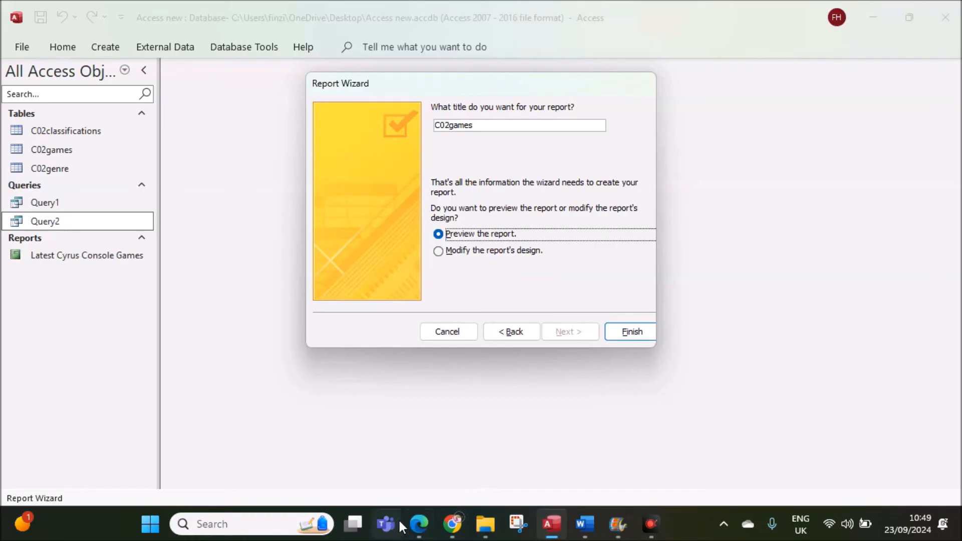
Step: Copy the title Junior Tomas Games from question 17 in Edge and return to the Report Wizard in Access
left_click(418, 522)
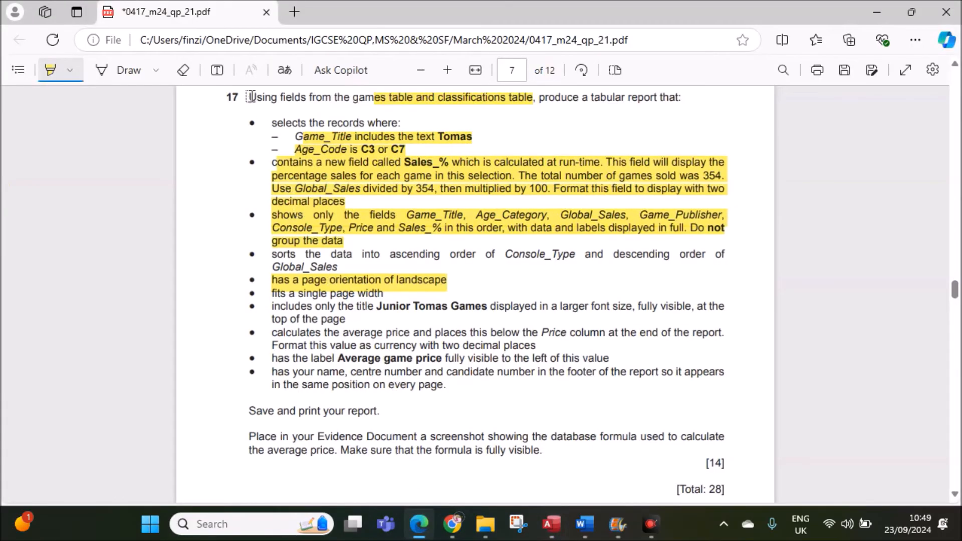
left_click(56, 71)
left_click_drag(378, 310, 489, 307)
key("ctrl+c")
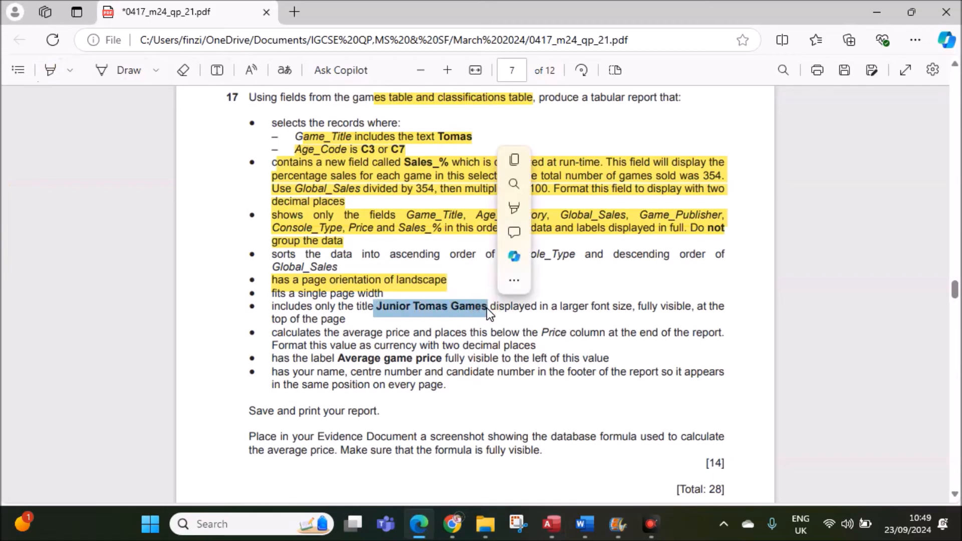
left_click(550, 524)
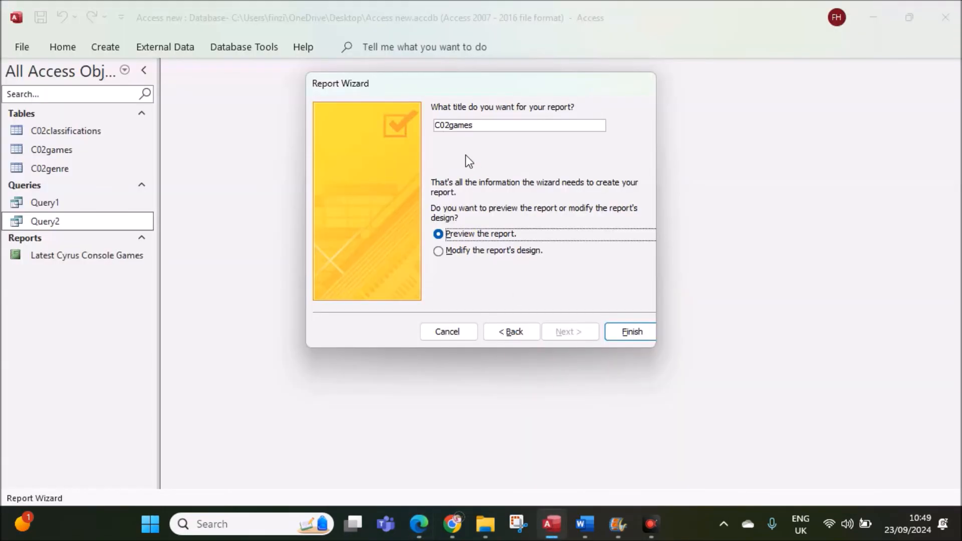
Step: Replace the report title with Junior Tomas Games, finish the wizard and look over the report preview
left_click_drag(477, 128, 427, 124)
key("ctrl+v")
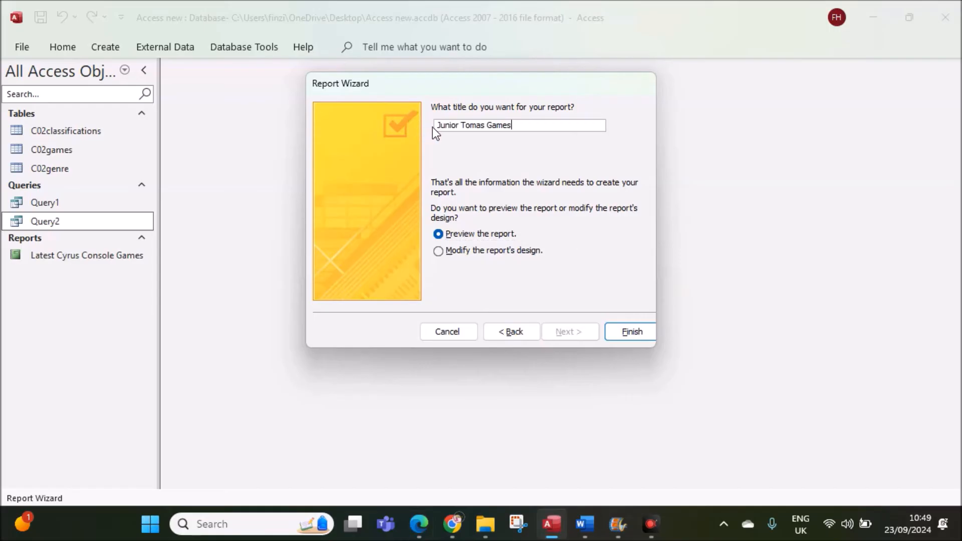
key("BackSpace")
left_click(511, 129)
left_click(632, 332)
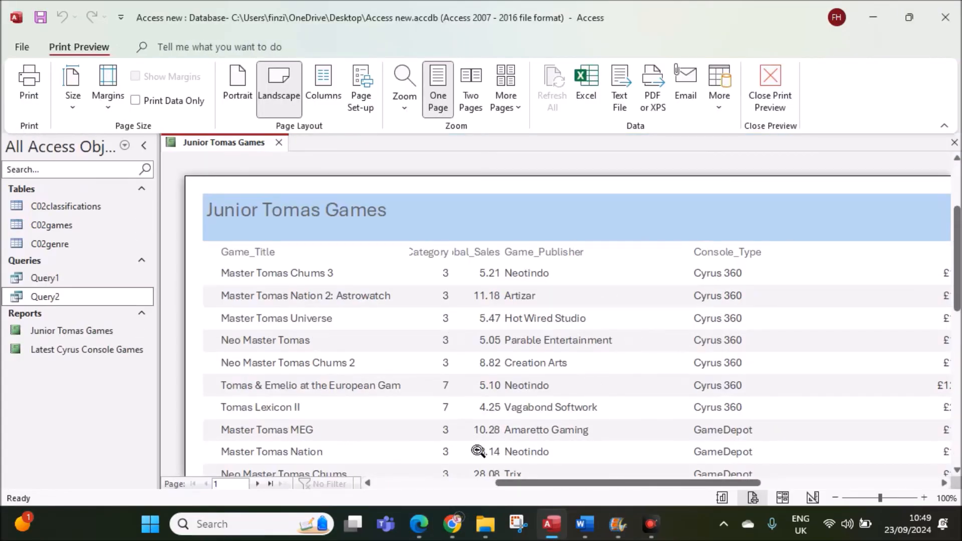
scroll(489, 381, "down", 1)
scroll(487, 368, "down", 2)
scroll(485, 365, "up", 4)
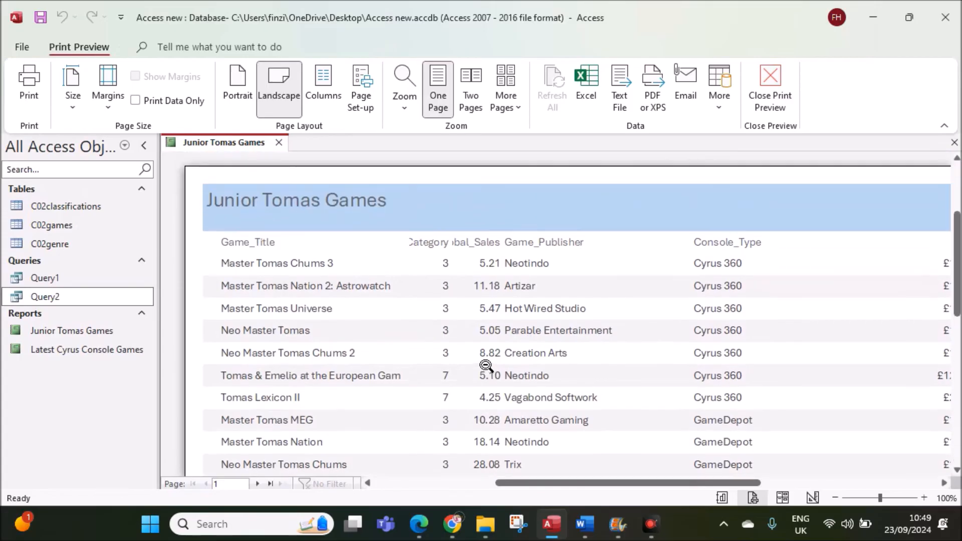
scroll(409, 327, "down", 2)
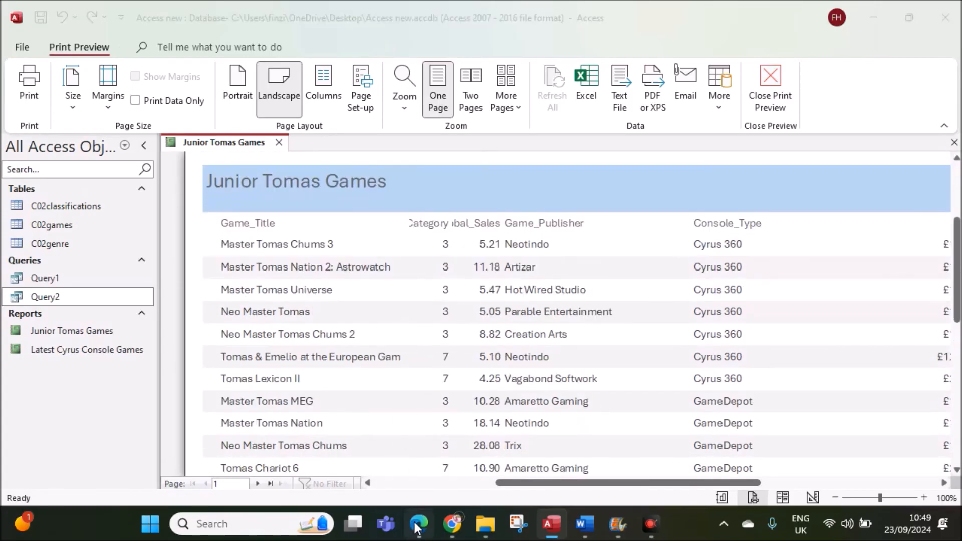
Step: Highlight the Junior Tomas Games title requirement of question 17 in Edge and return to the report in Access
left_click(419, 524)
left_click(377, 337)
left_click(51, 70)
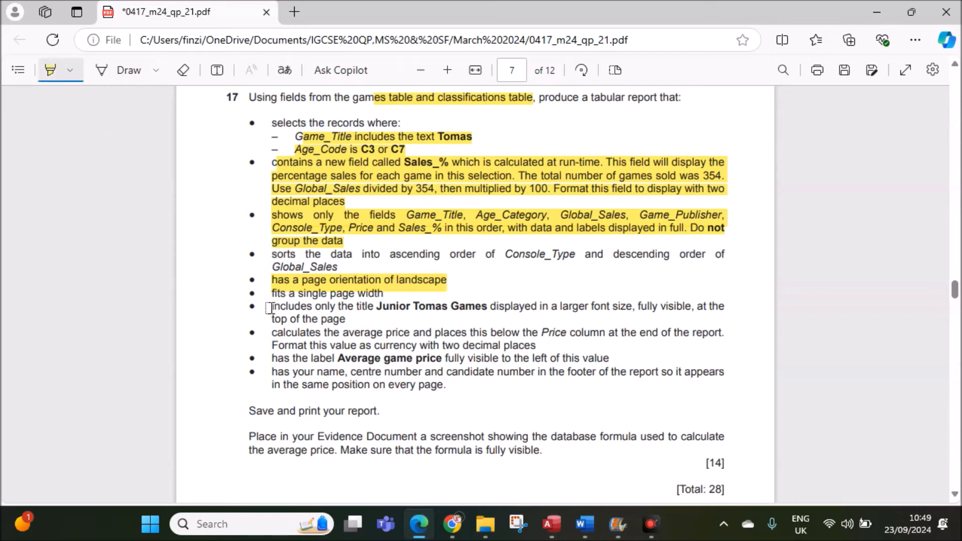
left_click_drag(269, 308, 349, 321)
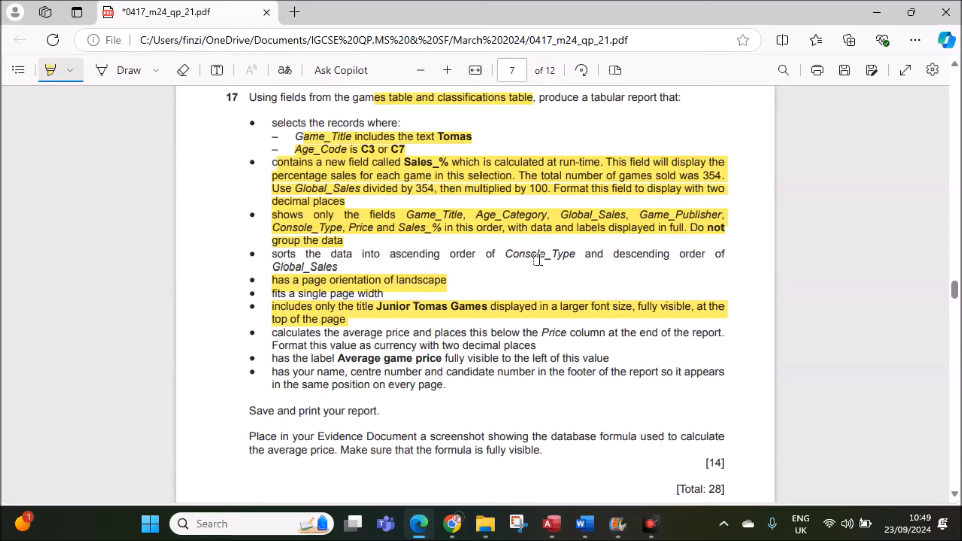
left_click(550, 524)
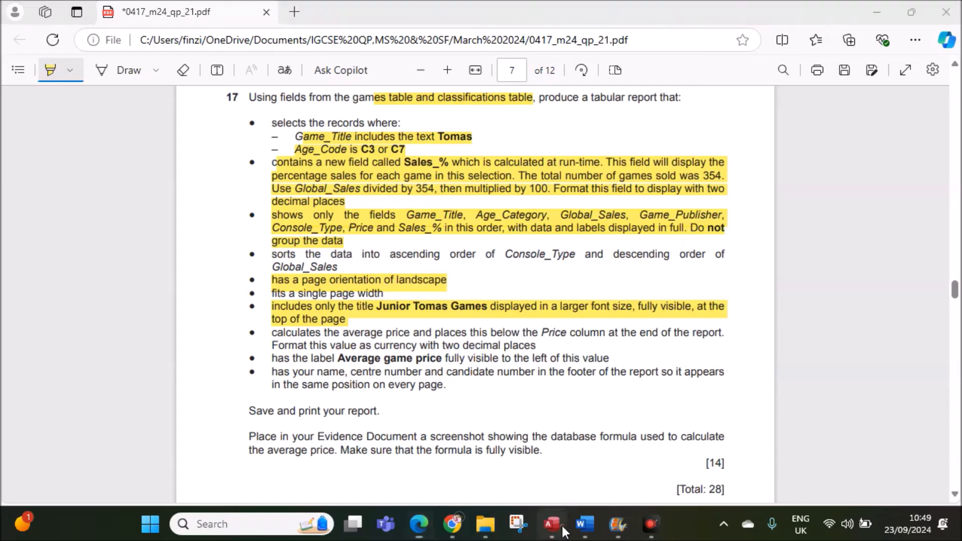
Step: Switch the Junior Tomas Games report to Design View and add a sort level to it
right_click(250, 146)
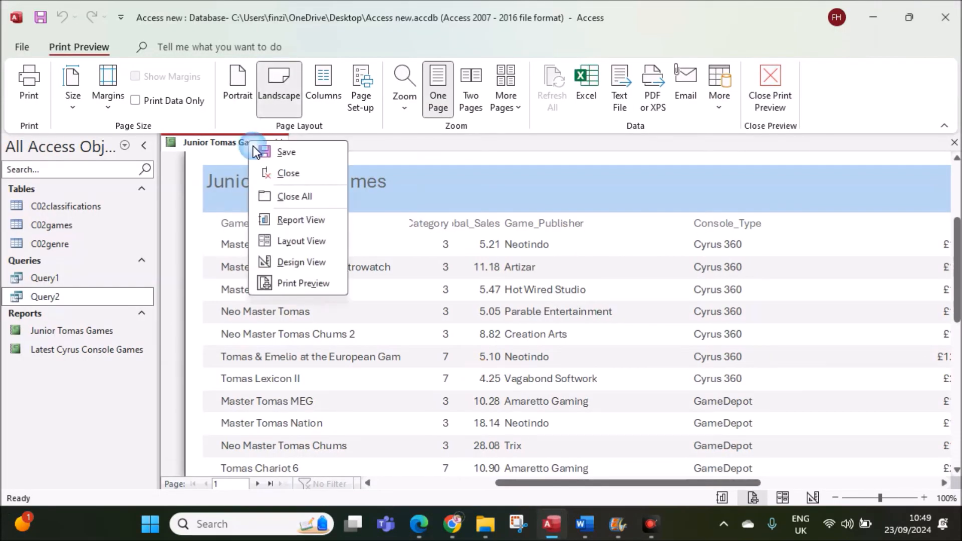
left_click(311, 262)
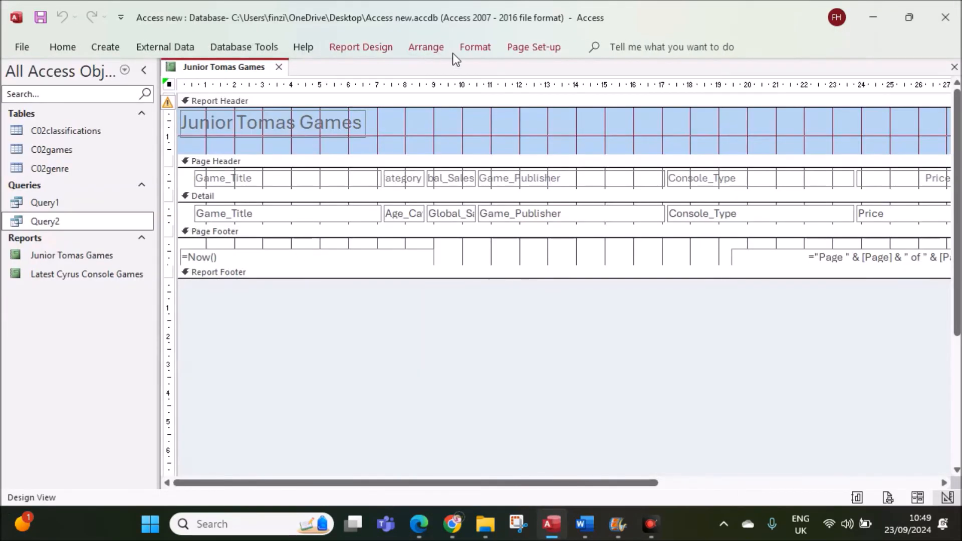
left_click(366, 48)
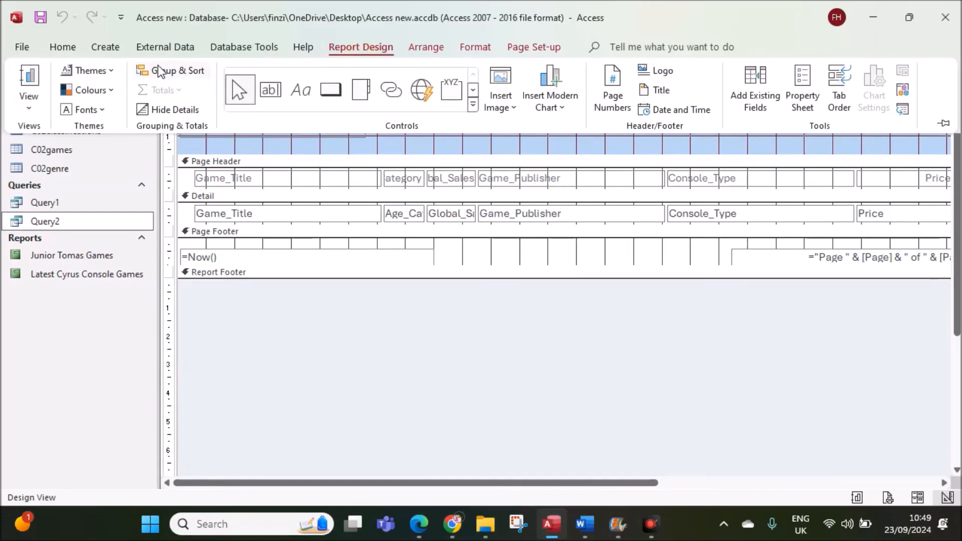
left_click(166, 77)
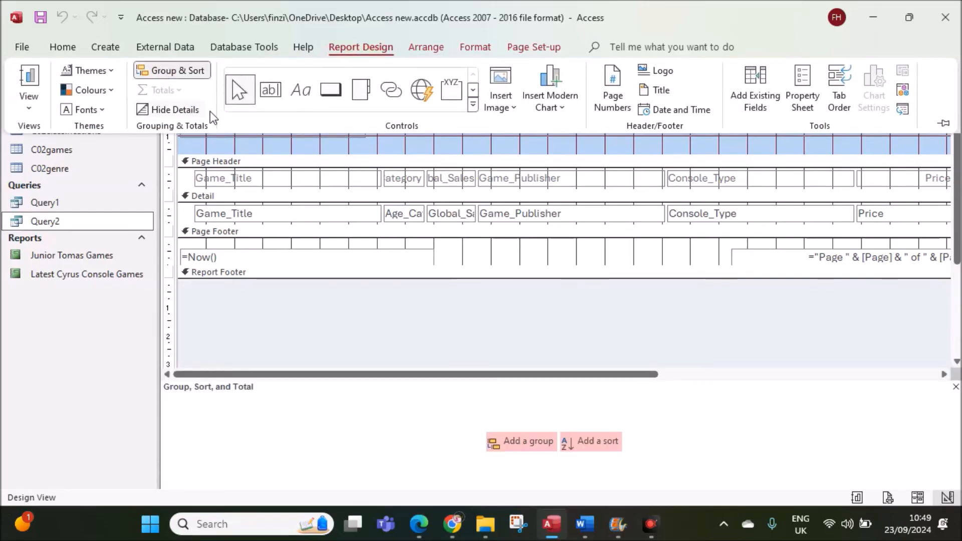
left_click(586, 441)
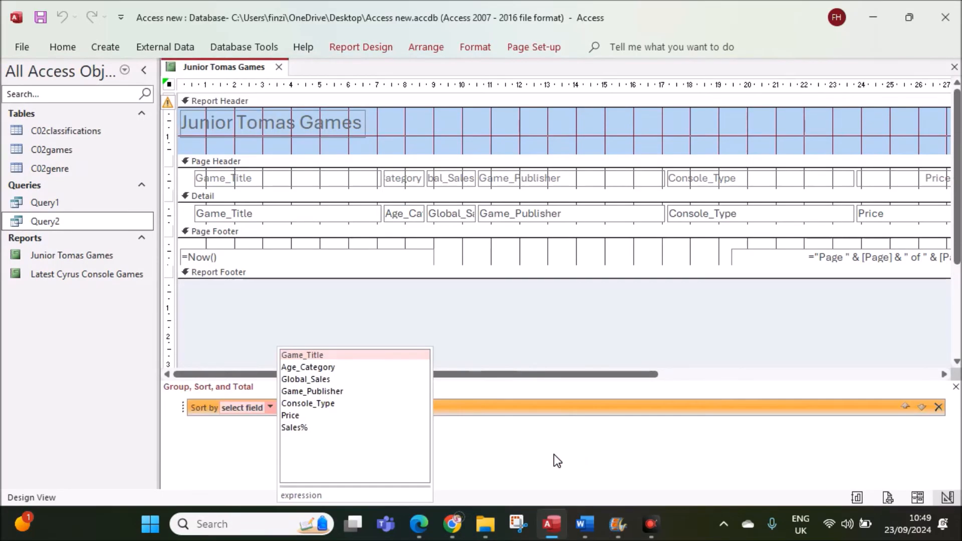
Step: Highlight the Console_Type and Global_Sales sorting requirement in the question paper in Edge and return to the report design in Access
left_click(420, 524)
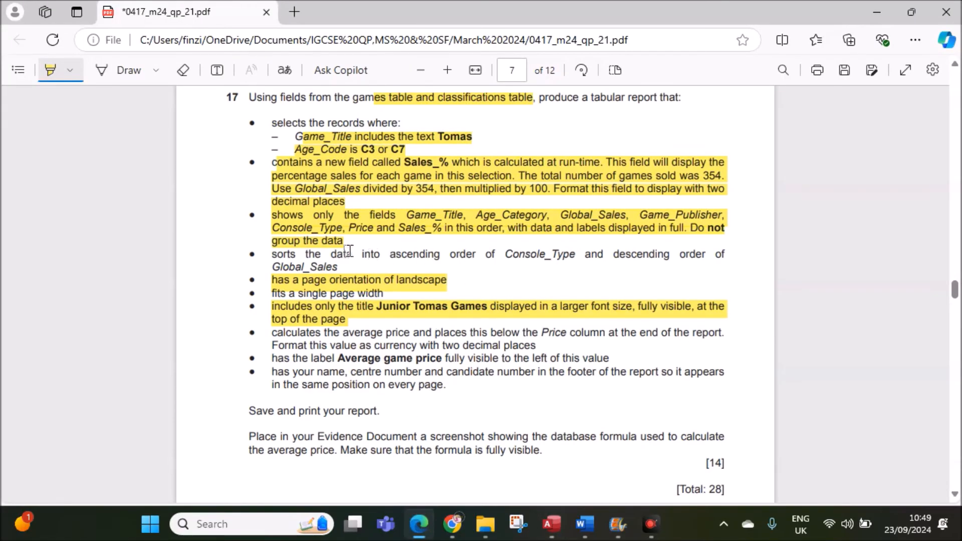
left_click_drag(273, 255, 734, 287)
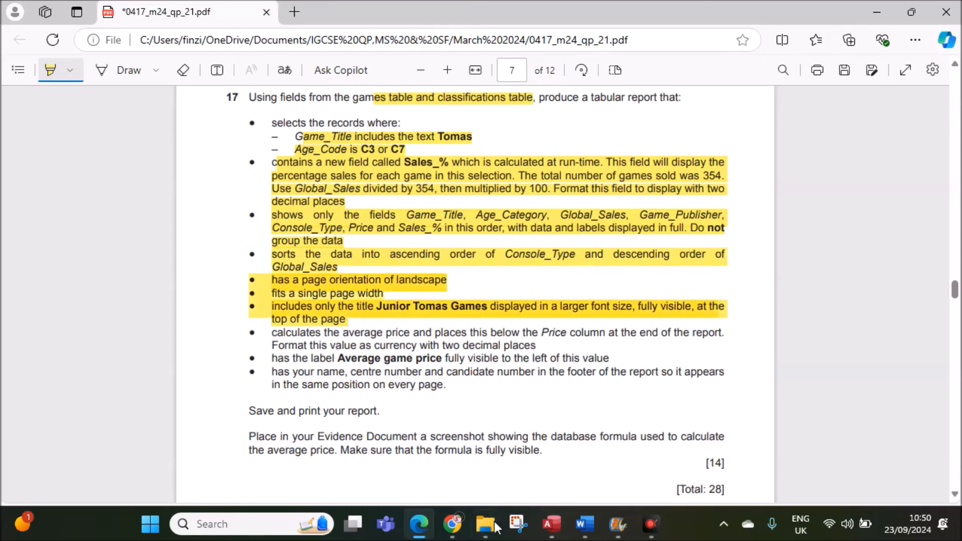
left_click(552, 524)
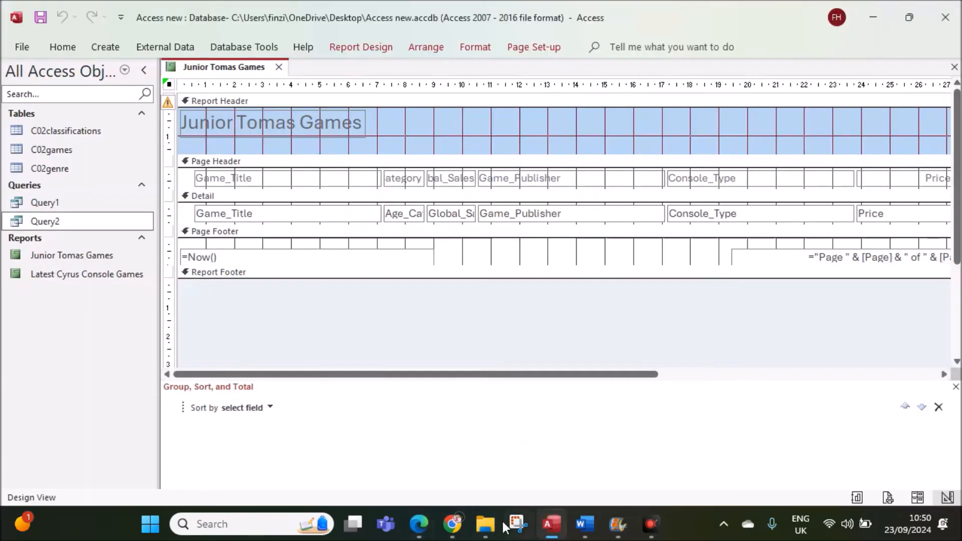
Step: Sort the report by Console_Type with A on top, with a second sort by Global_Sales from largest to smallest
left_click(269, 411)
left_click(305, 405)
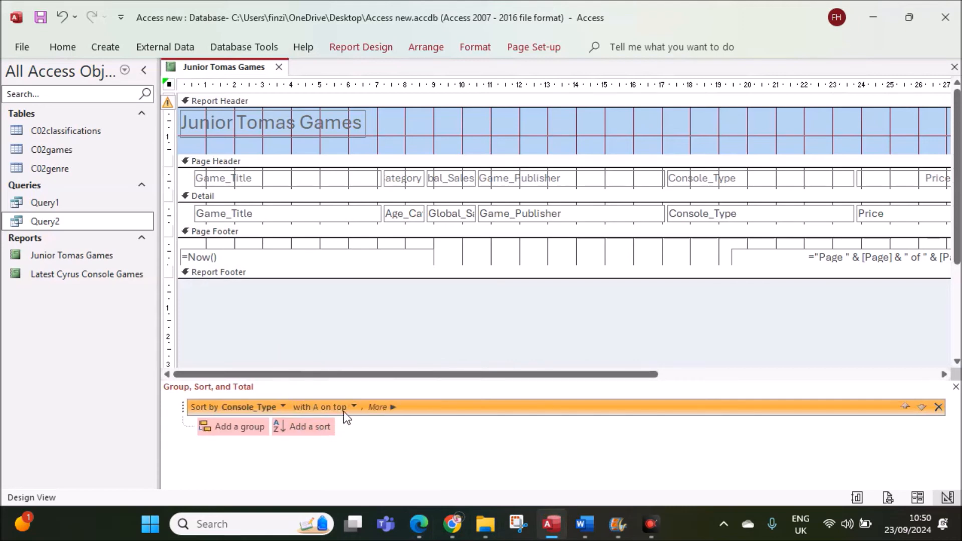
left_click(311, 430)
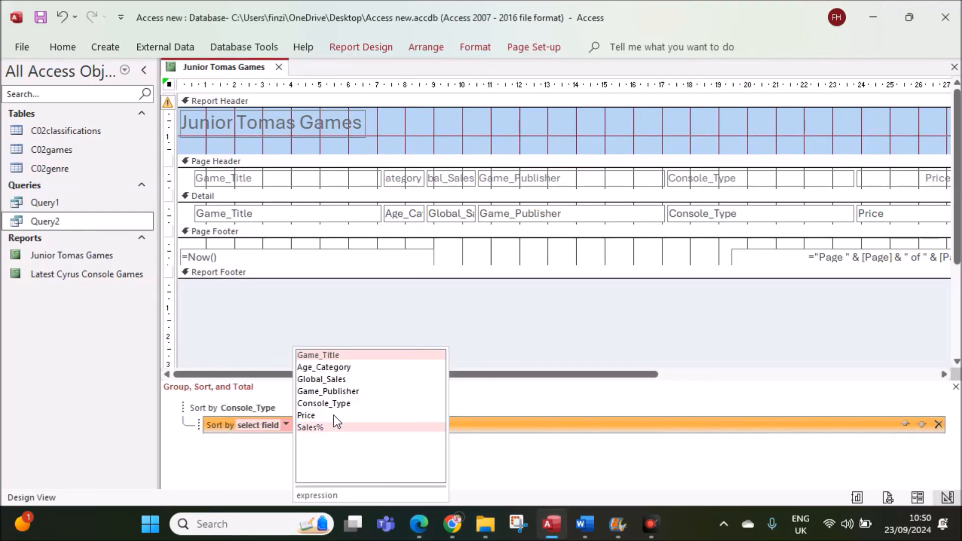
left_click(330, 380)
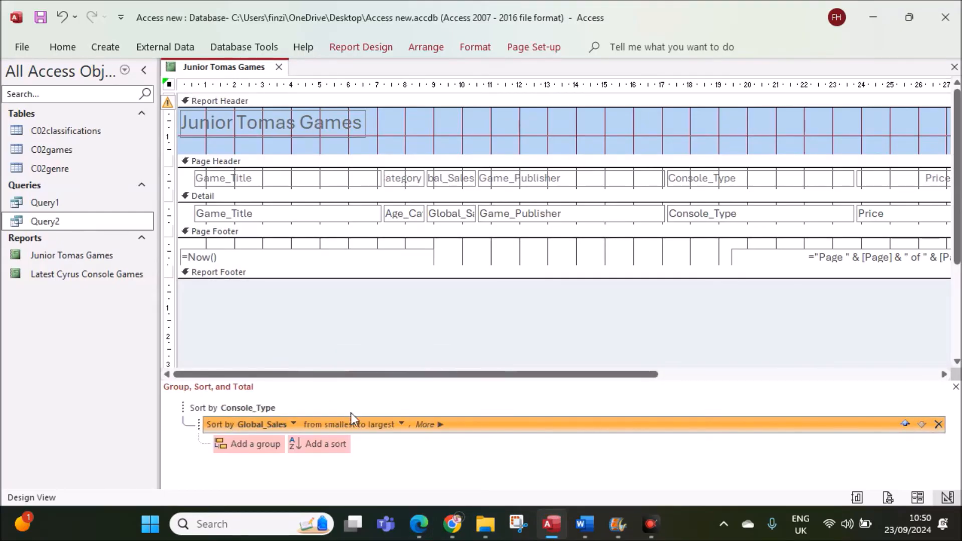
left_click(401, 424)
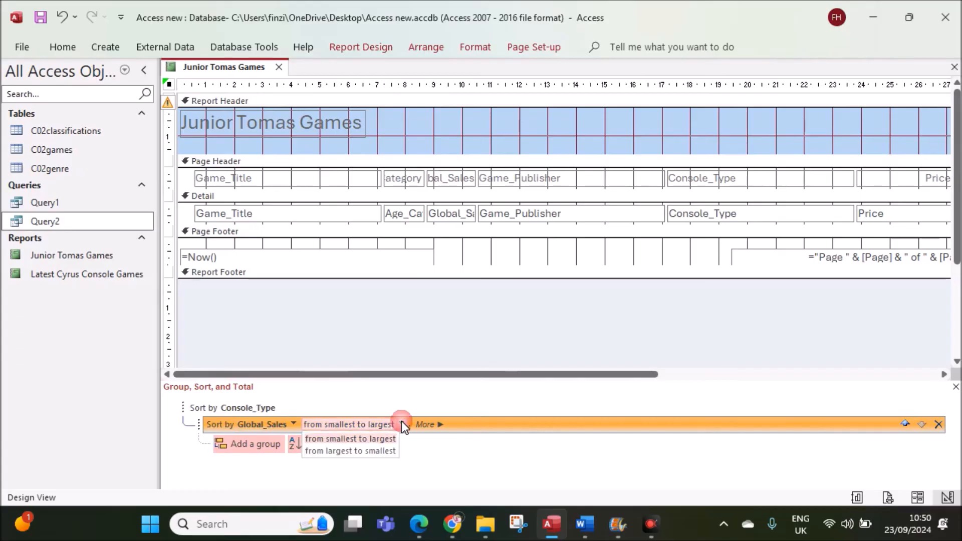
left_click(338, 452)
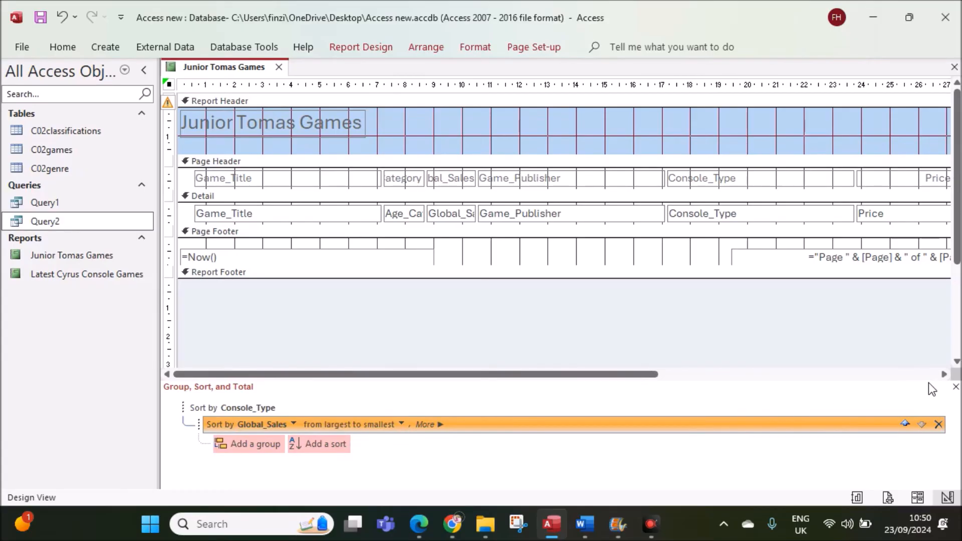
Step: Close the sorting pane, highlight the average price requirement of question 17 in Edge, and return to the report design in Access
left_click(956, 387)
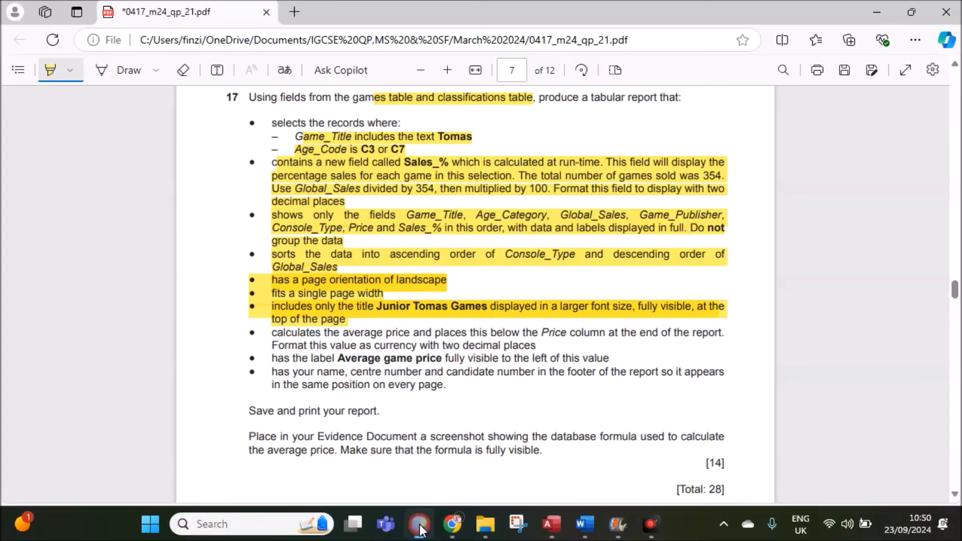
left_click(419, 524)
mouse_move(270, 330)
left_mouse_down()
mouse_move(731, 331)
mouse_move(589, 357)
mouse_move(556, 343)
left_mouse_up()
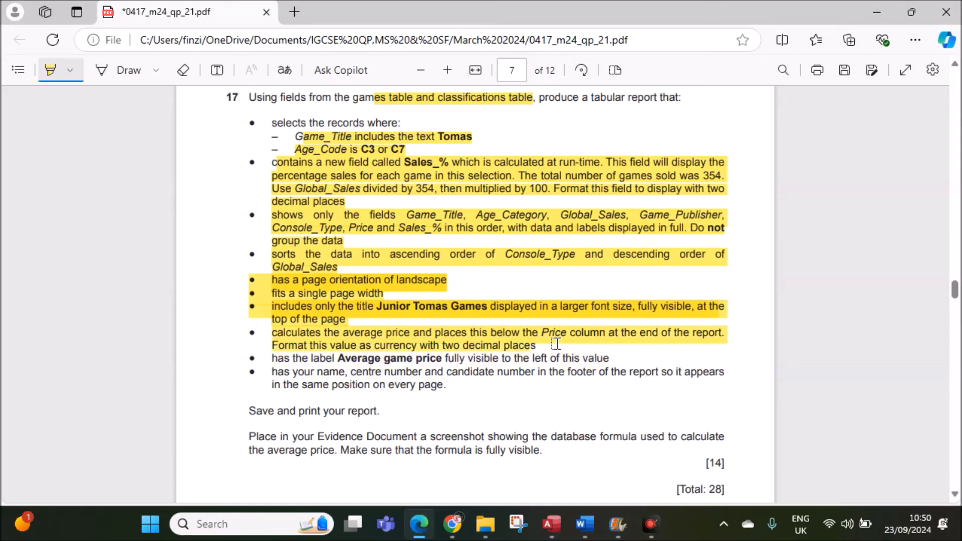
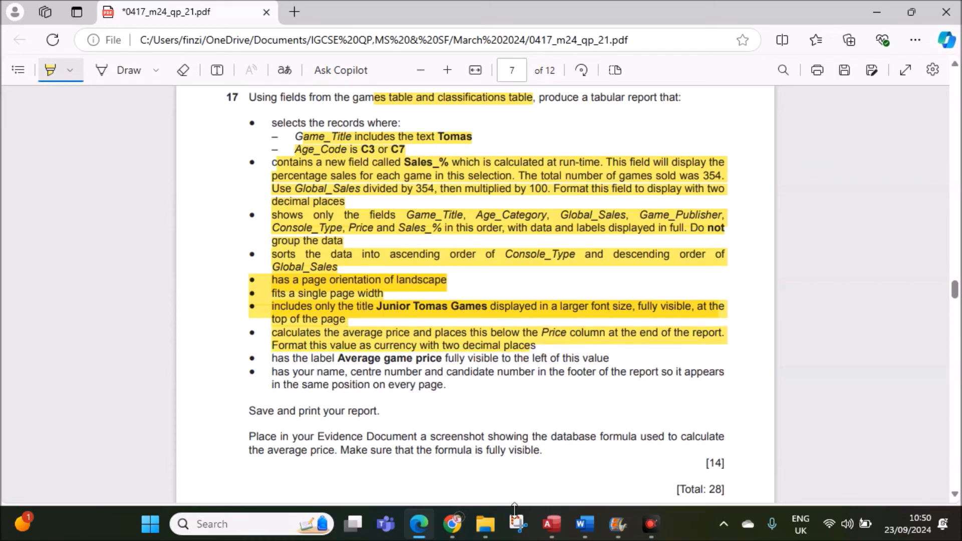
left_click(551, 524)
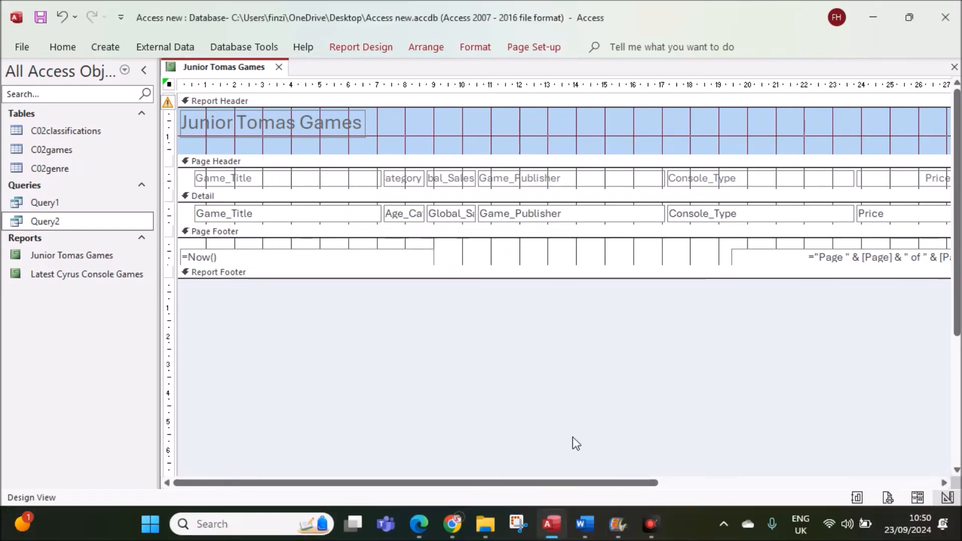
Step: Add an Average total for the Price field to the report footer
left_click_drag(560, 483, 698, 483)
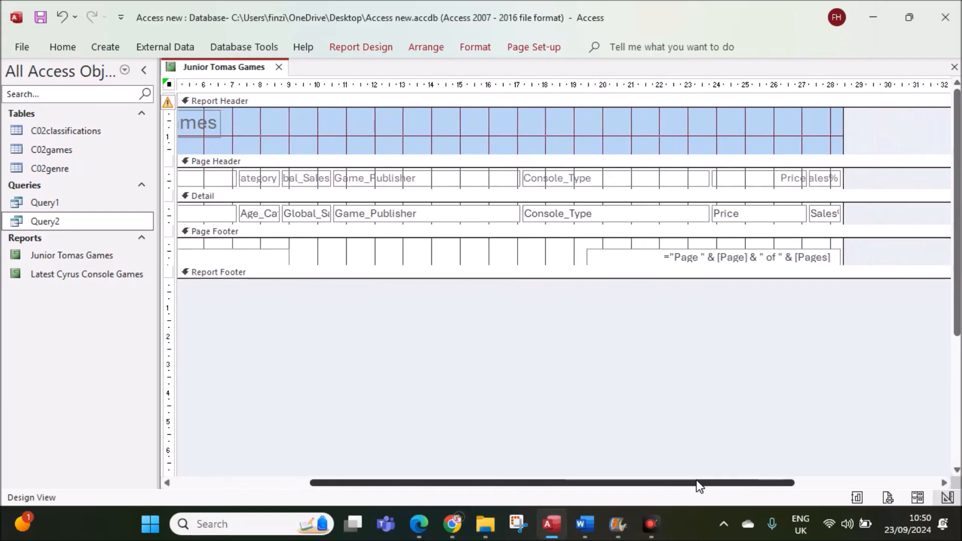
left_click(735, 219)
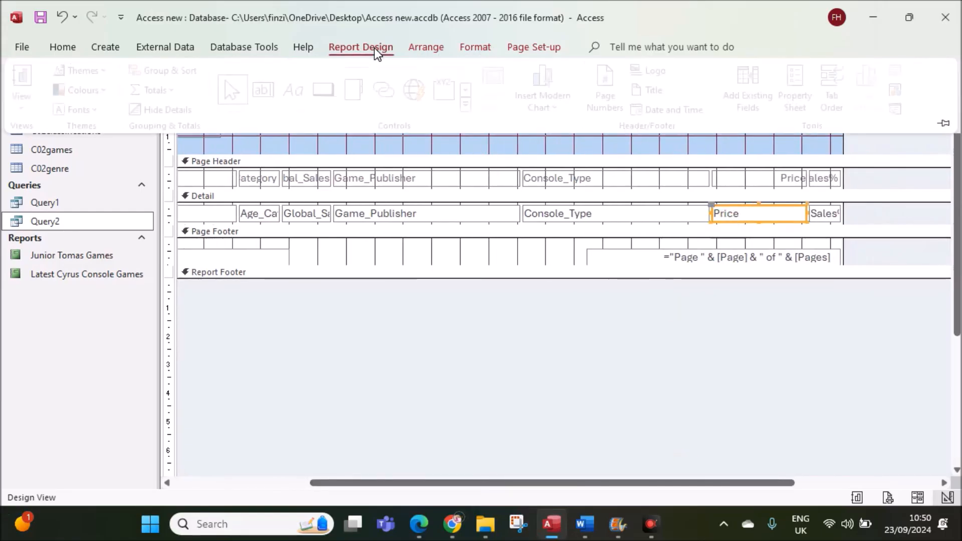
left_click(375, 47)
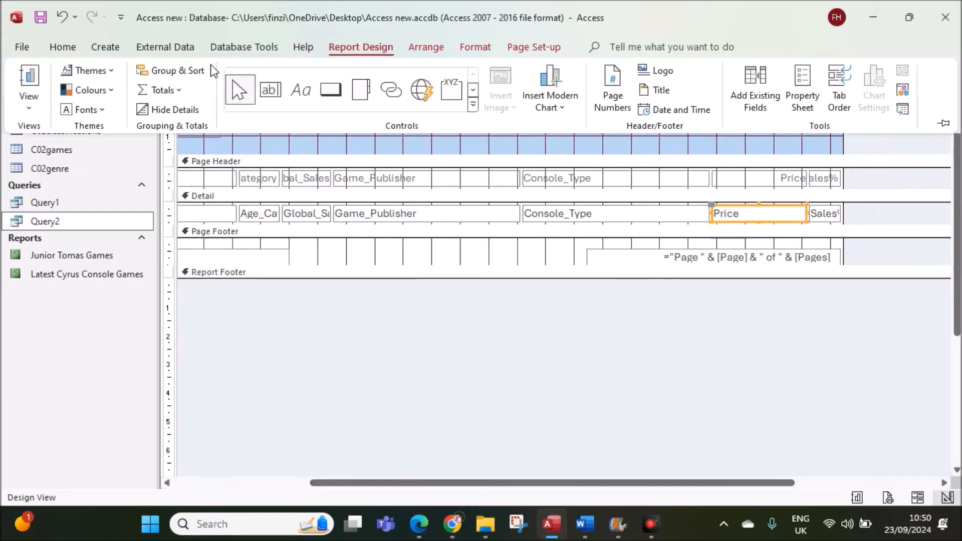
left_click(161, 91)
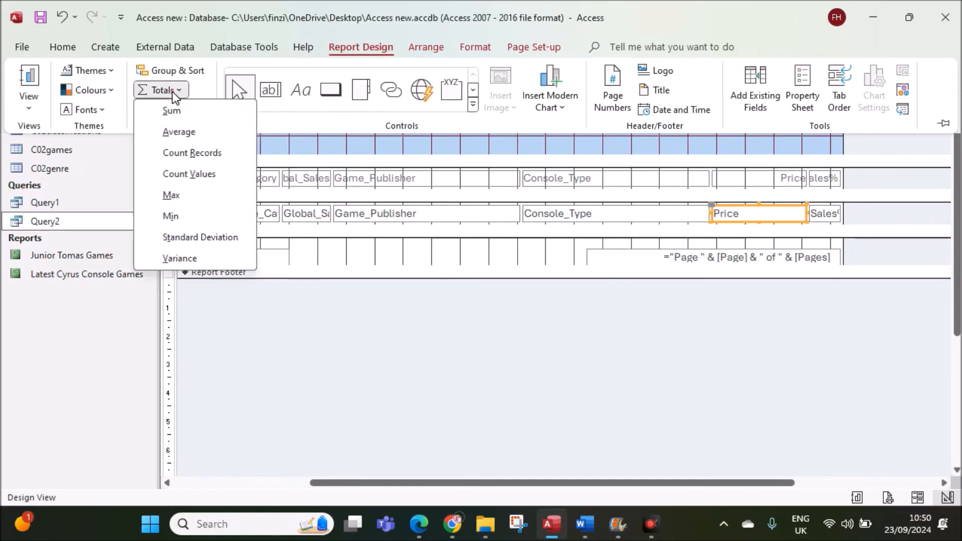
left_click(179, 132)
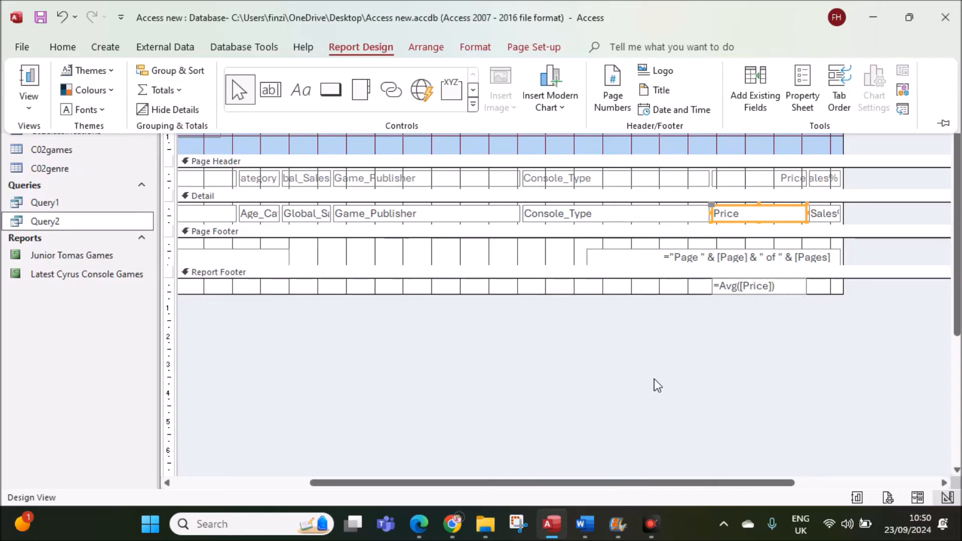
left_click(418, 524)
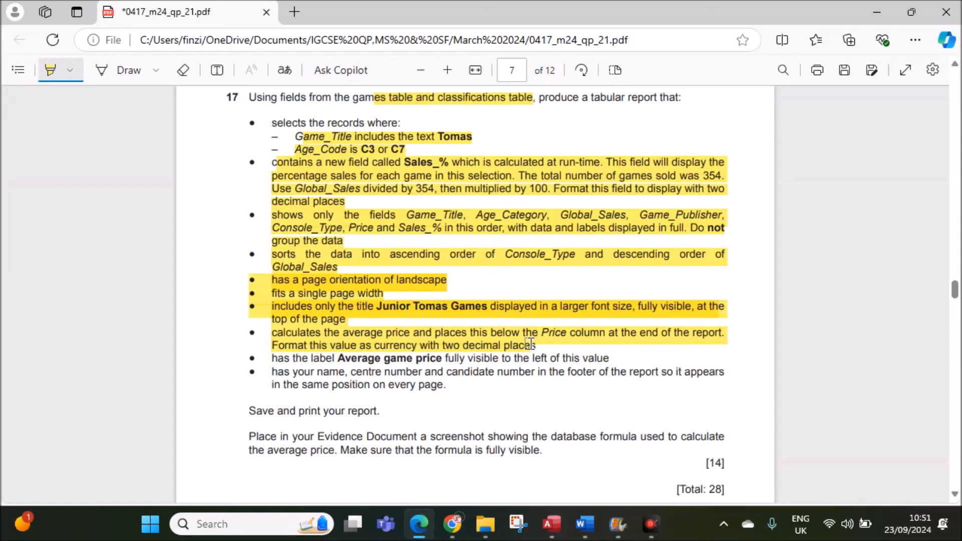
left_click(551, 524)
left_click(769, 290)
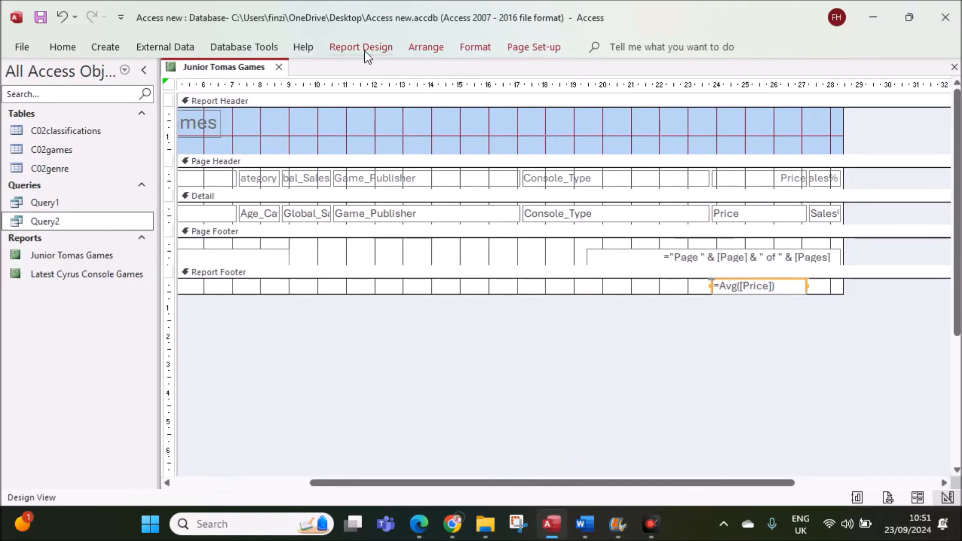
left_click(365, 50)
left_click(805, 98)
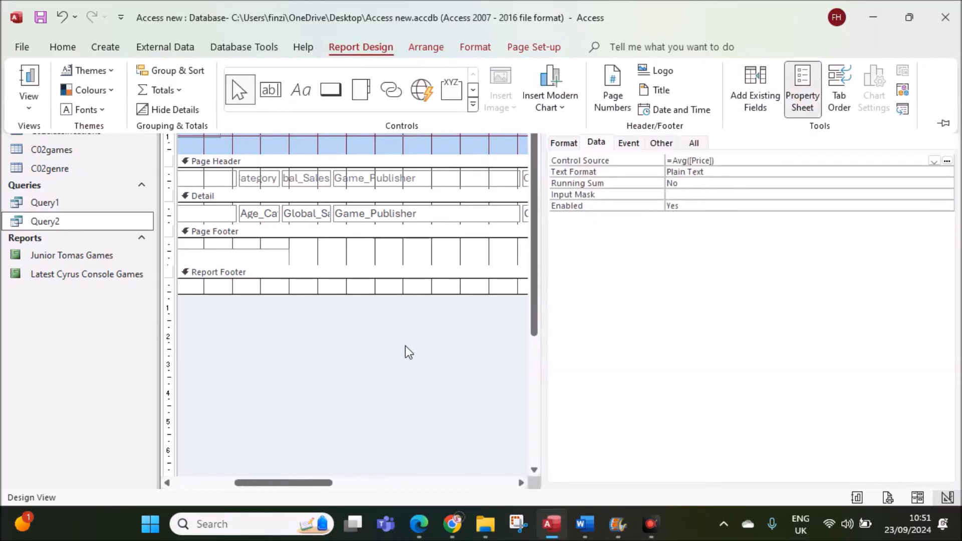
left_click(450, 267)
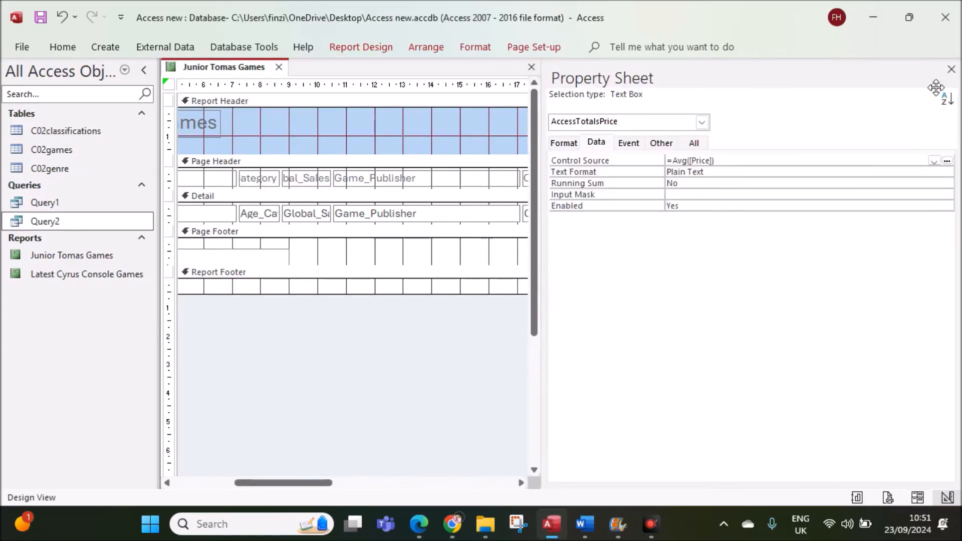
left_click(952, 70)
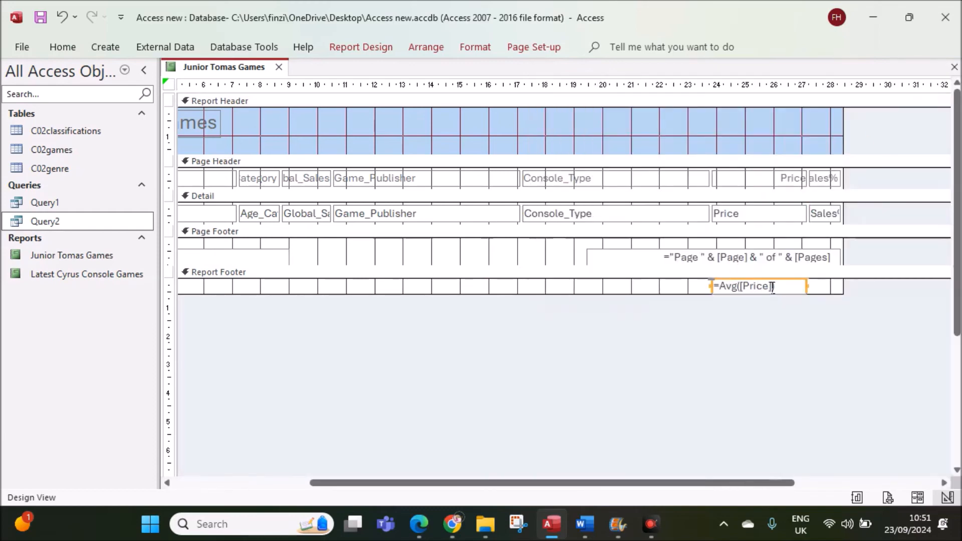
Step: Set the format of the average price box in the report footer to Currency with 2 decimal places
left_click(814, 284)
left_click(805, 285)
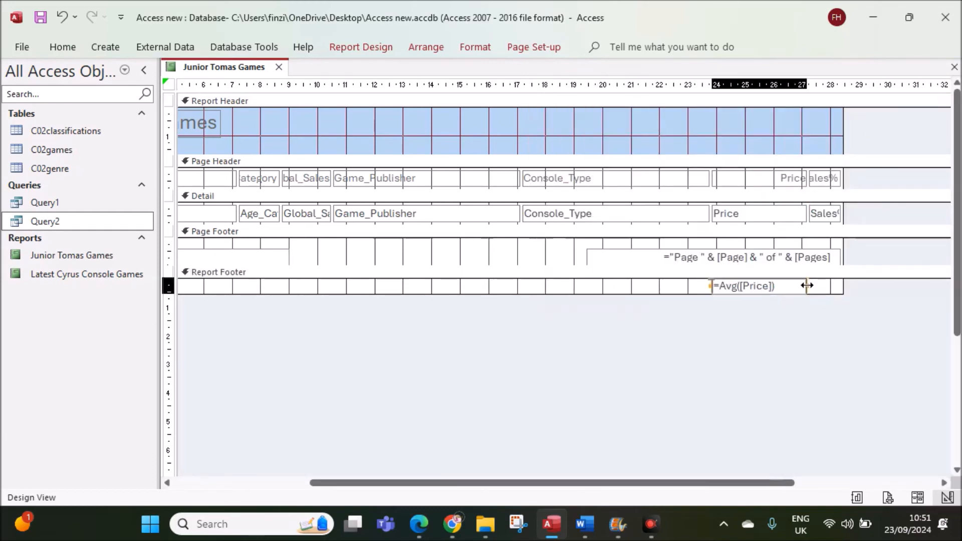
left_click(389, 50)
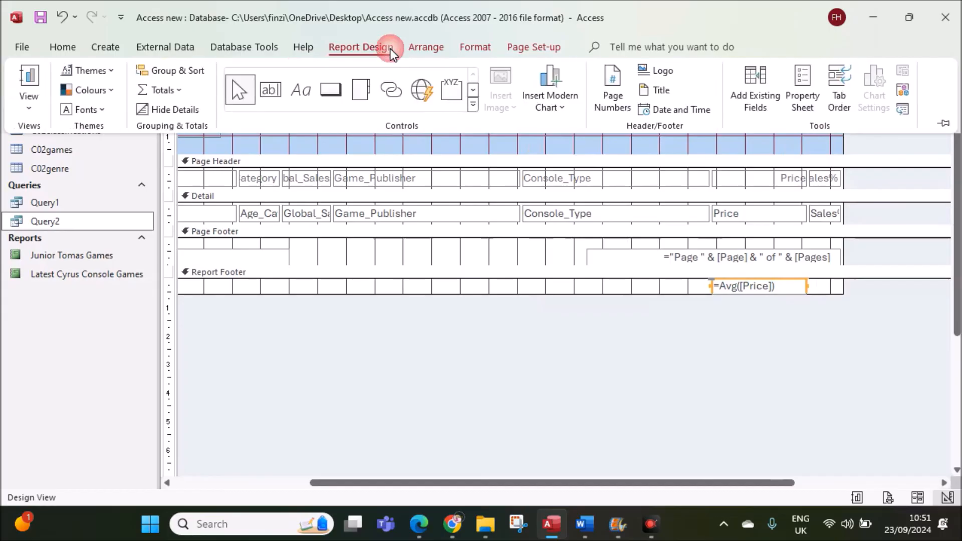
left_click(804, 96)
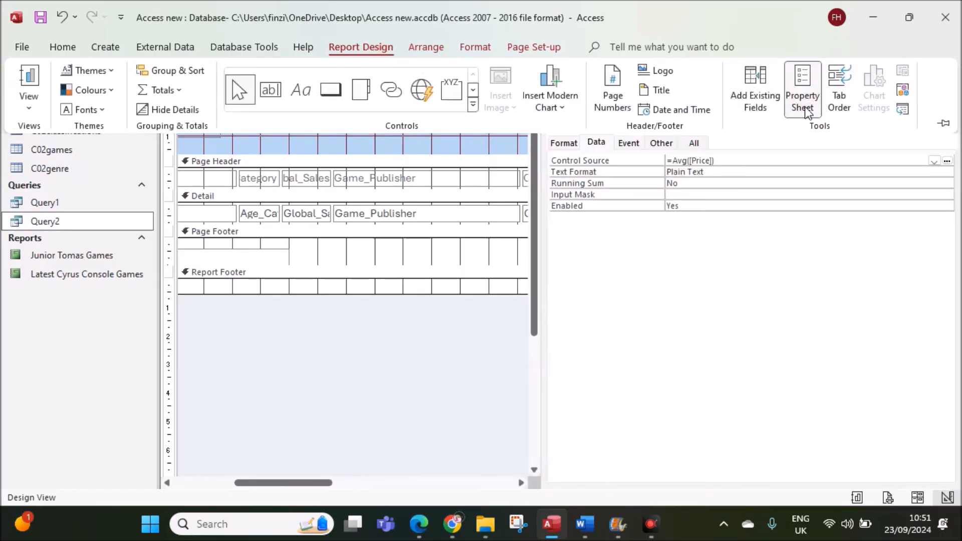
left_click(563, 143)
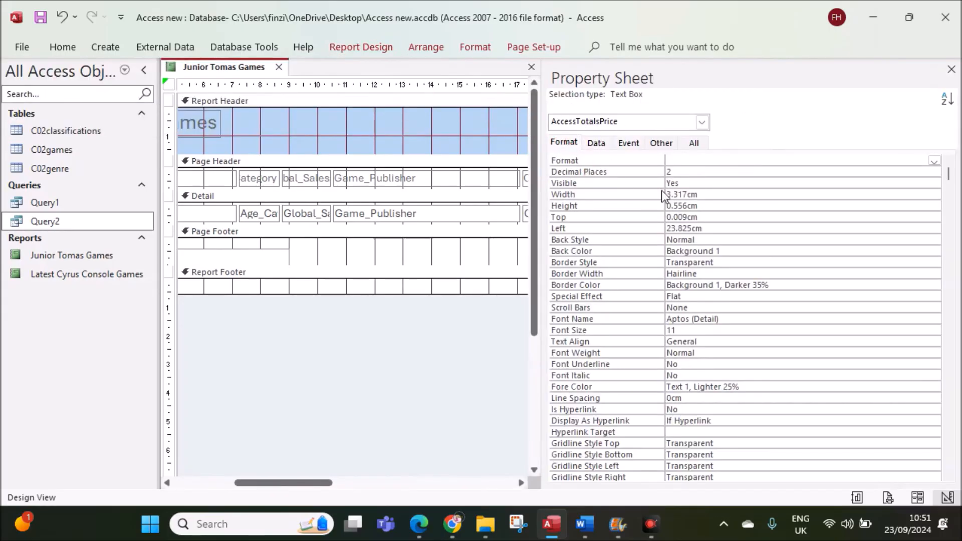
left_click(685, 164)
type("cy")
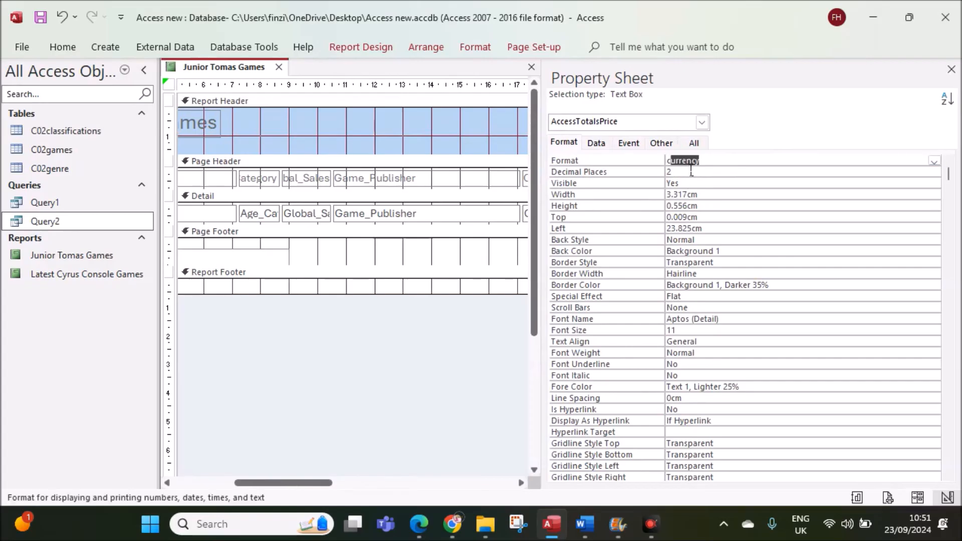
left_click(691, 172)
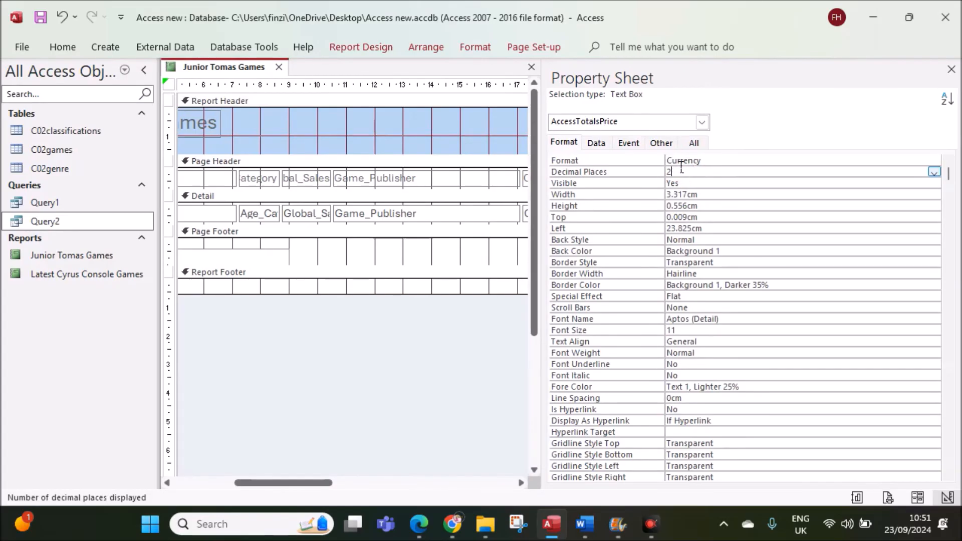
left_click(951, 69)
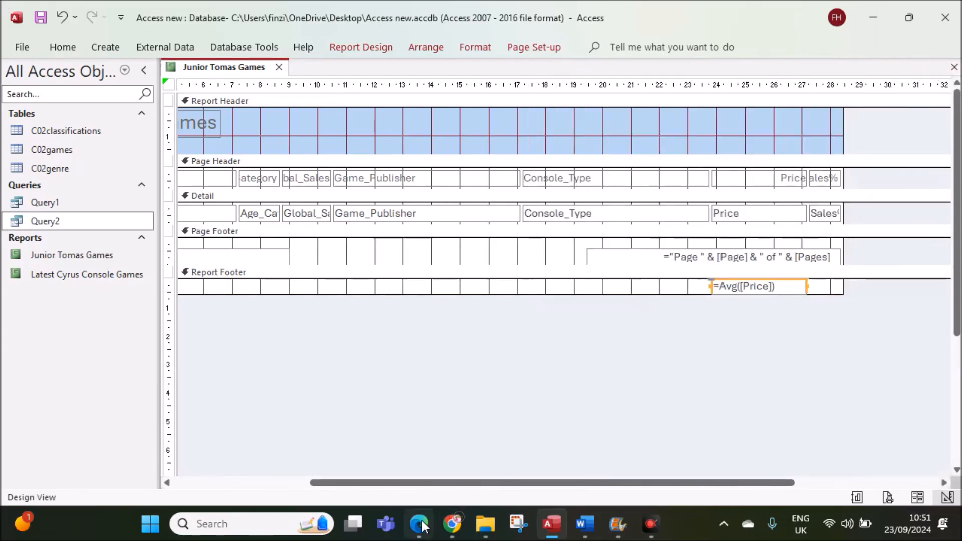
Step: Highlight the Average game price label requirement of question 17 in Edge and return to the report design in Access
left_click(420, 523)
left_click_drag(275, 357, 618, 355)
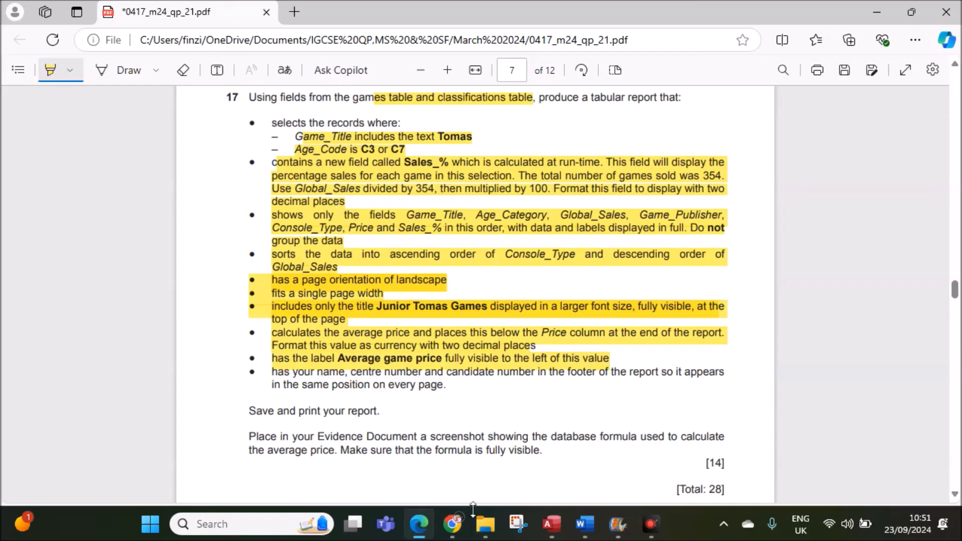
left_click(553, 446)
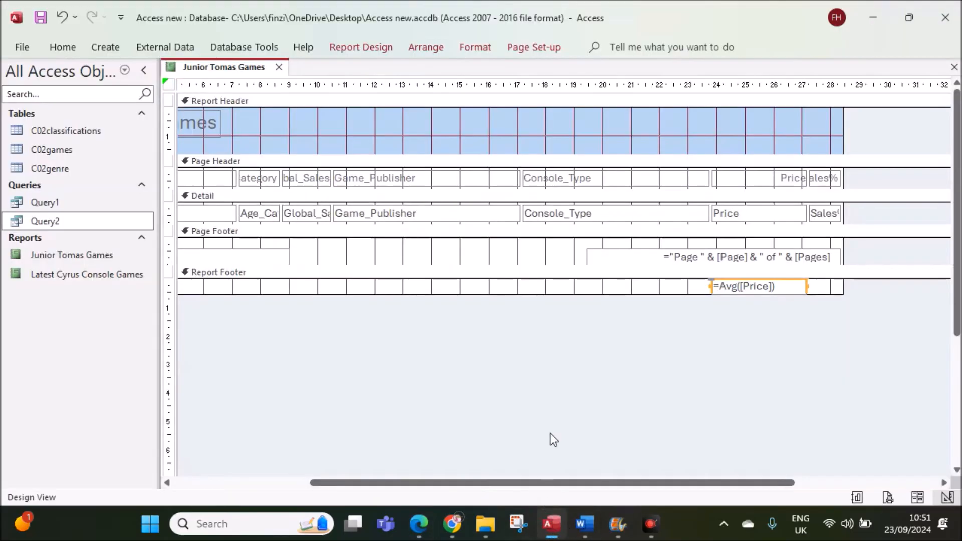
Step: Make the report footer taller and add a label reading "Average game price" to the left of the average value
left_click_drag(620, 295, 624, 310)
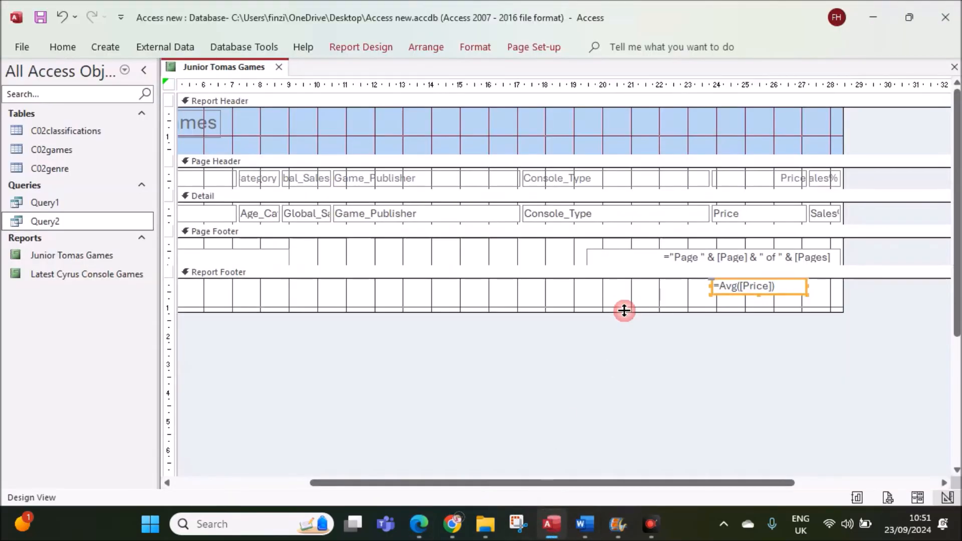
left_click(363, 44)
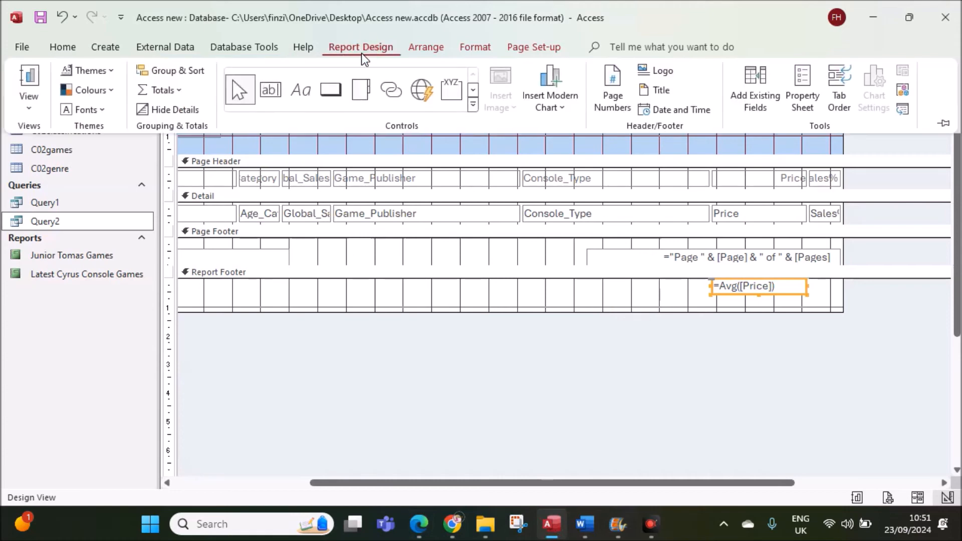
left_click(300, 90)
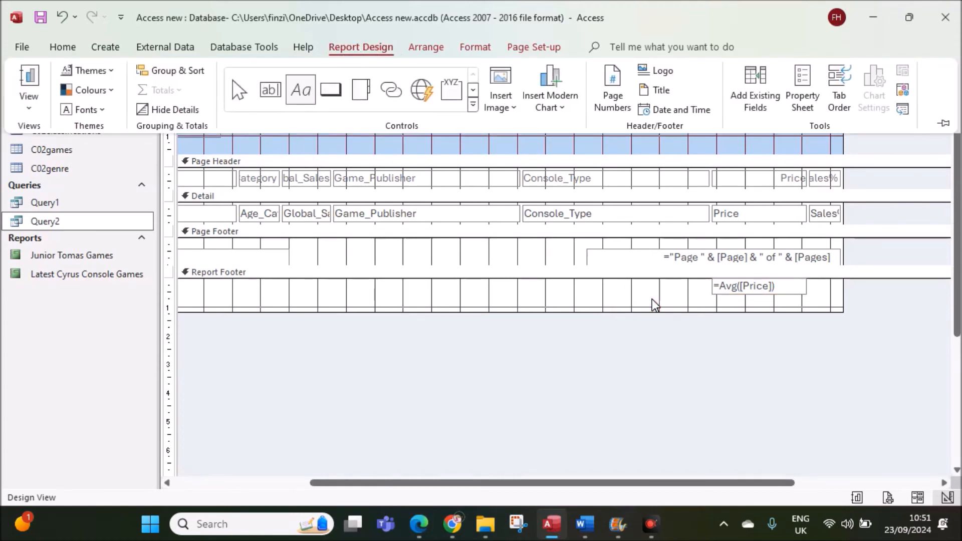
left_click(602, 284)
mouse_move(596, 285)
left_mouse_down()
mouse_move(685, 296)
mouse_move(711, 311)
left_mouse_up()
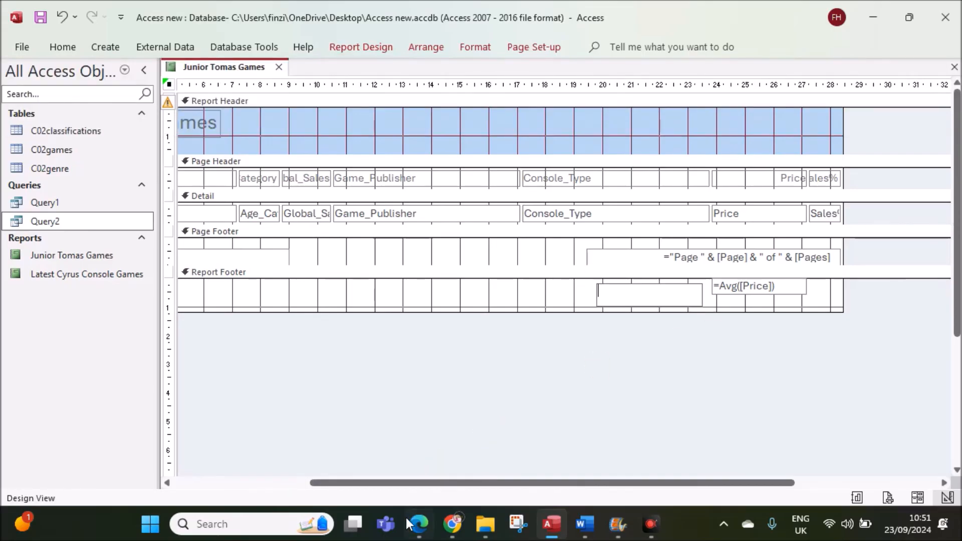
left_click(412, 528)
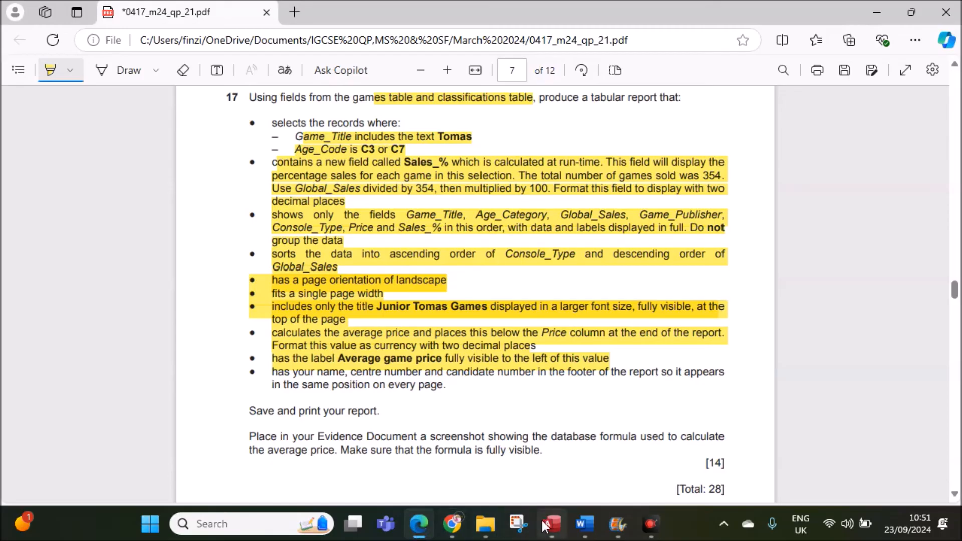
left_click(555, 507)
type("A")
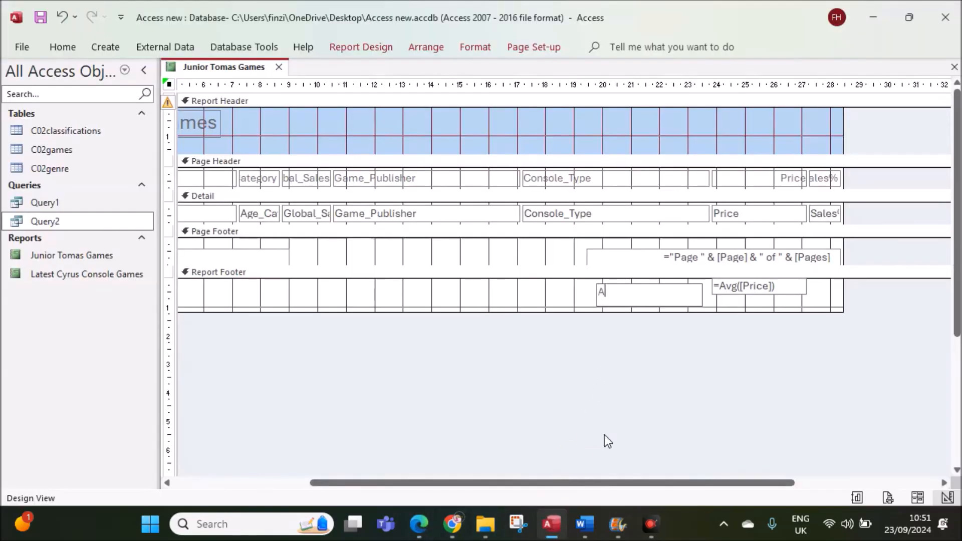
type("verage game price")
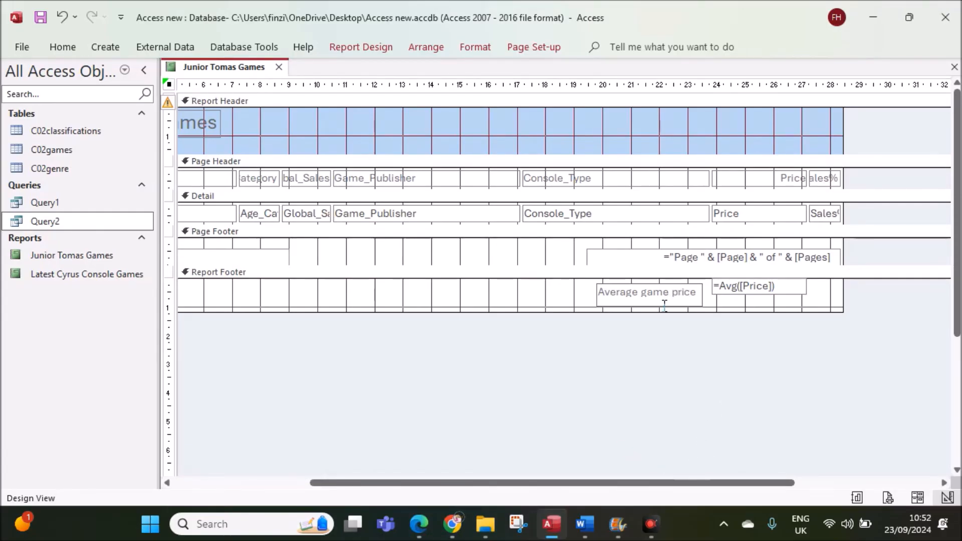
left_click(562, 291)
Step: Make the Average game price label slightly taller and move it up level with the average value
left_click(629, 297)
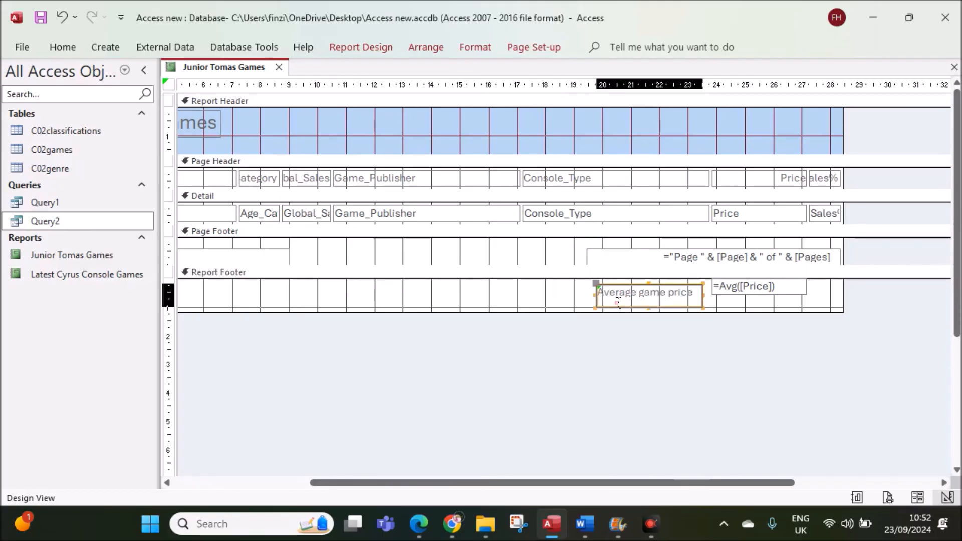
left_click(652, 308)
left_click_drag(648, 307, 648, 312)
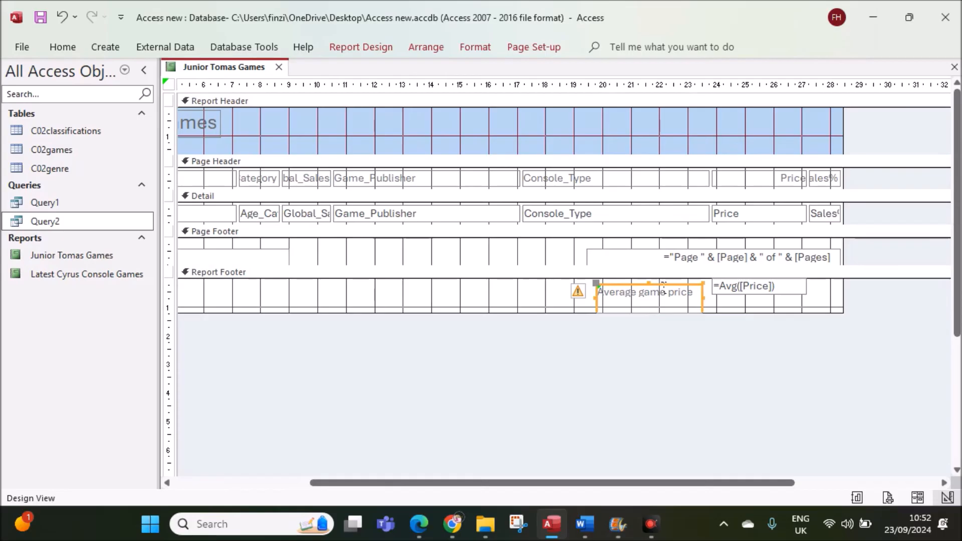
left_click_drag(668, 288, 670, 278)
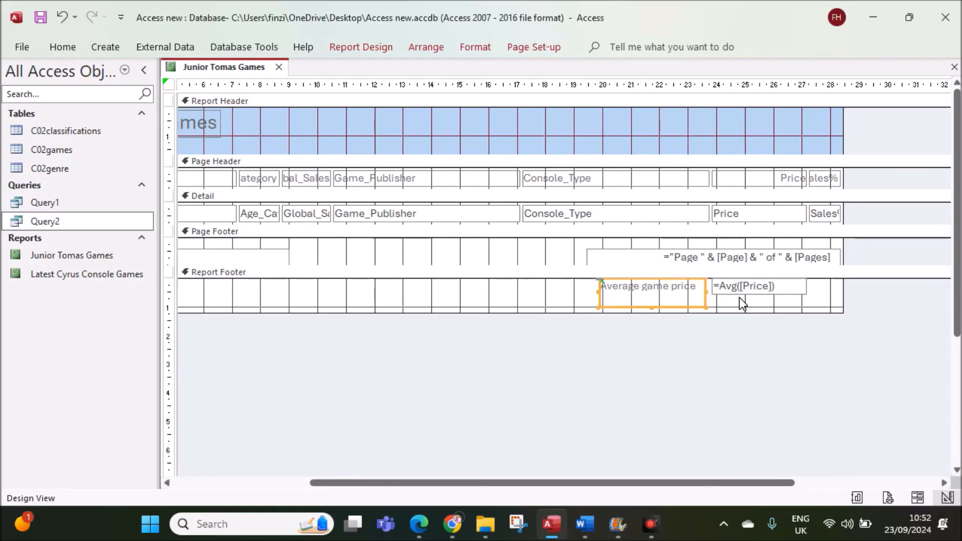
left_click(817, 295)
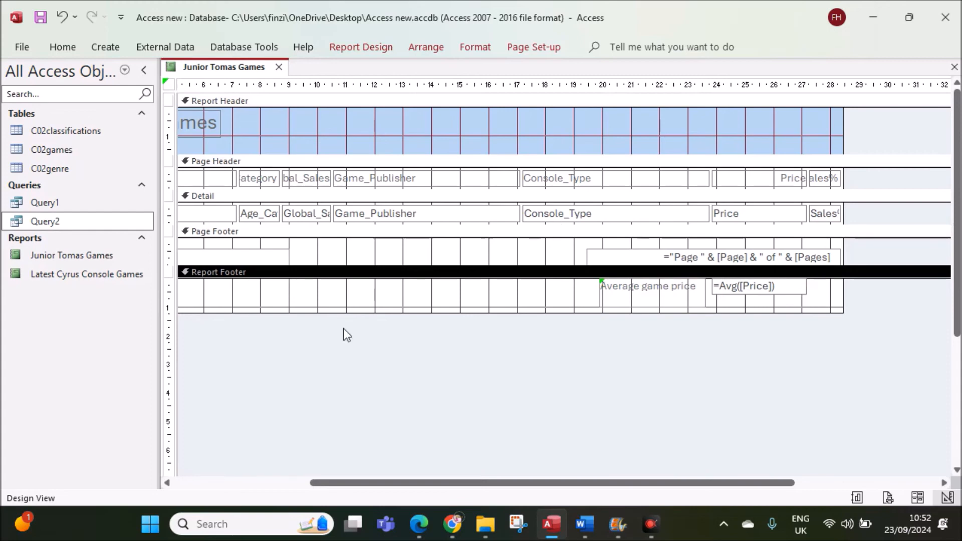
Step: Highlight the question 17 requirement for name, centre number and candidate number in the footer in Edge, and return to the report design in Access
left_click(419, 524)
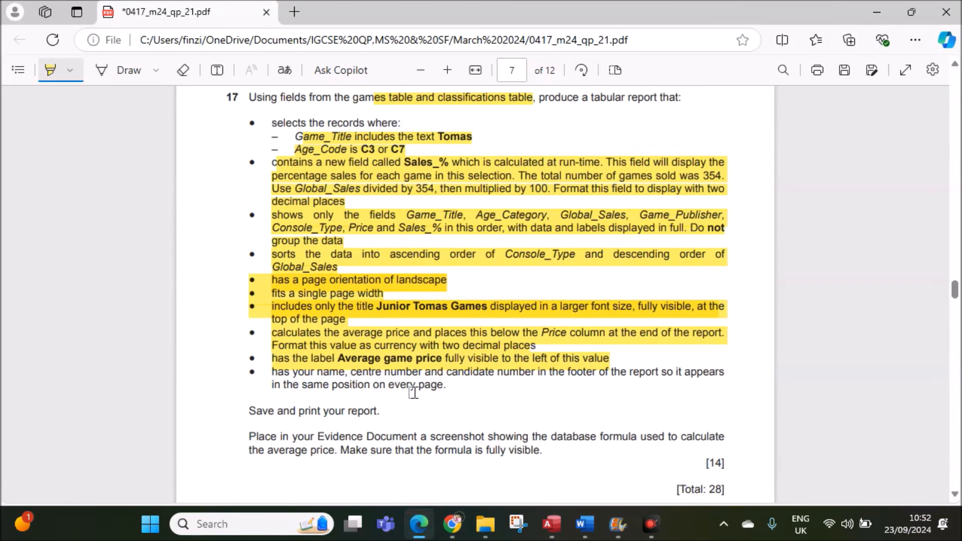
mouse_move(274, 373)
left_mouse_down()
mouse_move(387, 372)
mouse_move(427, 385)
left_mouse_up()
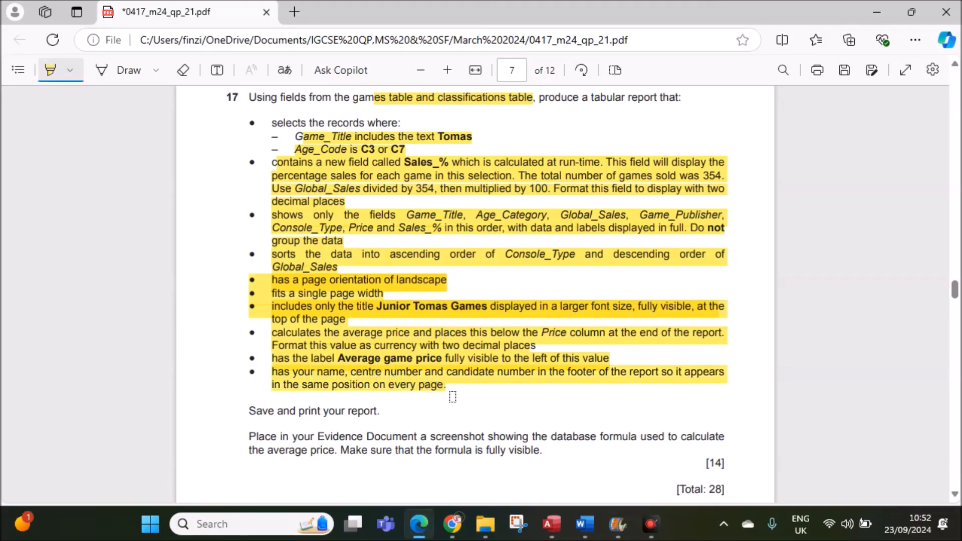
left_click(552, 524)
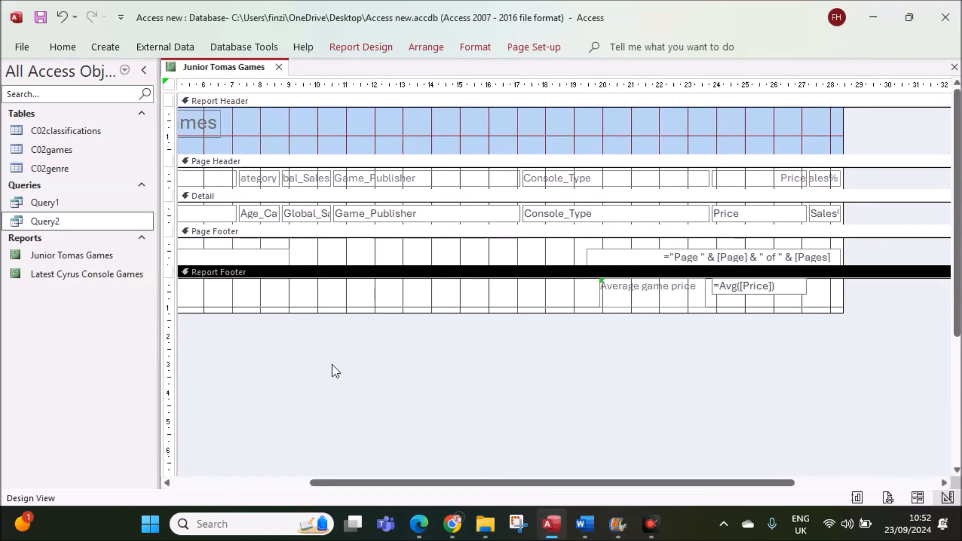
Step: Delete the =Now() date box from the page footer of the report
left_click_drag(438, 483, 231, 401)
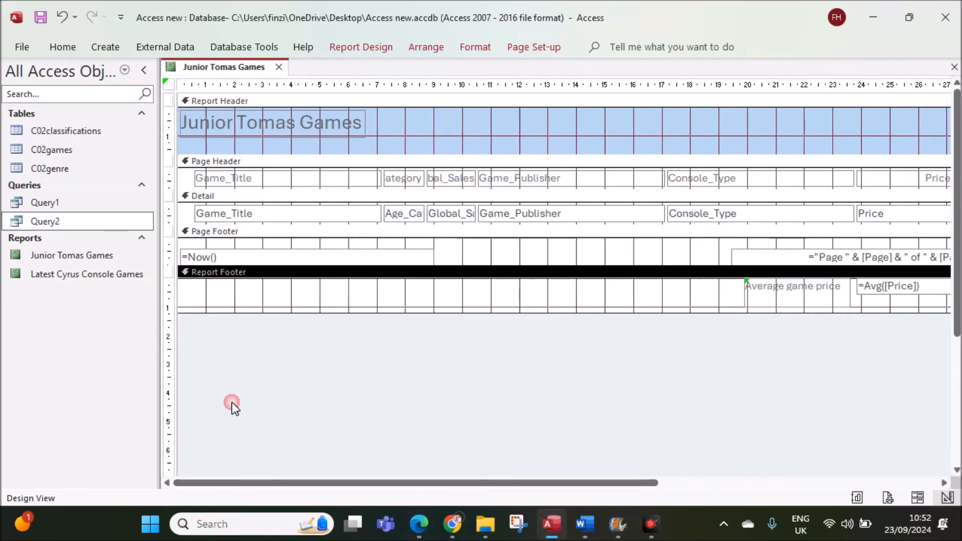
left_click(251, 257)
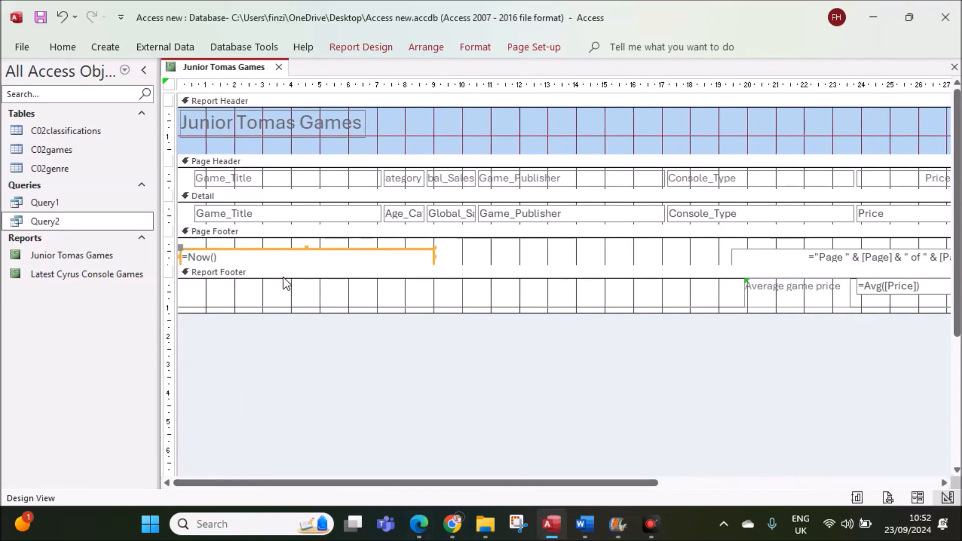
key("Delete")
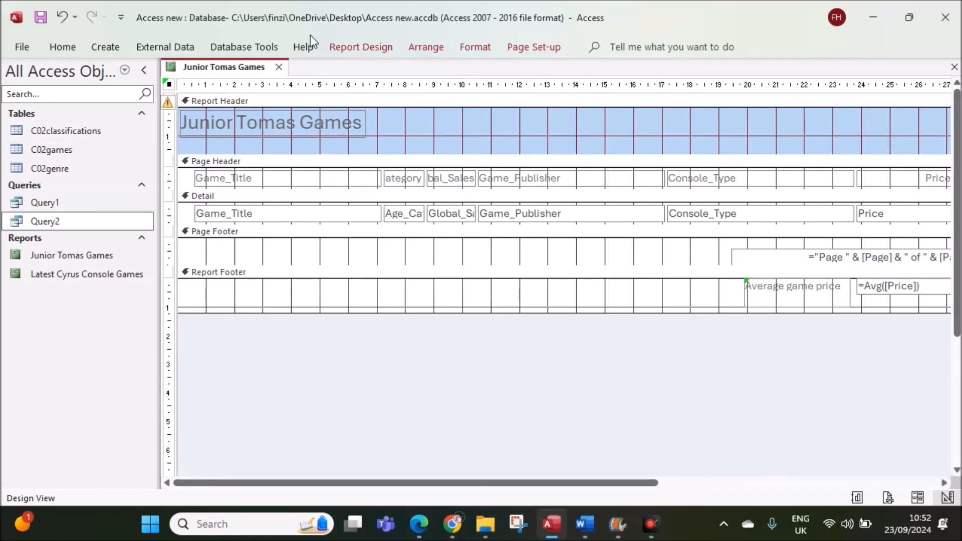
Step: Add a label in the freed space of the page footer containing the candidate's name, centre number and candidate number, separated by commas
left_click(370, 49)
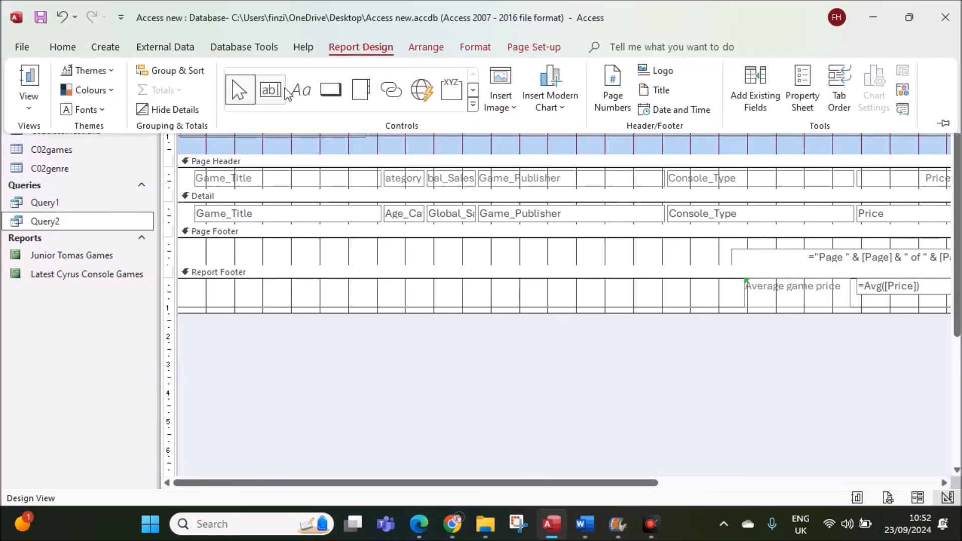
left_click(300, 90)
left_click_drag(196, 241, 369, 266)
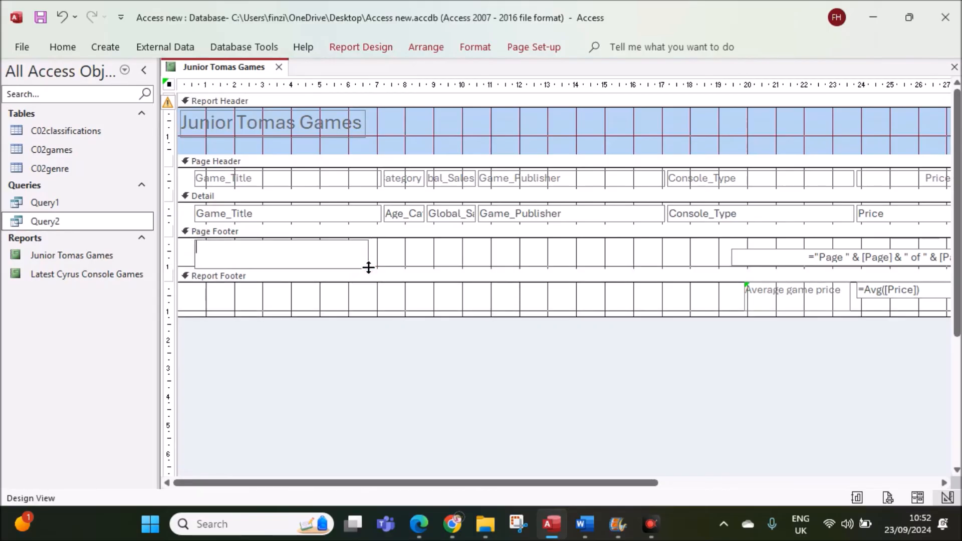
type("Name,ZZ123,1234")
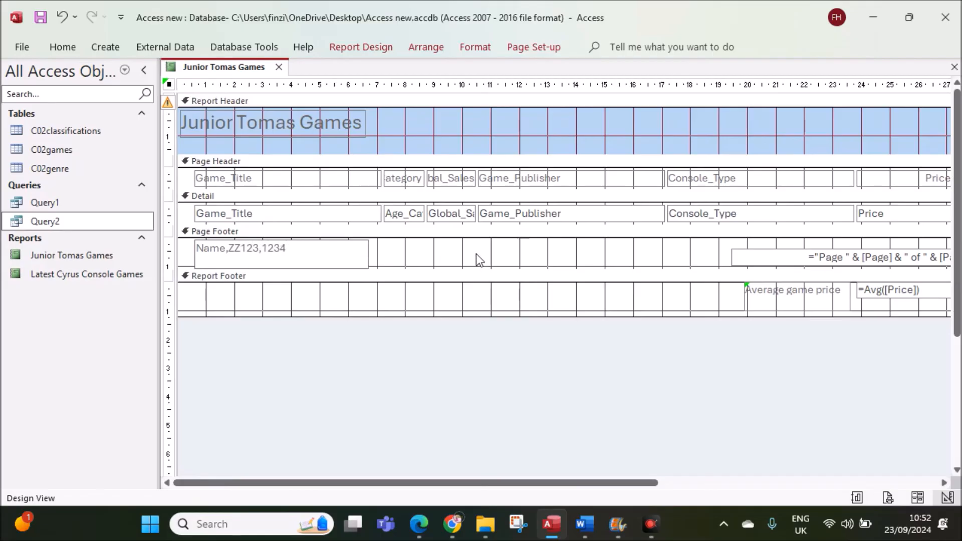
left_click(476, 252)
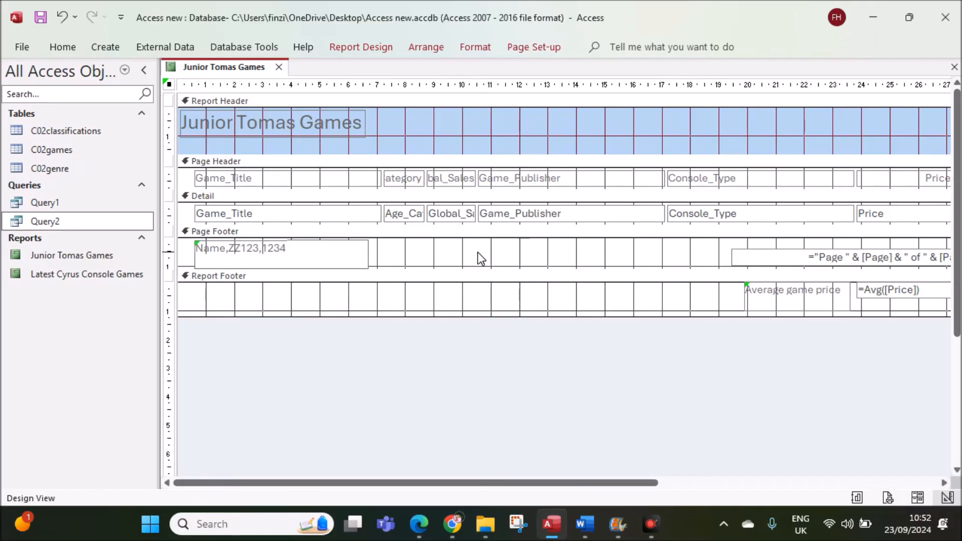
Step: Check the remaining question 17 requirements in Edge, and switch the Junior Tomas Games report in Access to Layout View
left_click(427, 530)
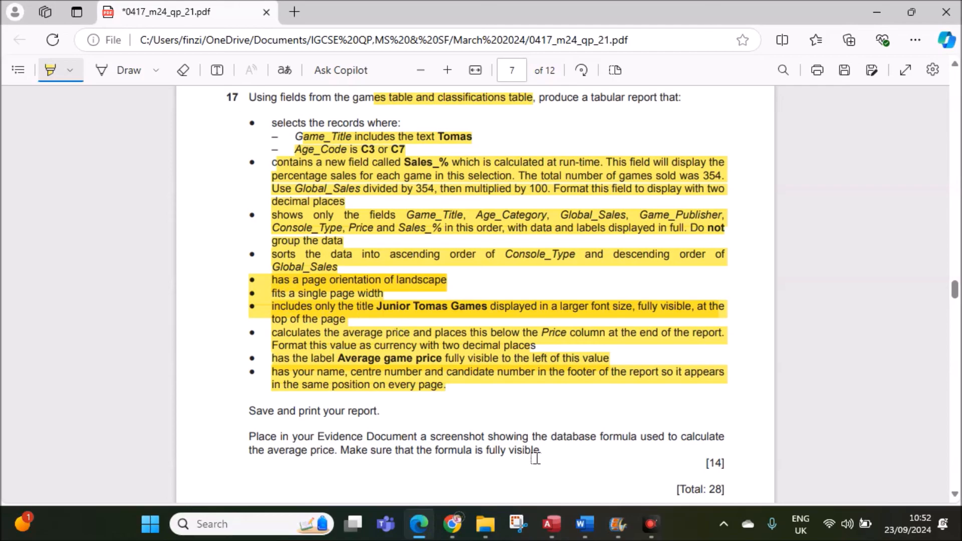
left_click(551, 524)
right_click(224, 65)
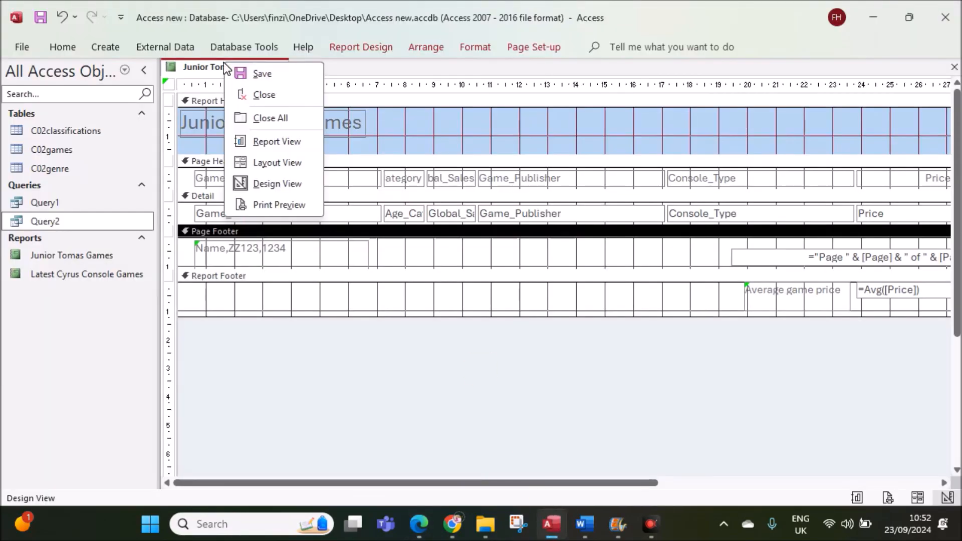
left_click(271, 164)
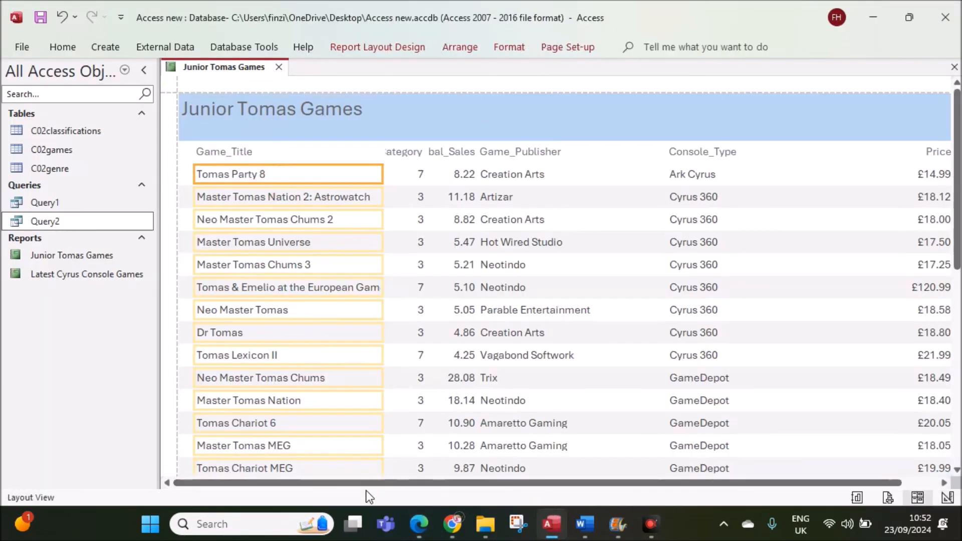
Step: Move the Game_Title column to the page's left margin and widen it slightly to fit the long game titles
left_click(217, 151)
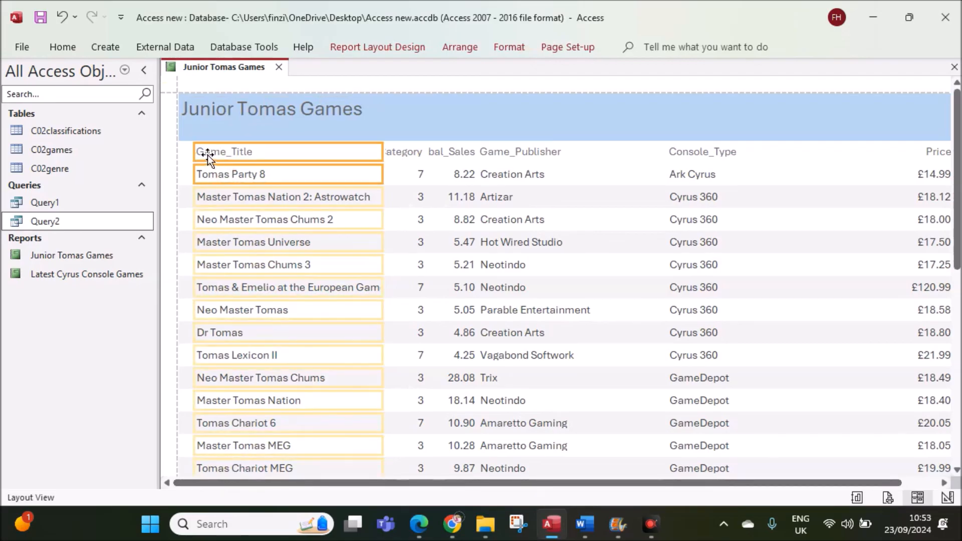
key("Left")
key("Left")
key("Left")
key("Left")
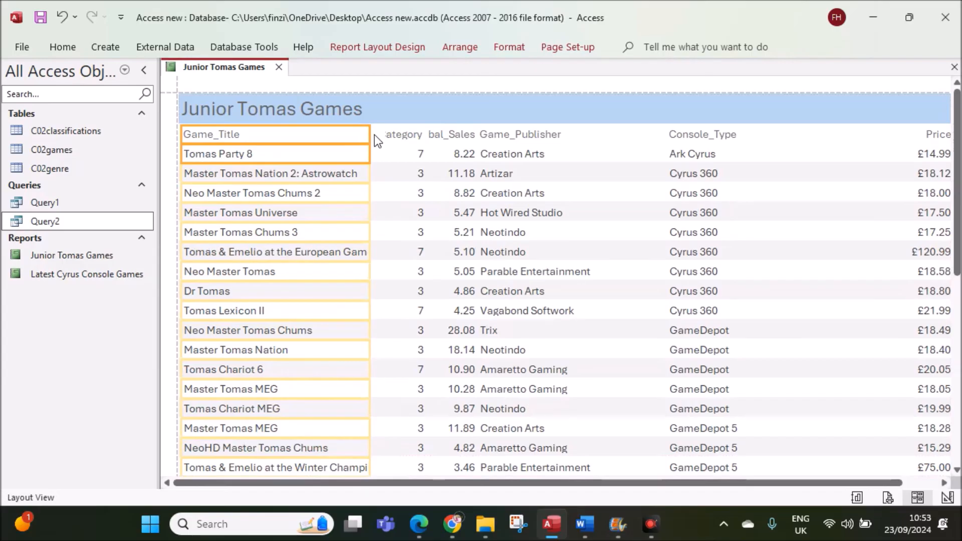
left_click_drag(369, 134, 380, 134)
scroll(401, 238, "down", 10)
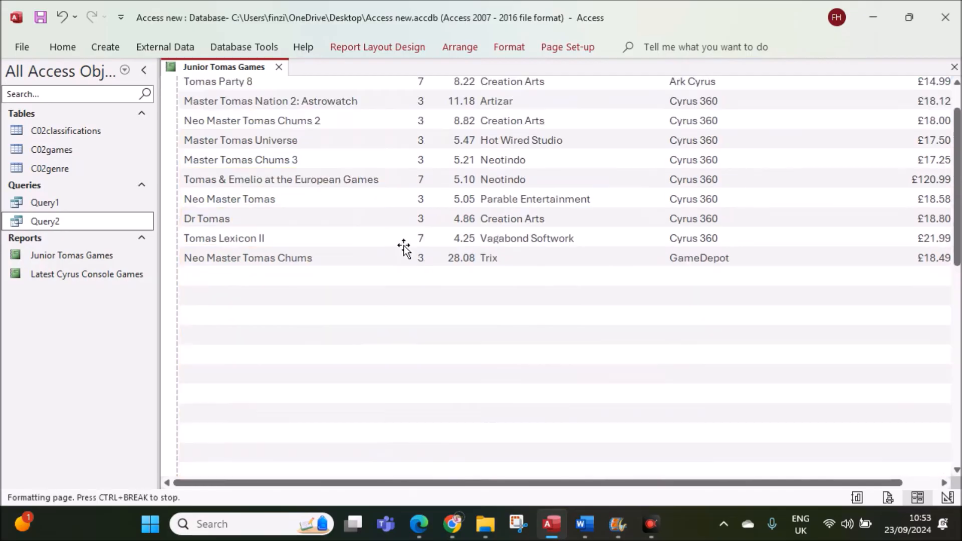
scroll(464, 279, "up", 10)
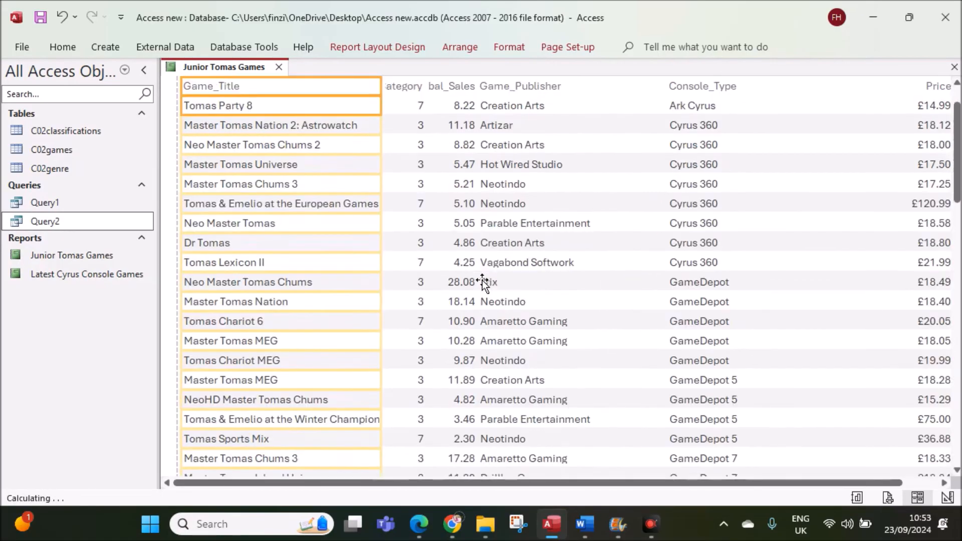
Step: Pull in the right edge of the Price column and widen the Sales% column into the freed space to fit its heading
left_click_drag(620, 479, 769, 485)
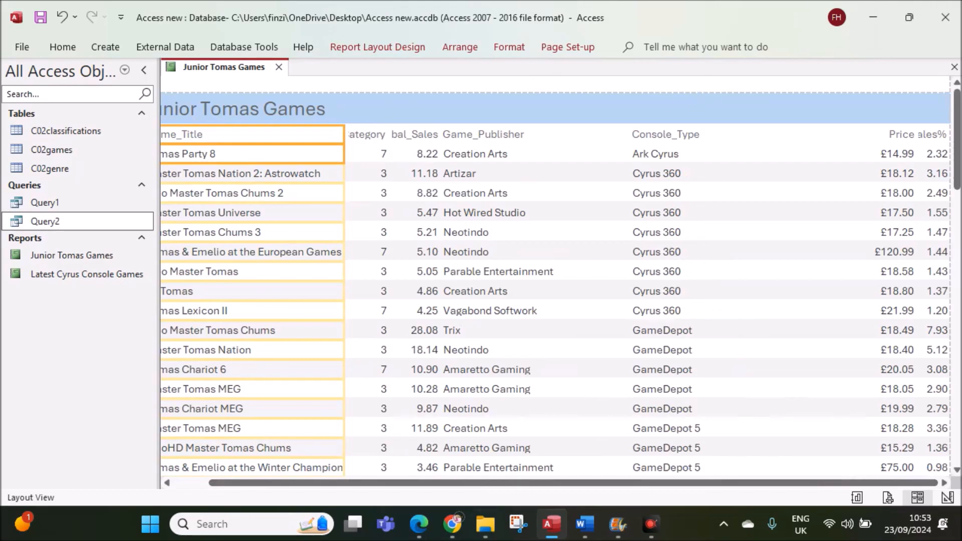
left_click(882, 63)
left_click(905, 133)
left_click(901, 157, "shift")
left_click_drag(915, 133, 900, 135)
left_click(931, 134)
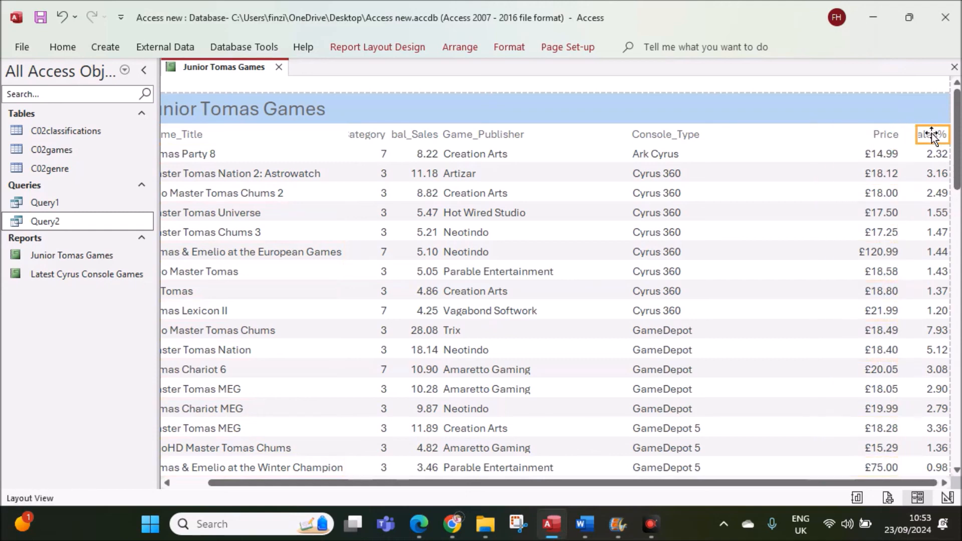
left_click(920, 134)
left_click(931, 154)
Step: Narrow the Price column from its left side to just fit the prices
left_click(895, 133)
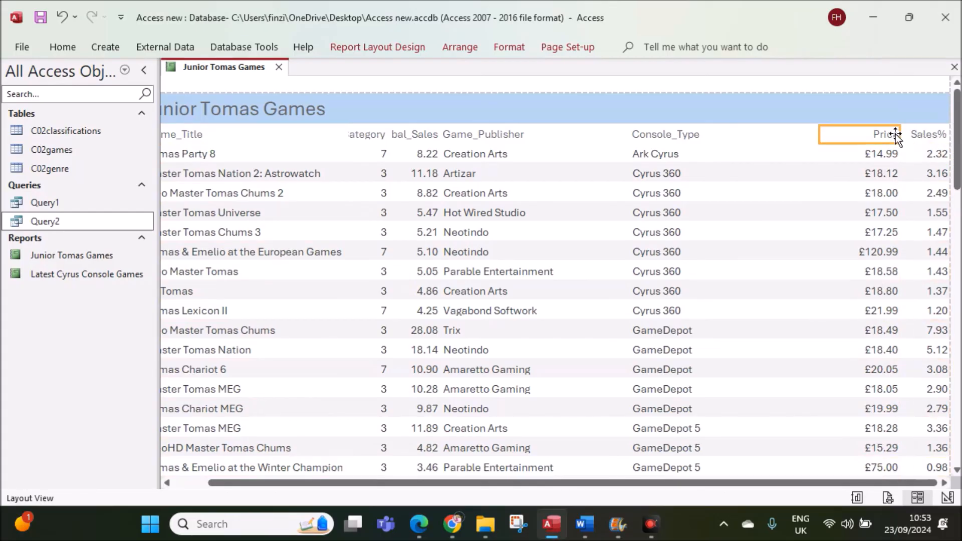
left_click(885, 154, "ctrl")
left_click_drag(819, 131, 850, 156)
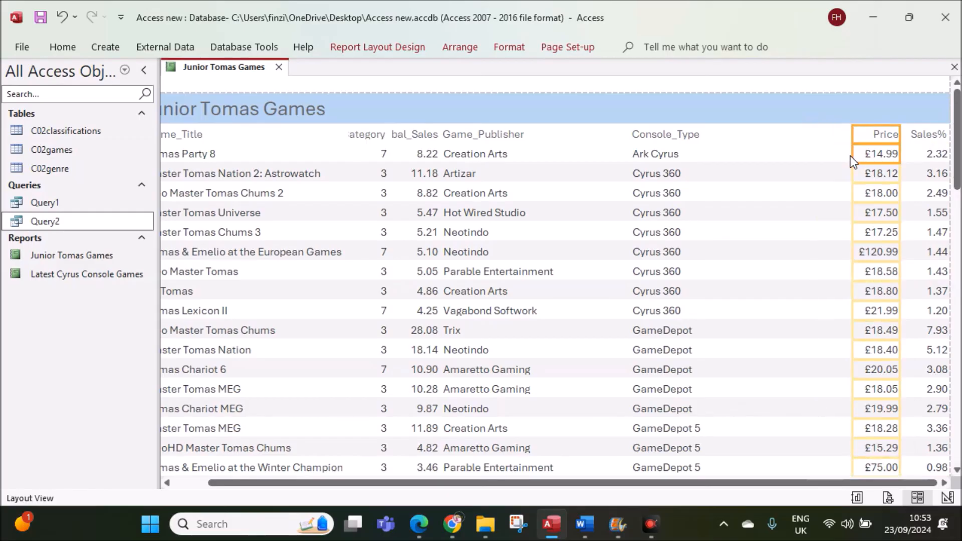
Step: Narrow the Console_Type column and move it right so it sits directly beside the Price column
left_click(670, 135)
left_click(670, 153, "ctrl")
left_click_drag(629, 134, 710, 135)
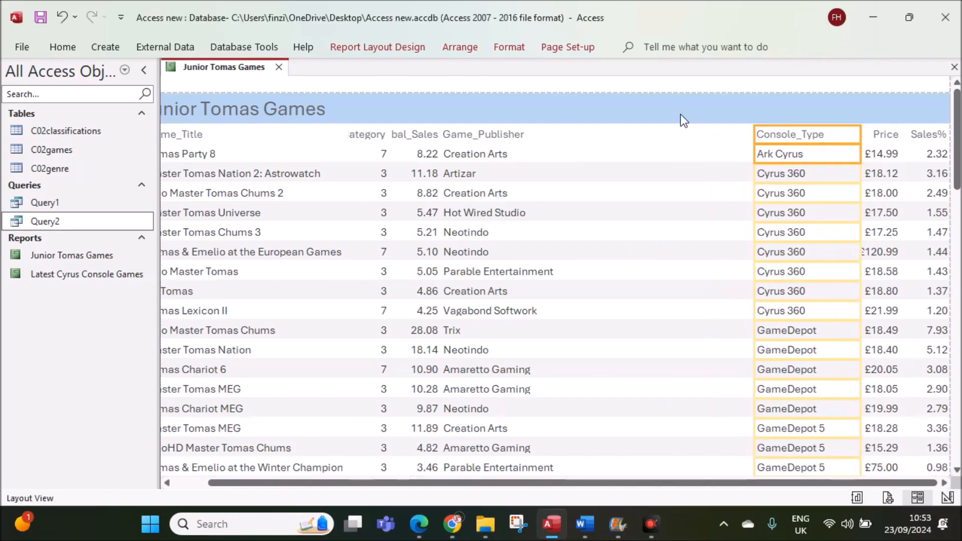
Step: Narrow the Game_Publisher column to fit its longest publisher name and move it right, close to the Console_Type column
left_click(510, 133)
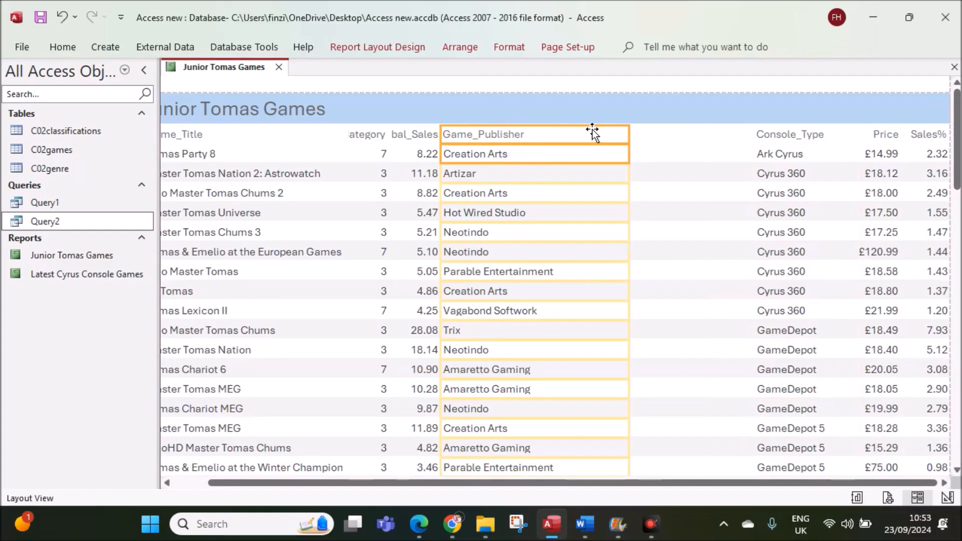
left_click_drag(628, 133, 575, 143)
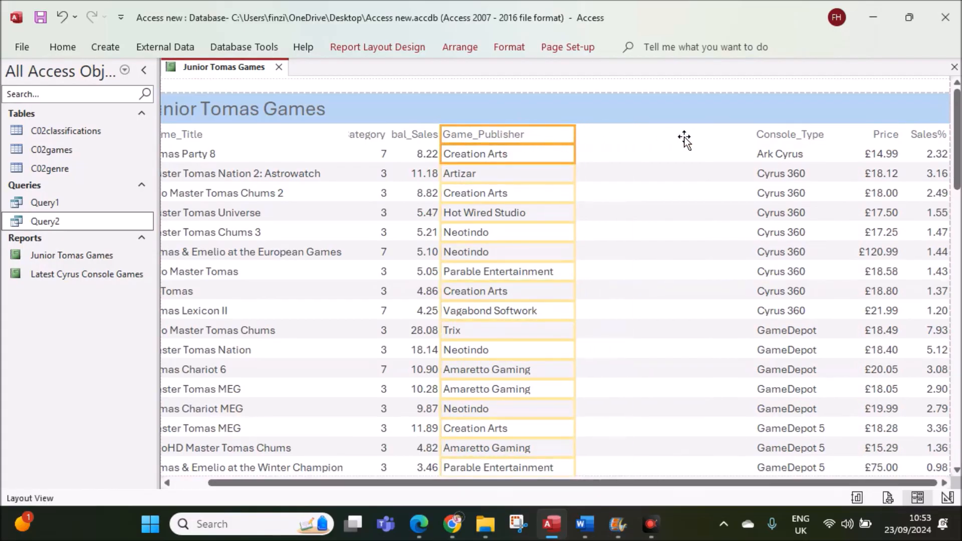
left_click_drag(667, 135, 668, 135)
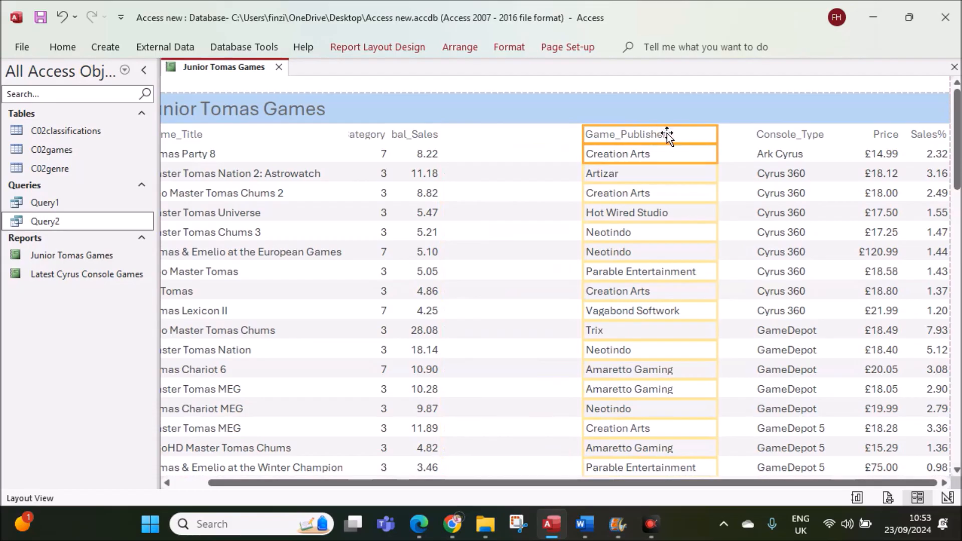
key("Right")
key("Right")
key("Right")
key("Right")
key("Right")
key("Right")
key("Right")
key("Right")
key("Right")
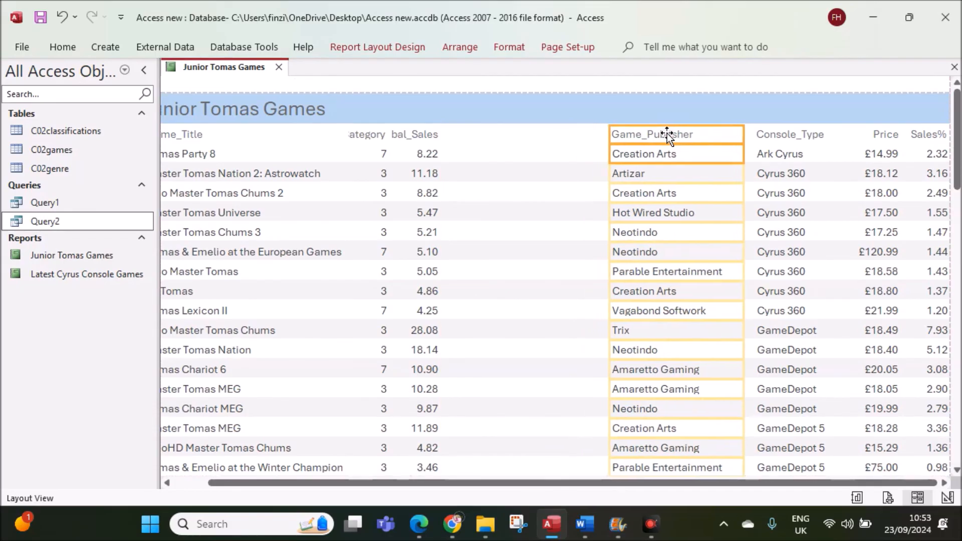
Step: Widen the Global_Sales column to fit its full heading and move it right beside the Game_Publisher column
left_click(426, 135)
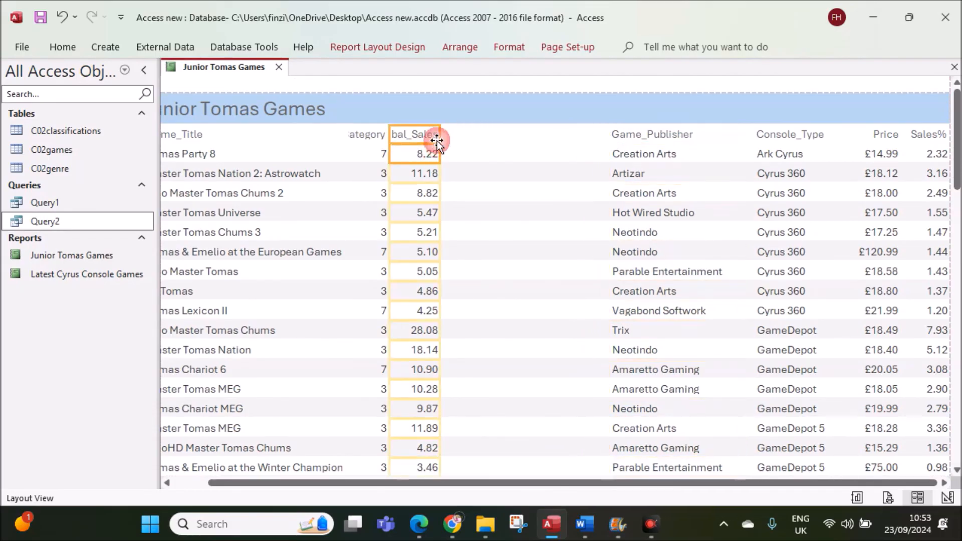
left_click_drag(437, 137, 486, 142)
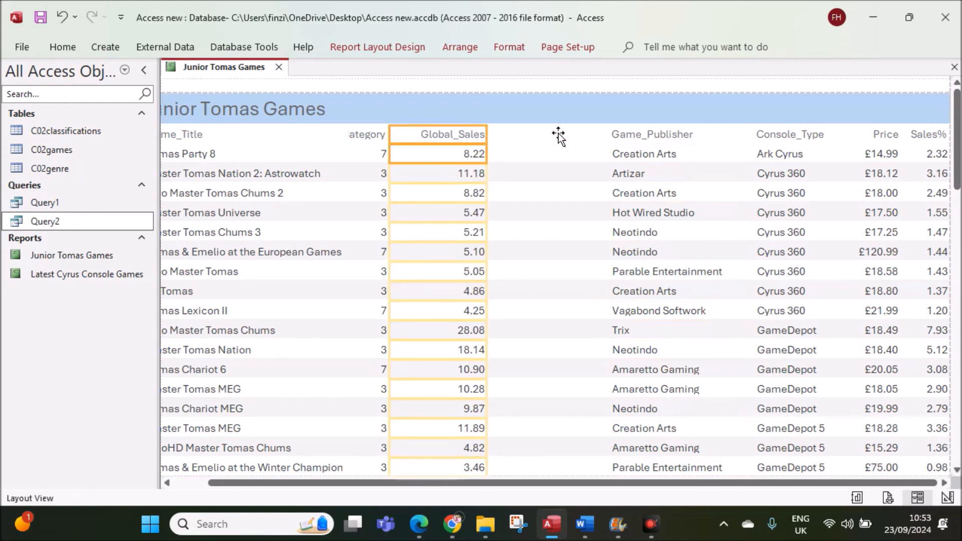
left_click_drag(559, 134, 559, 135)
left_click_drag(479, 134, 501, 134)
Step: Widen the Age_Category column to fit its heading, moving it beside Global_Sales, and trim the left edge of Global_Sales to prevent overlap
left_click(383, 134, "ctrl")
left_click_drag(391, 134, 410, 135)
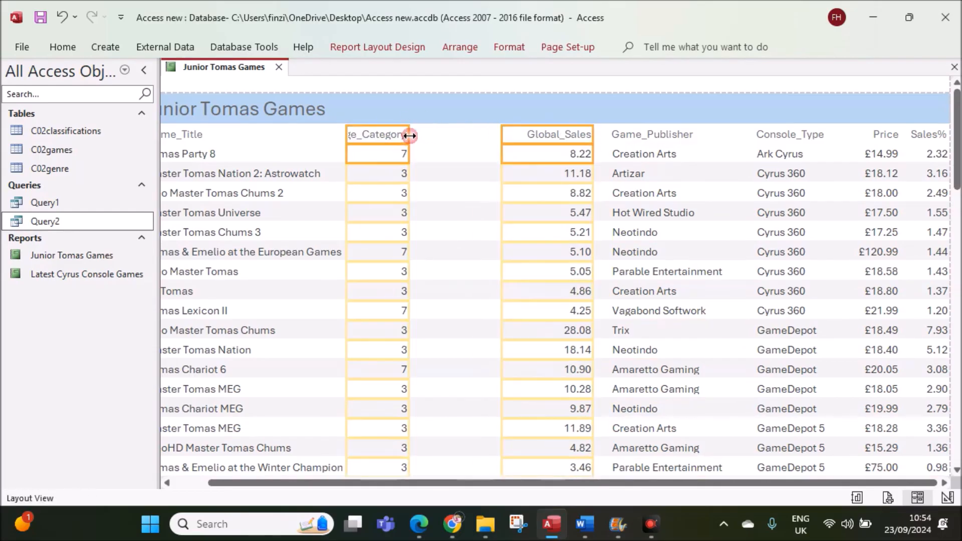
left_click(540, 139)
left_click(387, 160)
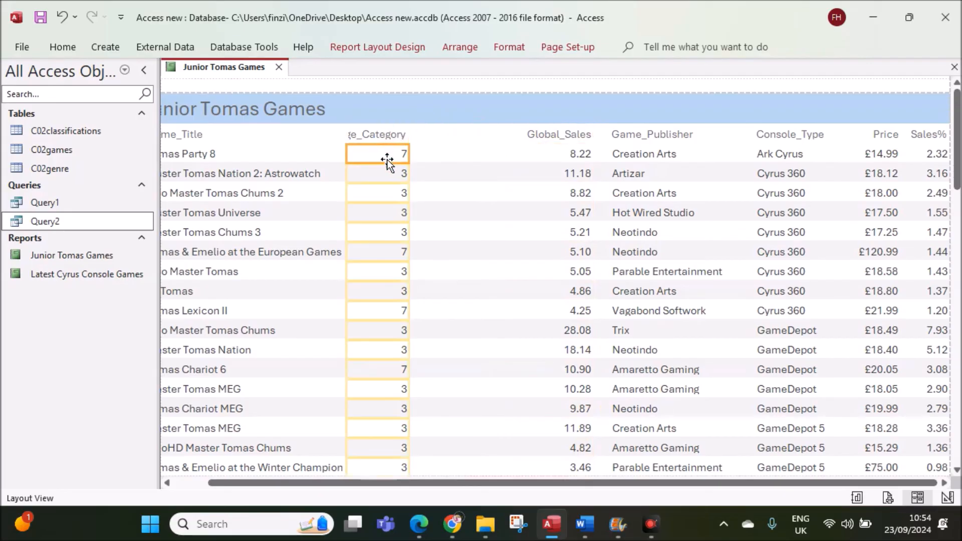
left_click_drag(387, 159, 388, 162)
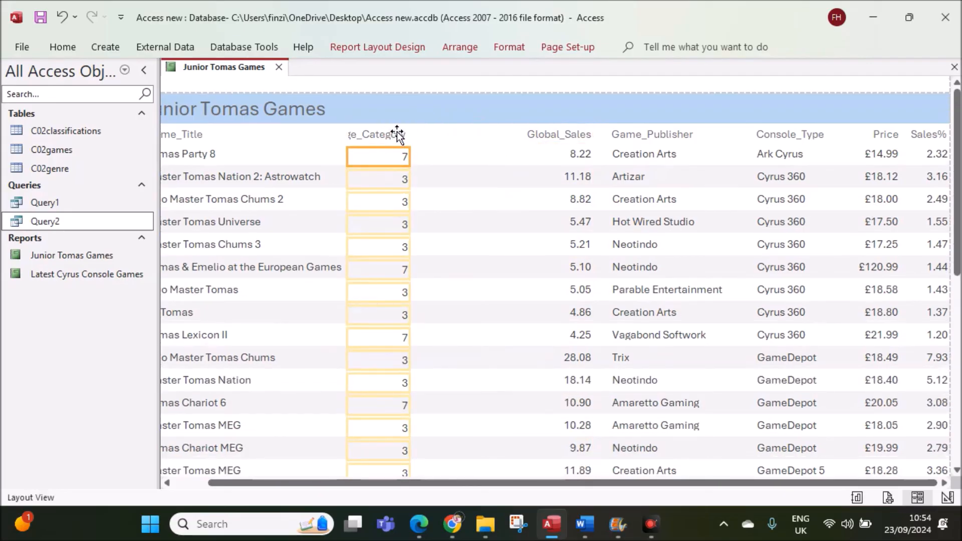
key("ctrl+z")
left_click(393, 135)
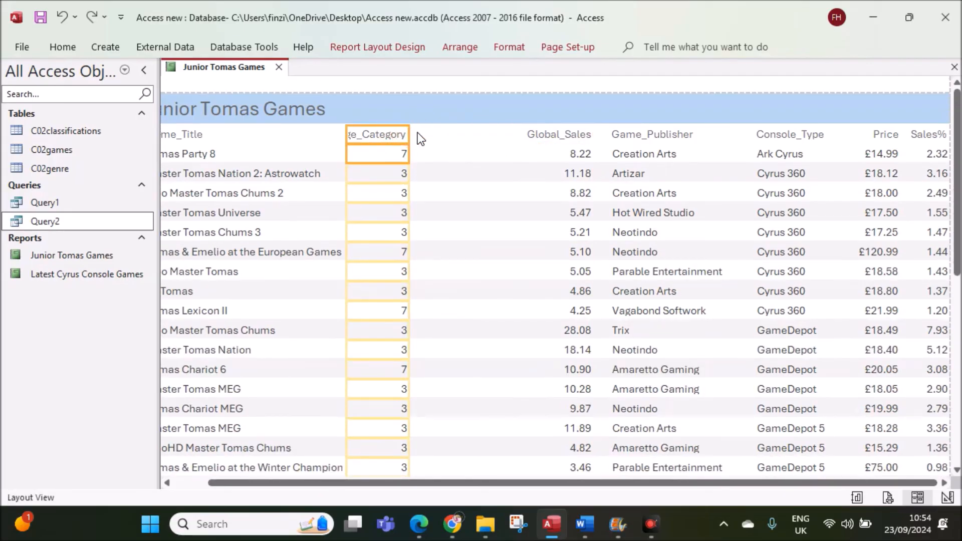
left_click_drag(409, 134, 480, 136)
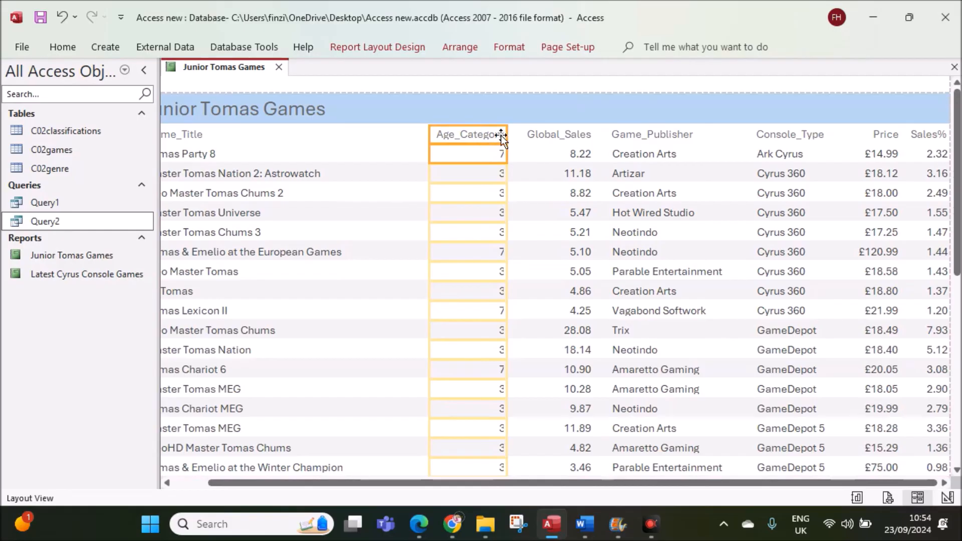
left_click(540, 133)
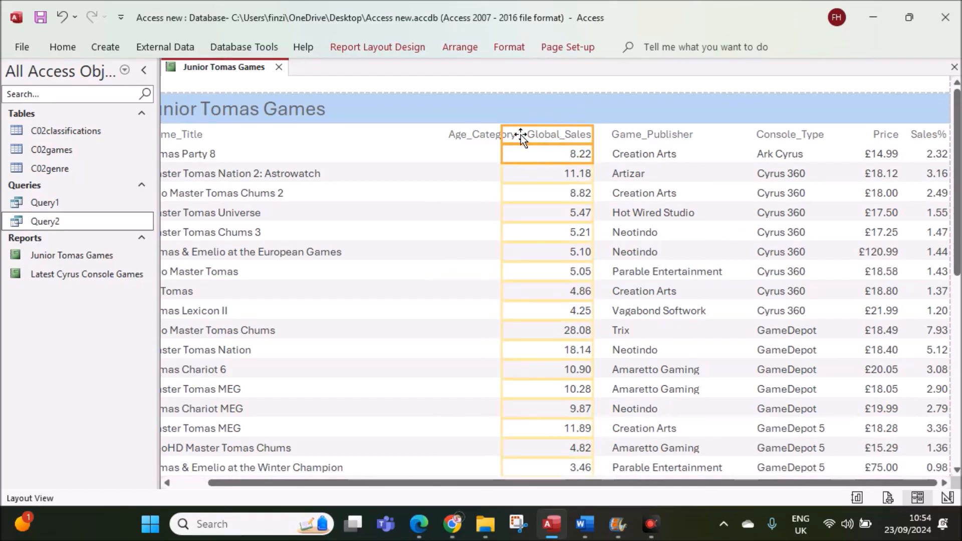
left_click_drag(501, 135, 524, 137)
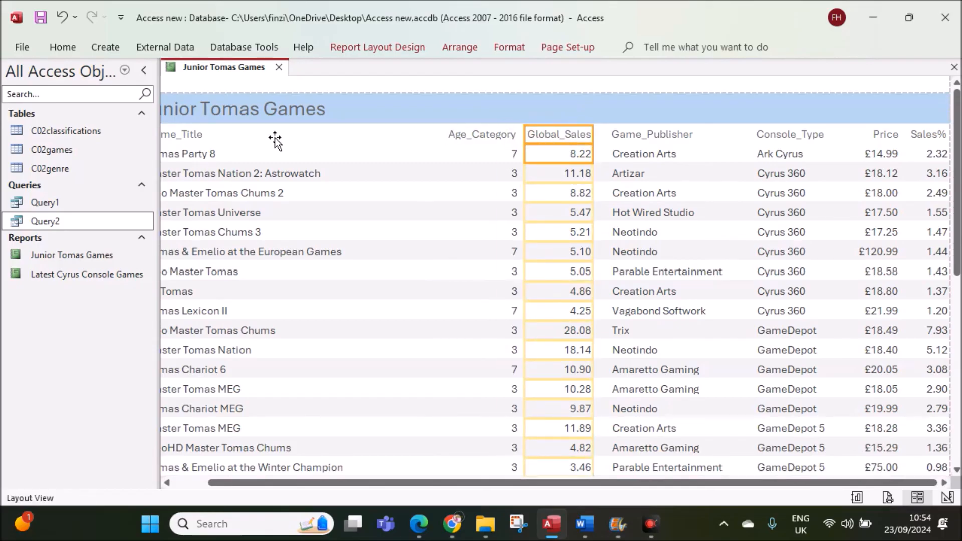
Step: Widen the Game_Title column to the right so its longest game titles display in full throughout the report
left_click(203, 134)
left_click(211, 154)
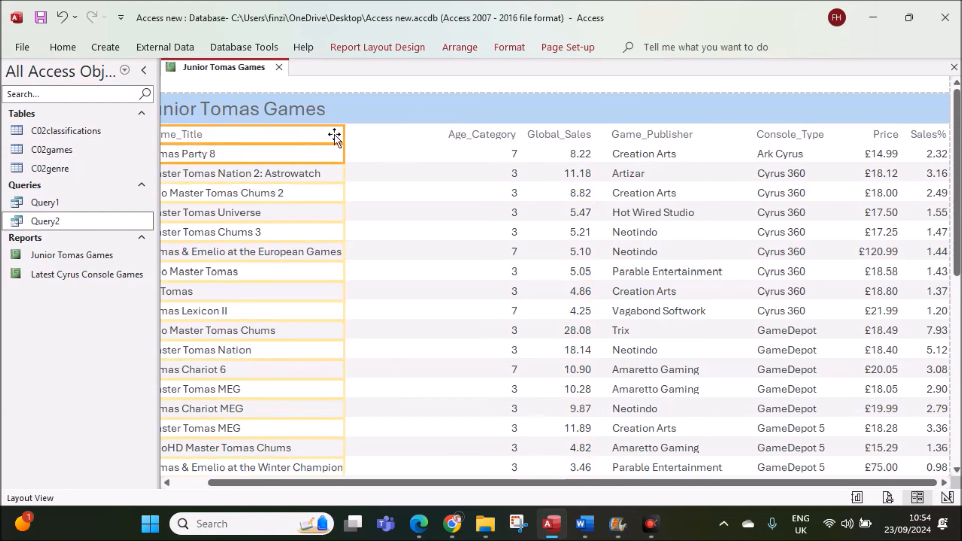
left_click_drag(345, 134, 411, 135)
scroll(413, 144, "down", 2)
scroll(414, 145, "down", 10)
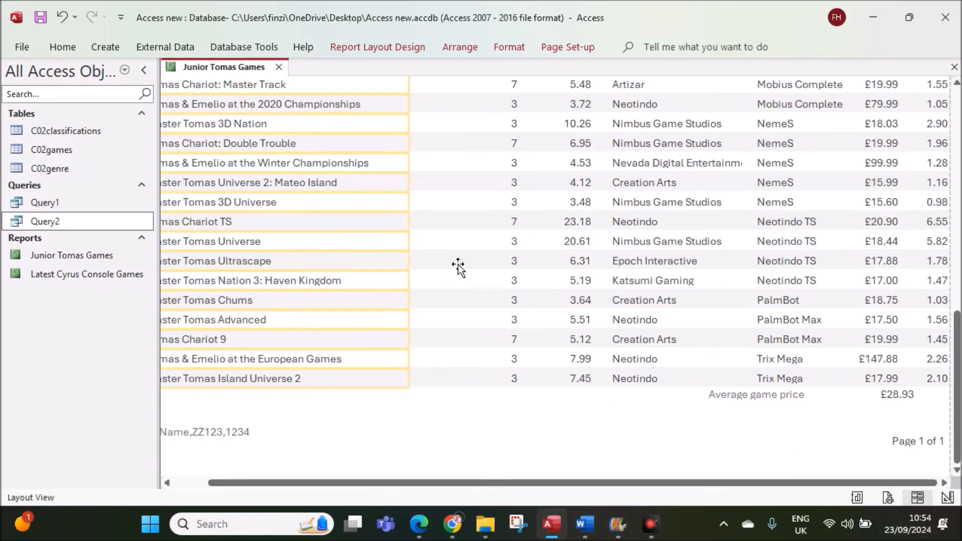
scroll(522, 313, "up", 4)
scroll(790, 403, "down", 4)
Step: Pull in the right edge of the average price box in the report footer to align its value with the Price column
left_click(901, 397)
left_click(904, 396)
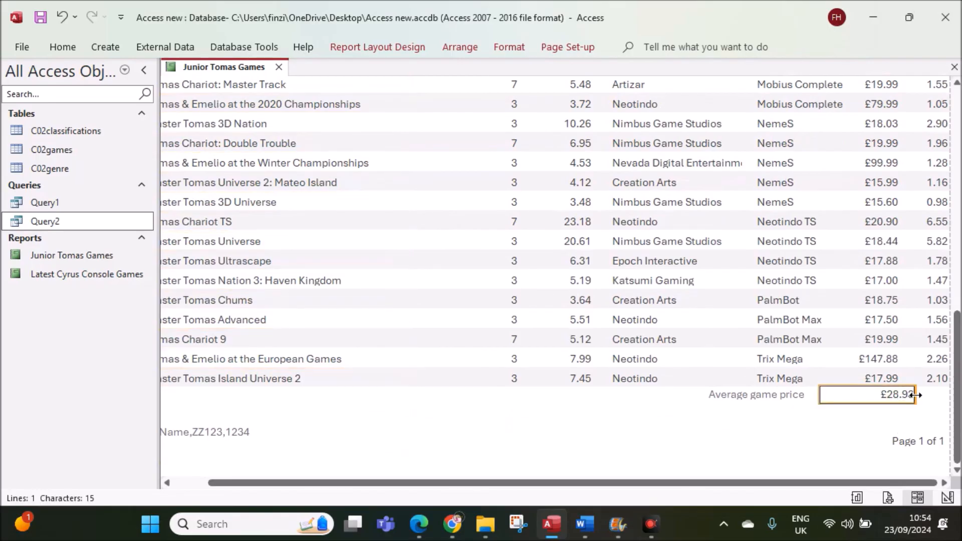
left_click_drag(896, 396, 896, 397)
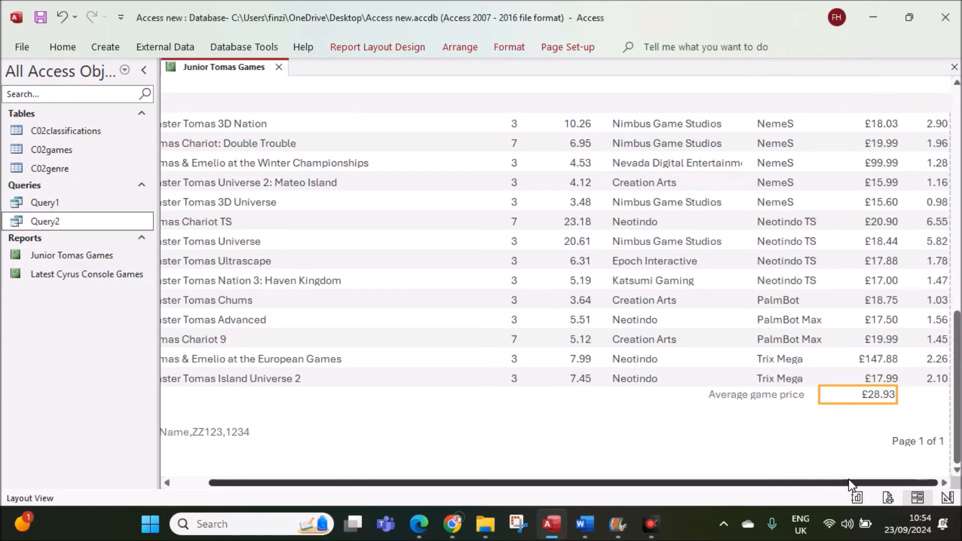
scroll(820, 393, "up", 3)
scroll(820, 393, "up", 12)
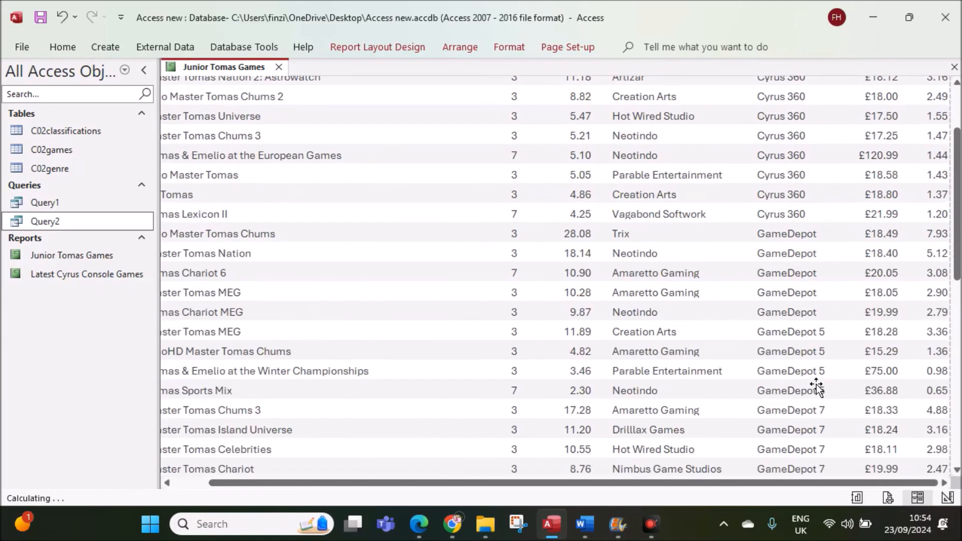
left_click_drag(519, 485, 408, 486)
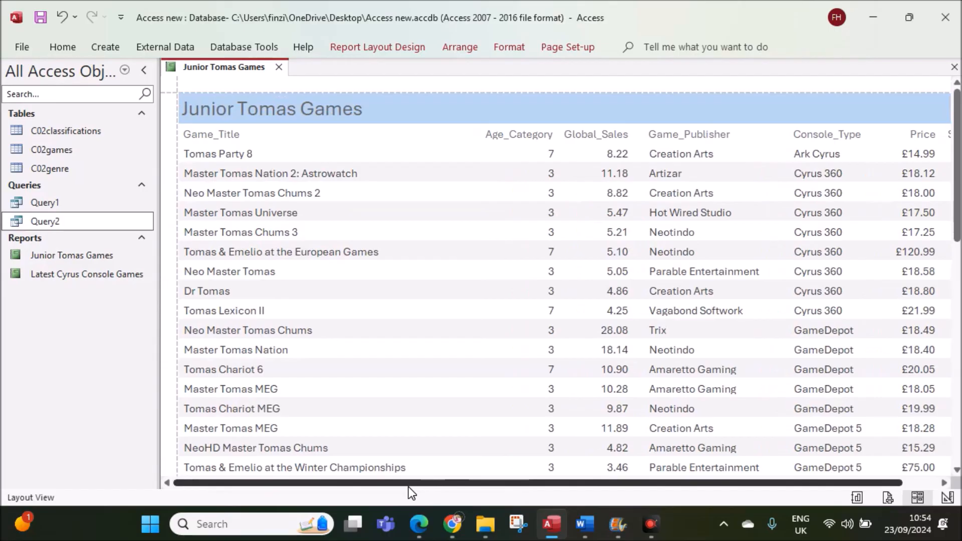
Step: In the question paper in Edge, highlight the first line of question 17's instruction to place a formula screenshot in the Evidence Document
left_click(419, 524)
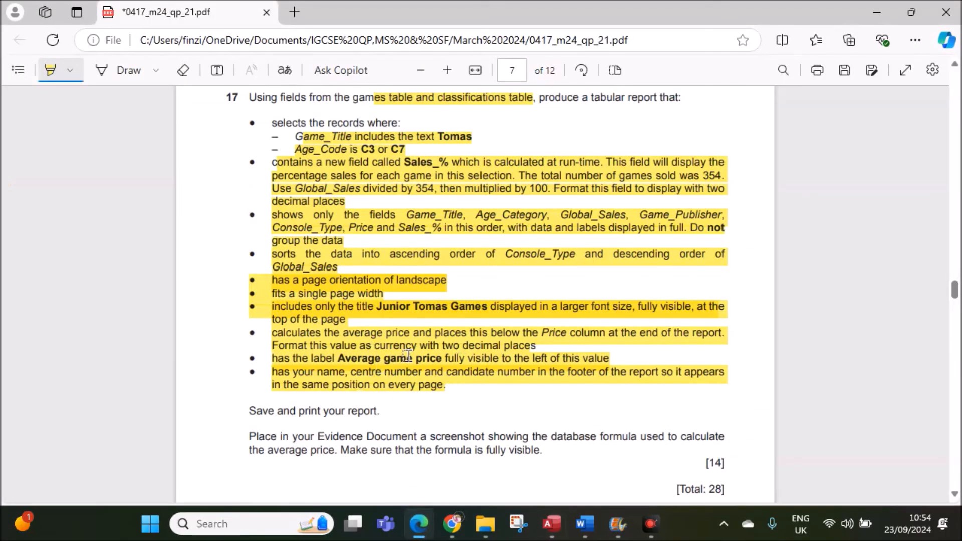
scroll(466, 321, "up", 3)
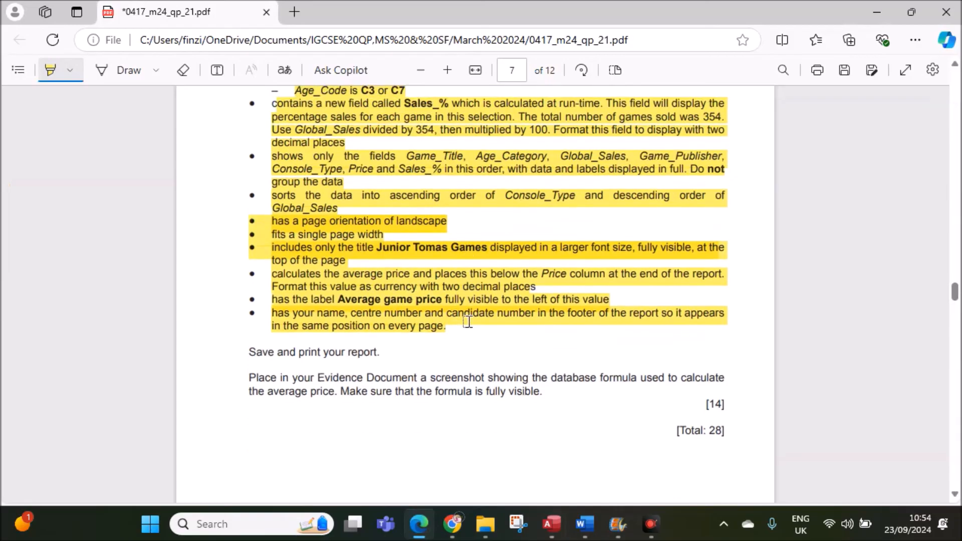
left_click(551, 525)
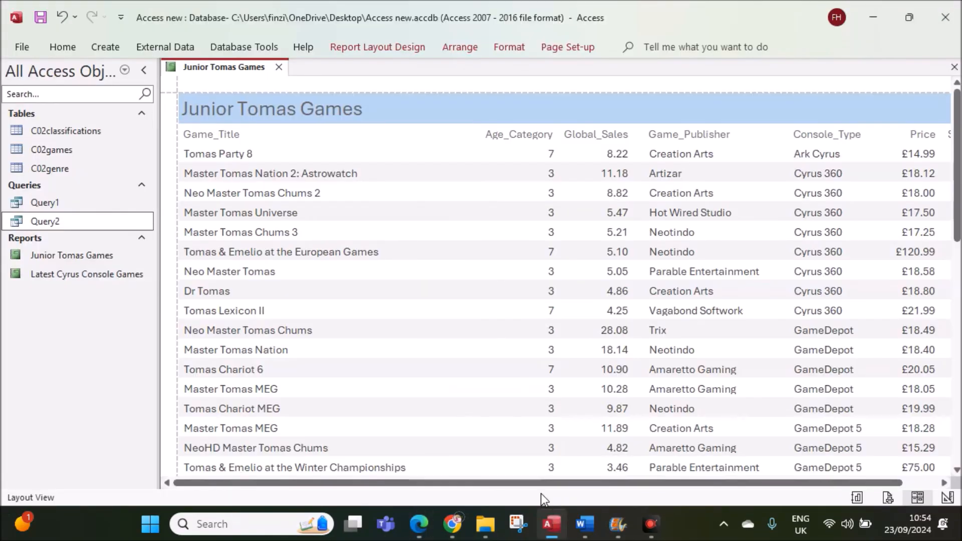
left_click(419, 524)
scroll(414, 387, "down", 7)
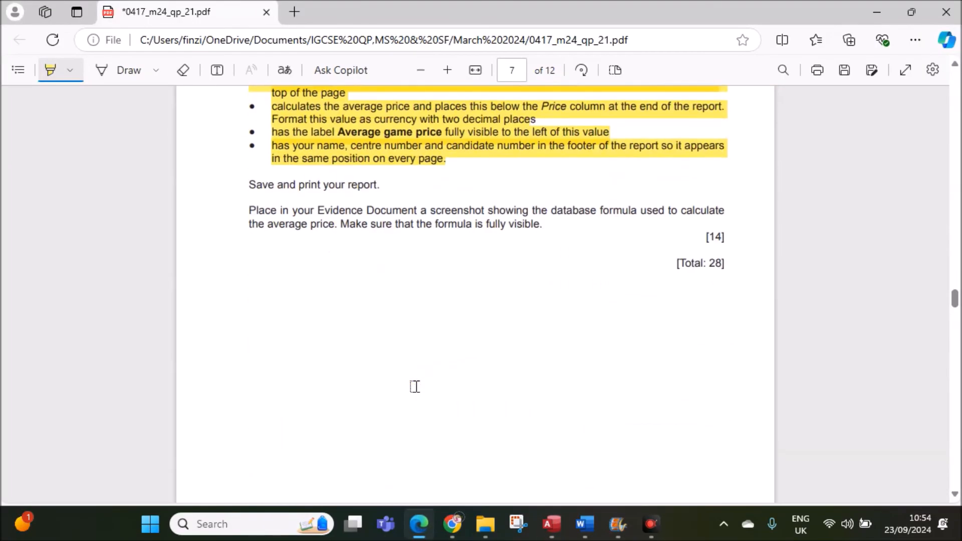
left_click_drag(245, 208, 725, 213)
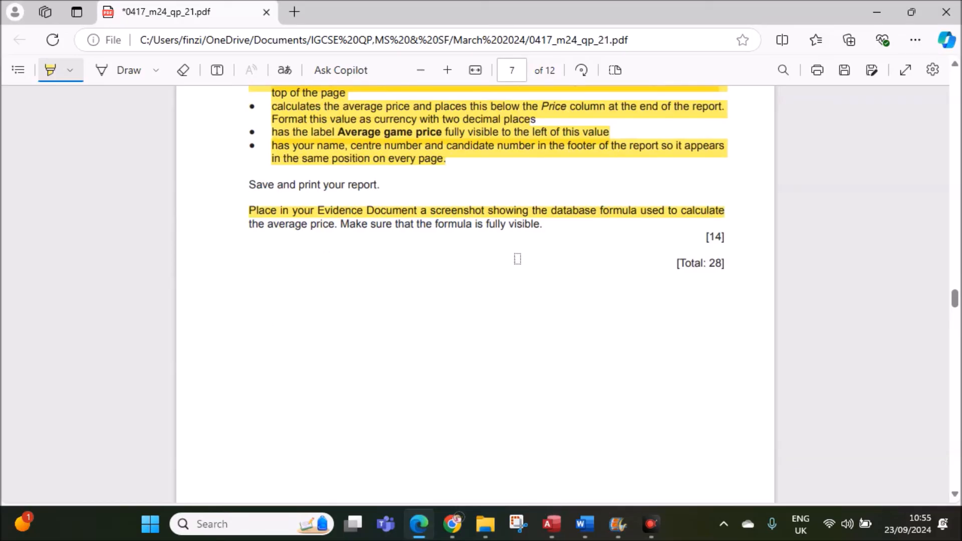
scroll(517, 258, "up", 10)
scroll(518, 259, "down", 7)
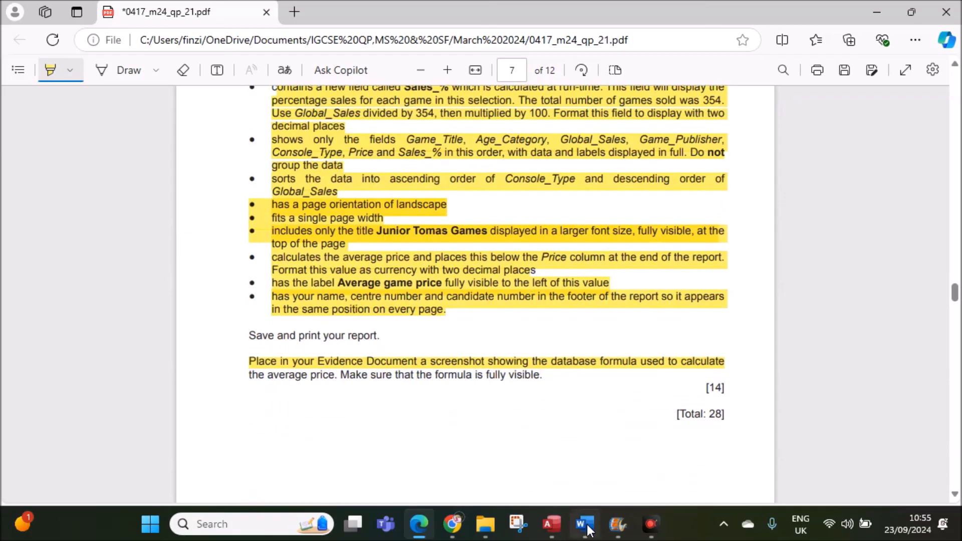
Step: Return to Access and show the Junior Tomas Games report in Design View with the average price formula in the report footer visible
left_click(585, 524)
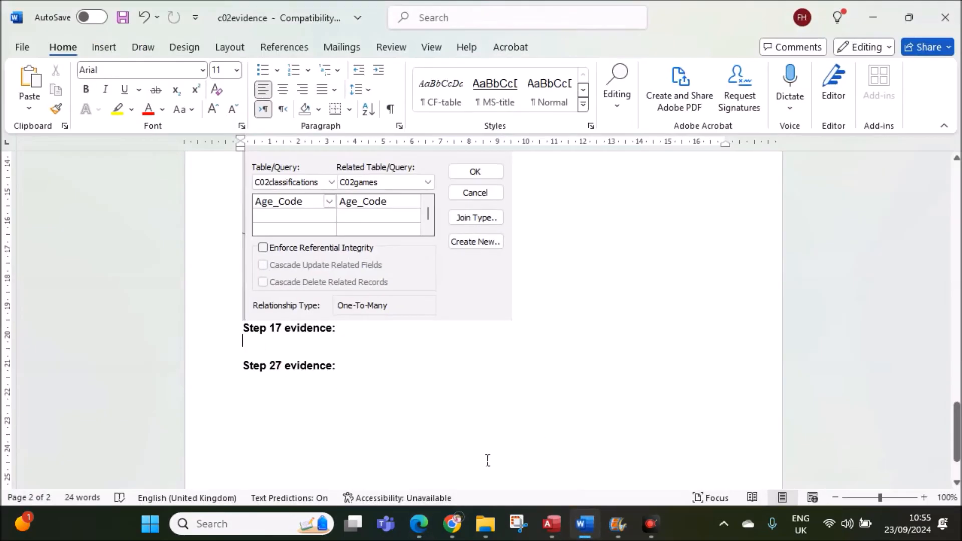
left_click(551, 524)
right_click(215, 68)
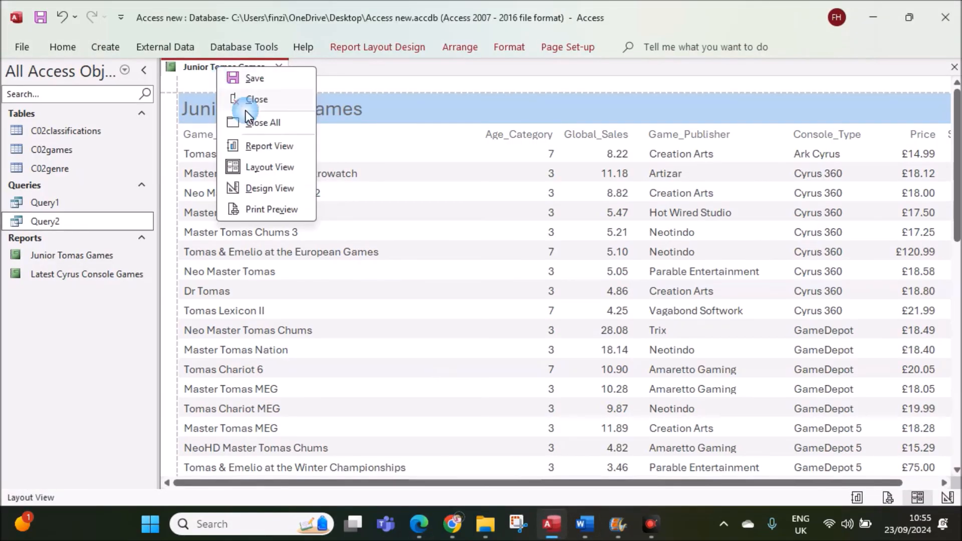
left_click(267, 189)
left_click_drag(523, 482, 684, 489)
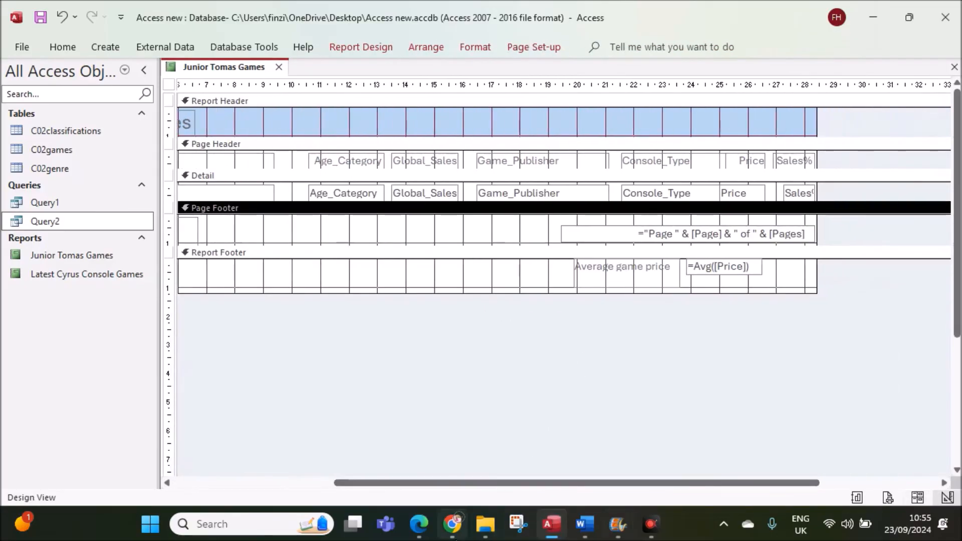
Step: Capture a Snipping Tool screenshot of the report footer area containing the Average game price label and the =Avg([Price]) formula
left_click(518, 524)
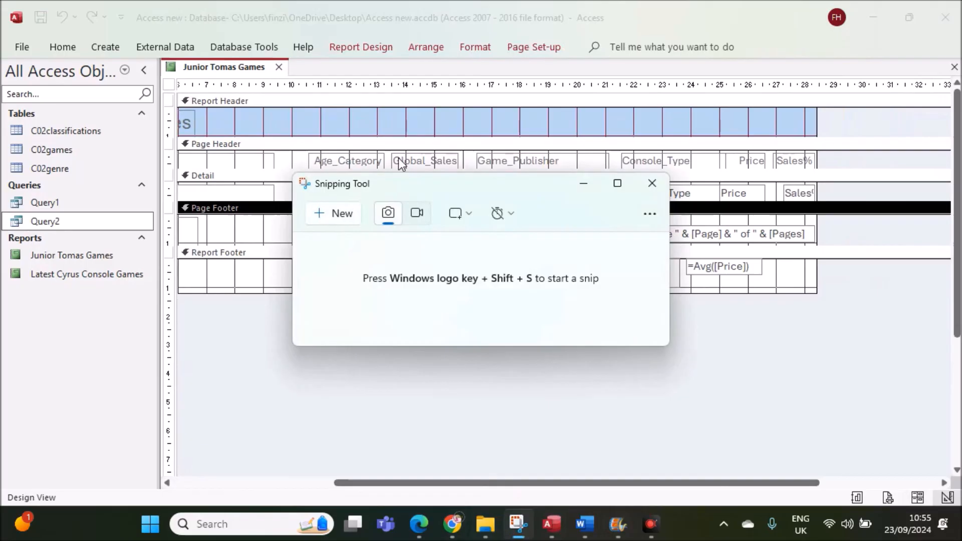
left_click(324, 214)
left_click_drag(551, 251, 778, 295)
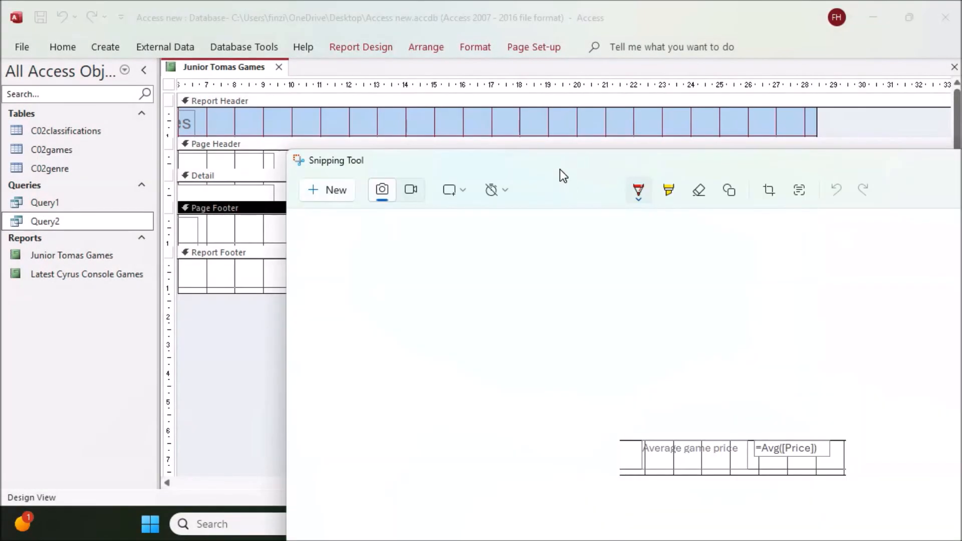
double_click(561, 170)
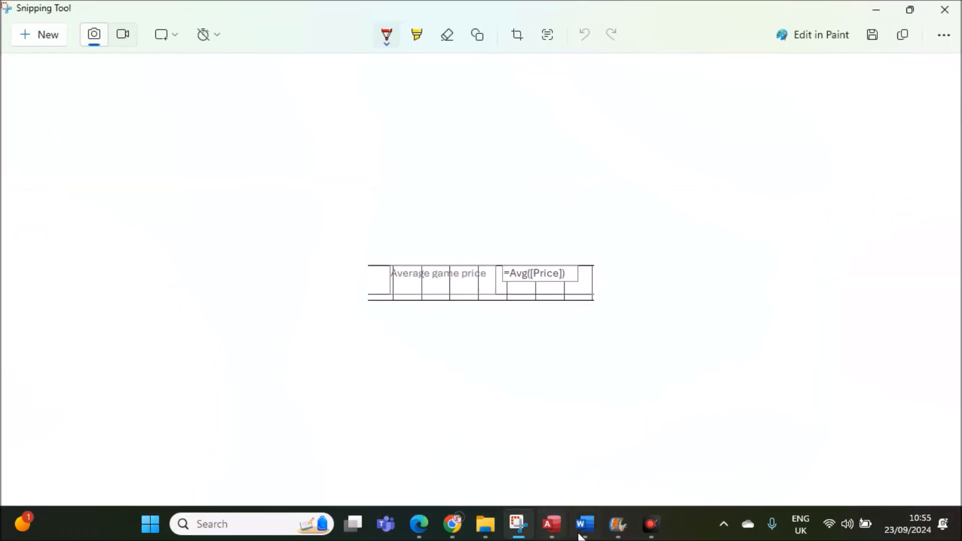
Step: Paste the formula screenshot under "Step 17 evidence:" in the c02evidence Word document and enlarge it
left_click(584, 525)
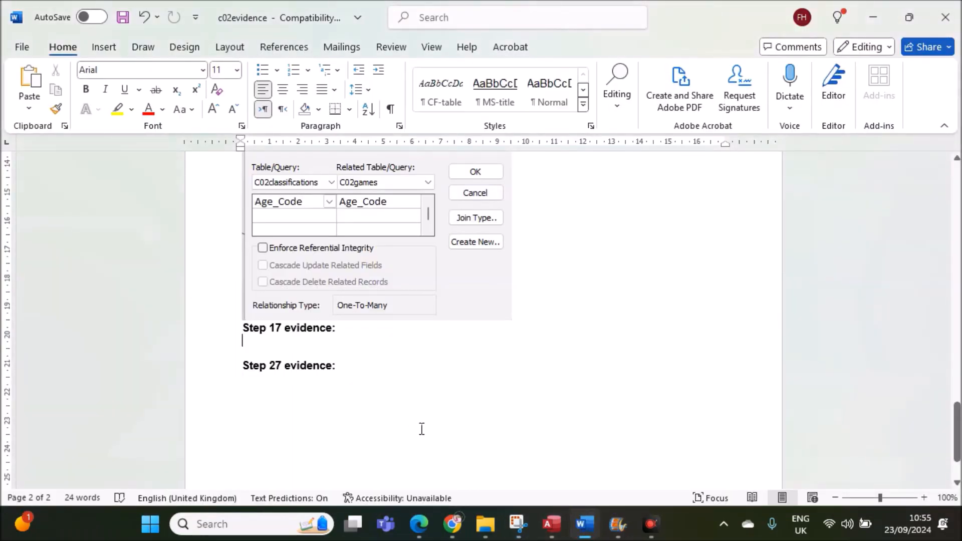
key("ctrl+v")
left_click(464, 374)
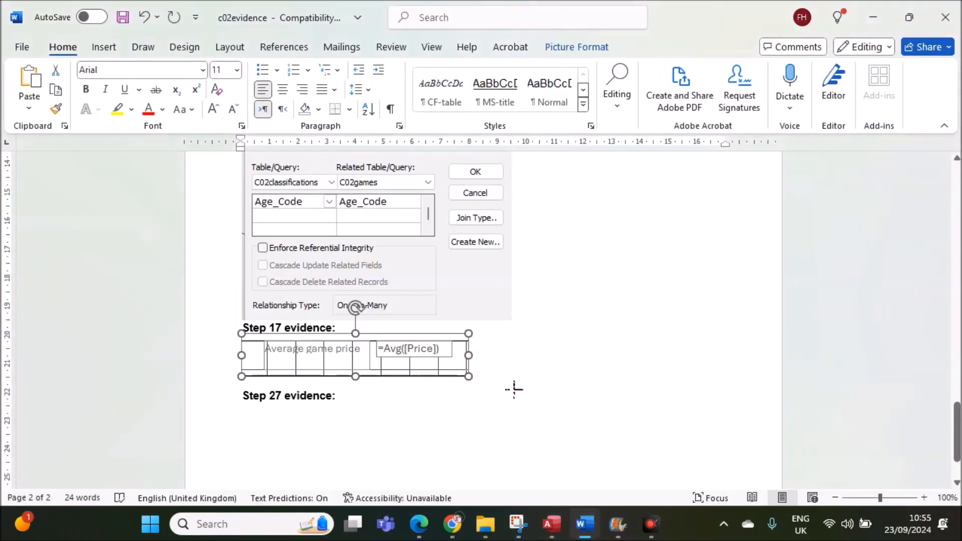
left_click_drag(491, 383, 543, 396)
left_click(658, 383)
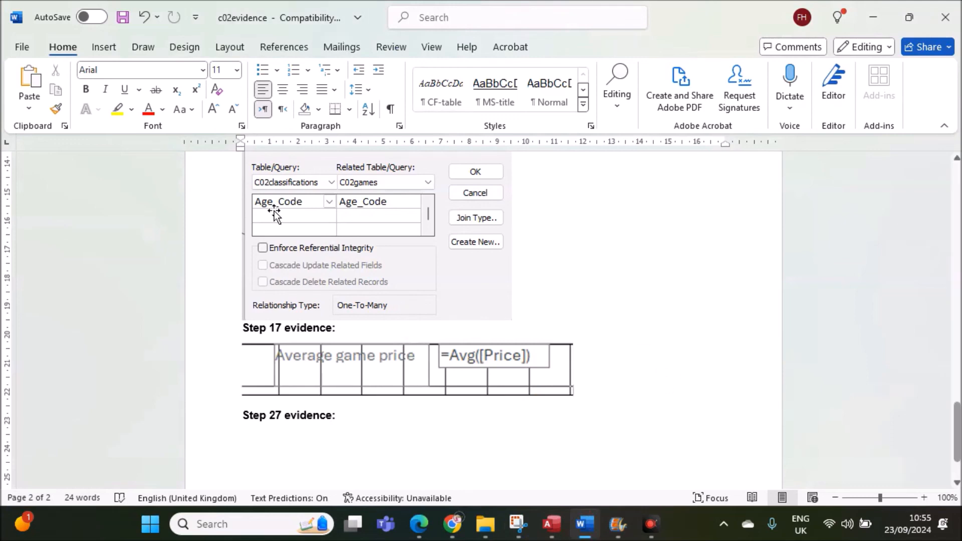
Step: Back in the question paper in Edge, highlight the sentence "Make sure that the formula is fully visible."
left_click(419, 523)
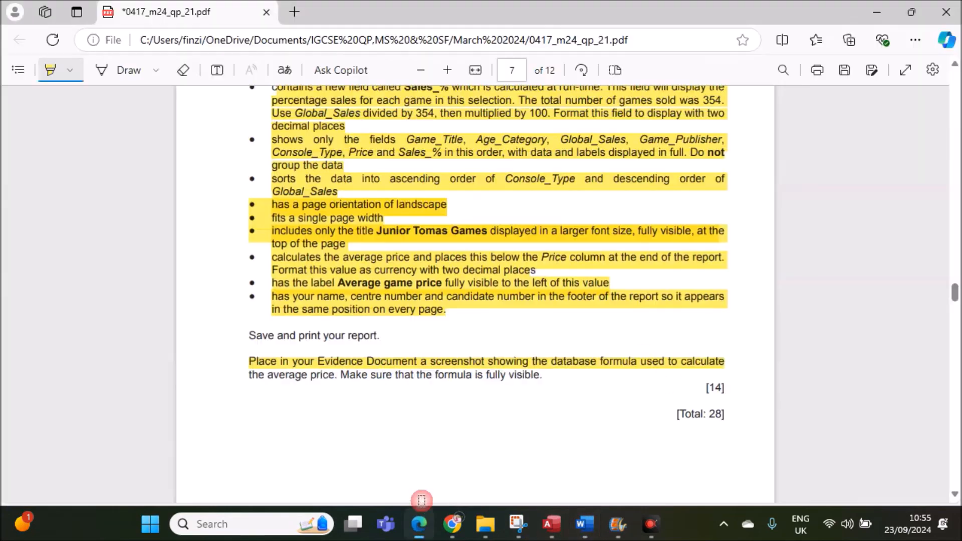
scroll(417, 418, "down", 3)
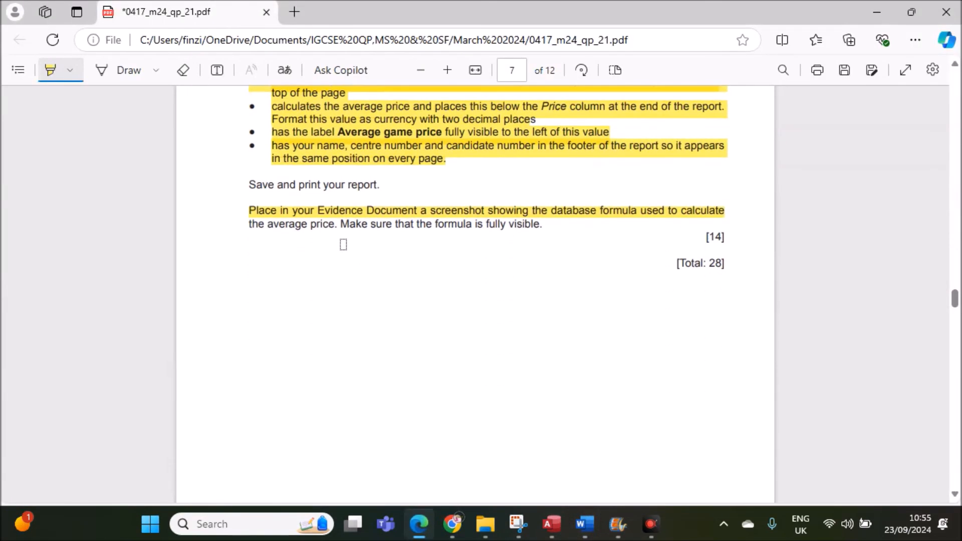
mouse_move(335, 225)
left_mouse_down()
mouse_move(503, 239)
mouse_move(541, 230)
left_mouse_up()
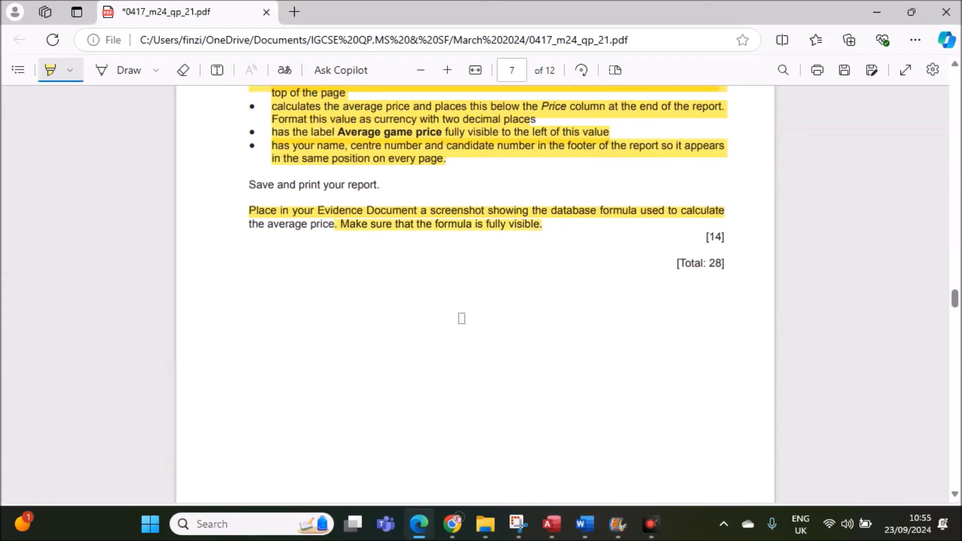
Step: Review the report requirements of question 17 and the end of the preceding question in the question paper
scroll(459, 318, "down", 5)
scroll(458, 318, "up", 15)
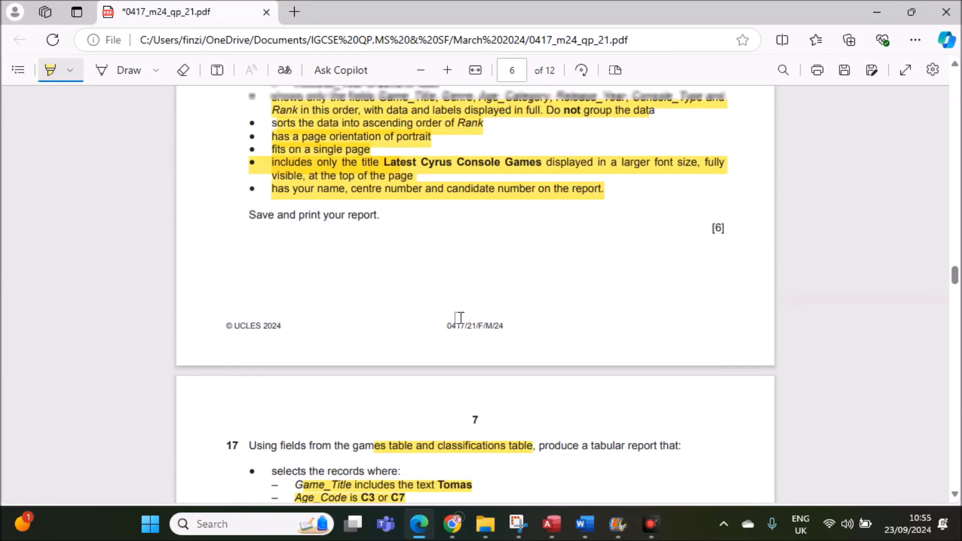
scroll(475, 417, "up", 7)
scroll(479, 404, "down", 10)
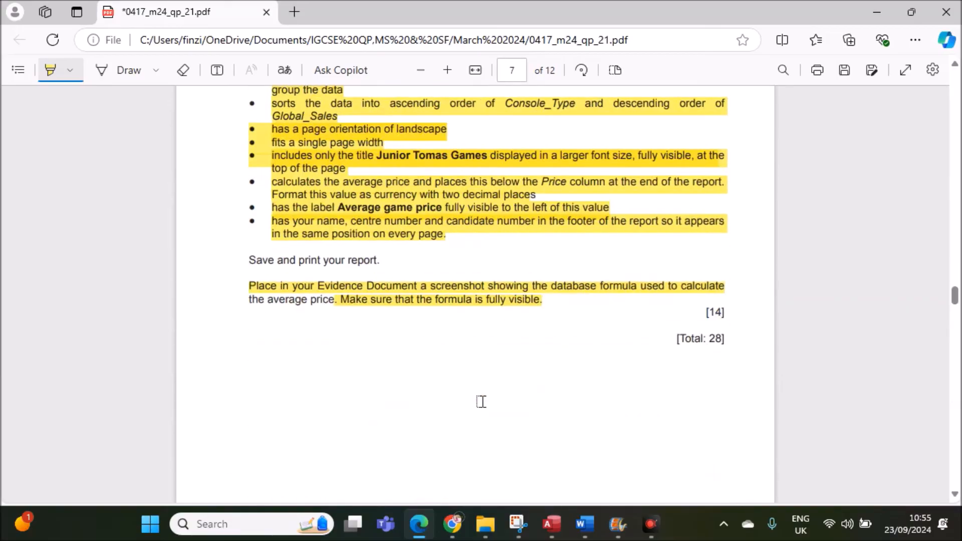
scroll(480, 400, "down", 5)
scroll(481, 398, "up", 15)
scroll(489, 385, "up", 3)
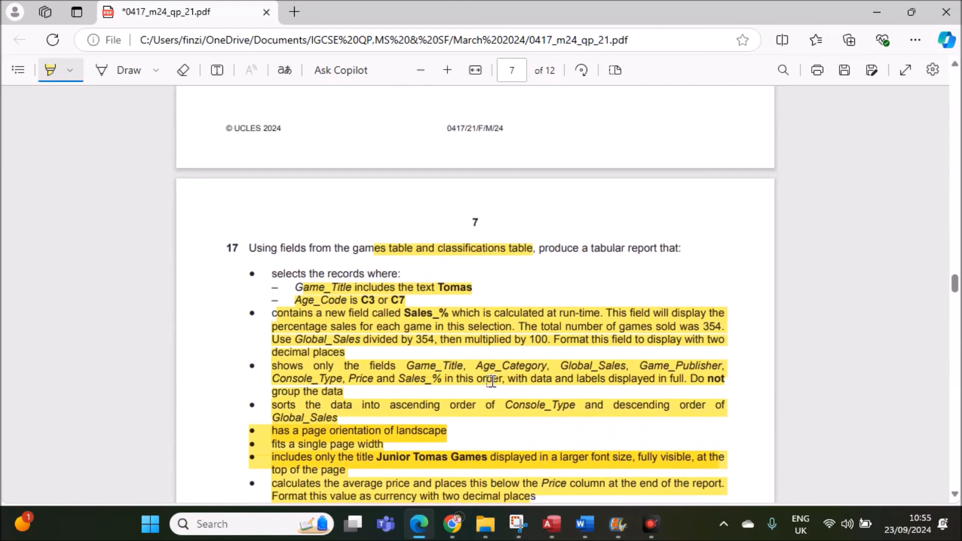